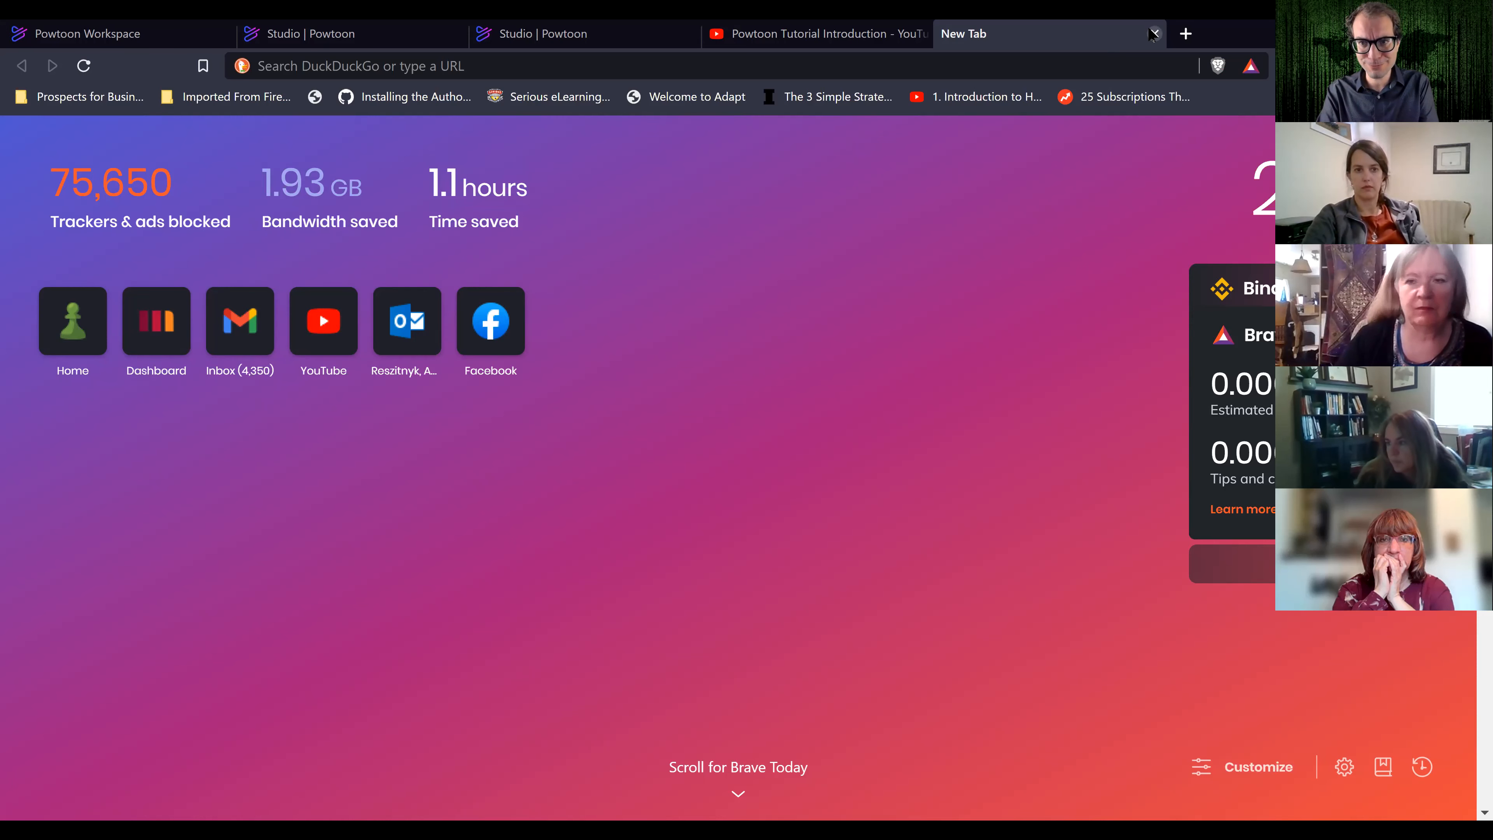
Step: On slide 1 of the Teacher Intro project, replace the "(Your Name)" placeholder with the presenter's first name
{"action": "key", "text": "ctrl+w"}
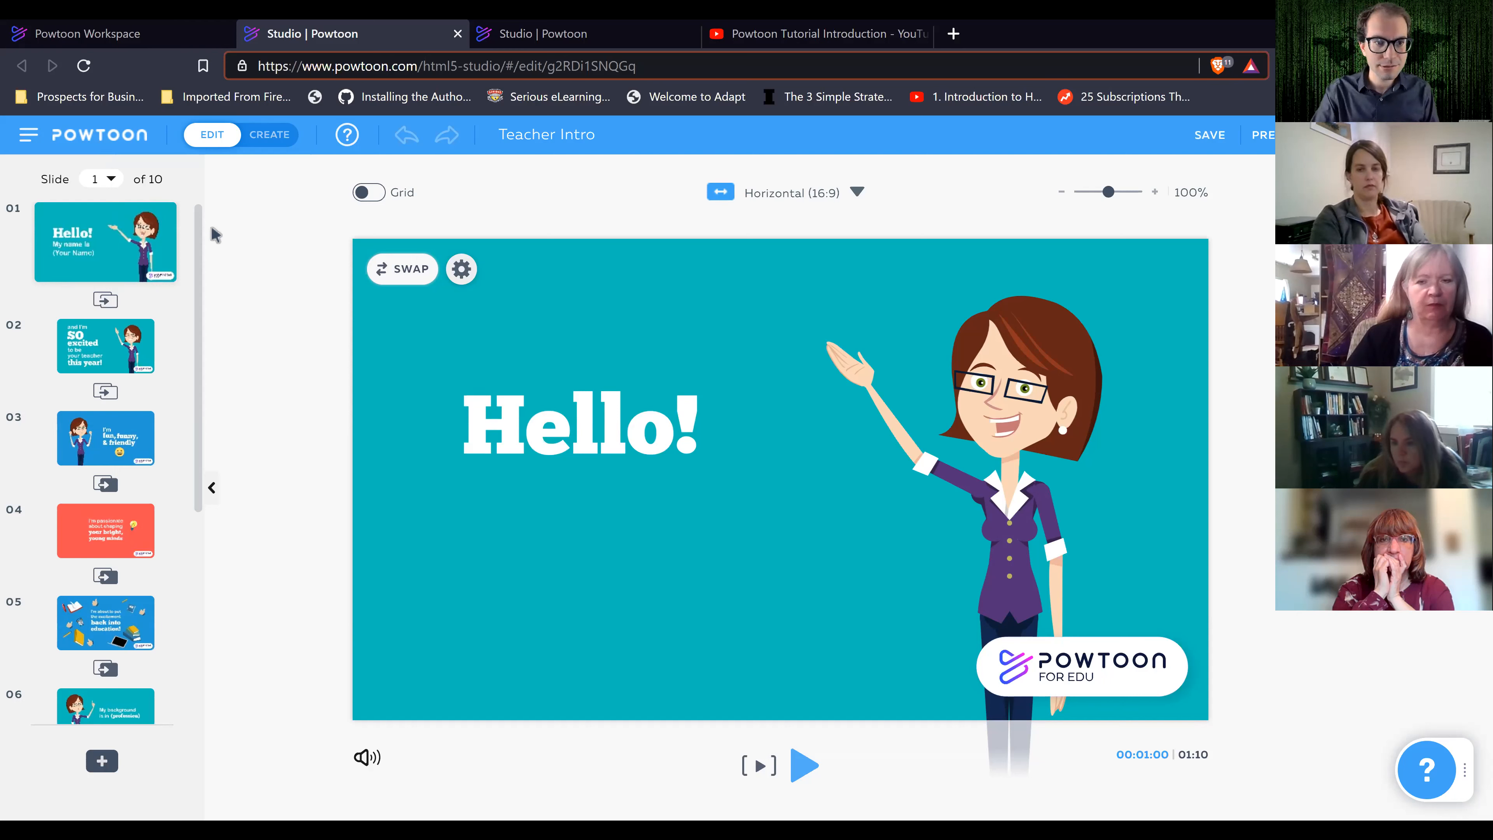
{"action": "mouse_move", "coordinate": [97, 238]}
{"action": "left_click", "coordinate": [63, 270]}
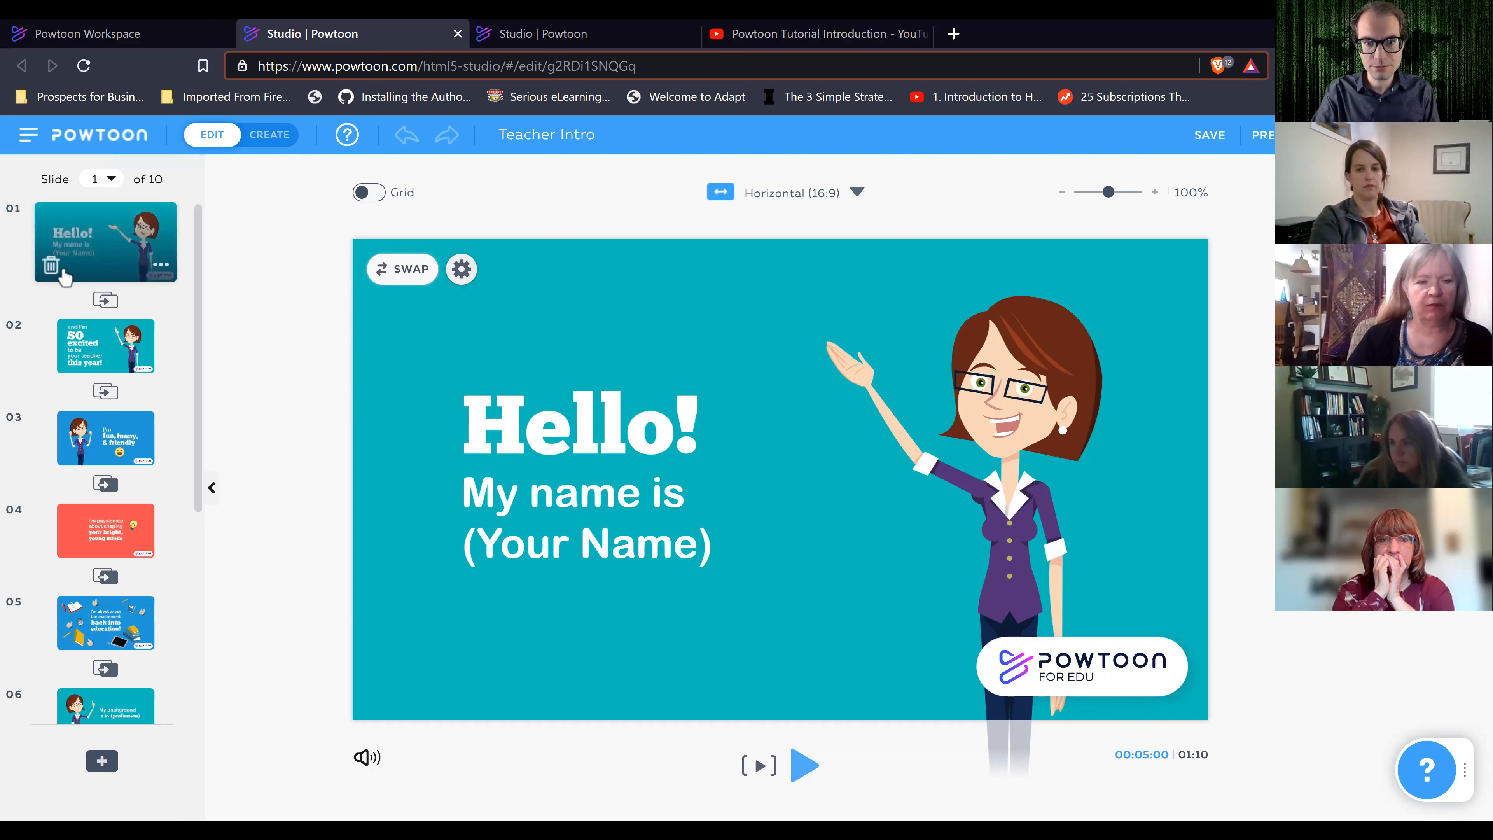
{"action": "left_click", "coordinate": [590, 550]}
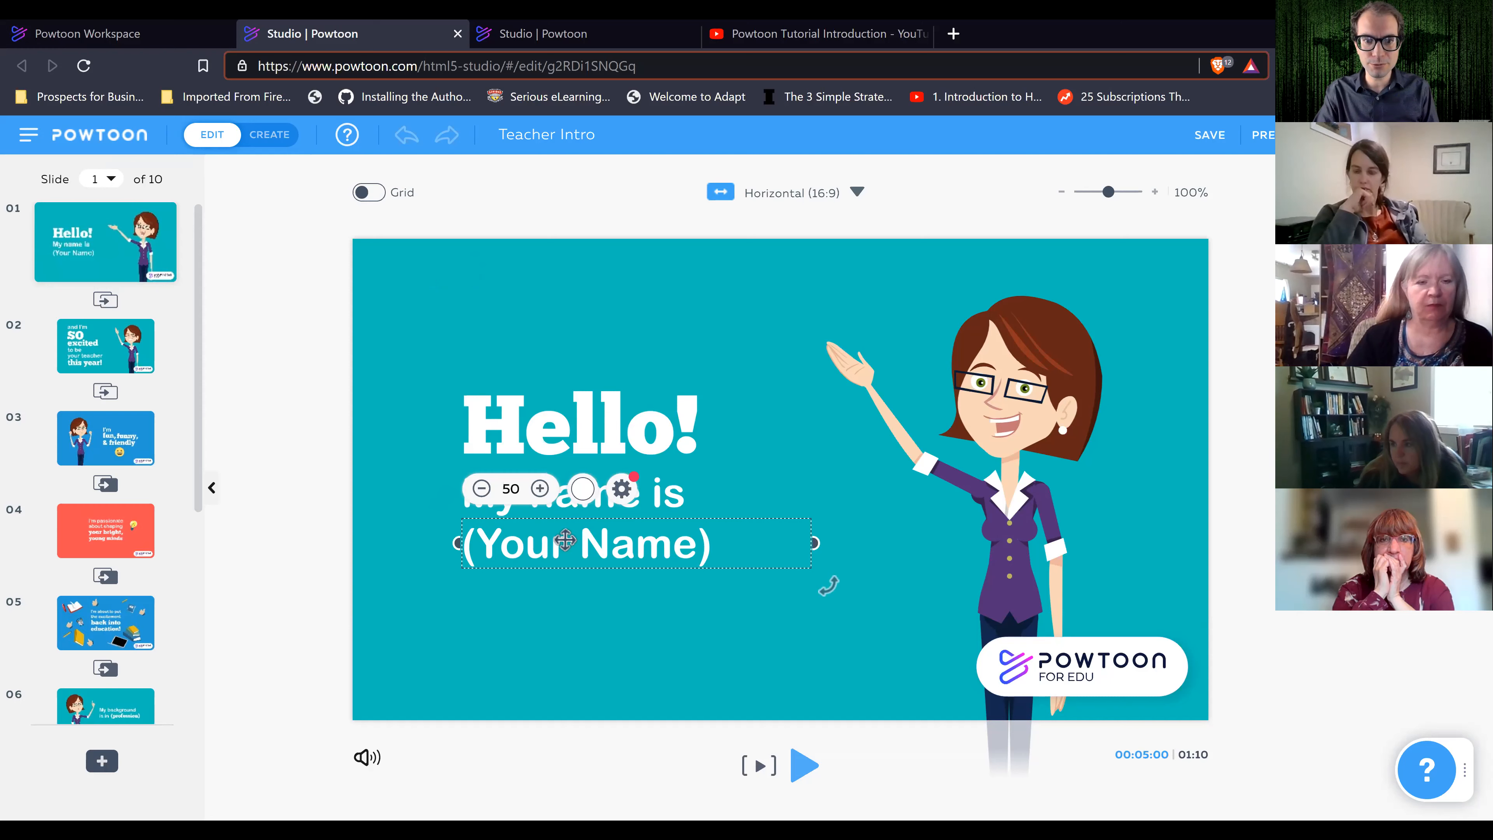
{"action": "double_click", "coordinate": [742, 534]}
{"action": "type", "text": "And"}
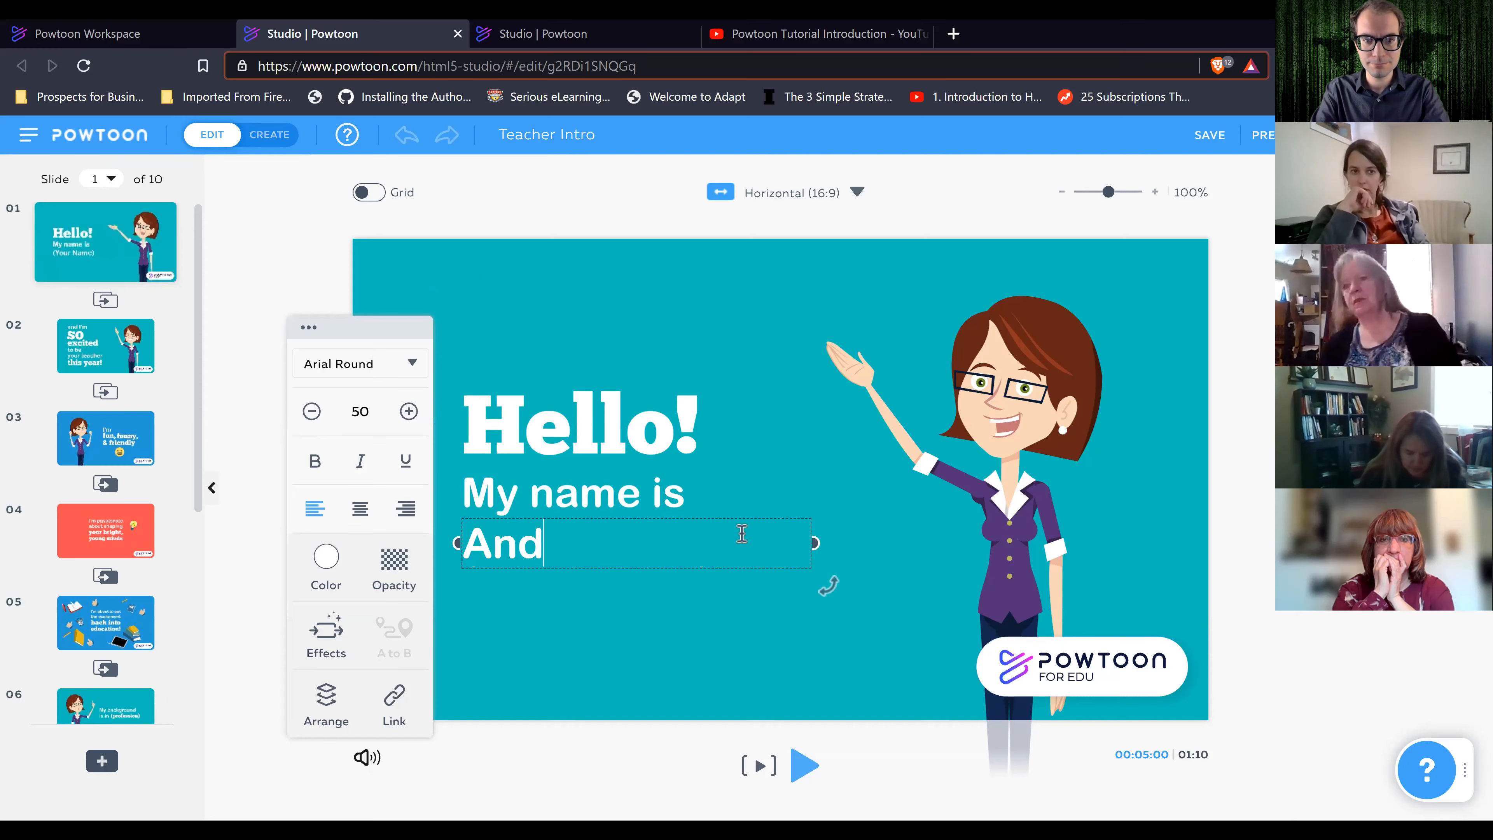
{"action": "type", "text": "rew"}
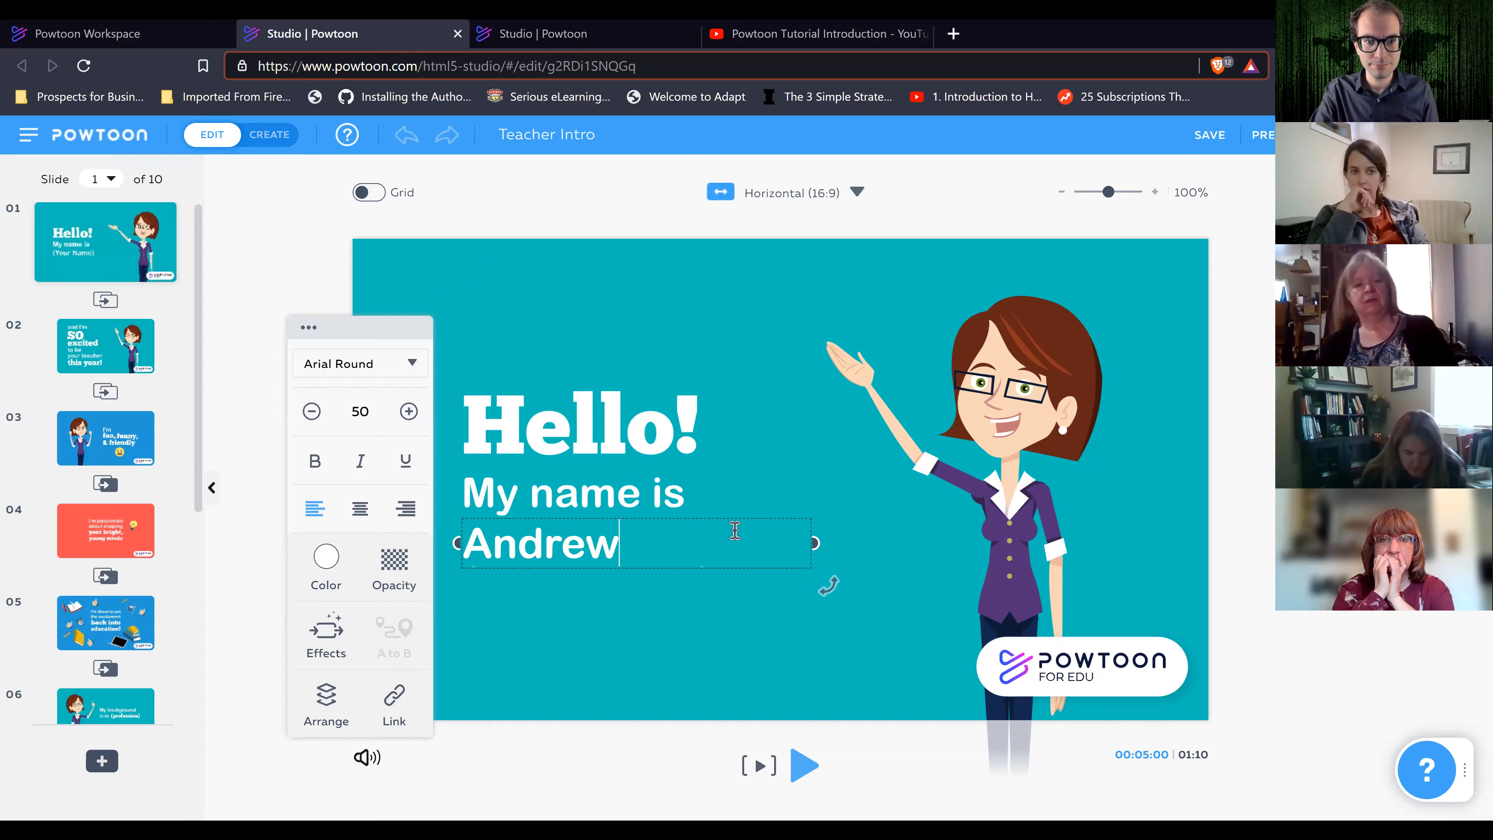
Step: Change the font of the name line on slide 1 to Fancy (Cinzel)
{"action": "left_click", "coordinate": [388, 363]}
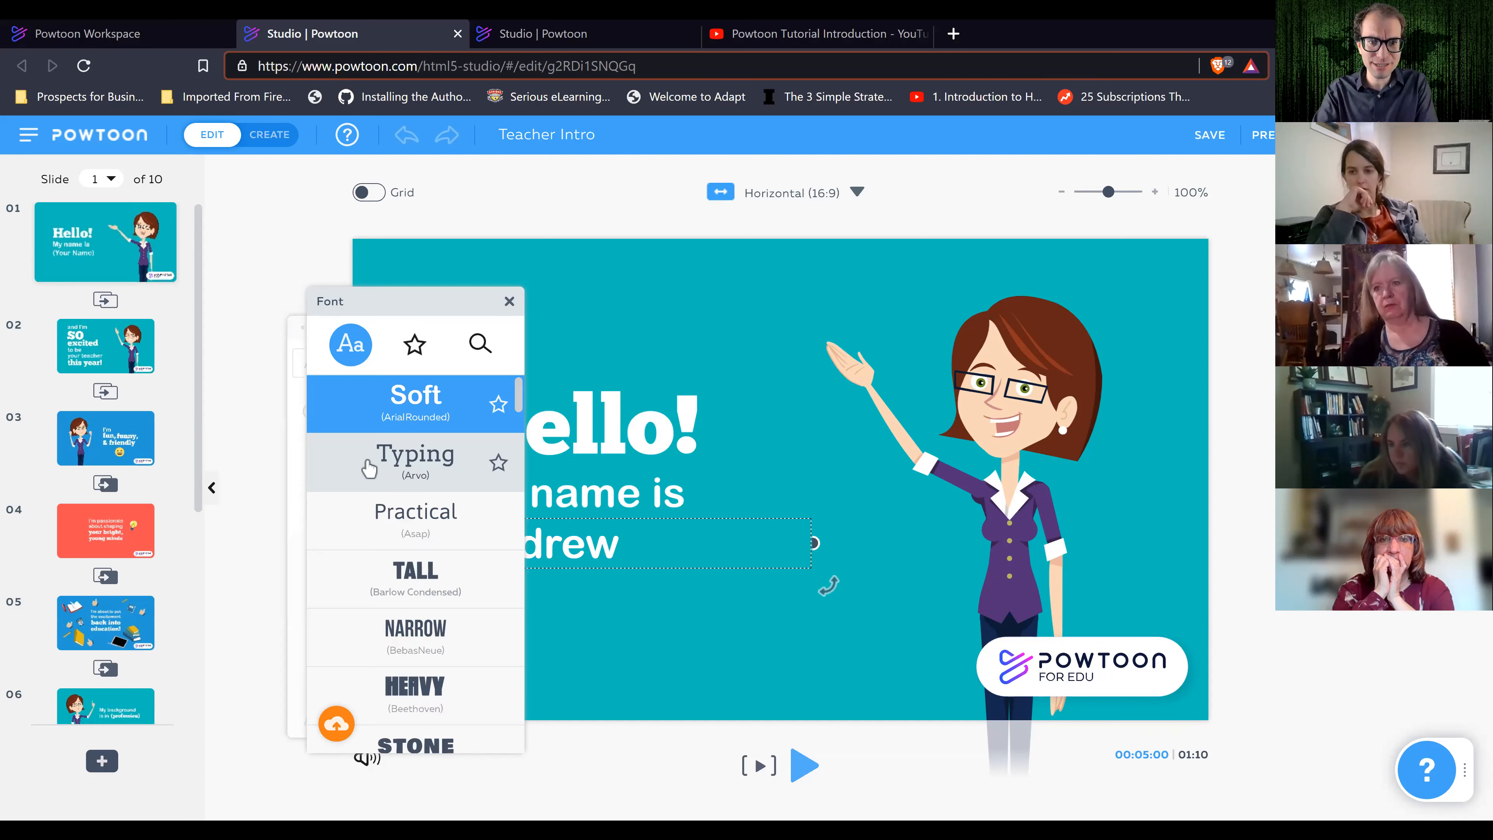
{"action": "scroll", "coordinate": [403, 509], "scroll_direction": "down", "scroll_amount": 3}
{"action": "scroll", "coordinate": [403, 507], "scroll_direction": "down", "scroll_amount": 1}
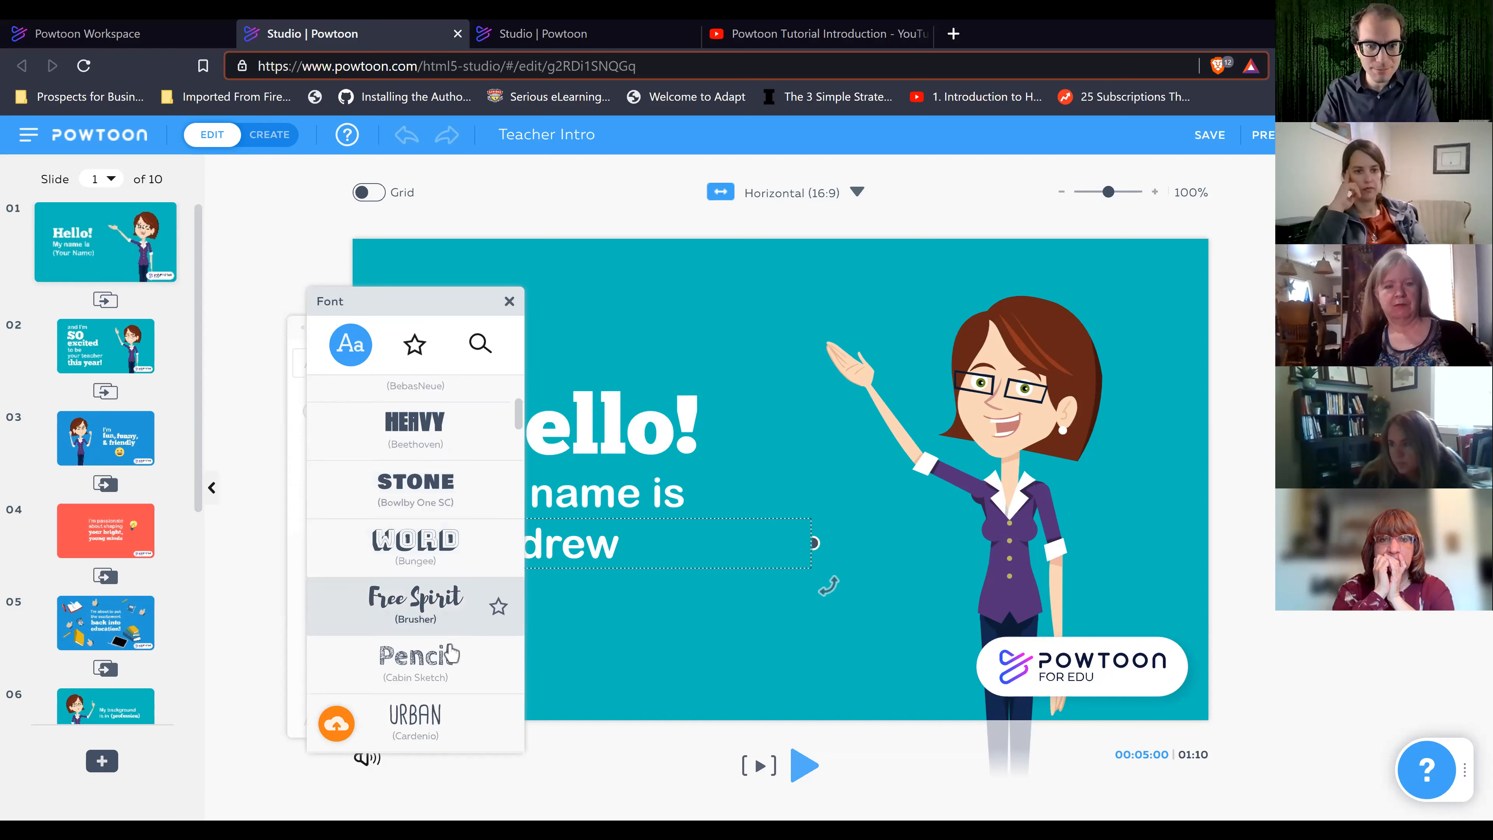
{"action": "scroll", "coordinate": [452, 644], "scroll_direction": "down", "scroll_amount": 1}
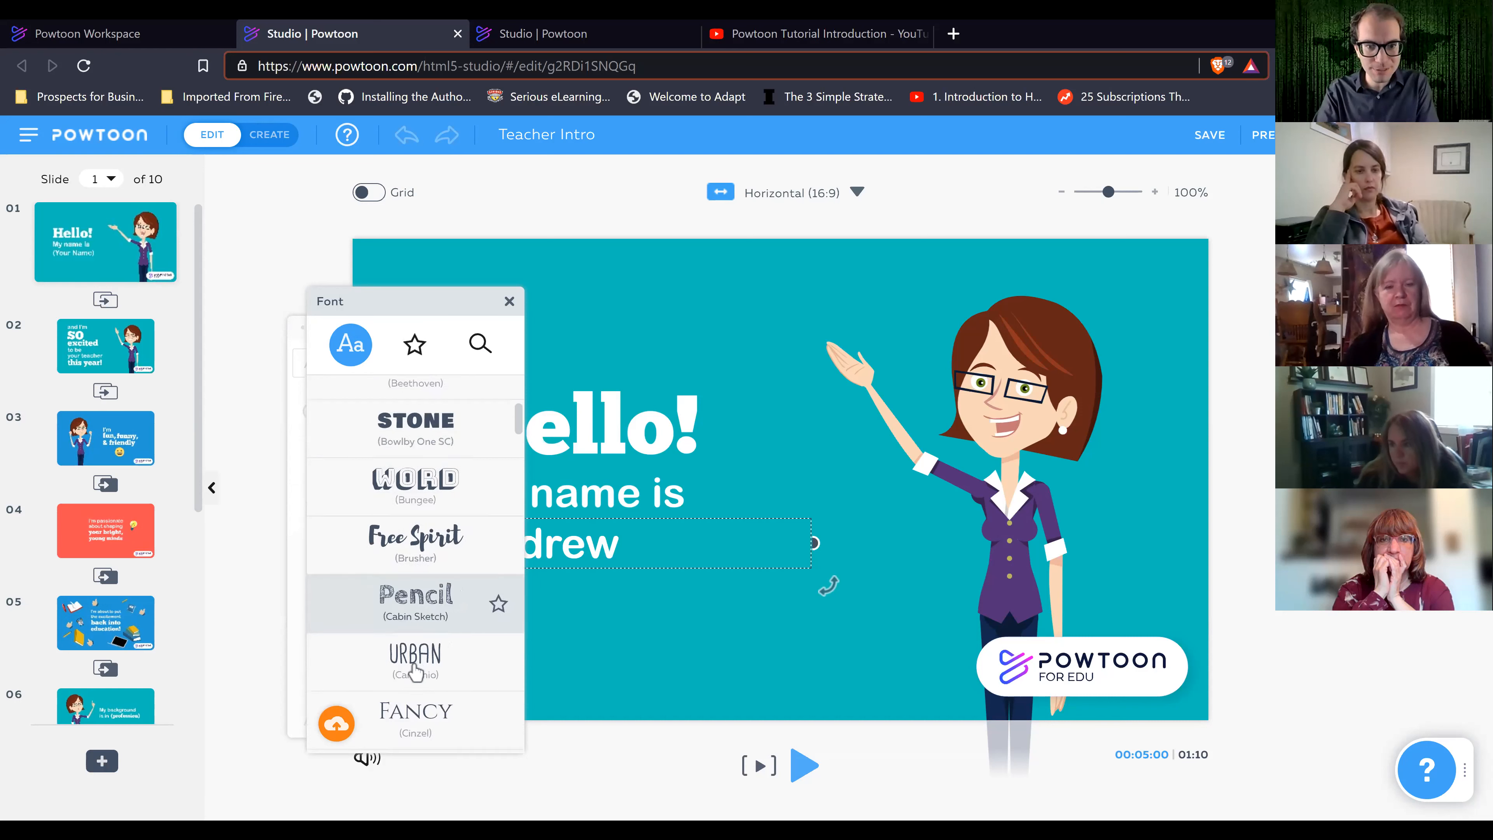
{"action": "left_click", "coordinate": [417, 714]}
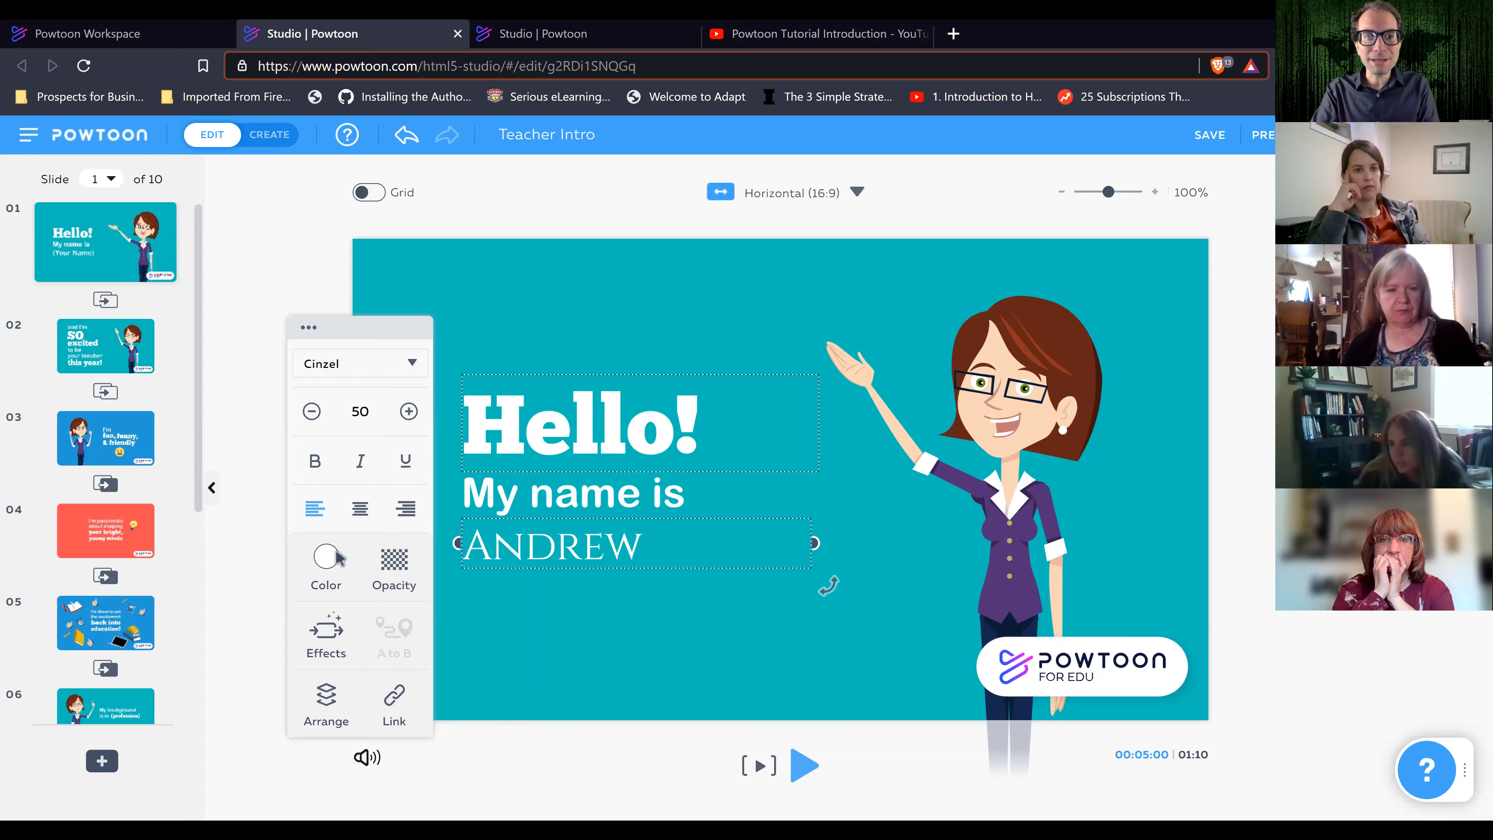
Step: Color the name line red (#FF1844) and deselect it
{"action": "left_click", "coordinate": [318, 582]}
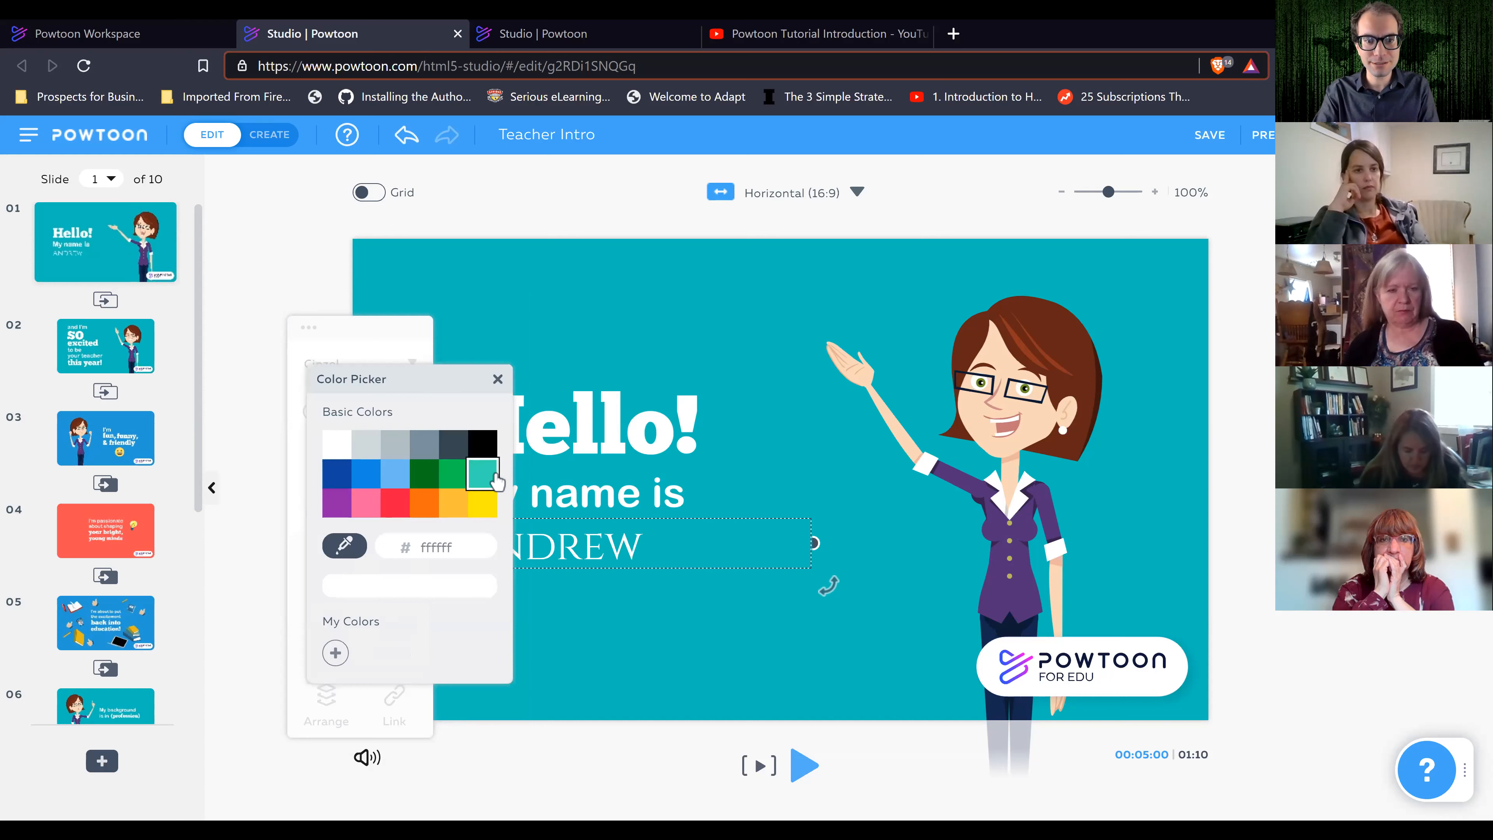
{"action": "left_click", "coordinate": [392, 507]}
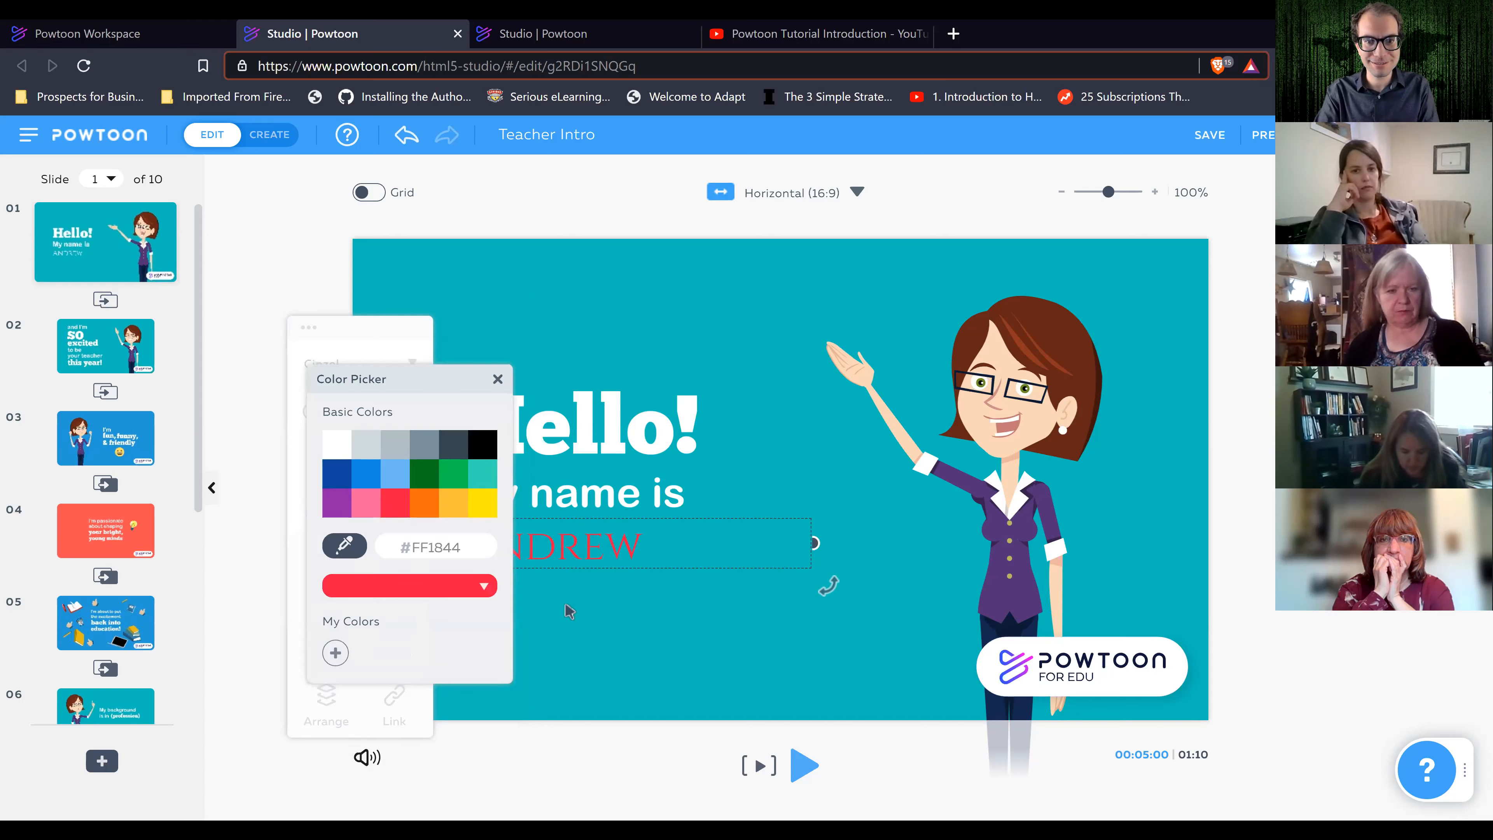
{"action": "left_click", "coordinate": [562, 625]}
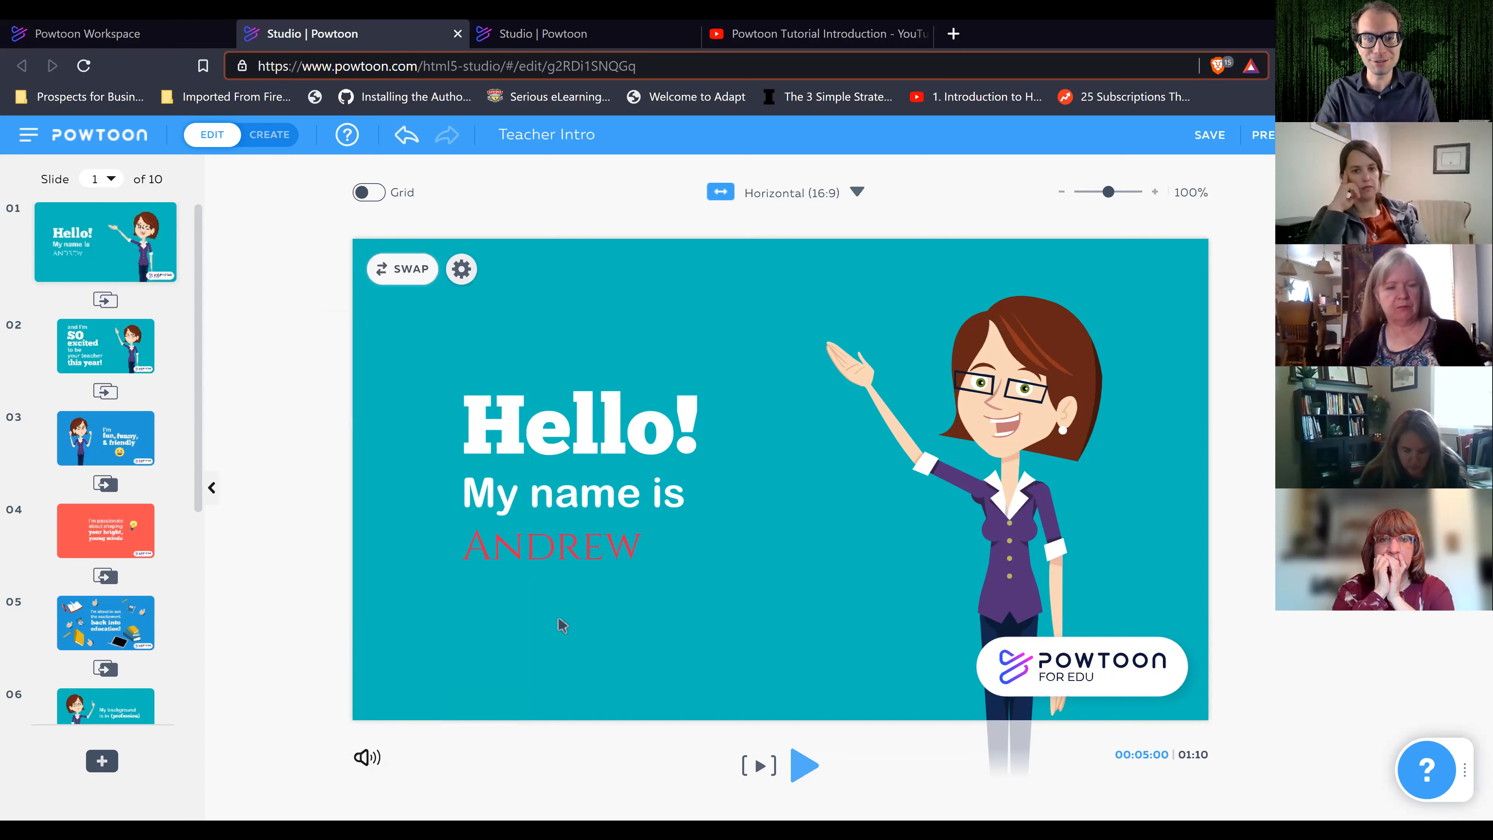
{"action": "left_click", "coordinate": [525, 552]}
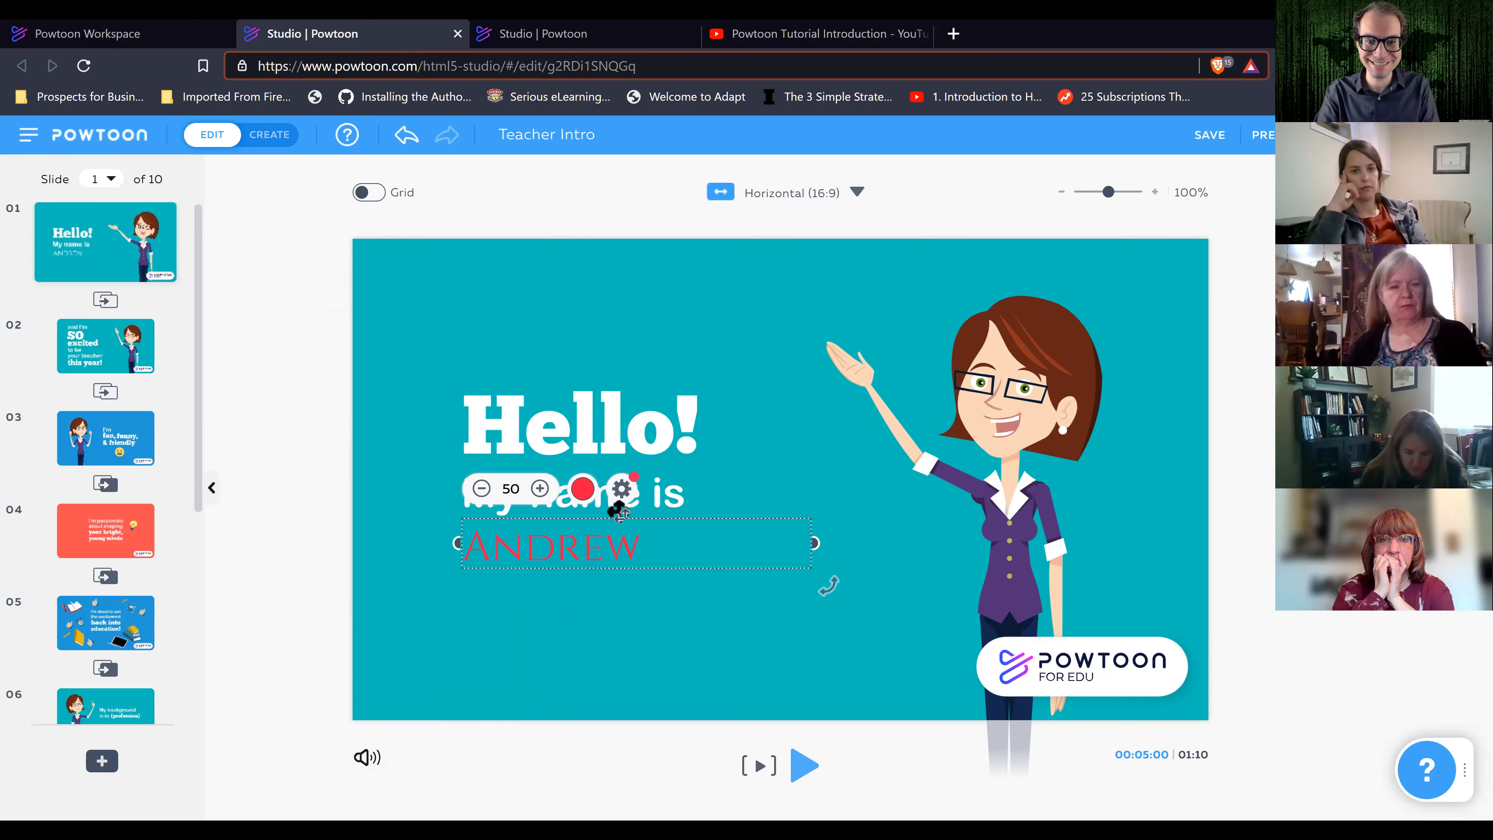
{"action": "left_click", "coordinate": [532, 598]}
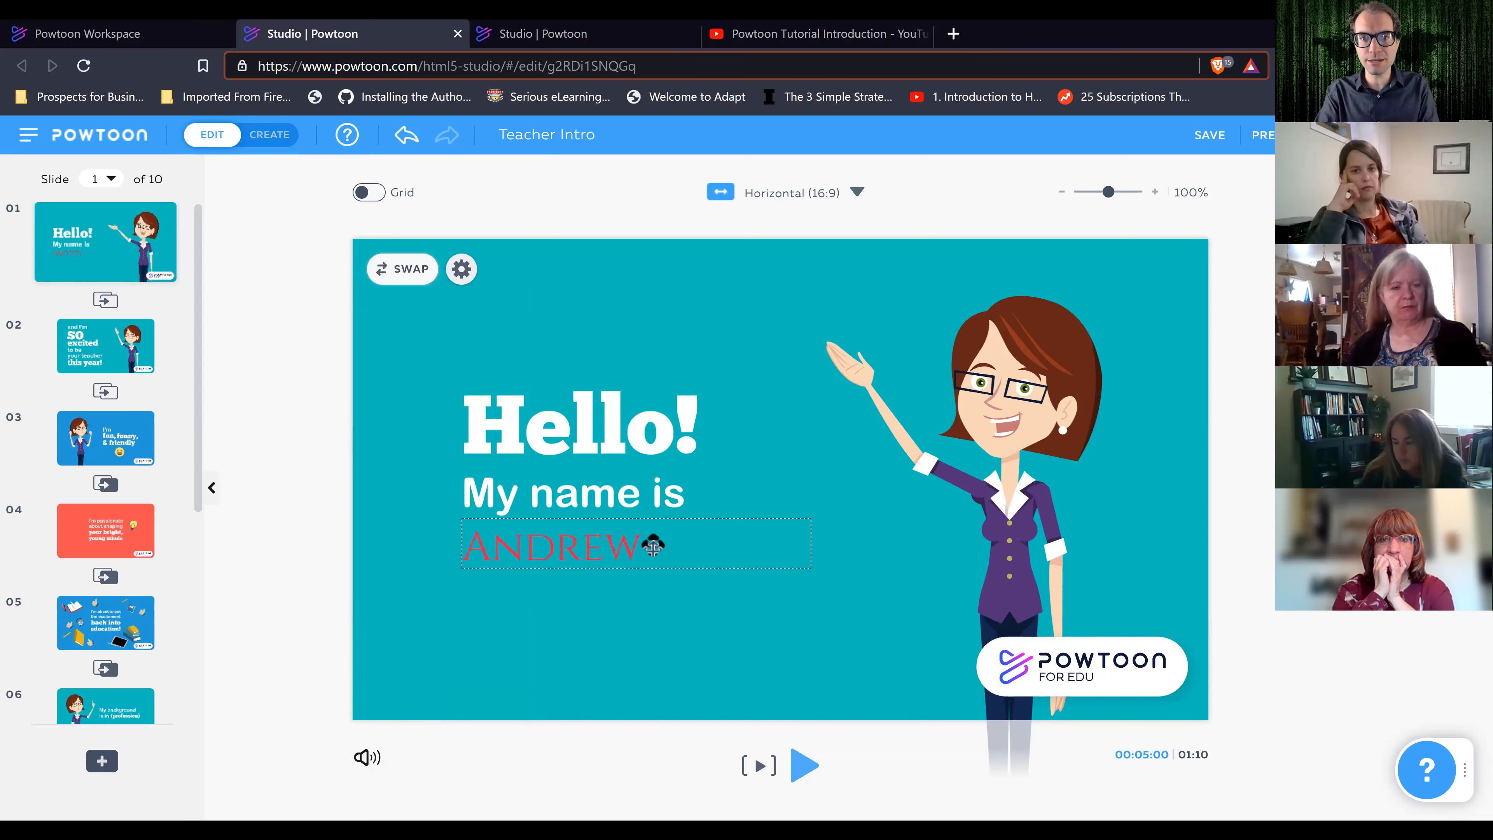
Step: Lower the "Hello!" heading's opacity to 67%, restore it to 100%, and close the opacity setting
{"action": "left_click", "coordinate": [518, 416]}
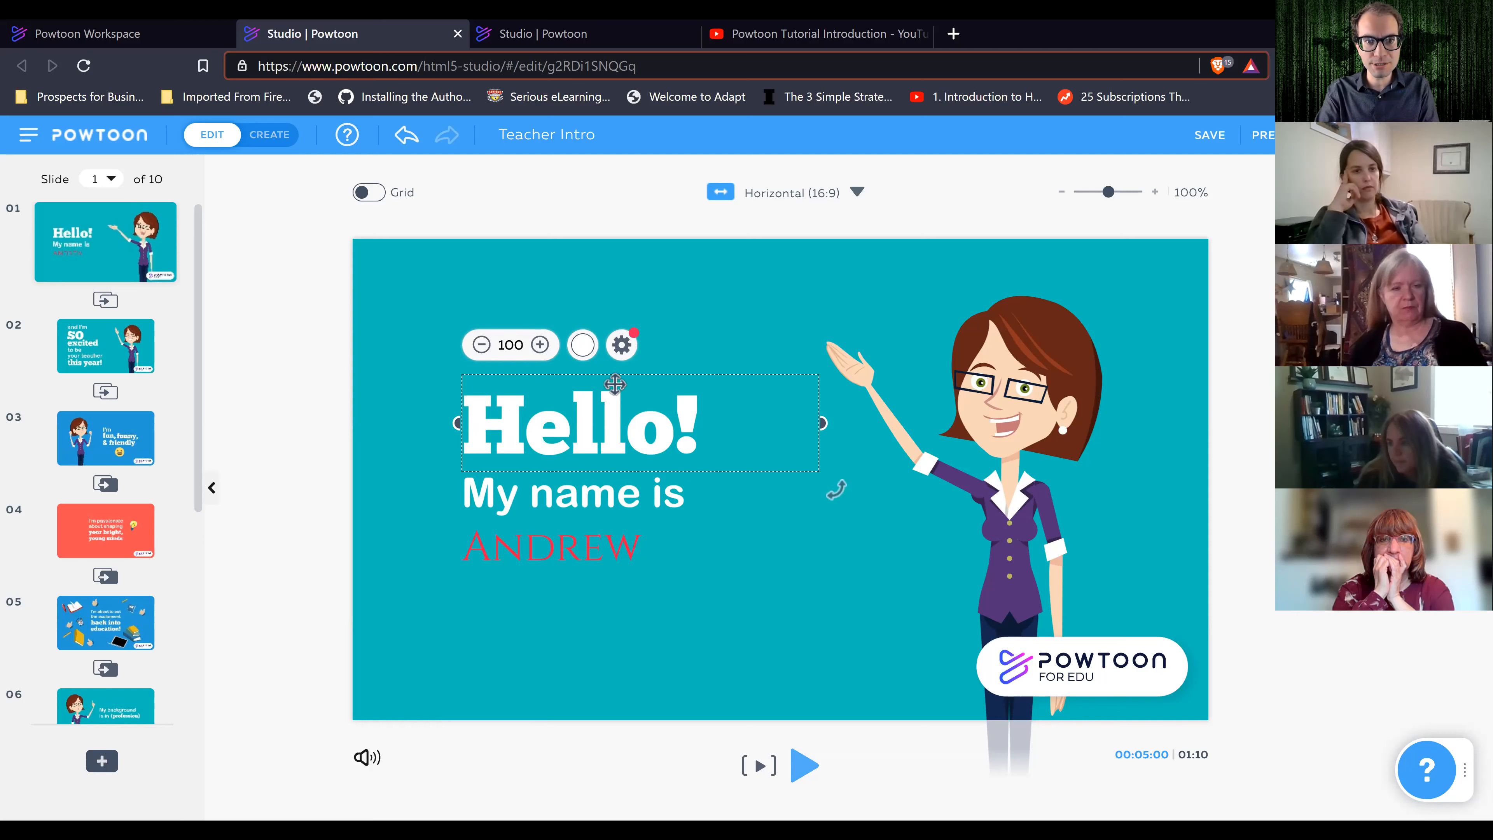
{"action": "left_click", "coordinate": [622, 347]}
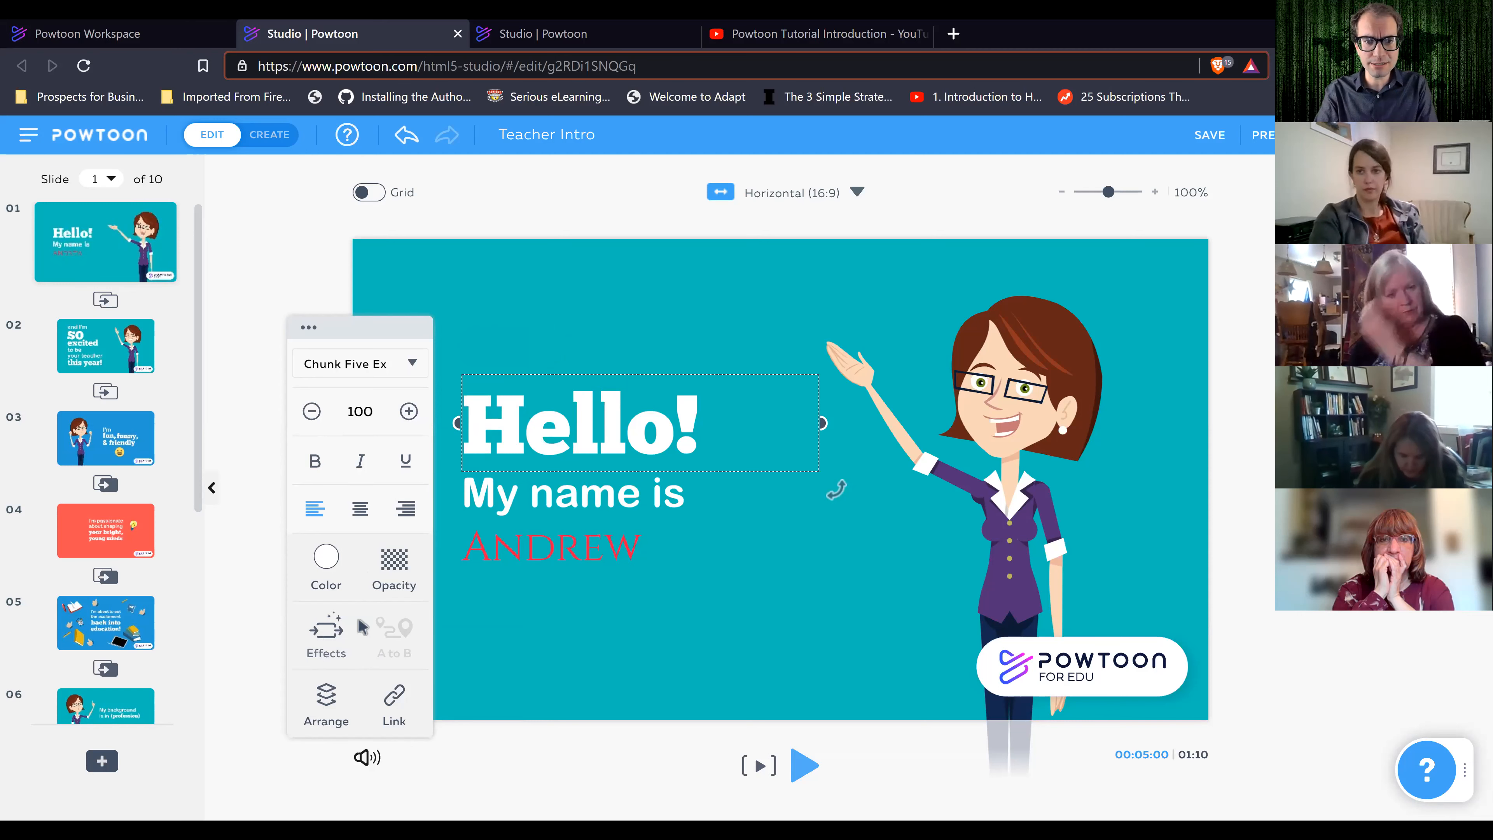
{"action": "left_click", "coordinate": [390, 575]}
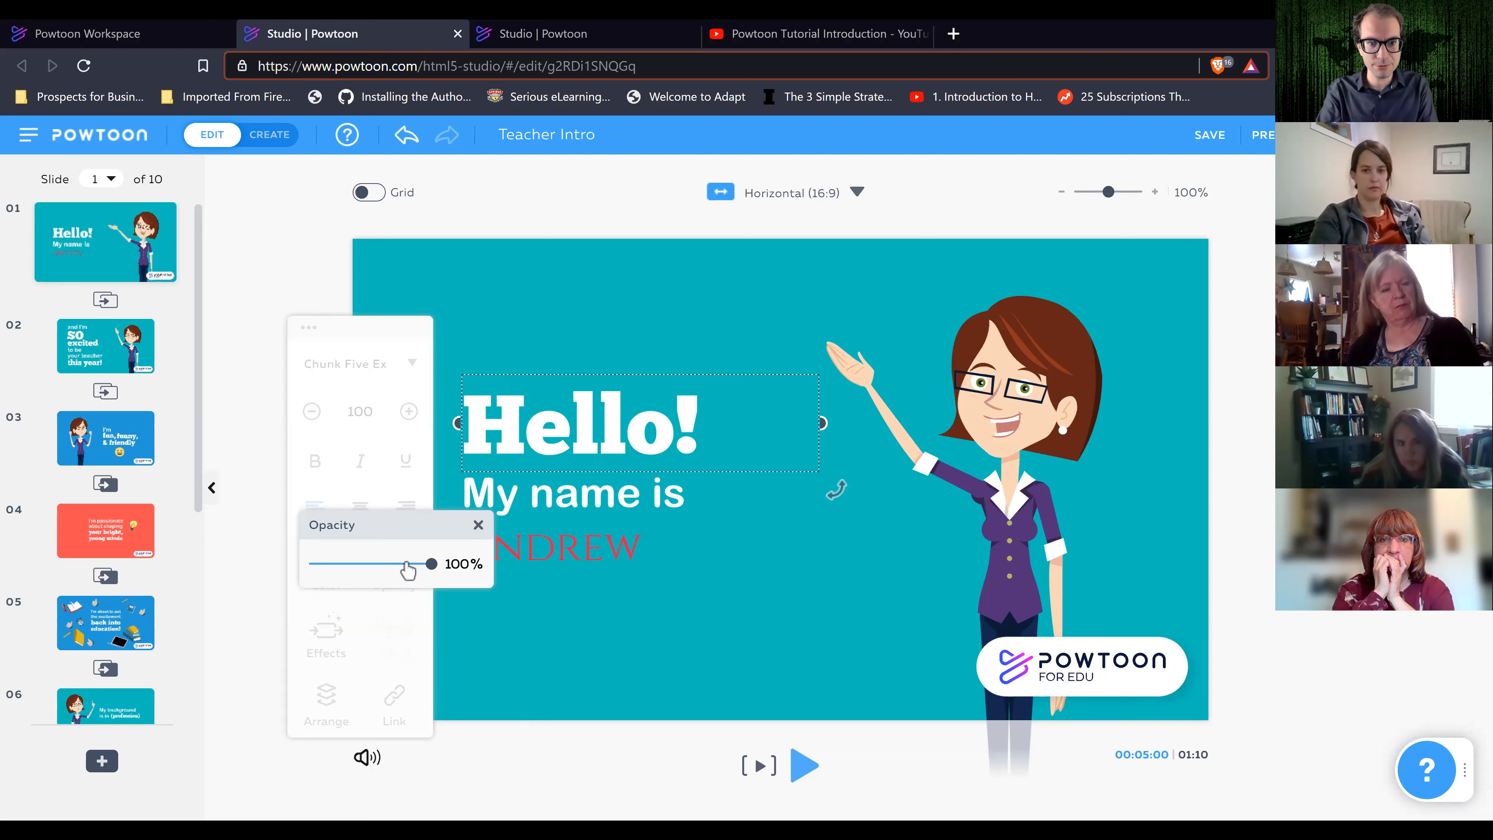
{"action": "left_click", "coordinate": [392, 564]}
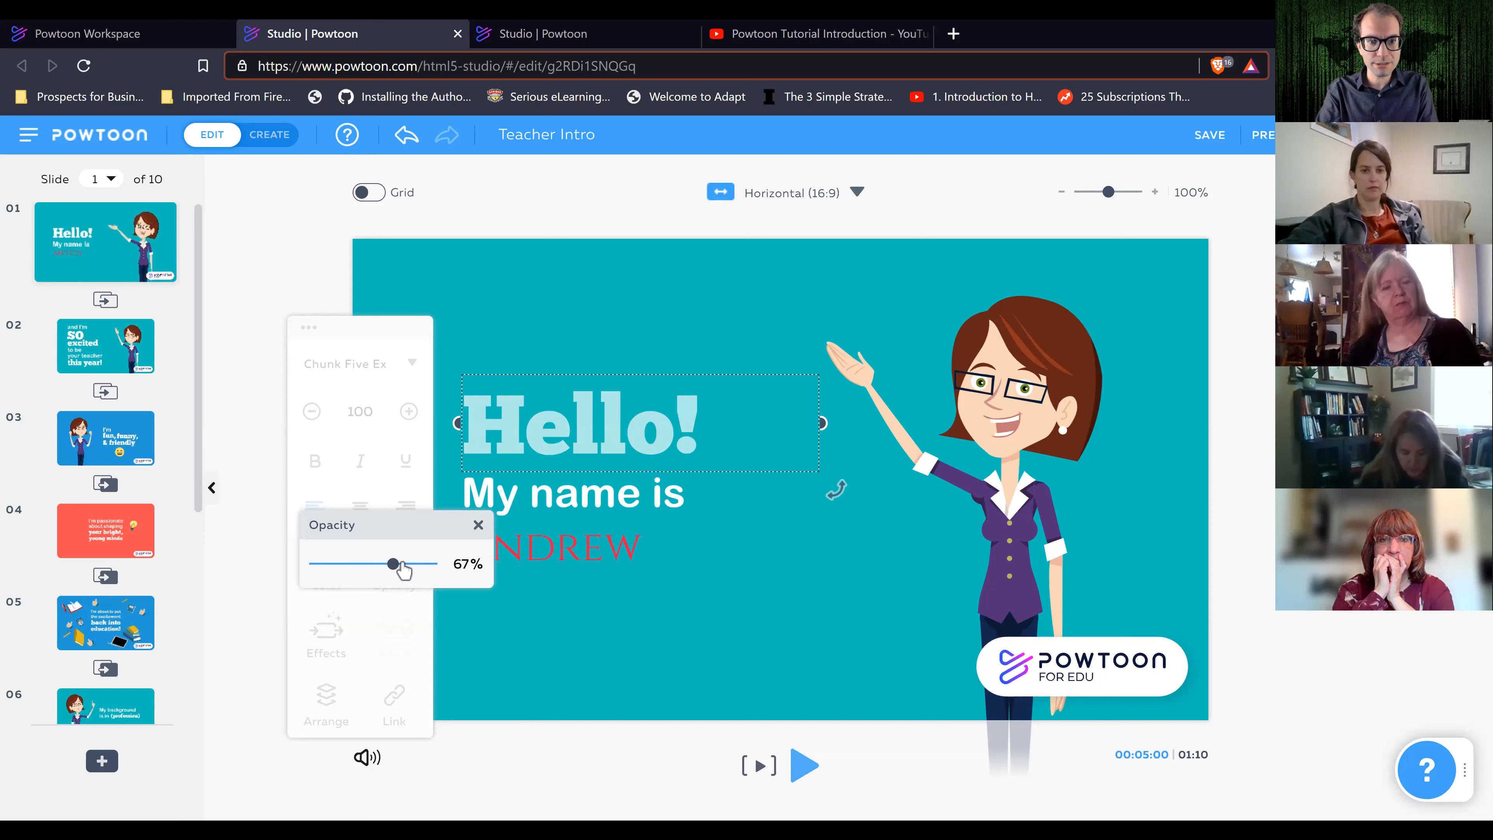
{"action": "left_click", "coordinate": [436, 566]}
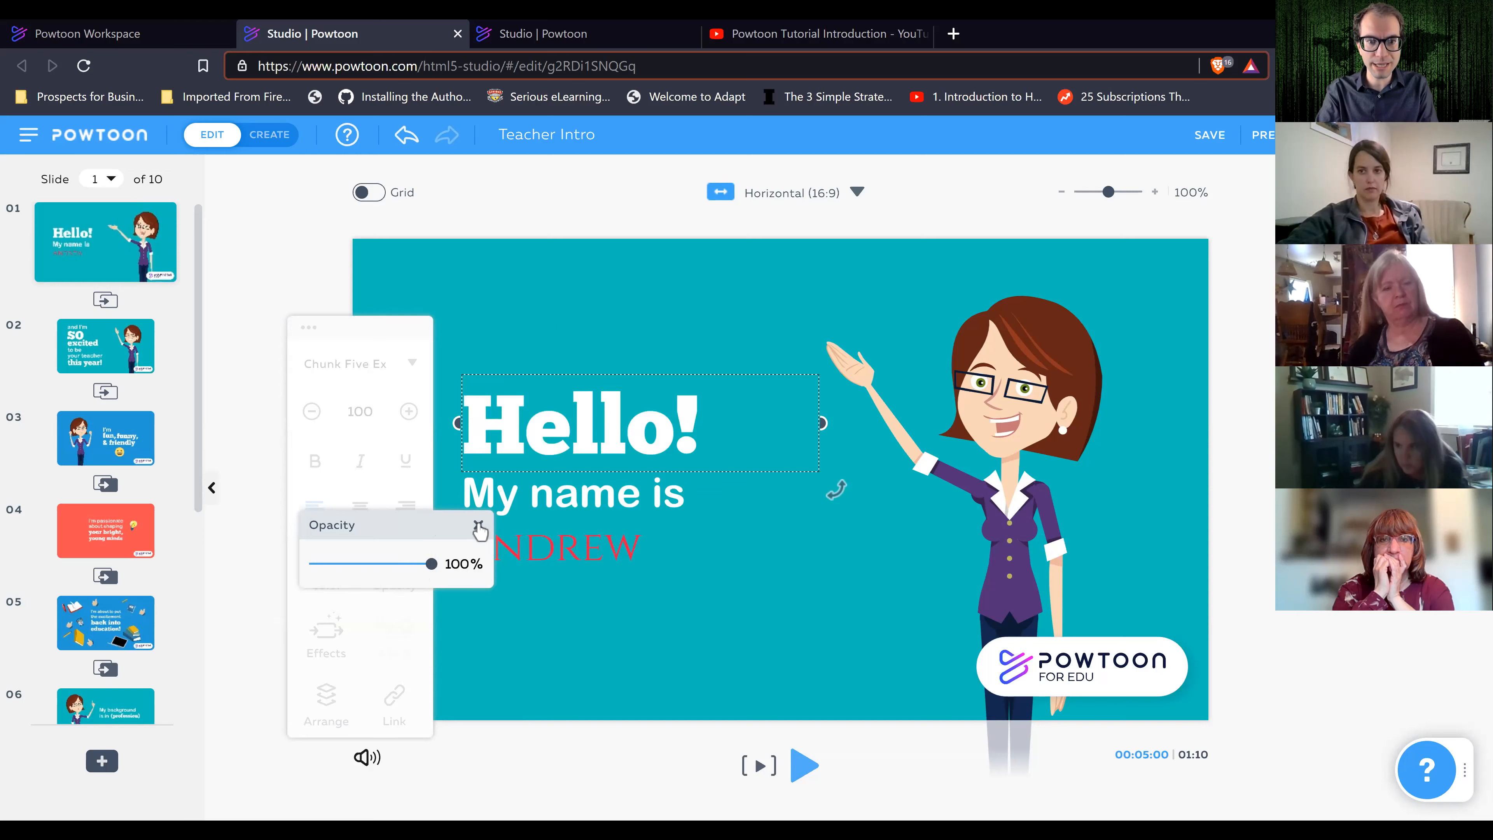
{"action": "left_click", "coordinate": [478, 525]}
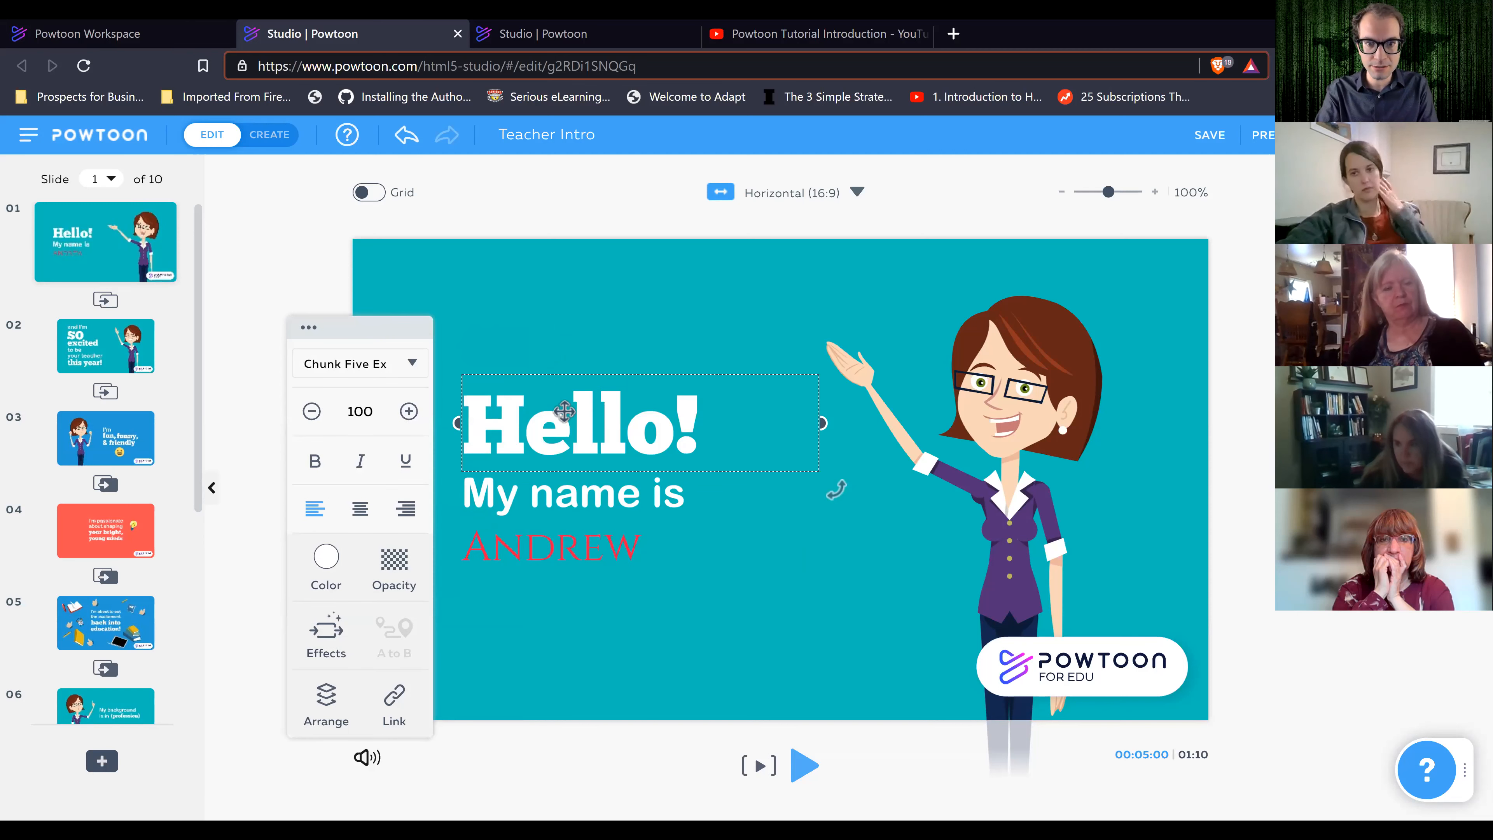
Step: Move the "Hello!" heading over the female character's torso so the two objects overlap
{"action": "left_click_drag", "start_coordinate": [688, 424], "coordinate": [754, 434]}
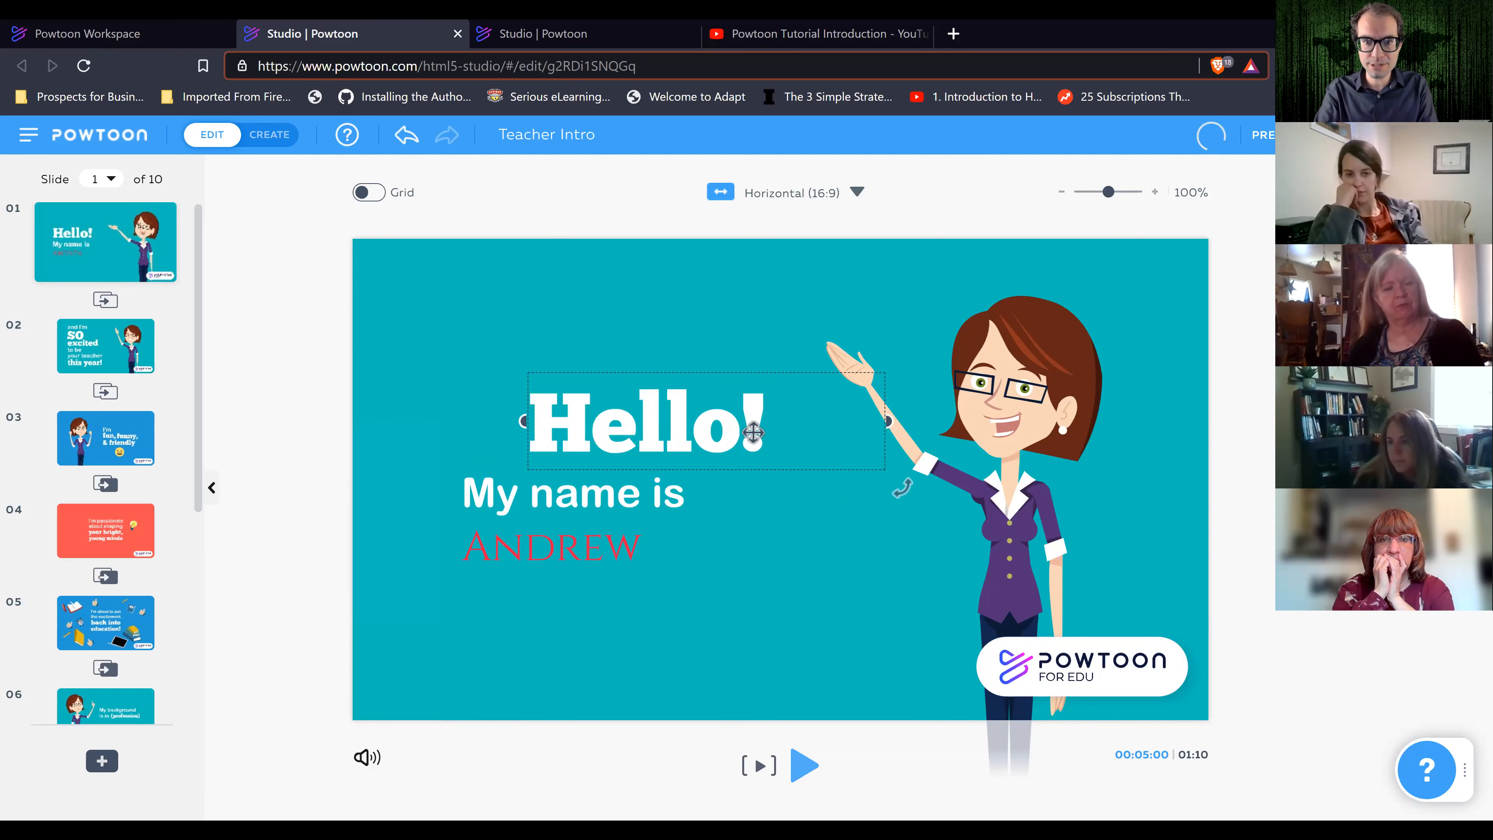
{"action": "left_click", "coordinate": [617, 435]}
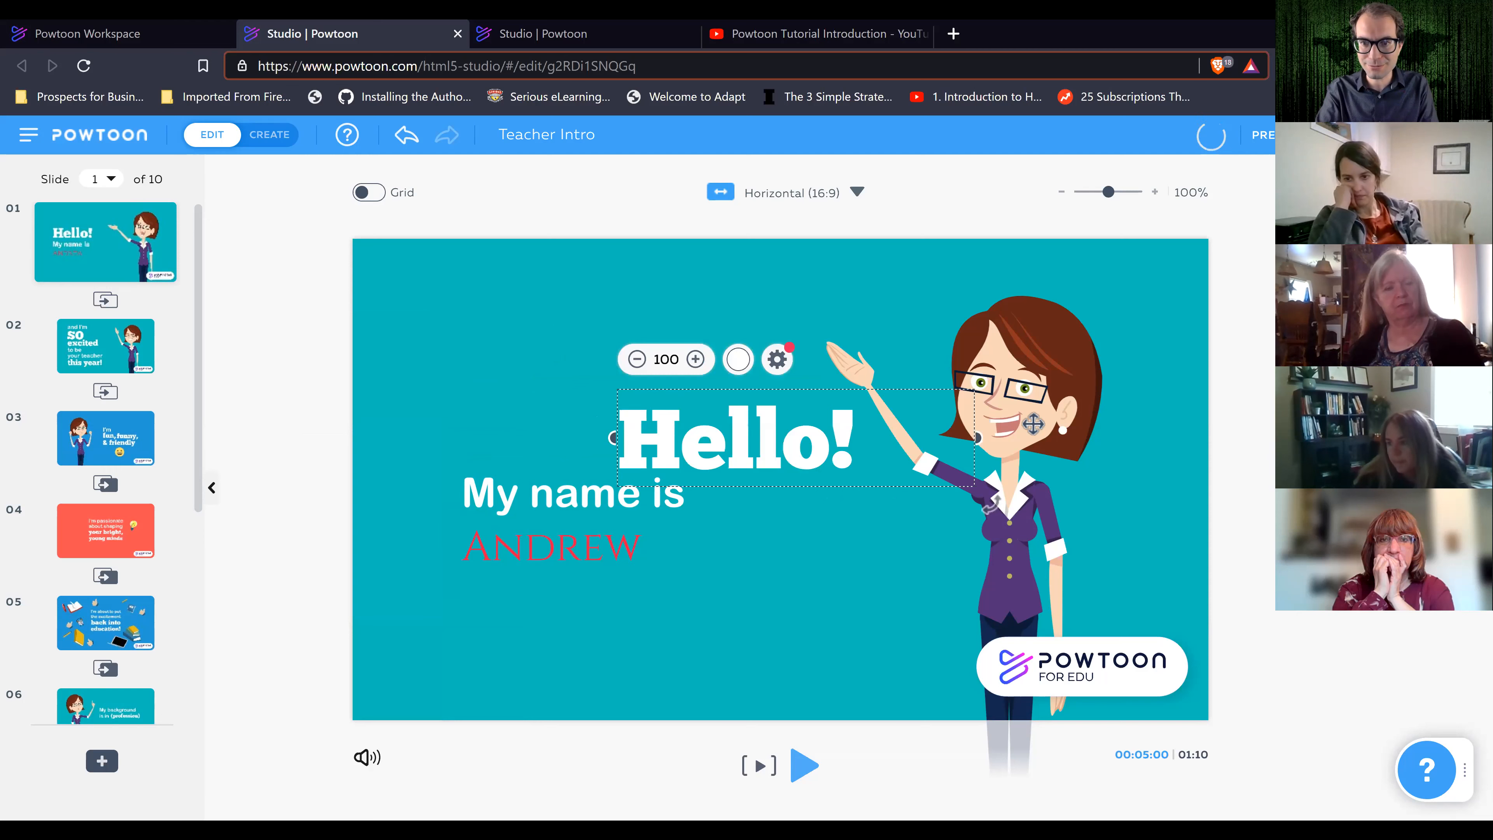
{"action": "left_click_drag", "start_coordinate": [617, 435], "coordinate": [1011, 480]}
{"action": "left_click_drag", "start_coordinate": [1036, 415], "coordinate": [935, 523]}
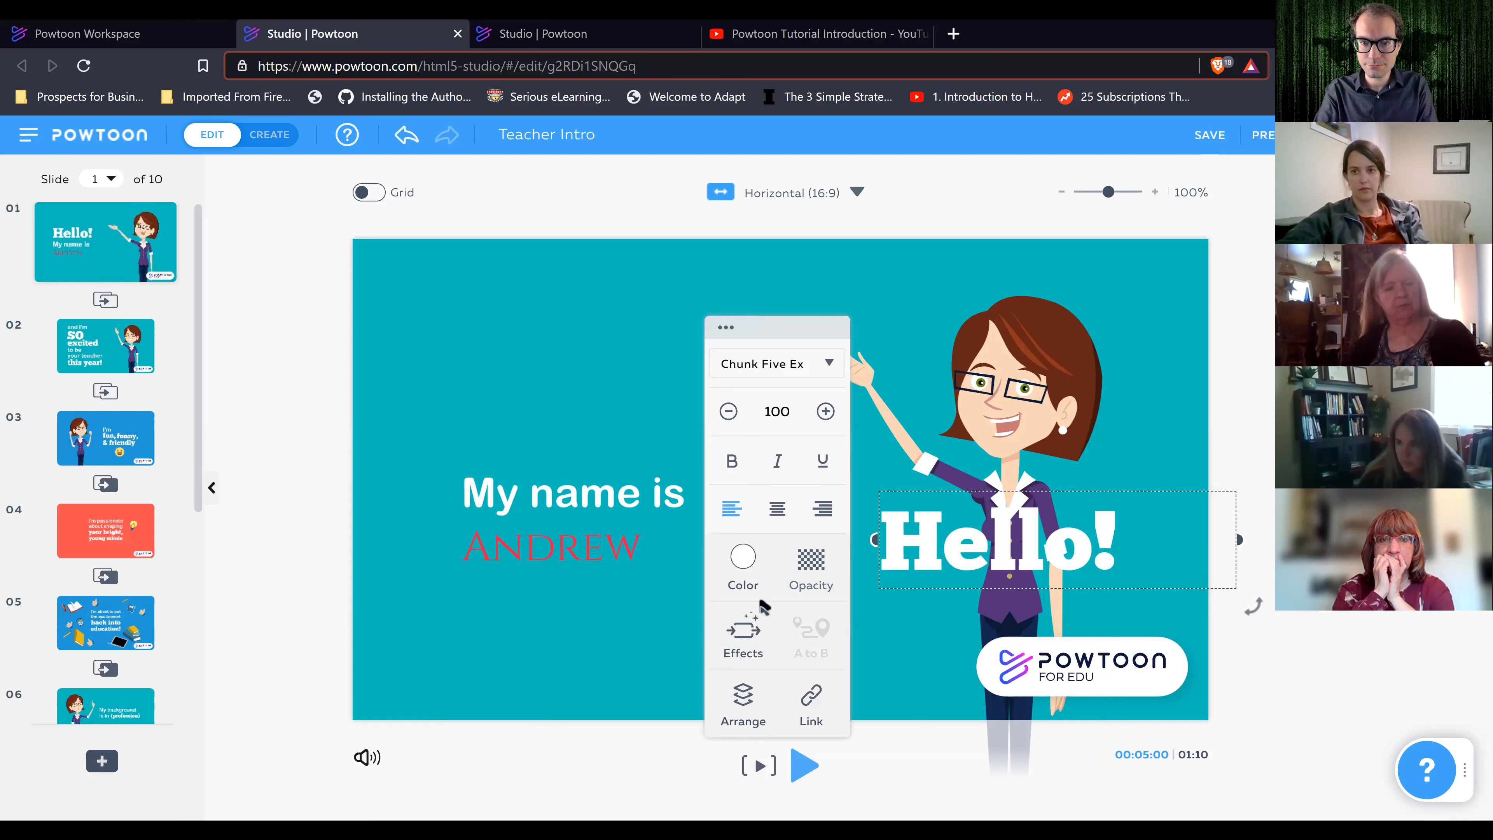
Step: Arrange the "Hello!" heading at the very back behind the character, and return it to the front
{"action": "key", "text": "ctrl+a"}
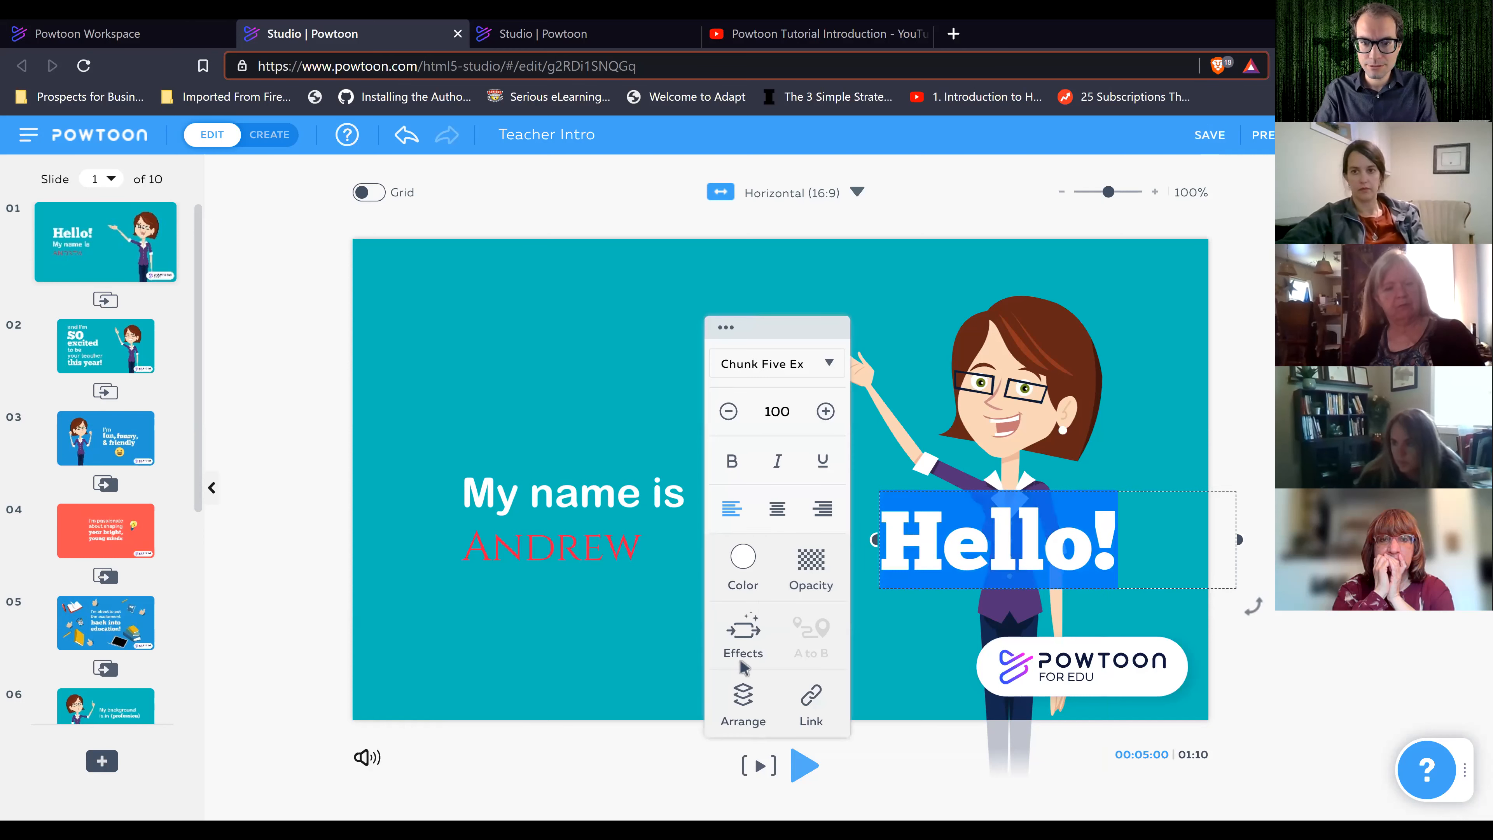
{"action": "left_click", "coordinate": [729, 700]}
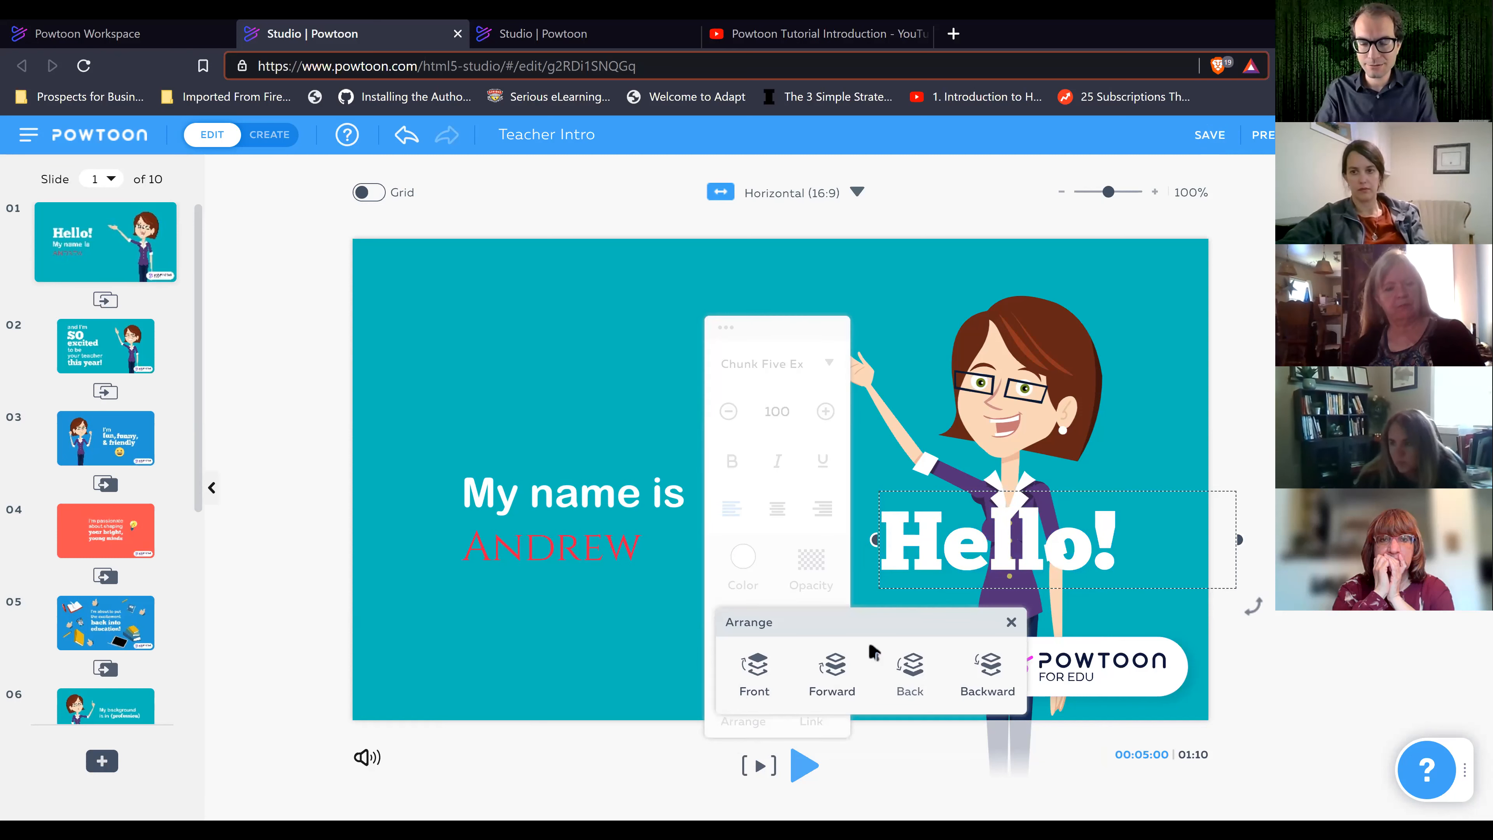
{"action": "left_click", "coordinate": [909, 668]}
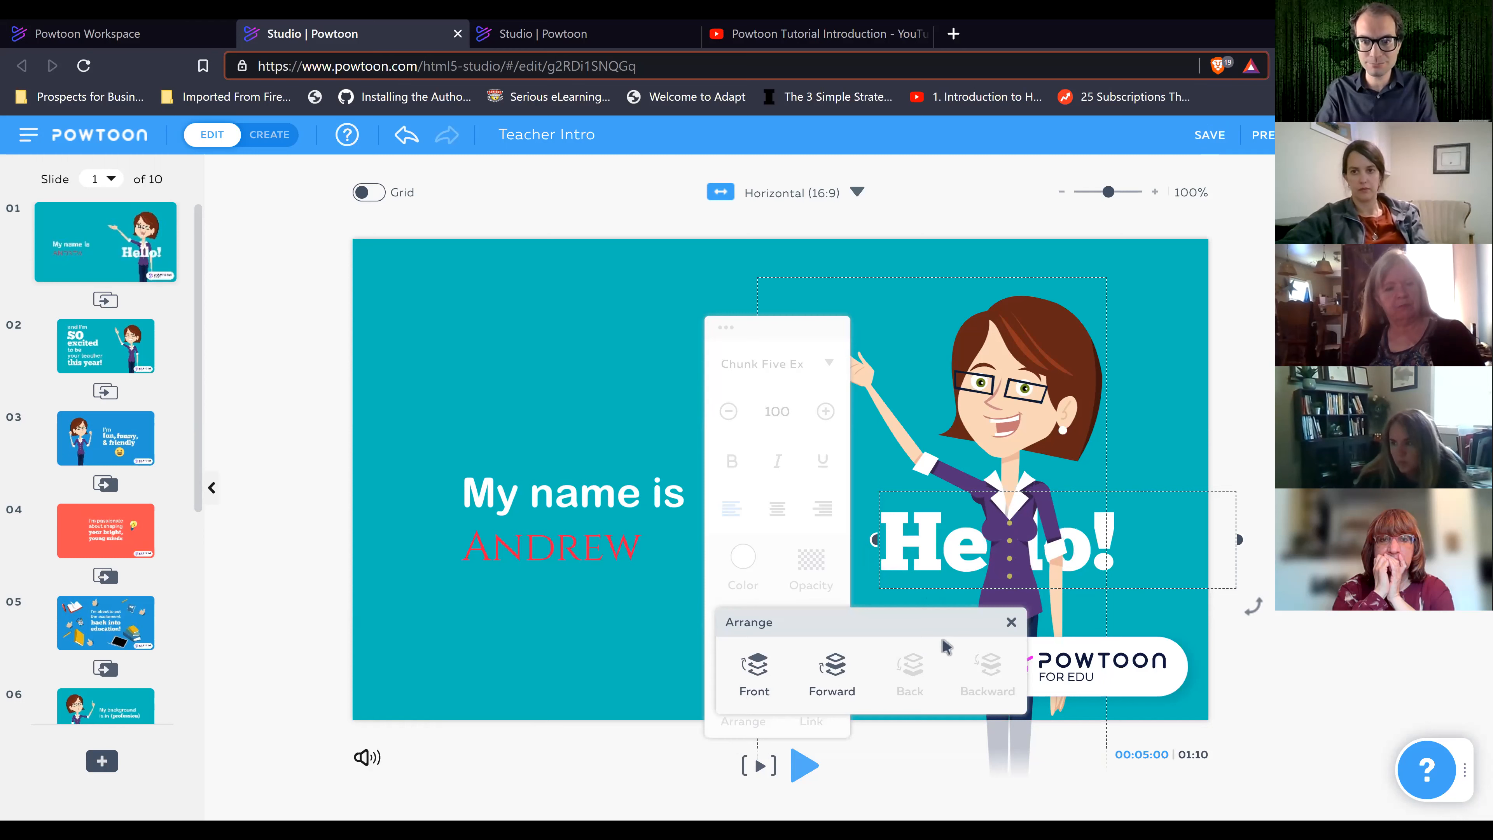
{"action": "left_click", "coordinate": [754, 673]}
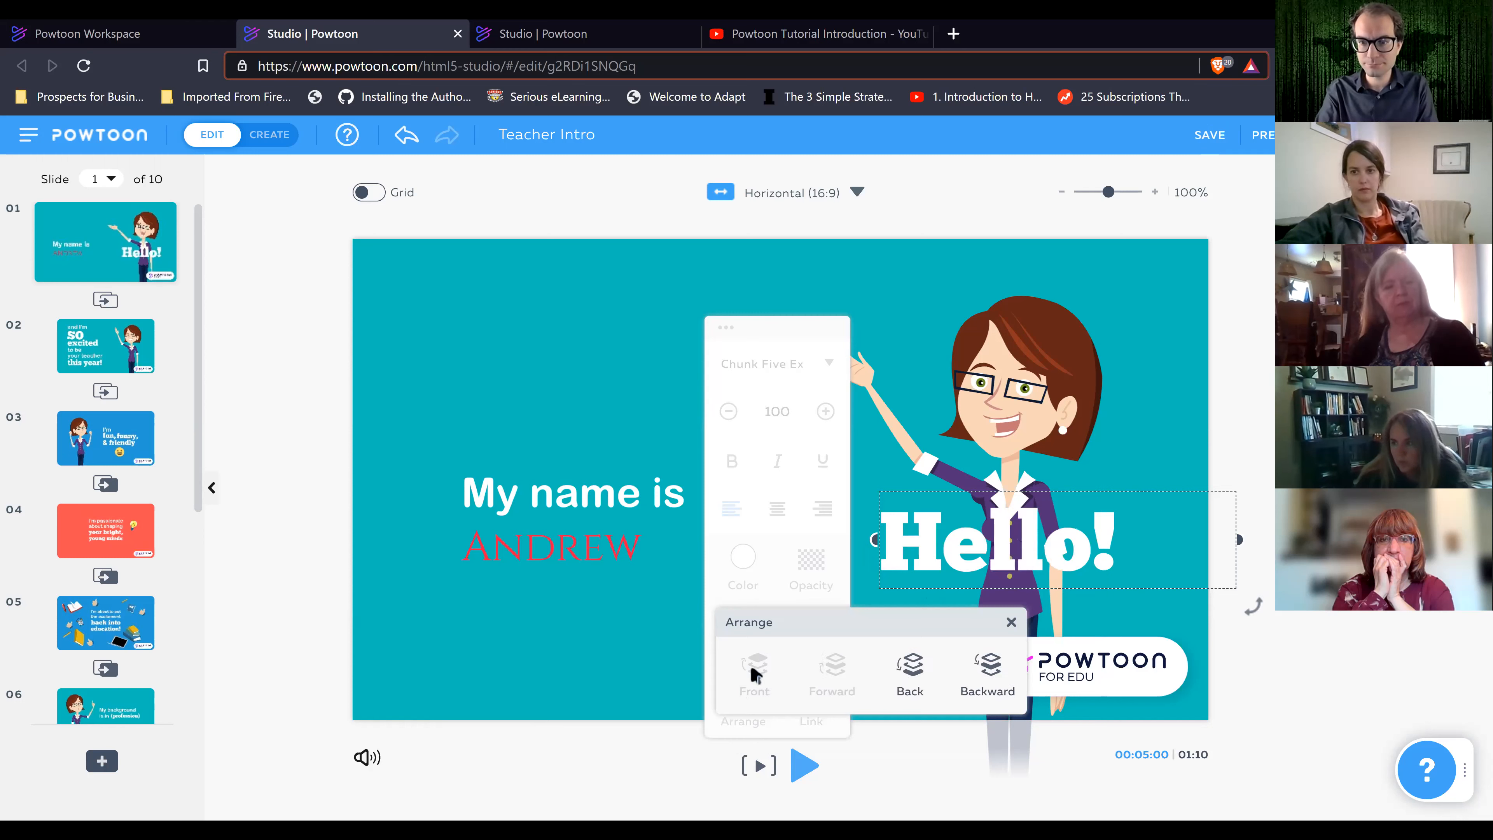
Step: Move the "Hello!" heading back to the space directly above "My name is"
{"action": "left_click", "coordinate": [910, 537]}
{"action": "left_click_drag", "start_coordinate": [566, 405], "coordinate": [488, 416]}
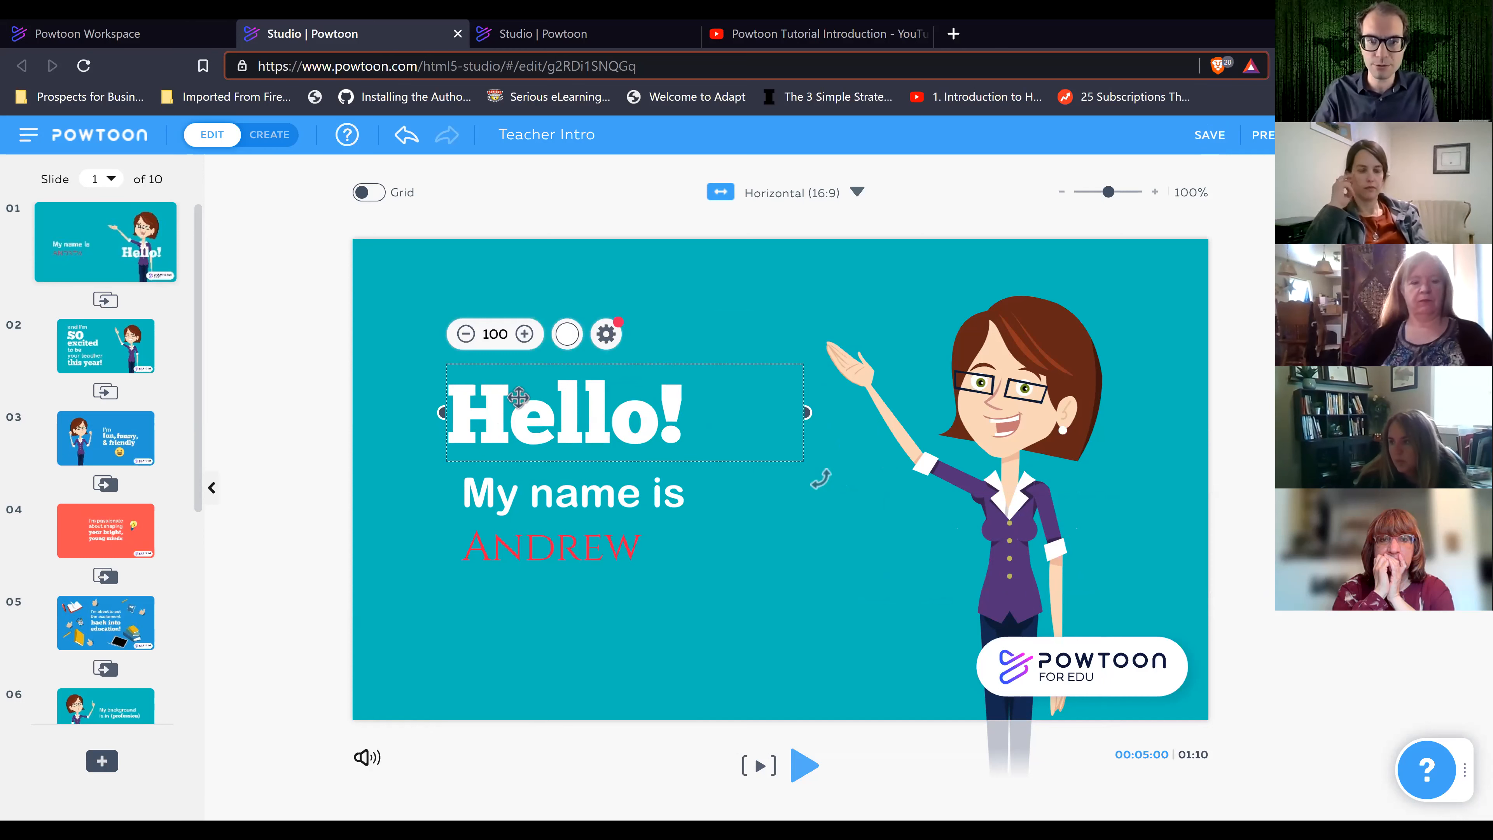
Step: Swap the female character on slide 1 for the blond man in a black tuxedo from the character library
{"action": "left_click", "coordinate": [1012, 398]}
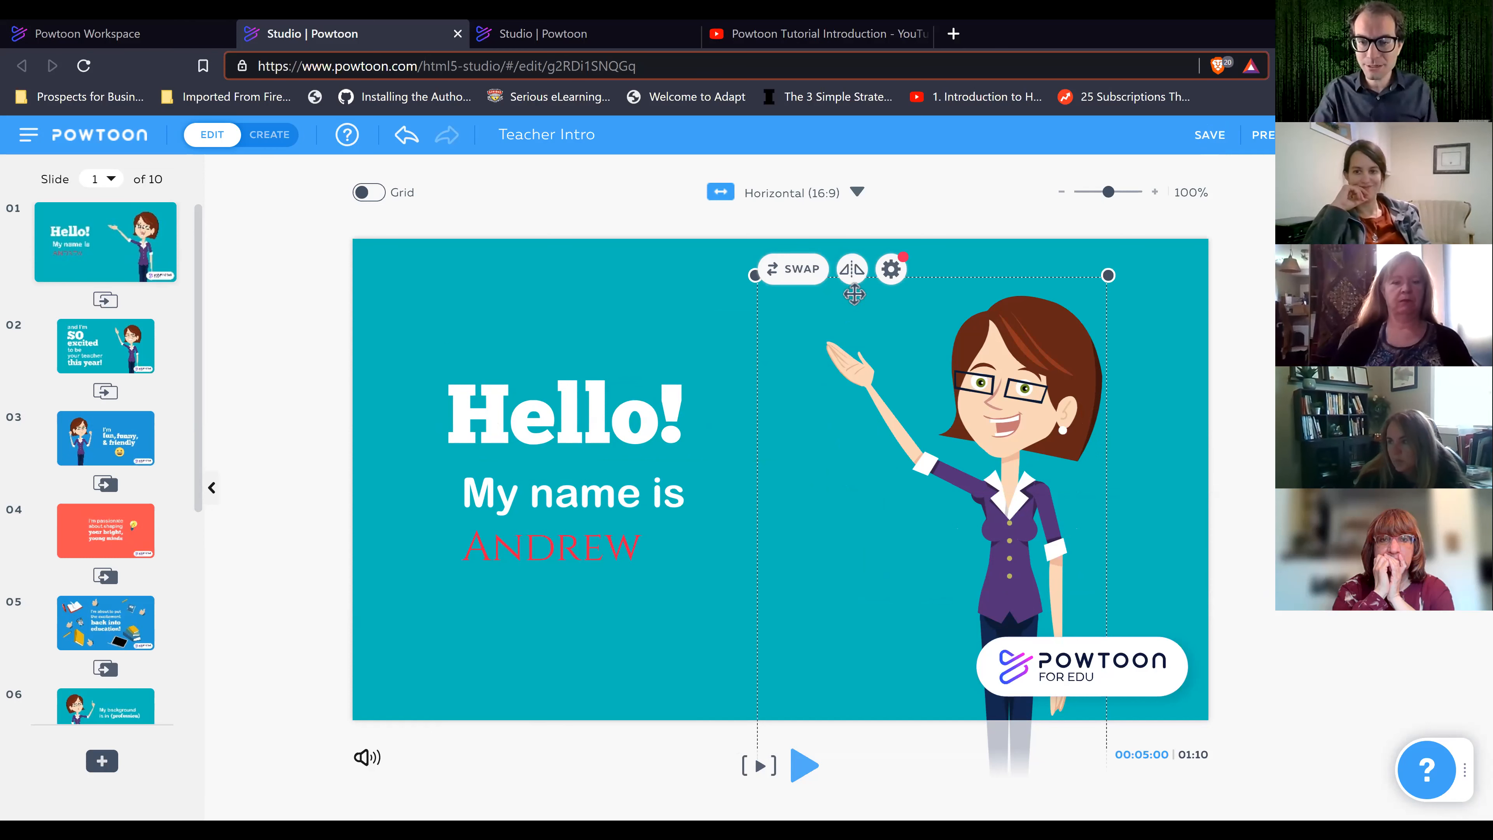
{"action": "left_click", "coordinate": [892, 271]}
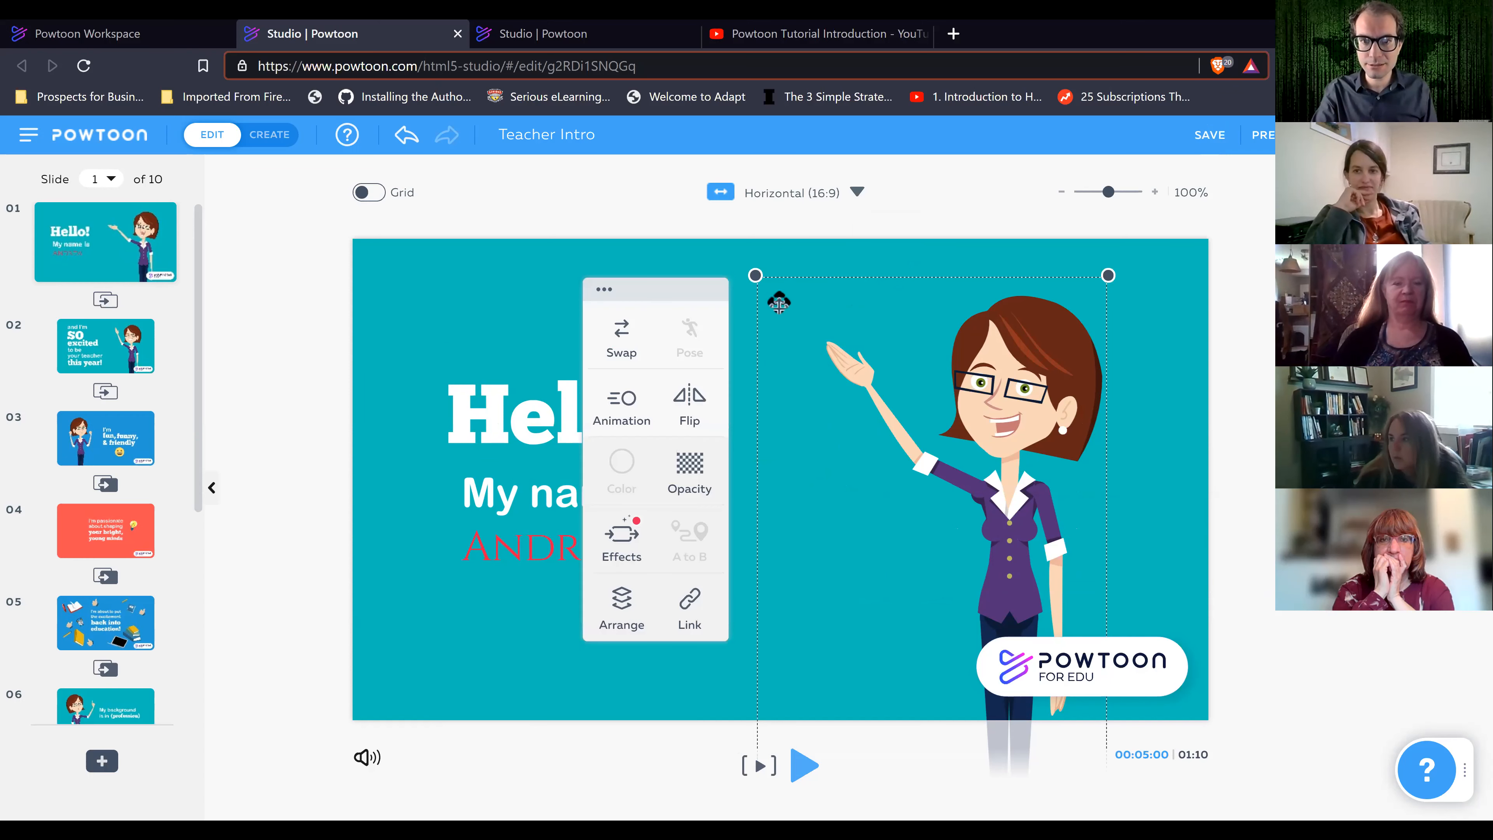
{"action": "left_click", "coordinate": [616, 333]}
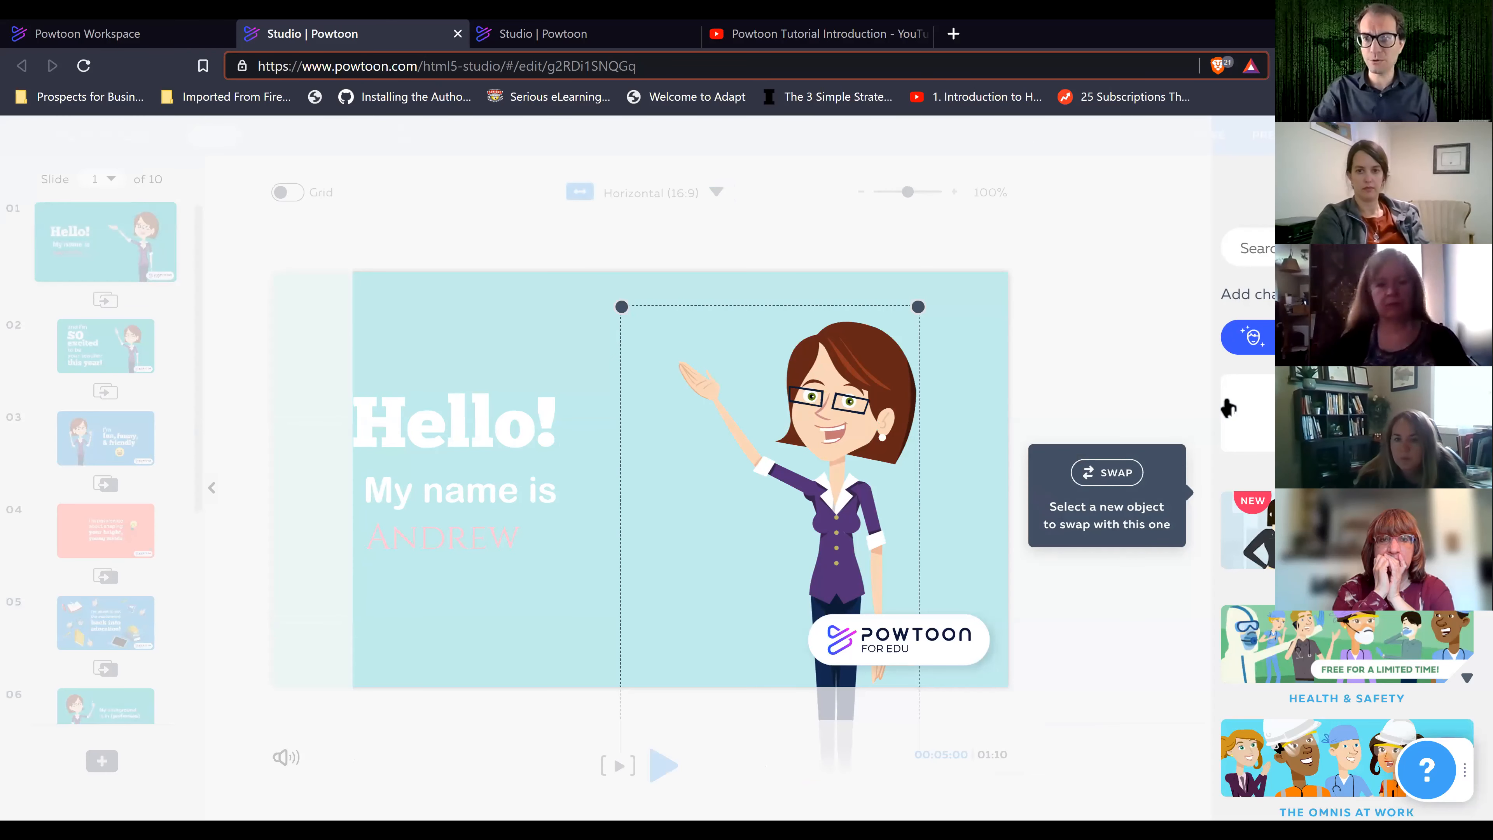
{"action": "scroll", "coordinate": [1228, 407], "scroll_direction": "down", "scroll_amount": 2}
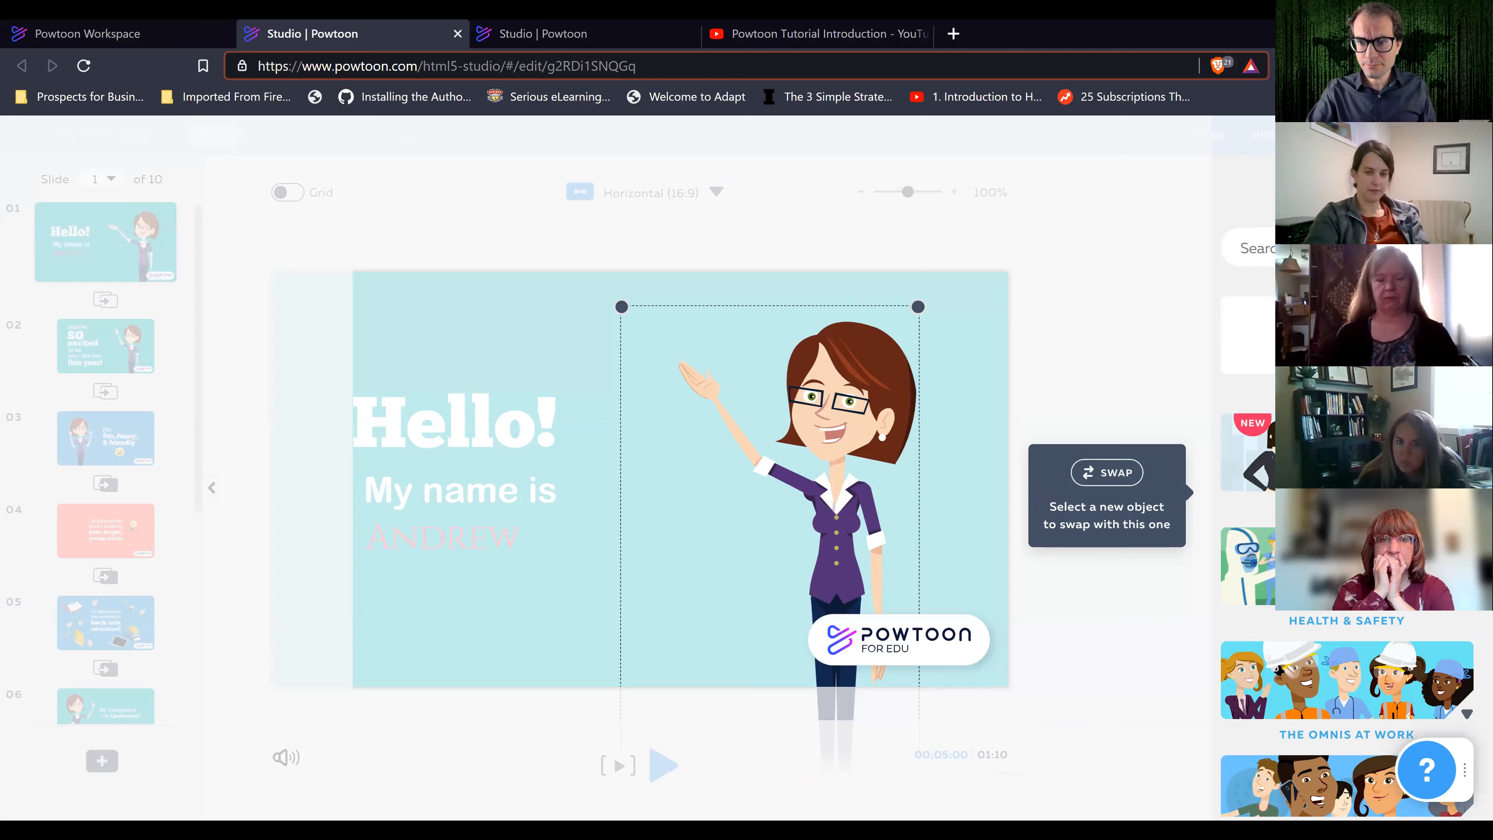
{"action": "scroll", "coordinate": [1347, 676], "scroll_direction": "down", "scroll_amount": 1}
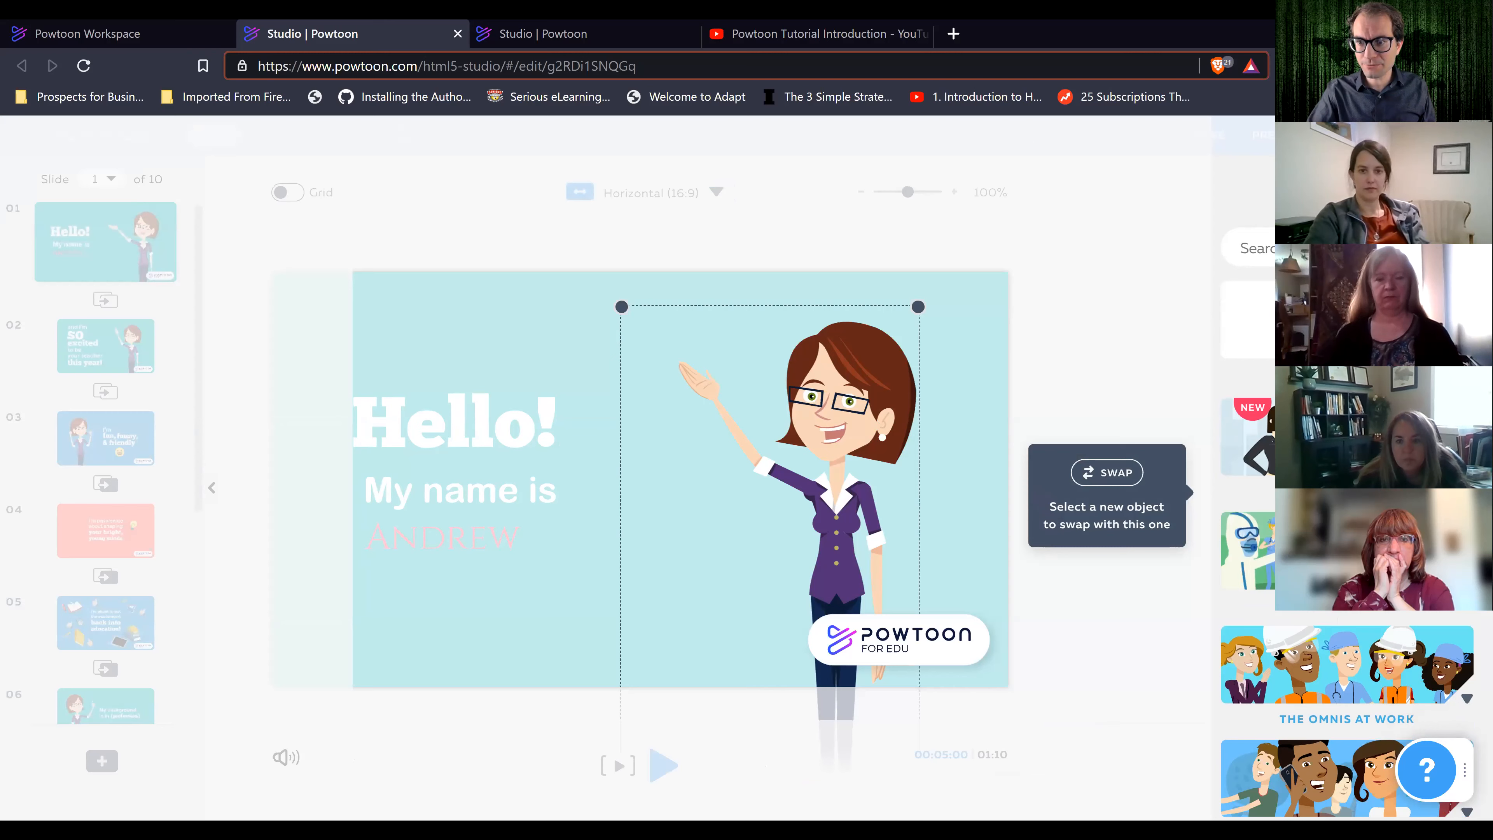
{"action": "scroll", "coordinate": [1346, 676], "scroll_direction": "down", "scroll_amount": 2}
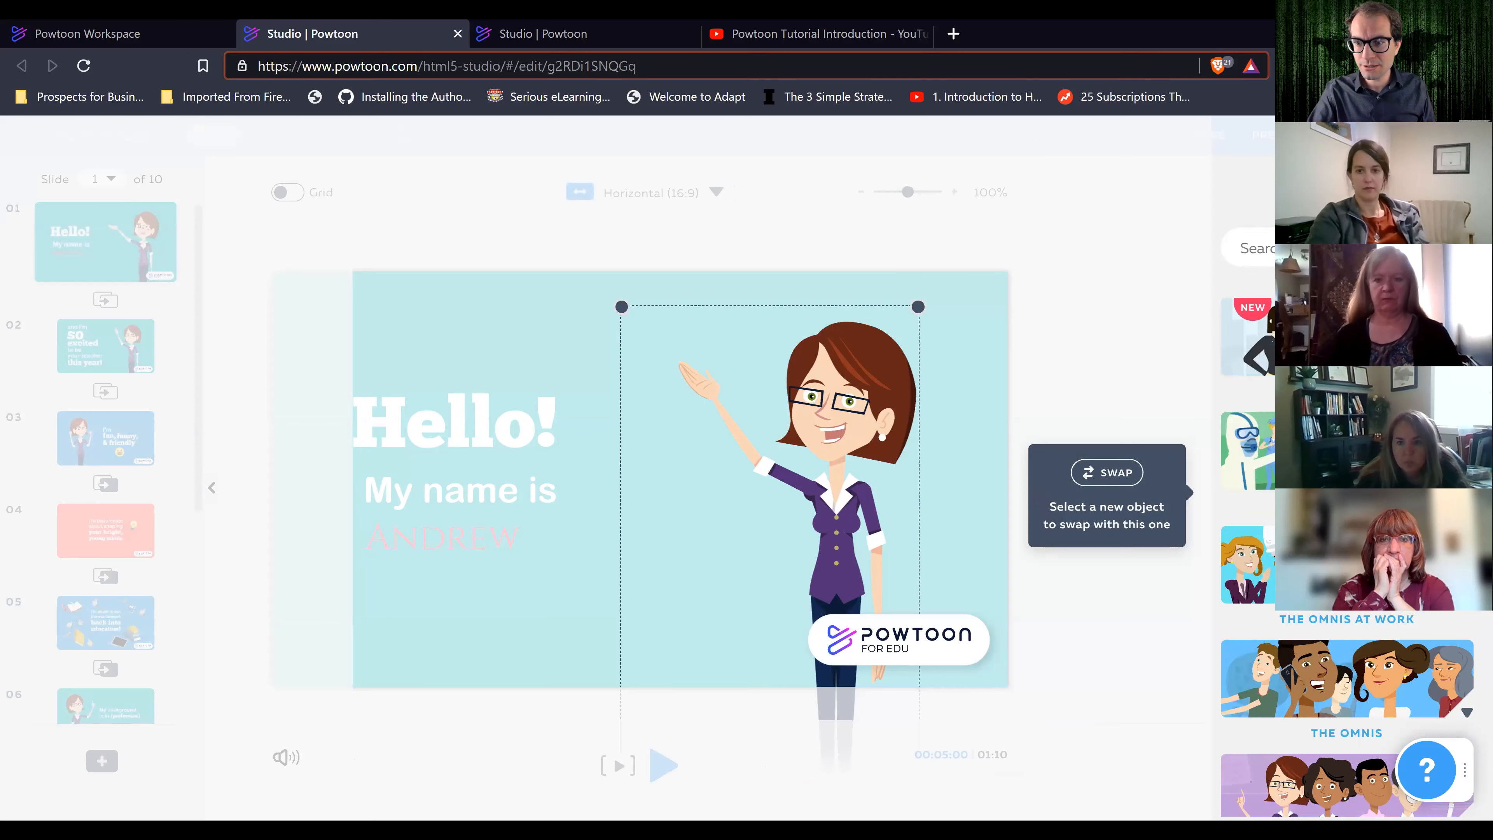
{"action": "scroll", "coordinate": [1396, 788], "scroll_direction": "down", "scroll_amount": 5}
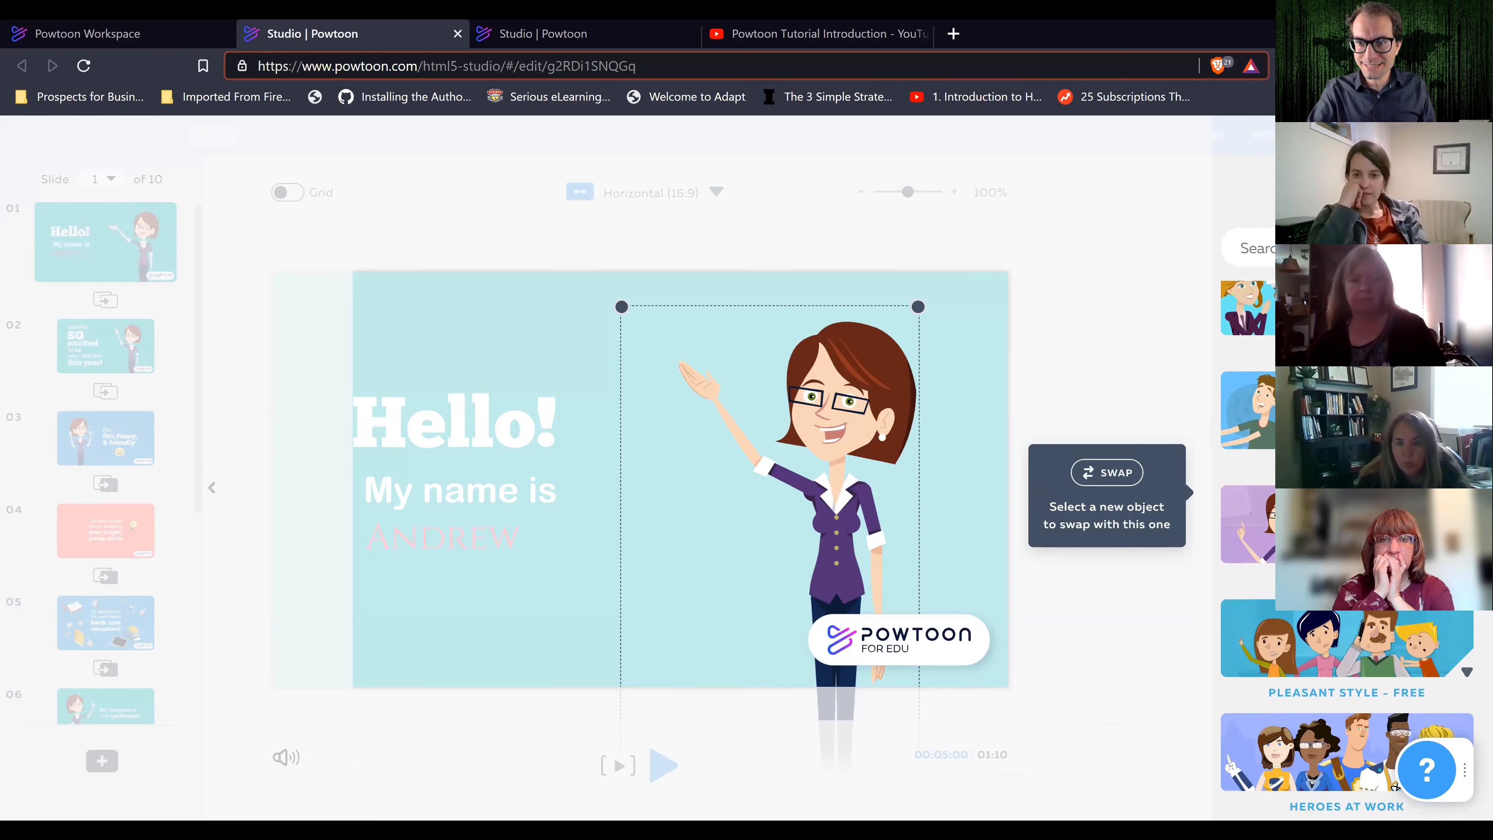
{"action": "scroll", "coordinate": [1396, 787], "scroll_direction": "up", "scroll_amount": 1}
{"action": "scroll", "coordinate": [1352, 635], "scroll_direction": "up", "scroll_amount": 3}
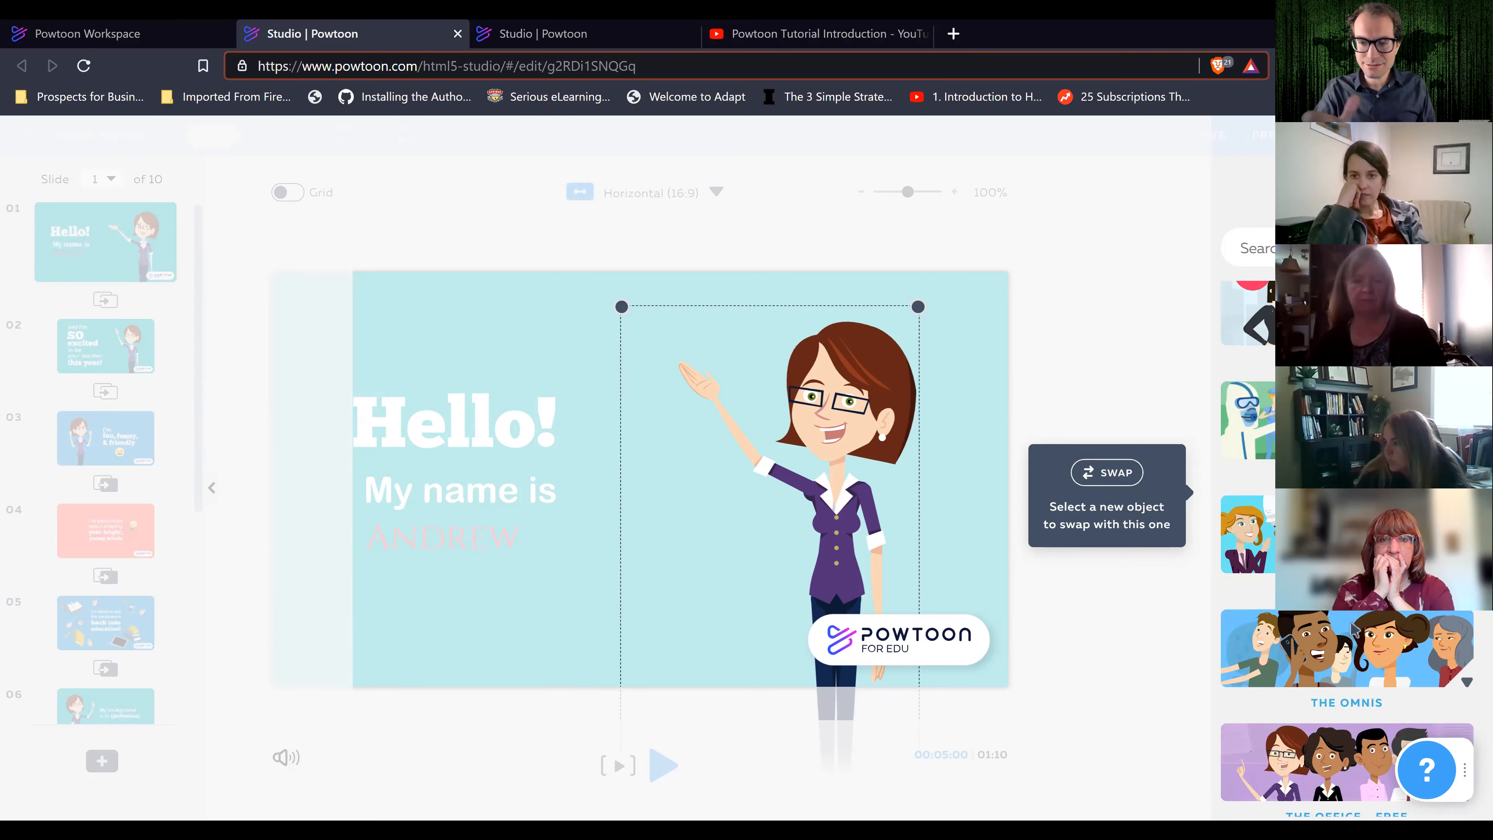
{"action": "scroll", "coordinate": [1352, 633], "scroll_direction": "down", "scroll_amount": 3}
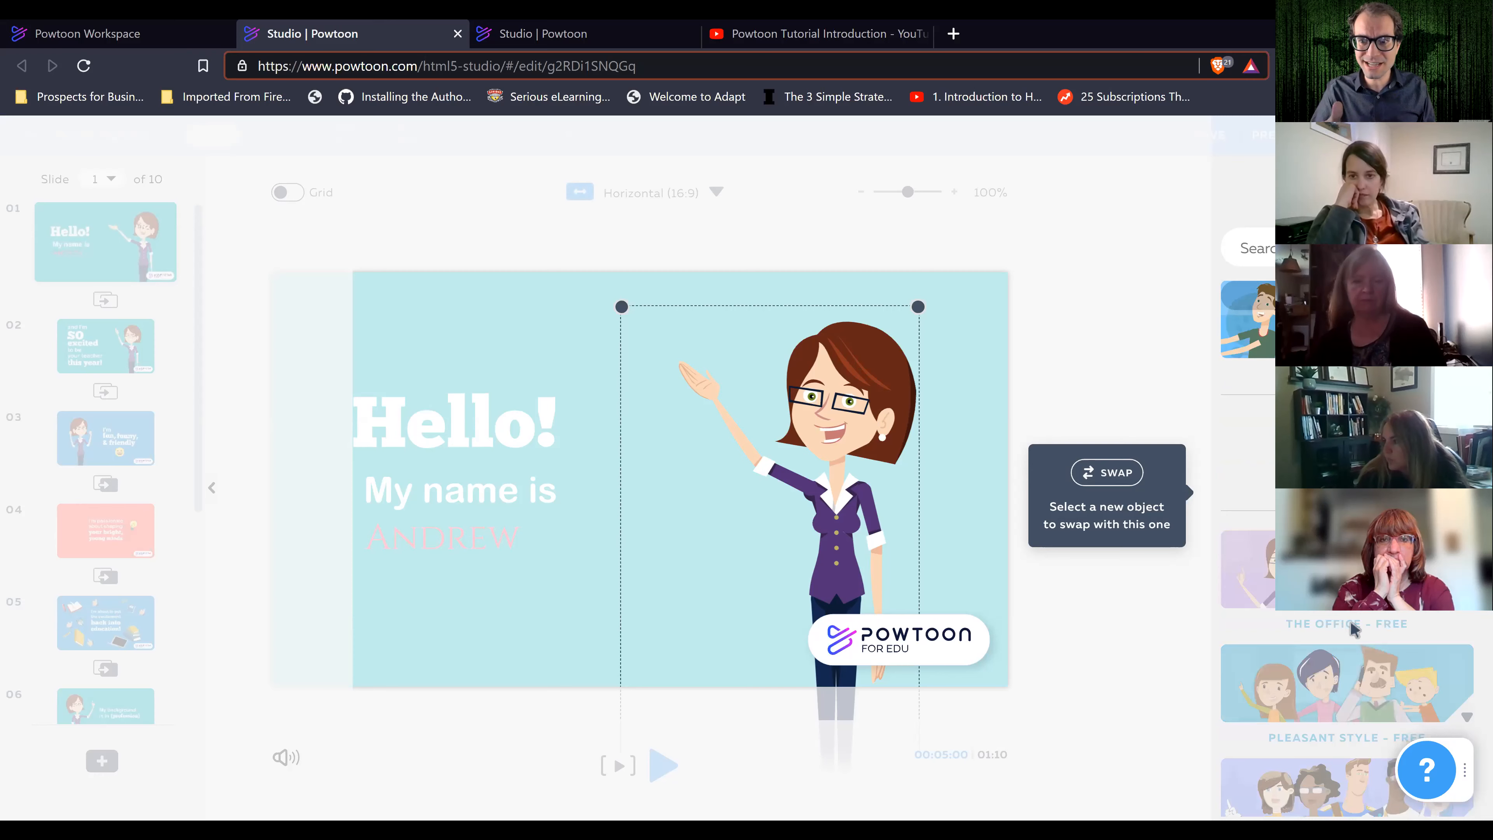
{"action": "left_click", "coordinate": [1351, 594]}
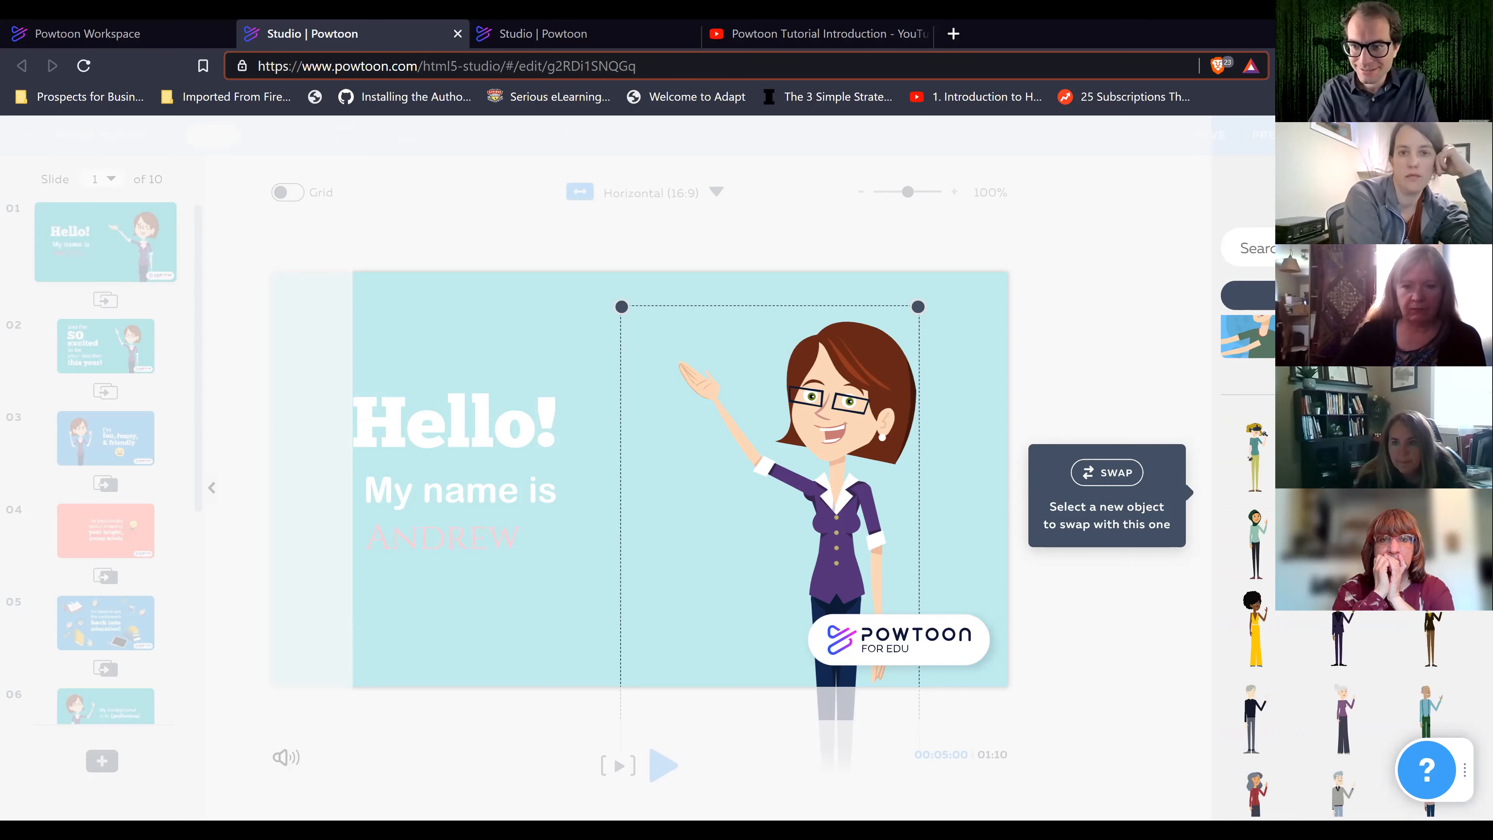
{"action": "left_click", "coordinate": [1342, 455]}
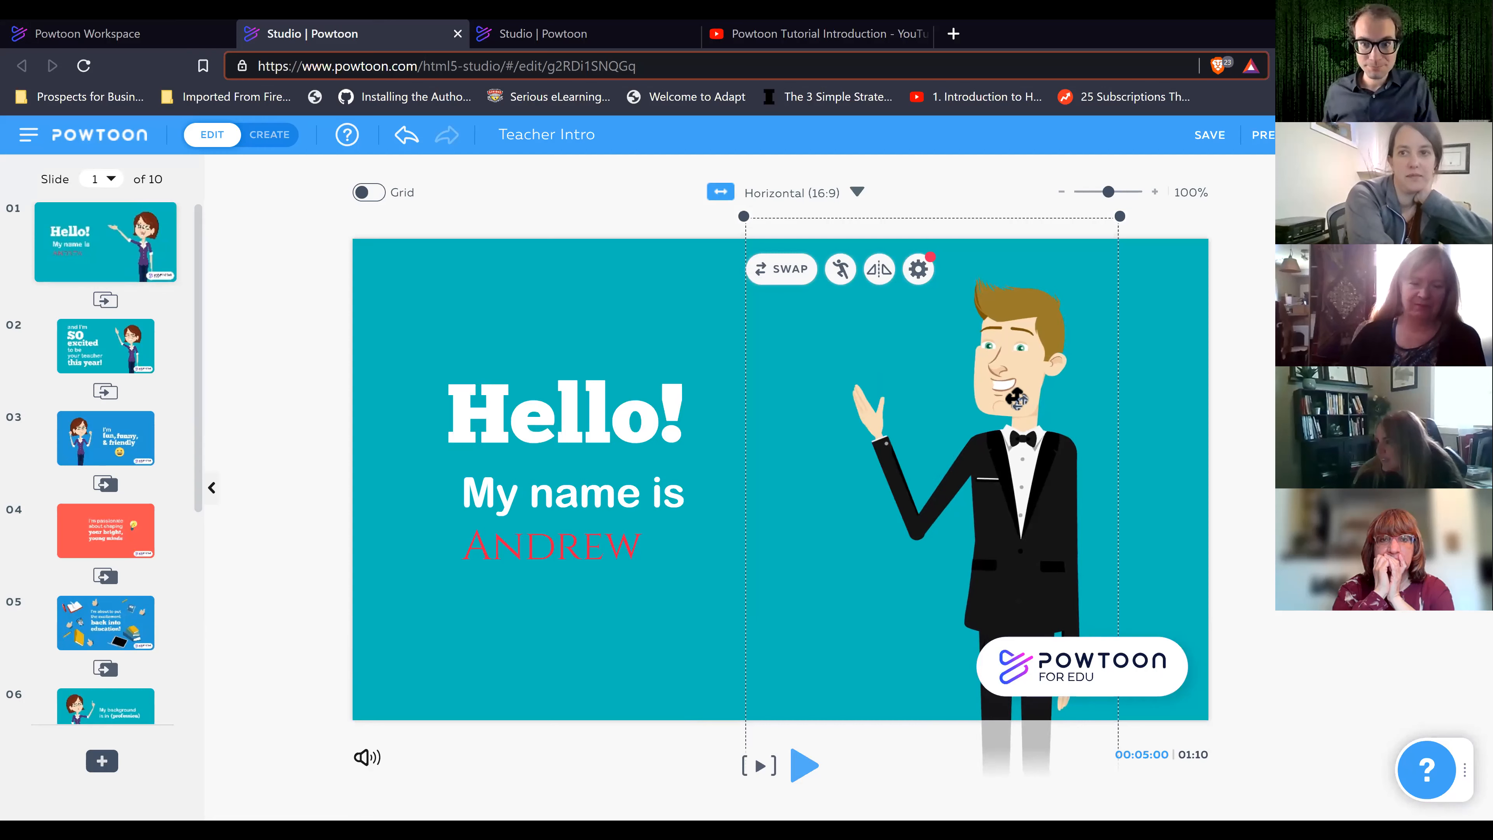
Step: Browse the poses for the man in the tuxedo, apply the Sneezing pose, and deselect him
{"action": "left_click", "coordinate": [838, 274]}
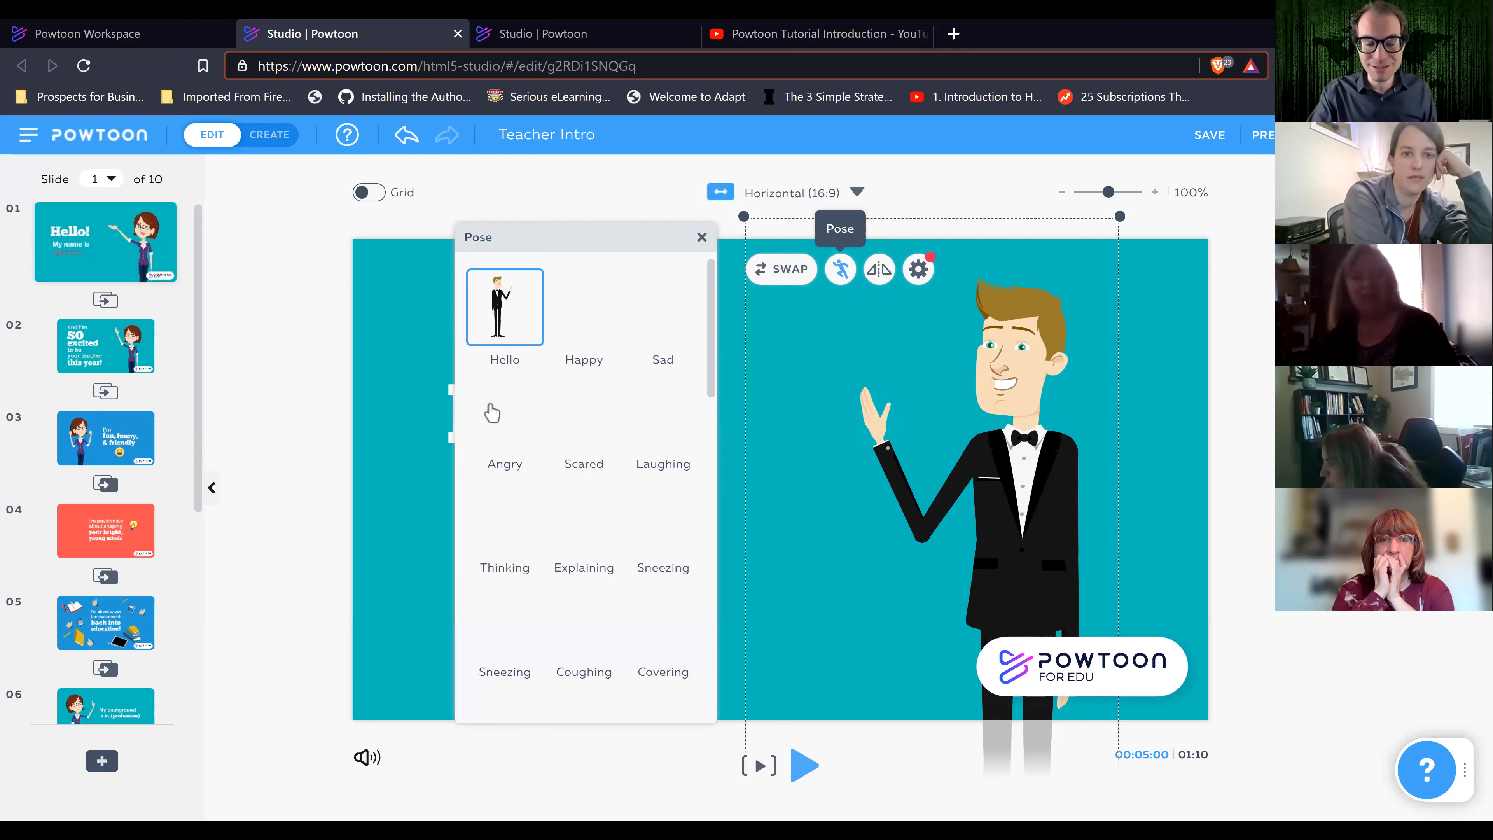
{"action": "scroll", "coordinate": [573, 409], "scroll_direction": "down", "scroll_amount": 2}
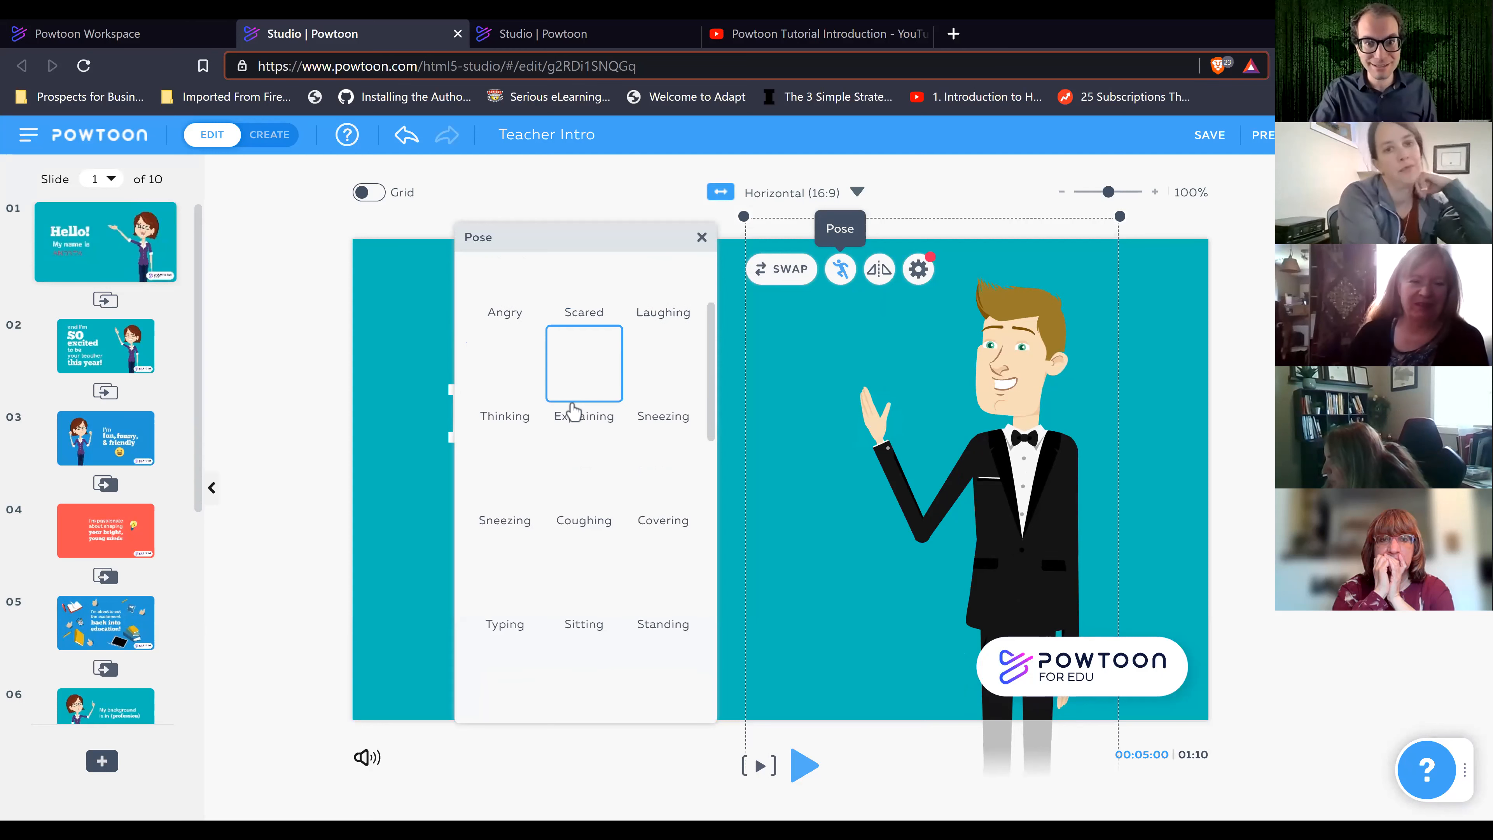
{"action": "scroll", "coordinate": [573, 412], "scroll_direction": "down", "scroll_amount": 10}
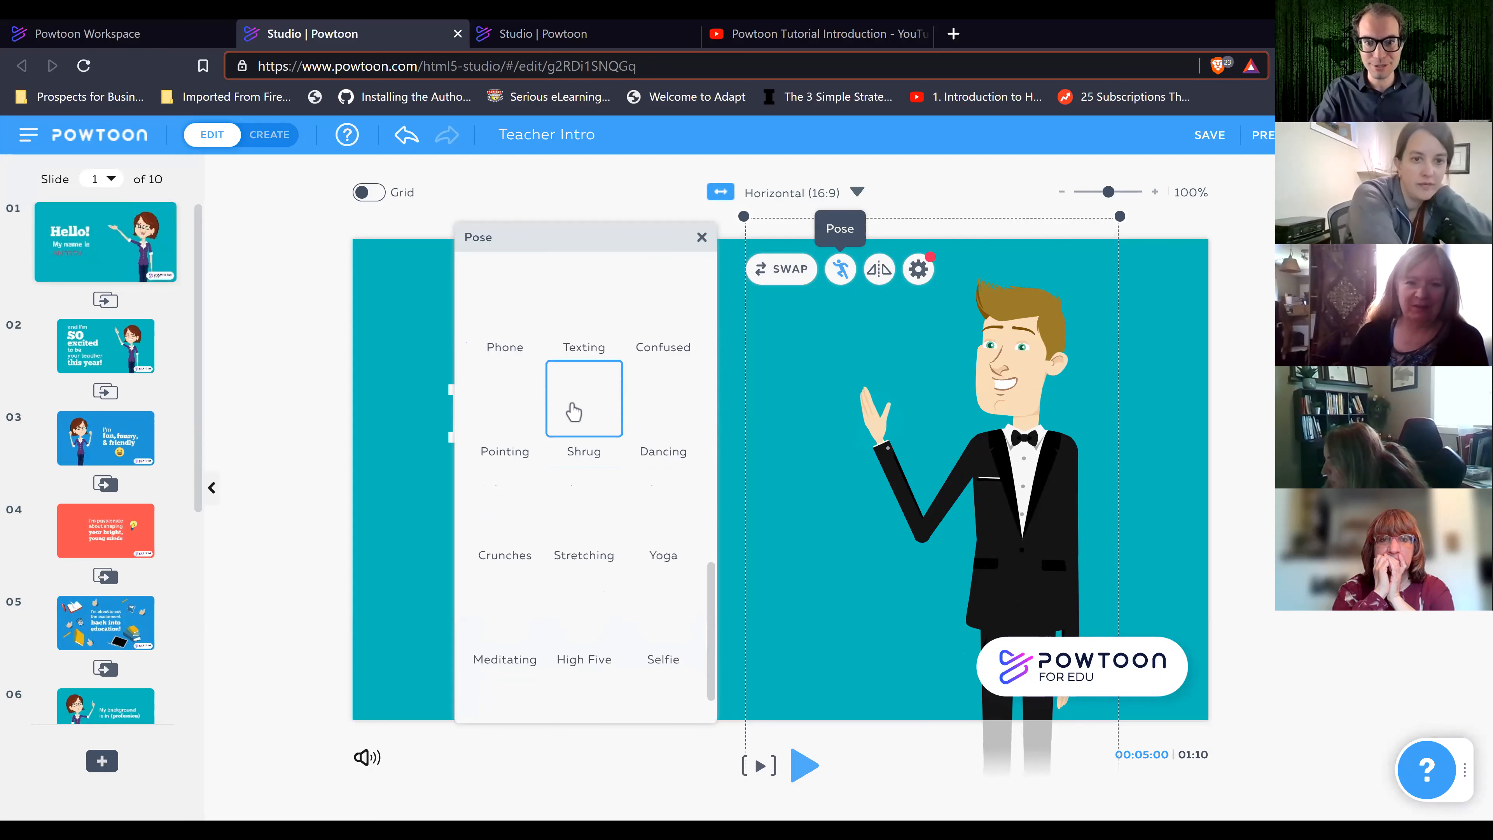
{"action": "scroll", "coordinate": [573, 412], "scroll_direction": "up", "scroll_amount": 12}
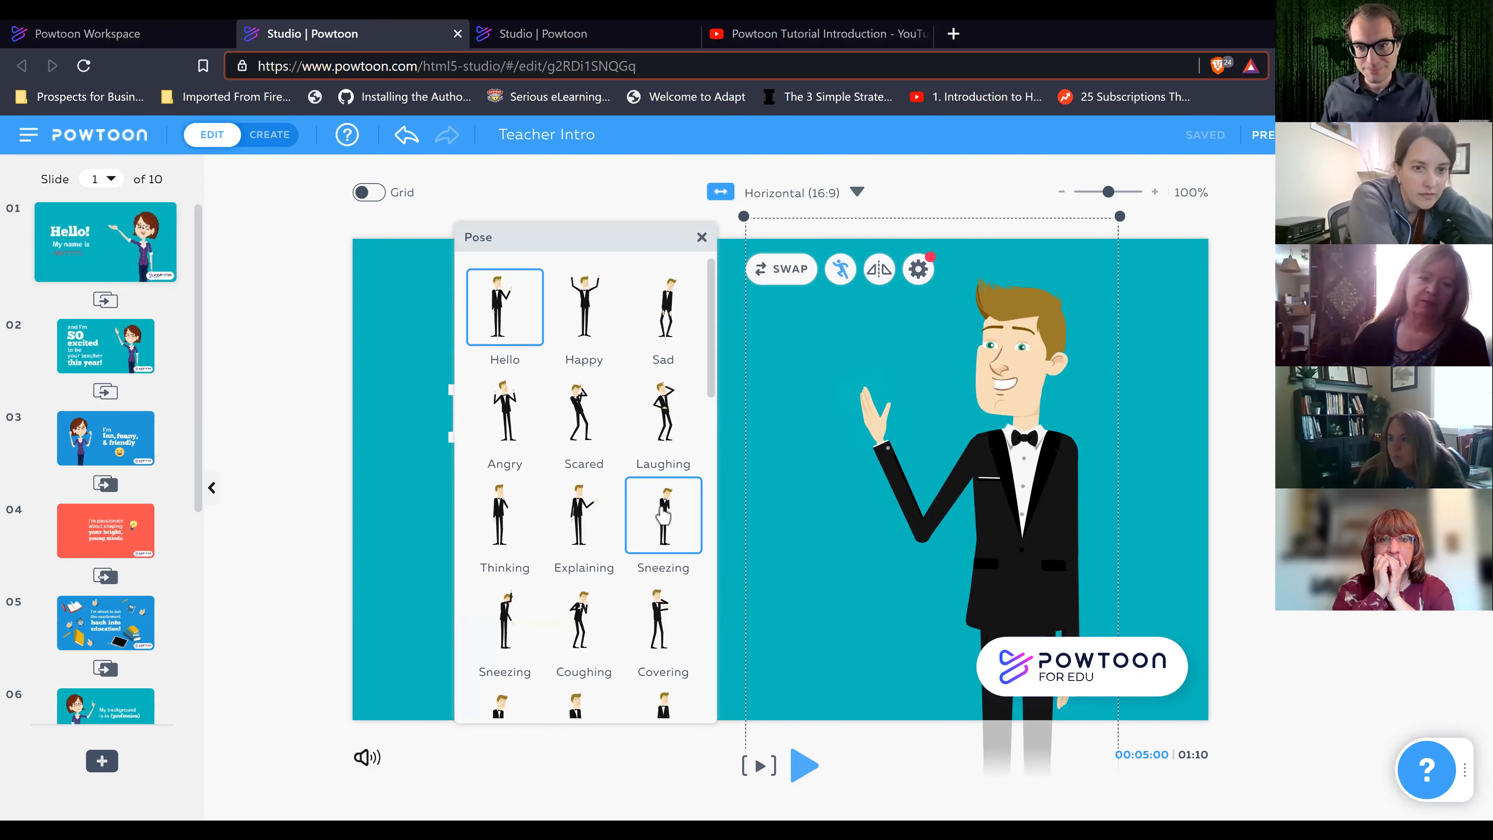
{"action": "left_click", "coordinate": [663, 516]}
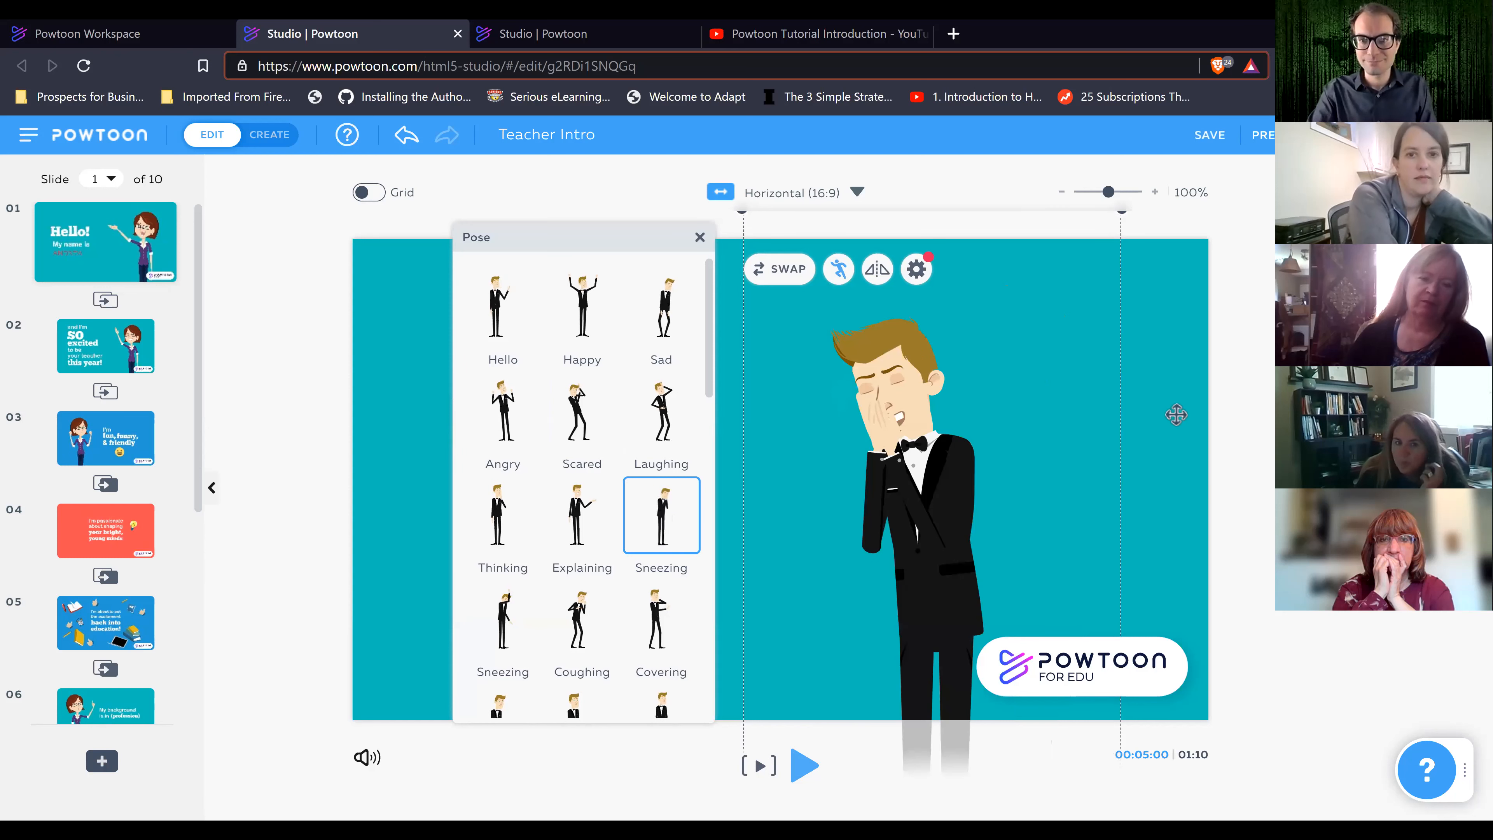
{"action": "left_click", "coordinate": [1235, 419]}
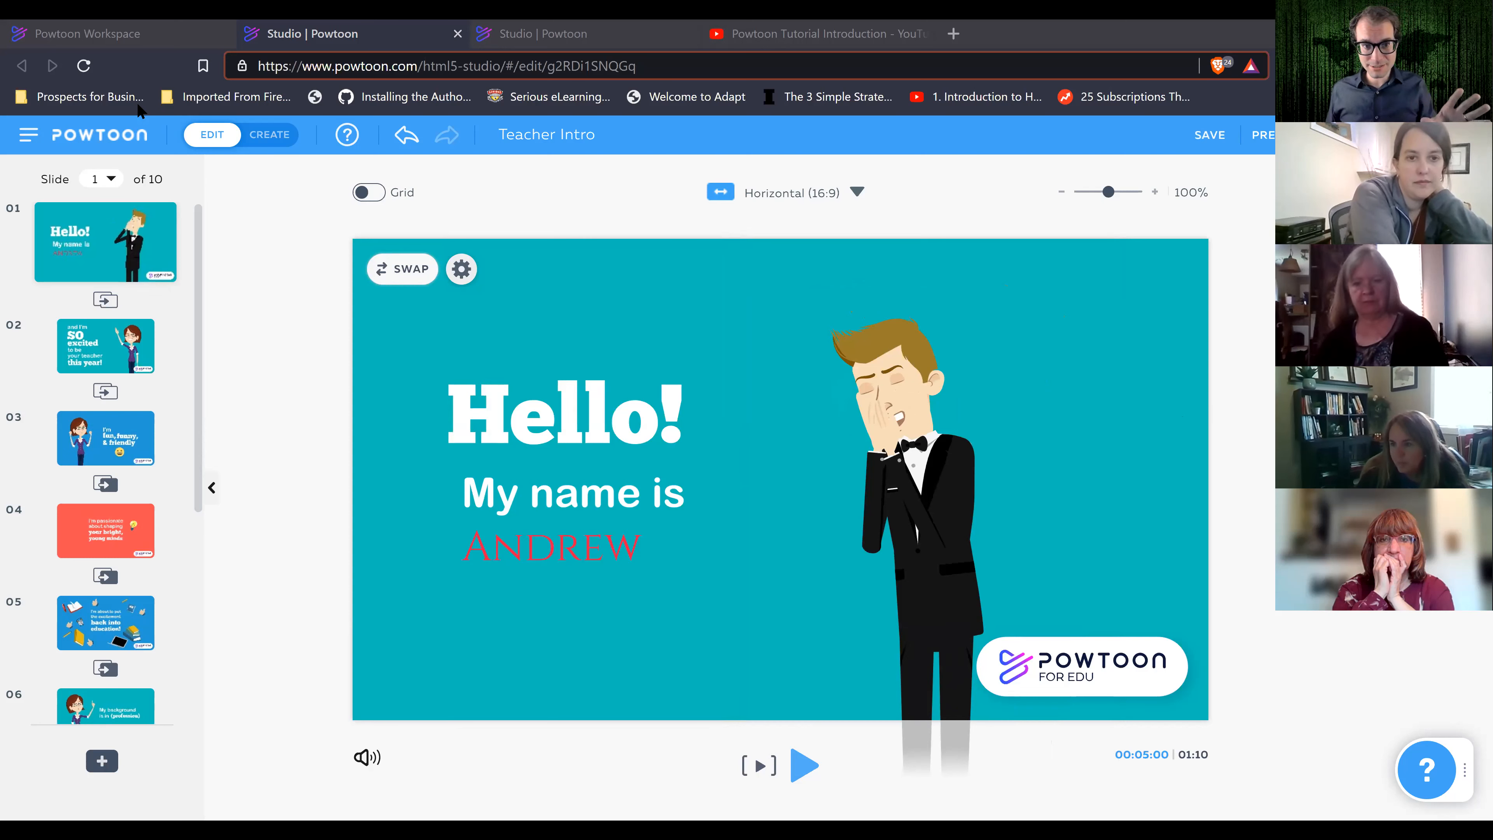
Step: Set the tuxedoed man's pose to Hello and flip him horizontally so that he faces away from the text
{"action": "left_click", "coordinate": [897, 360]}
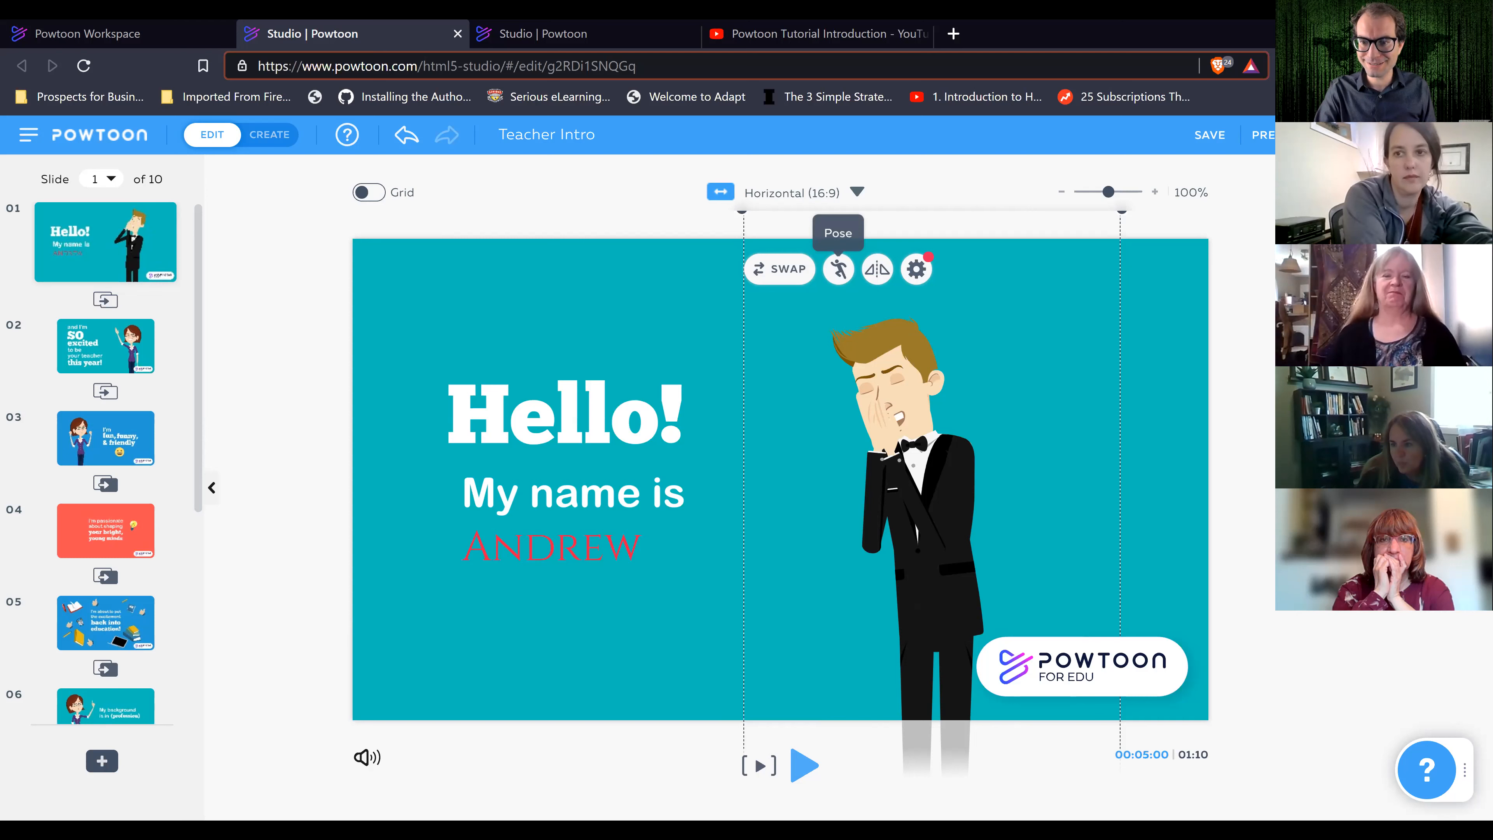
{"action": "key", "text": "Delete"}
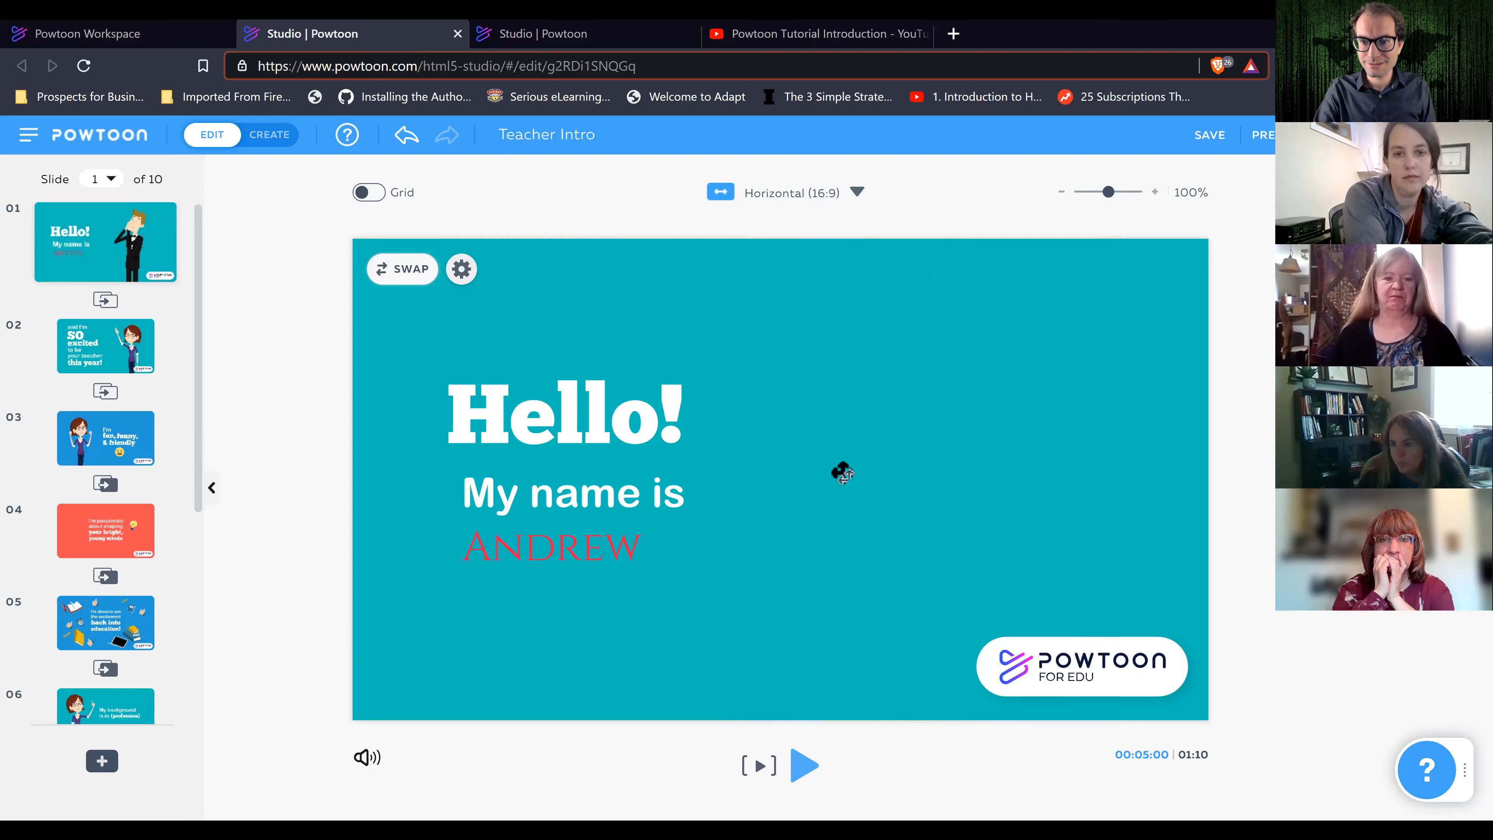
{"action": "left_click", "coordinate": [1118, 422]}
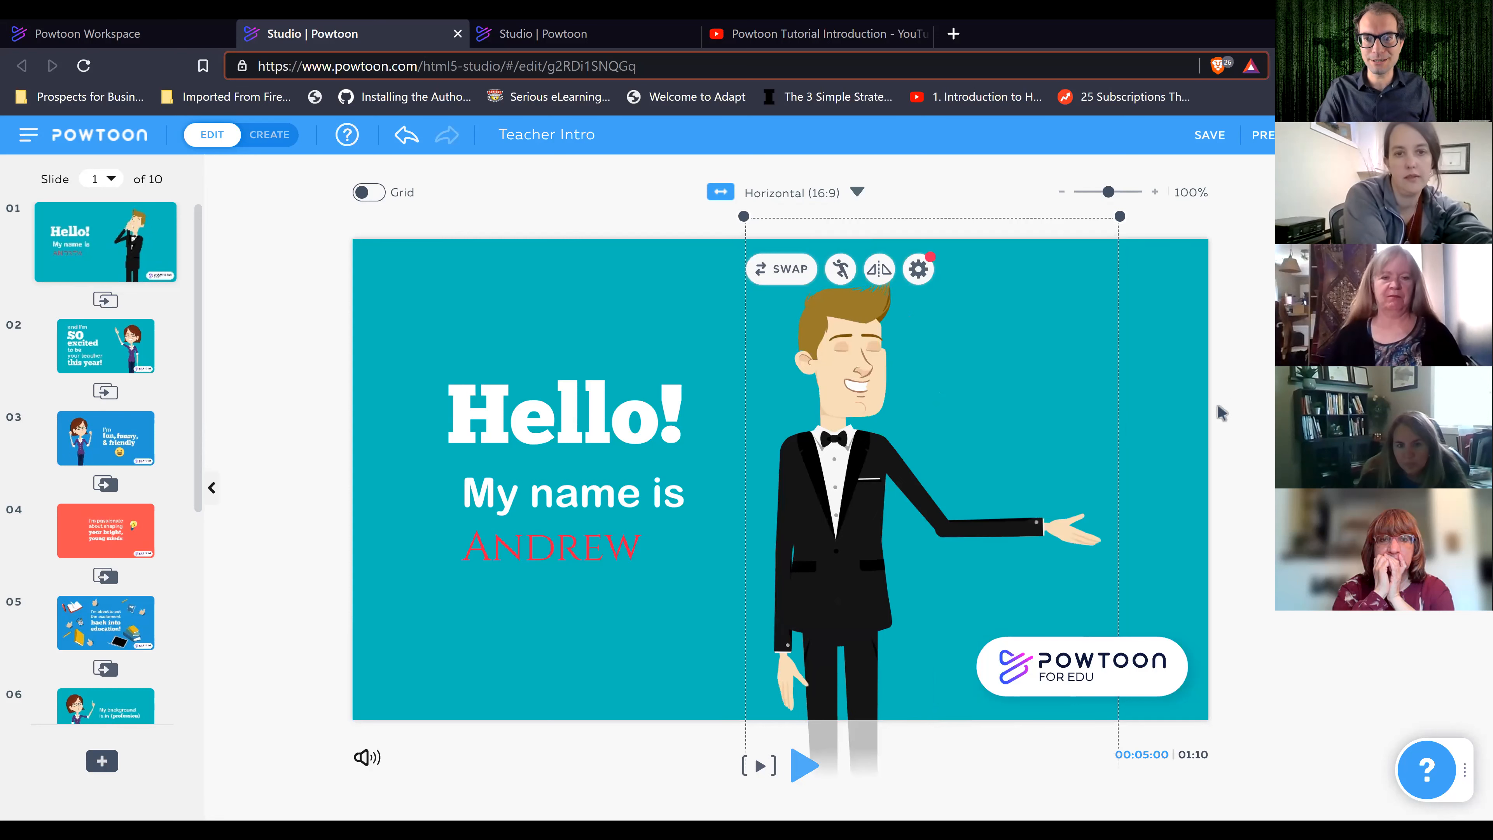
{"action": "left_click", "coordinate": [307, 205]}
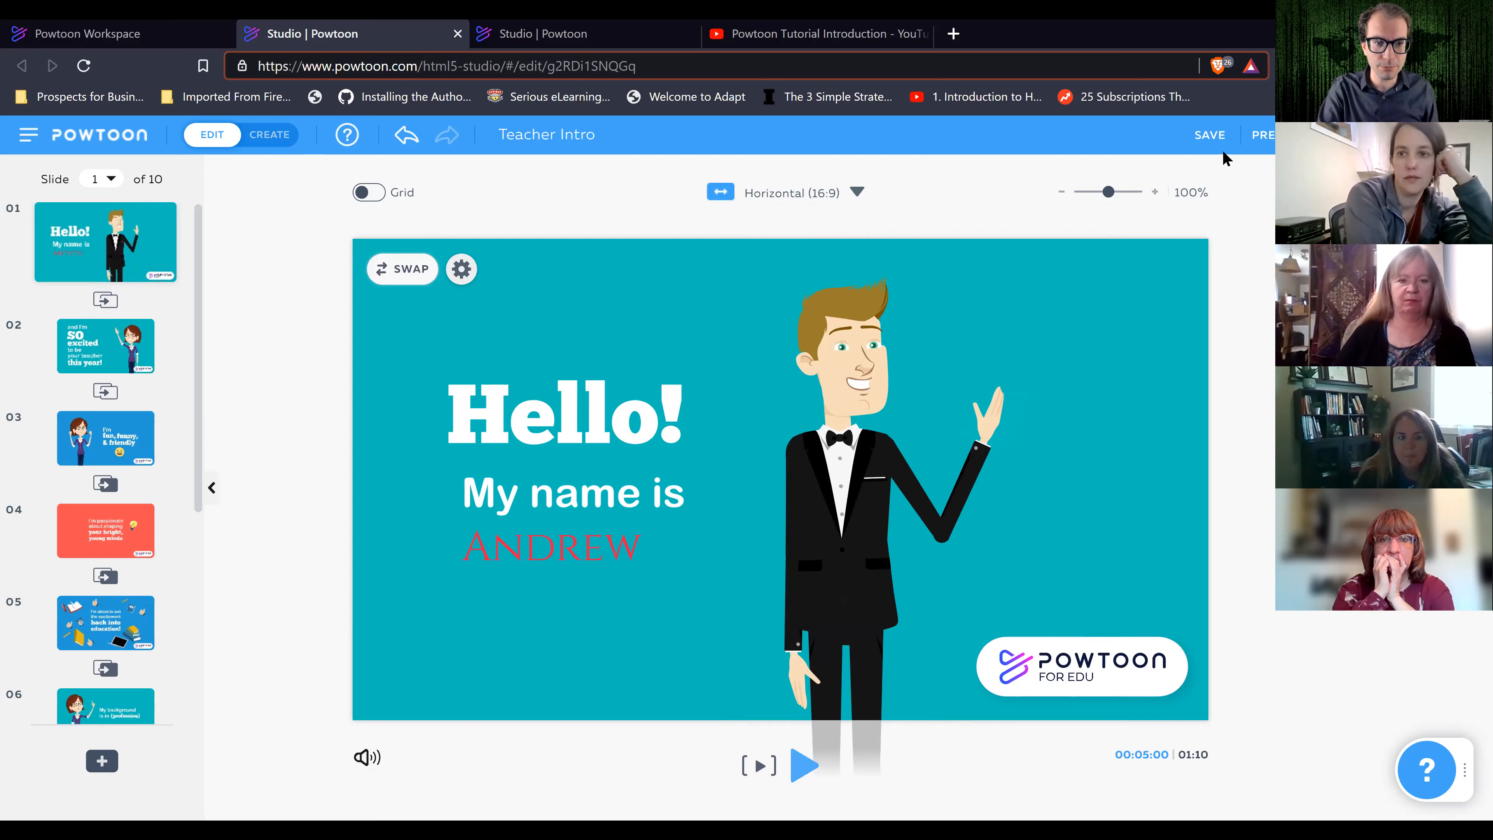
Step: Open slide 2, select its female character, and choose to wait for the unresponsive pages
{"action": "left_click", "coordinate": [68, 360]}
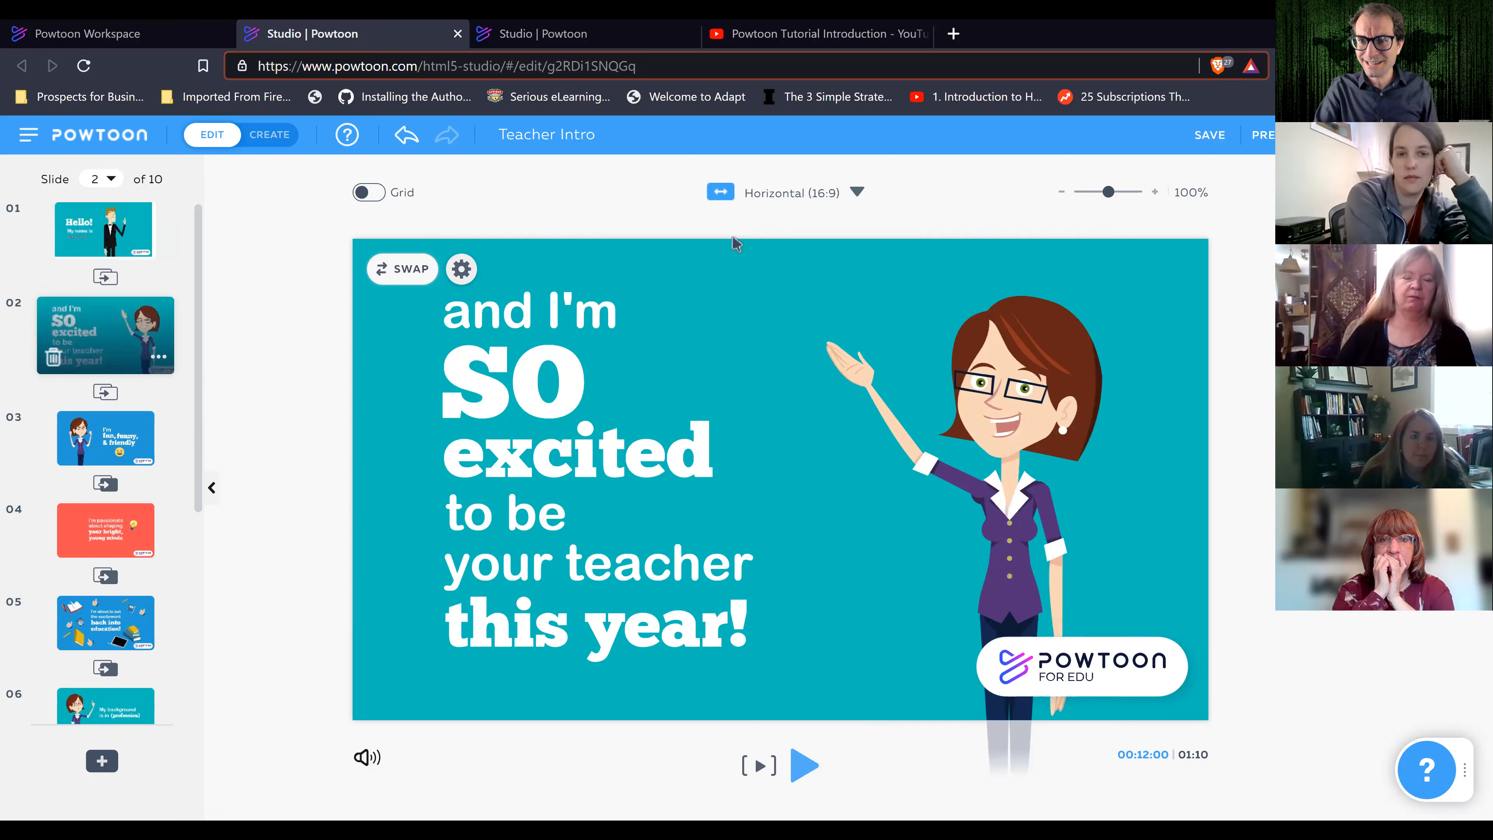
{"action": "left_click", "coordinate": [1007, 375]}
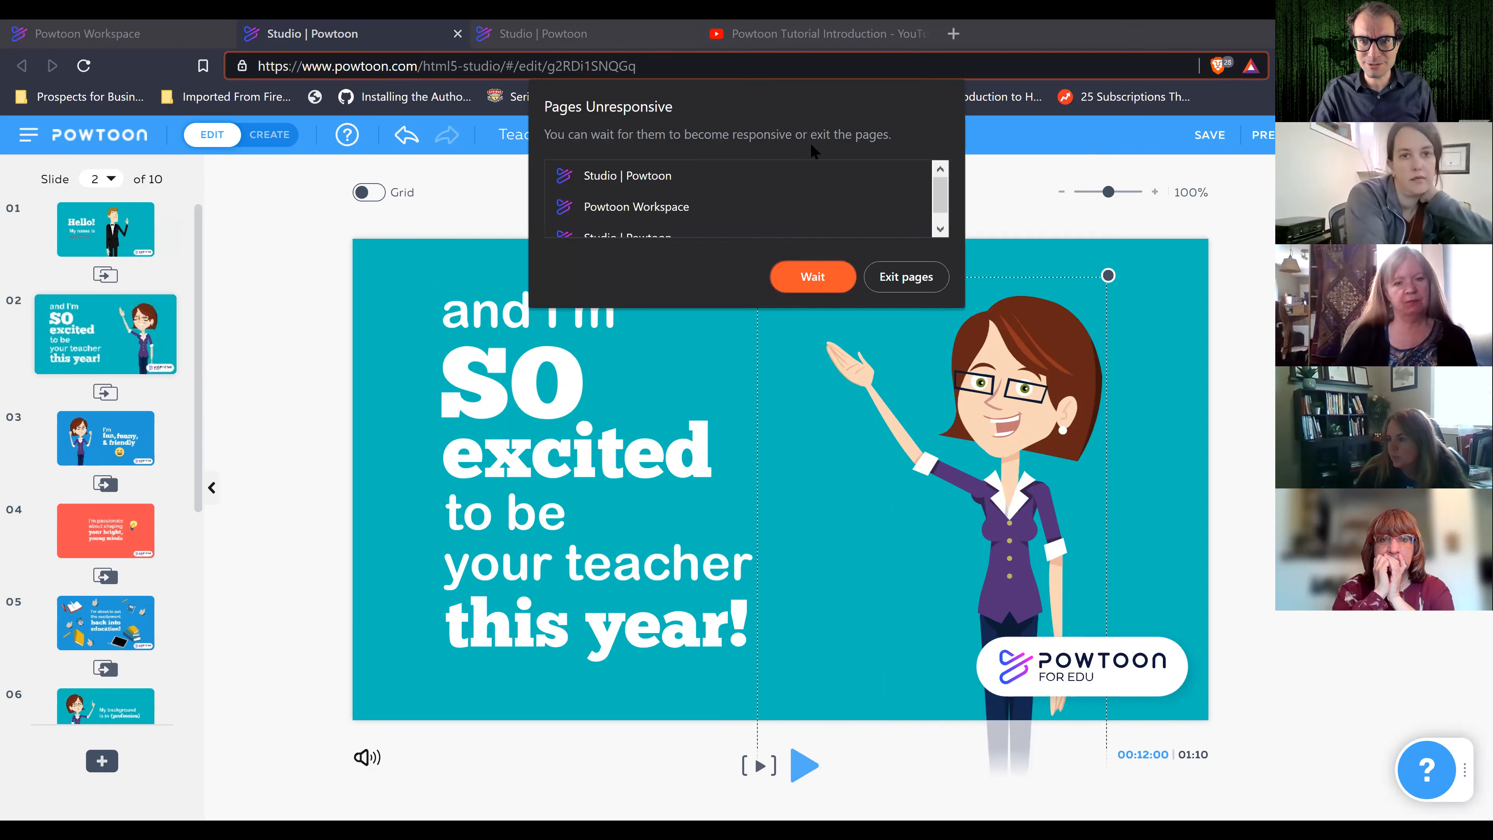
{"action": "left_click", "coordinate": [842, 277]}
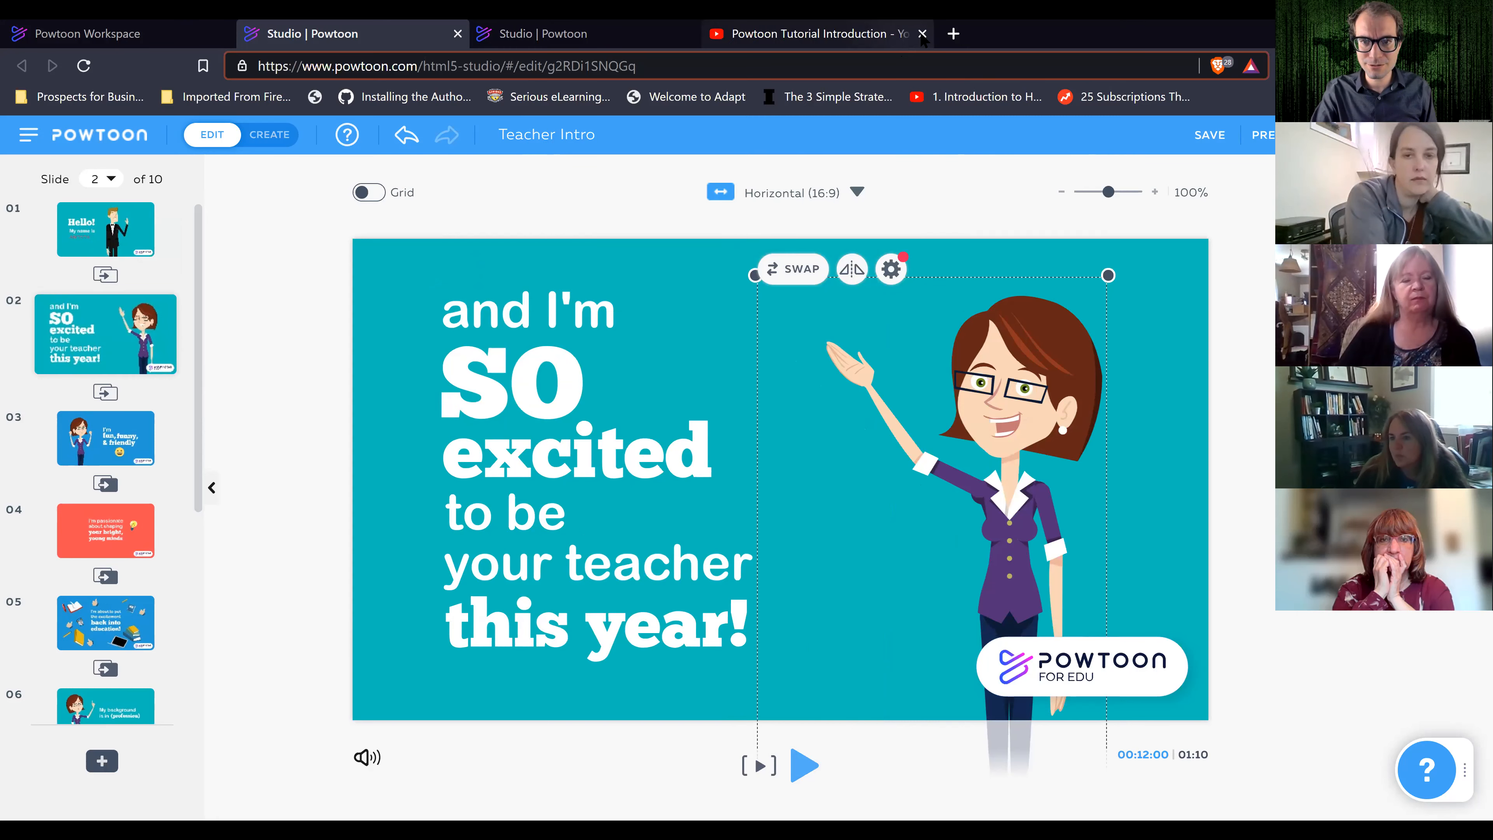
Step: Close the Powtoon Tutorial Introduction video page and return to the Teacher Intro project
{"action": "left_click", "coordinate": [918, 37]}
{"action": "left_click", "coordinate": [923, 34]}
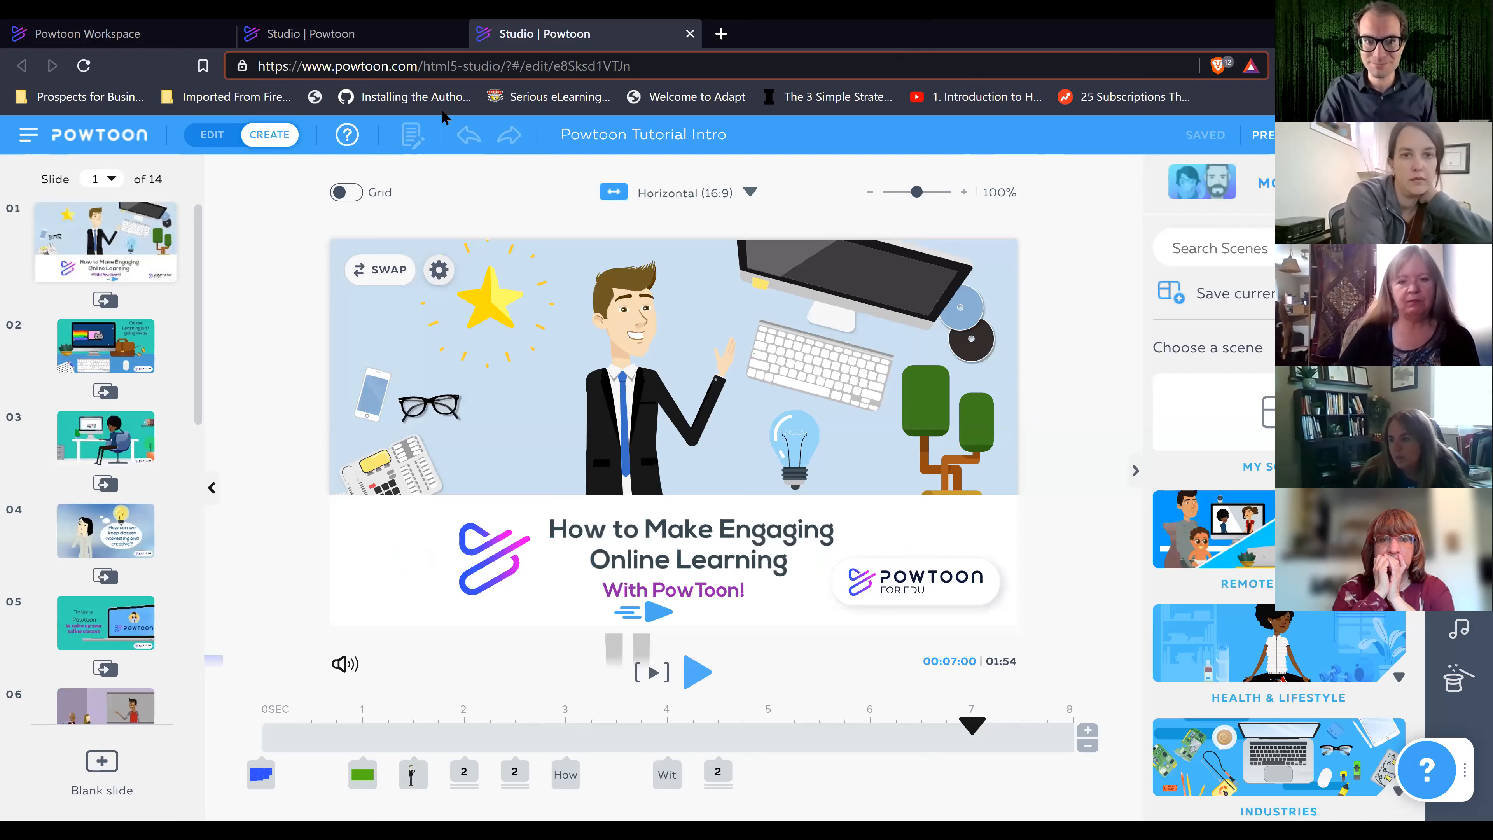
{"action": "left_click", "coordinate": [352, 34]}
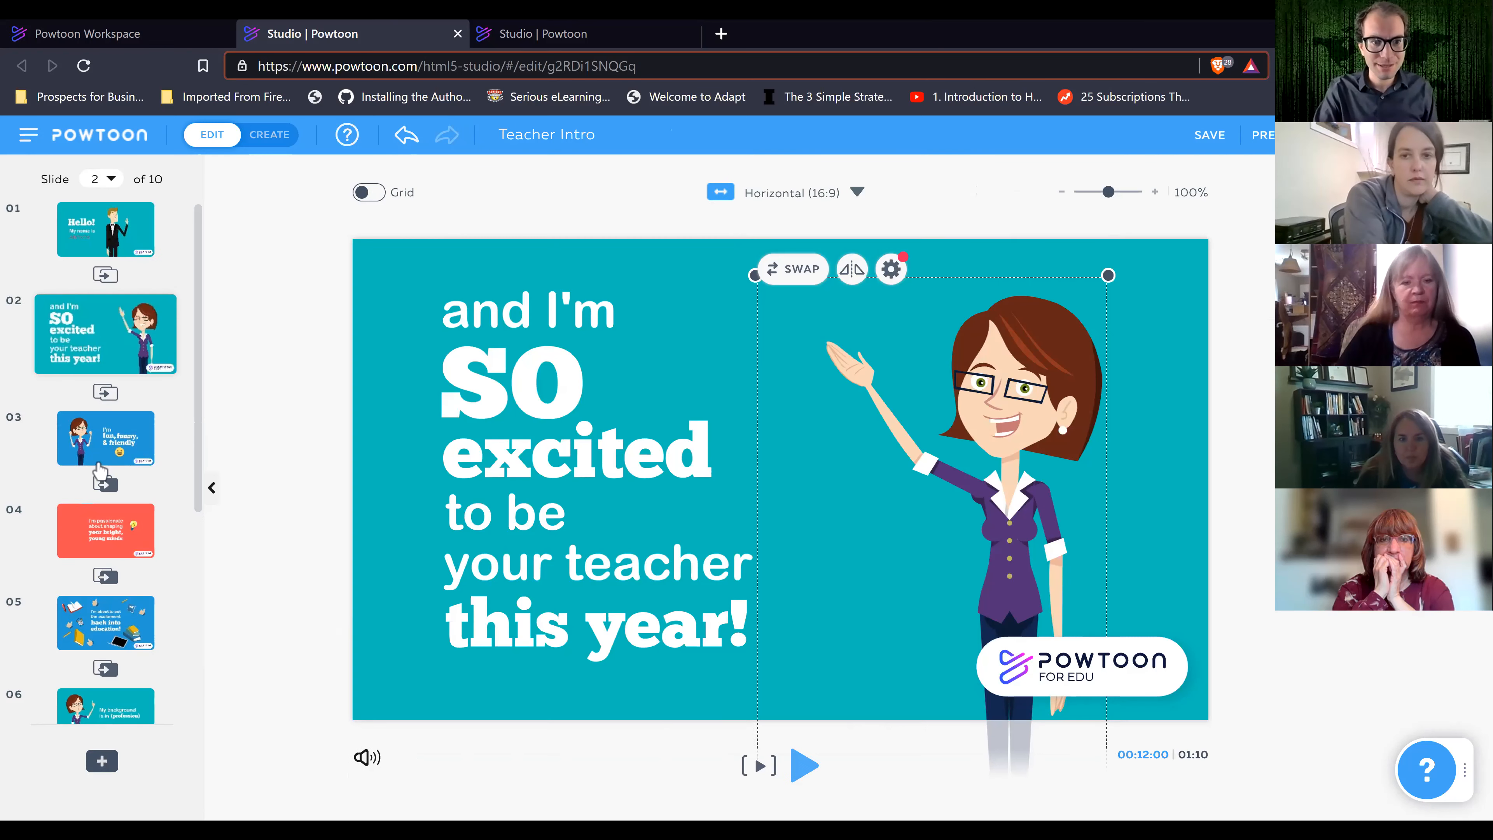
Step: Apply the Squeegee transition from the Stylized group between slides 1 and 2
{"action": "left_click", "coordinate": [109, 453]}
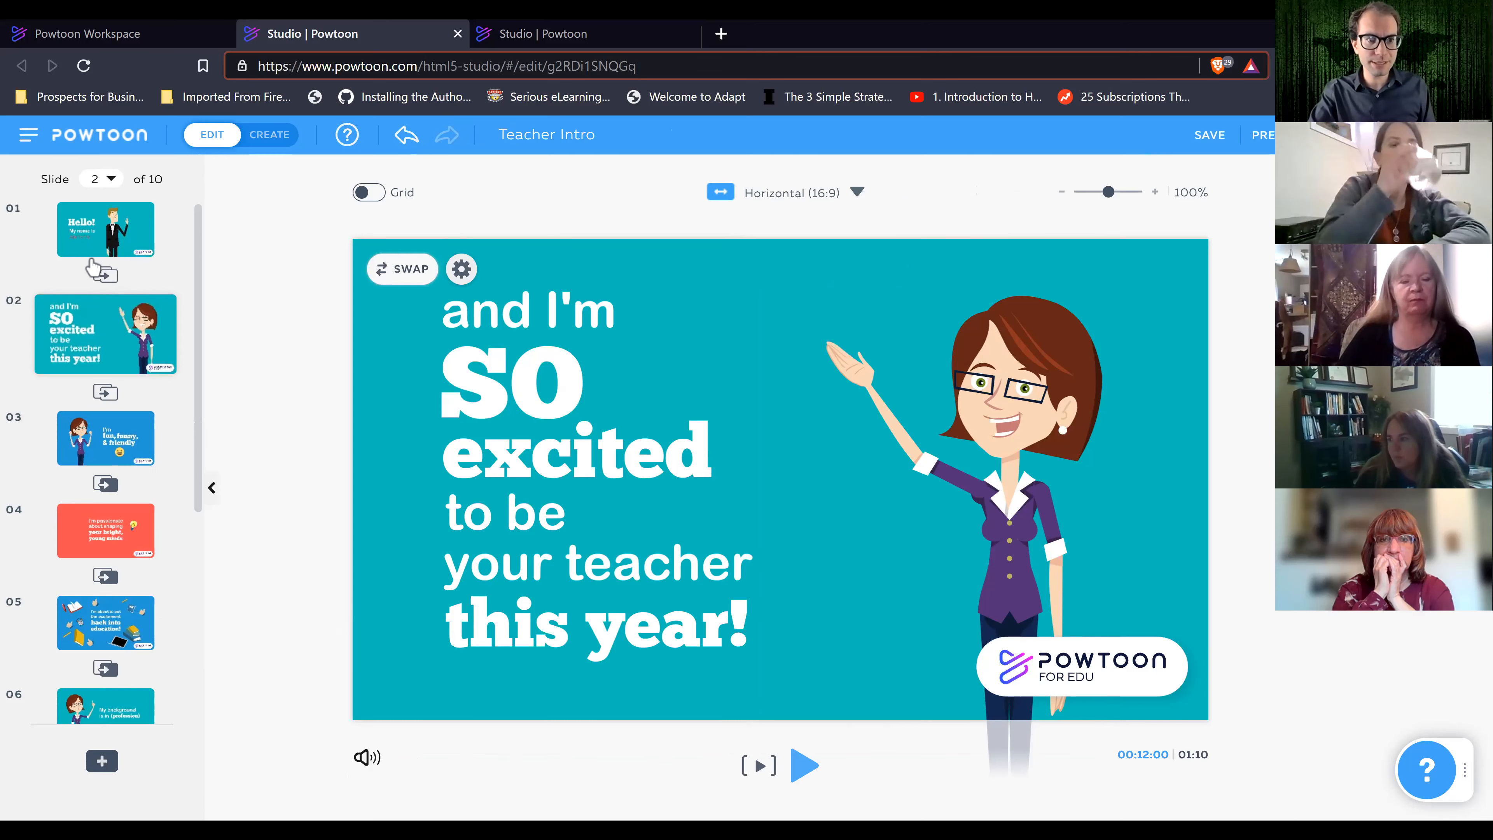
{"action": "left_click", "coordinate": [104, 276]}
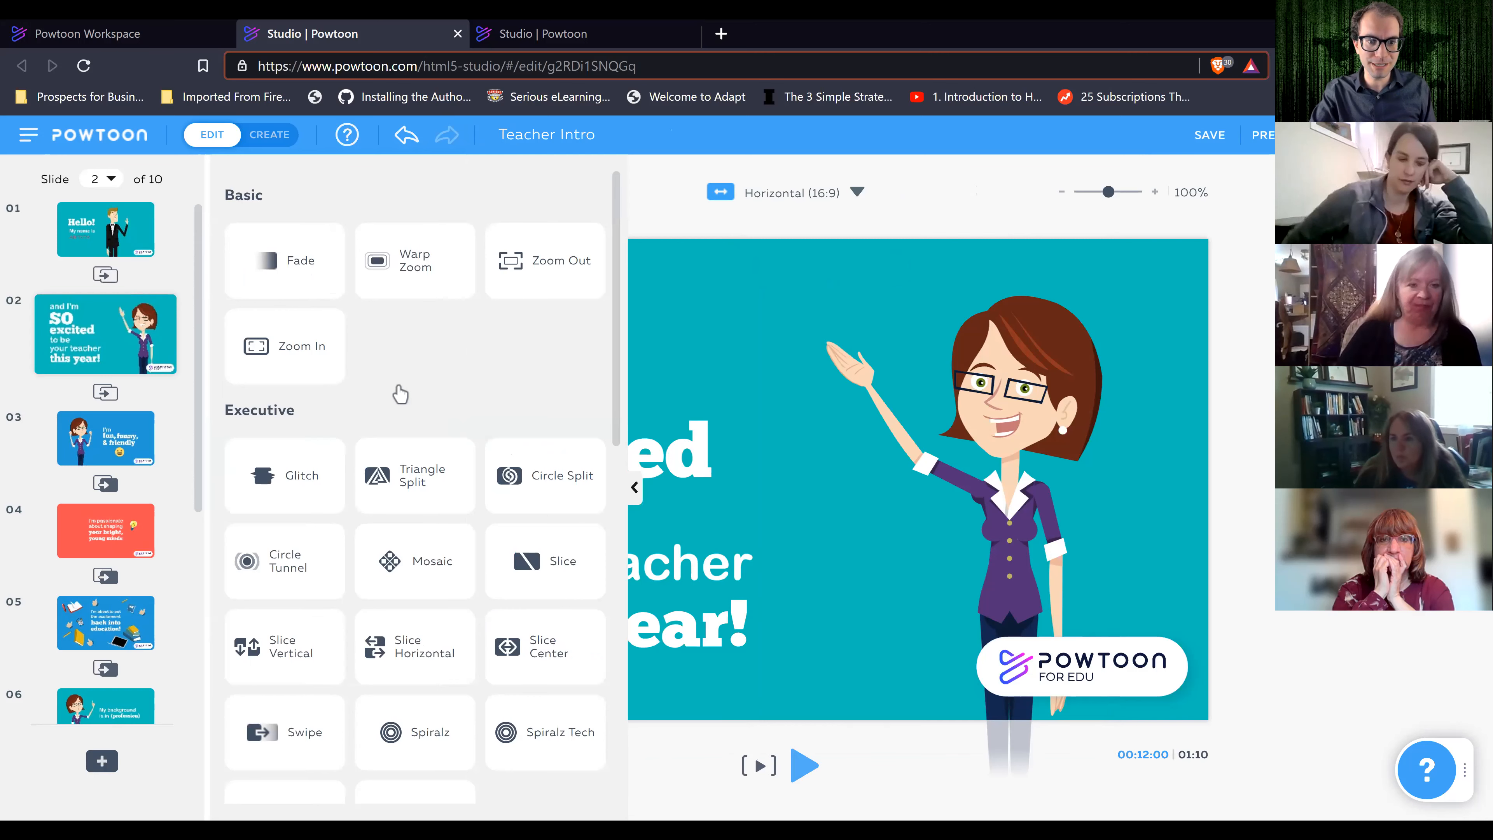
{"action": "scroll", "coordinate": [410, 519], "scroll_direction": "down", "scroll_amount": 4}
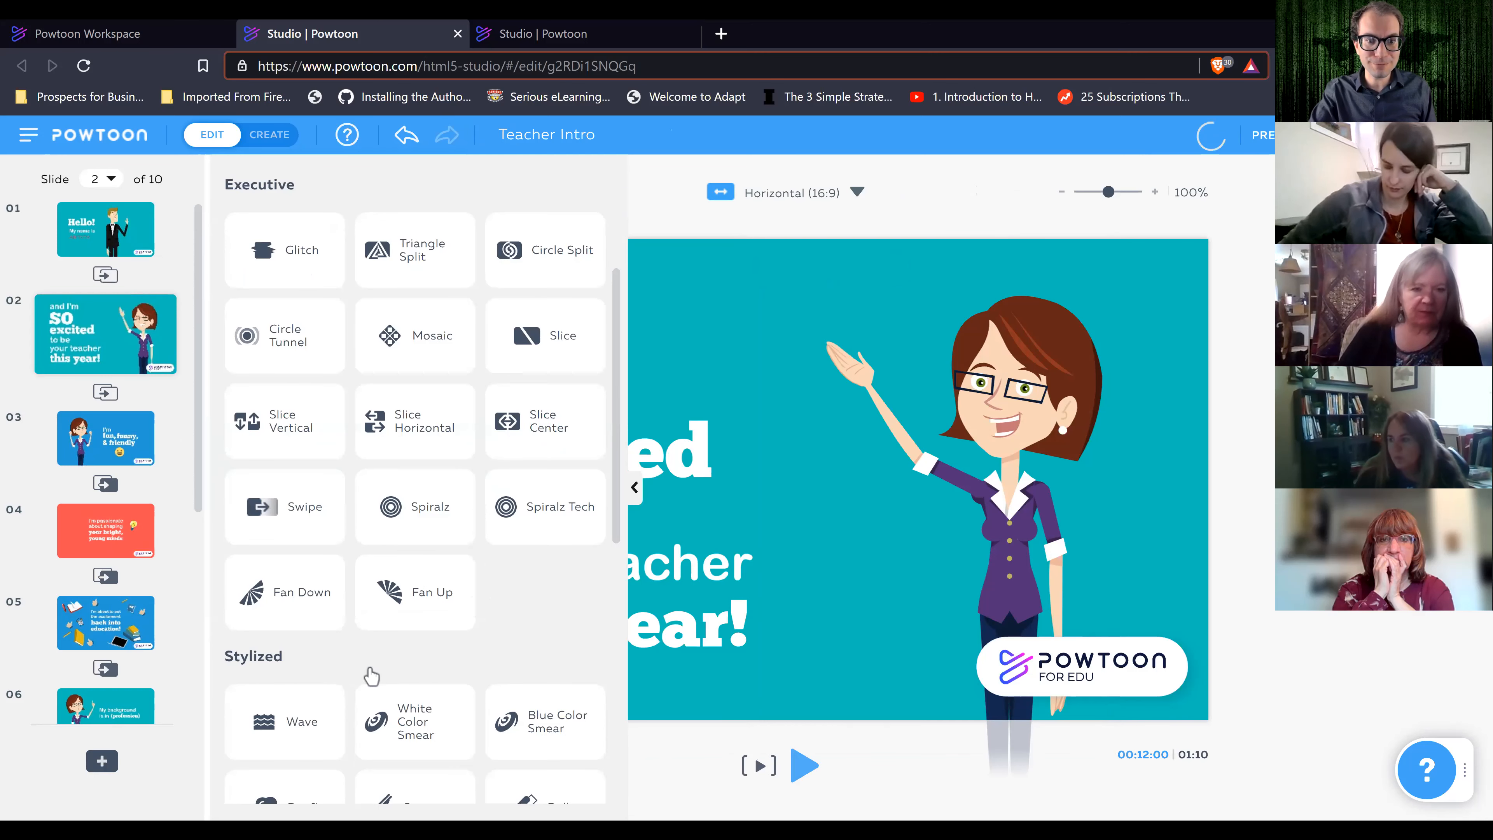
{"action": "scroll", "coordinate": [407, 589], "scroll_direction": "down", "scroll_amount": 2}
{"action": "scroll", "coordinate": [404, 594], "scroll_direction": "down", "scroll_amount": 2}
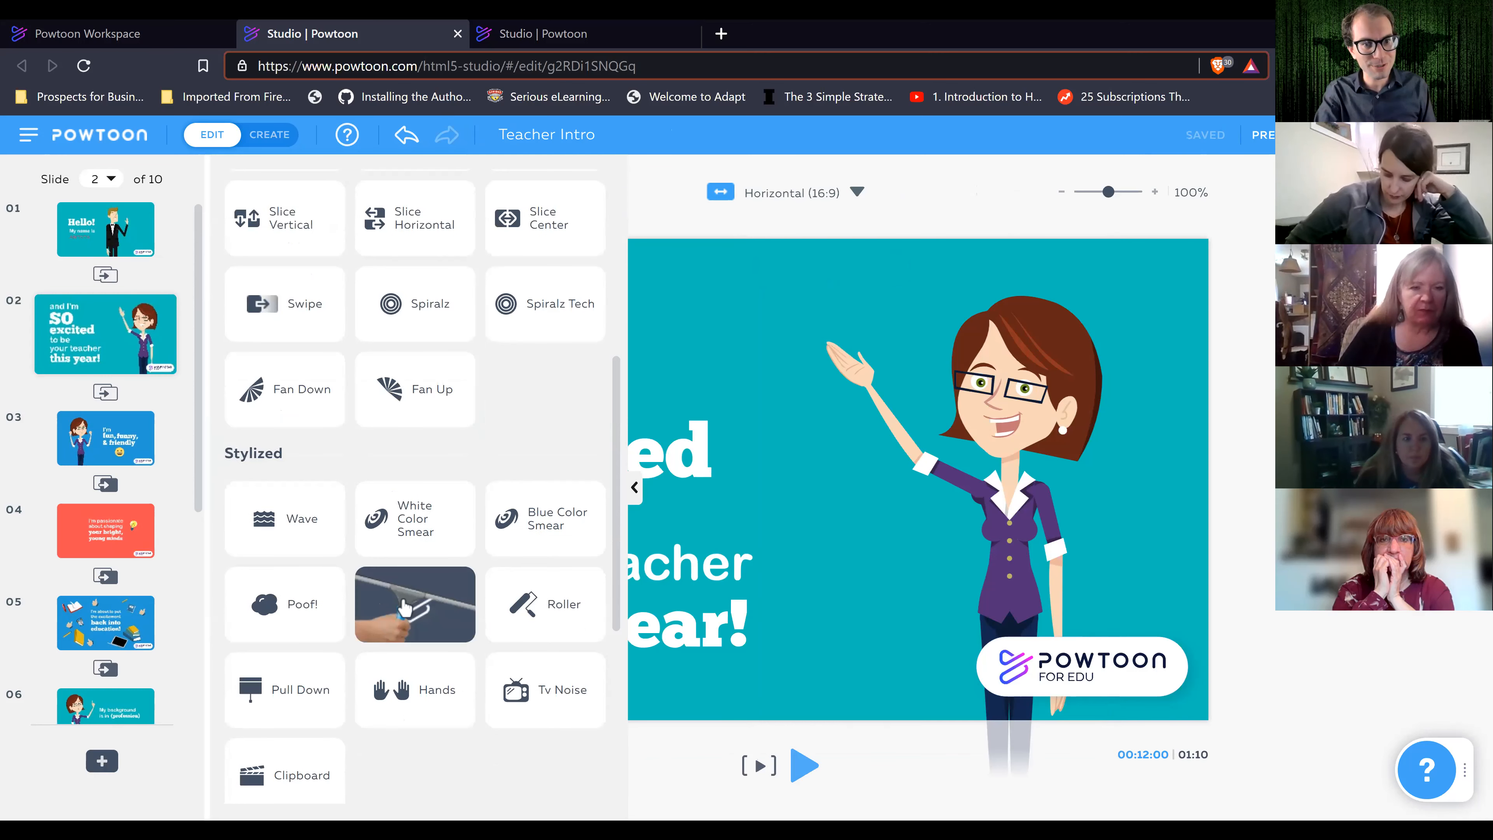
{"action": "left_click", "coordinate": [405, 606]}
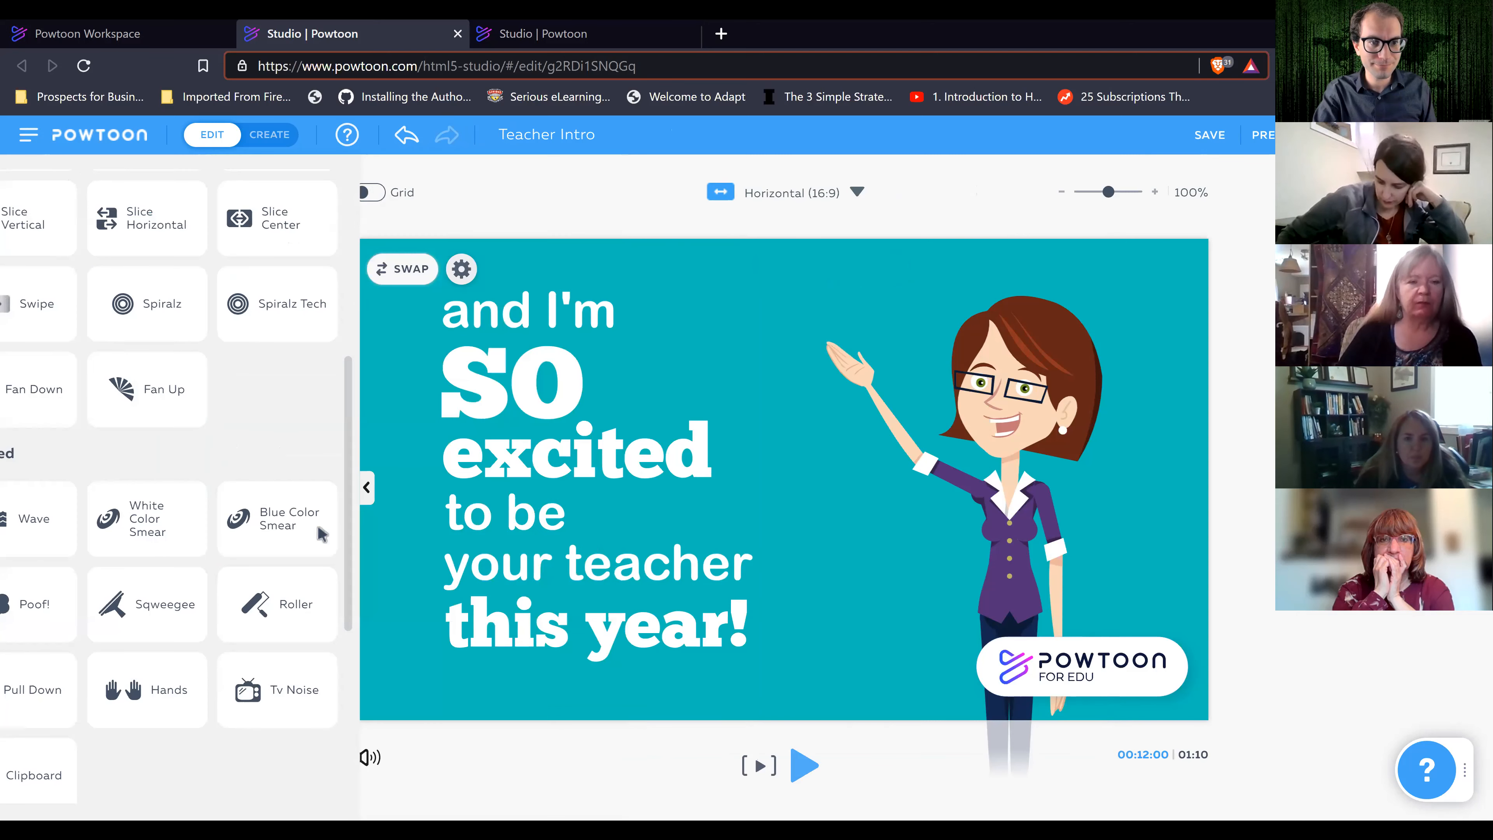
Step: Swap the smiley emoji on slide 3 for the green bus from the Transport props
{"action": "left_click", "coordinate": [73, 447]}
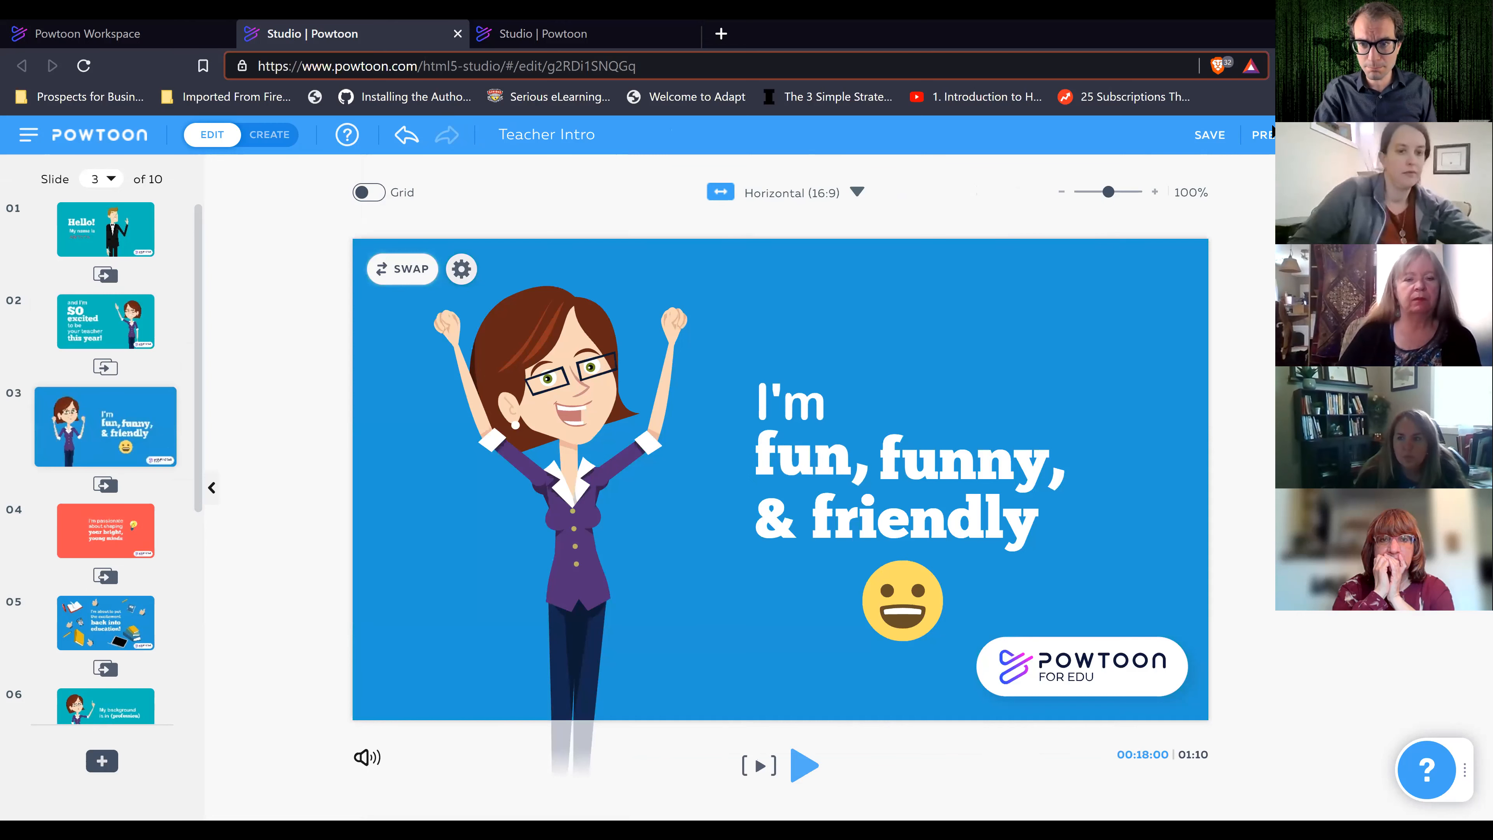
{"action": "left_click", "coordinate": [931, 595]}
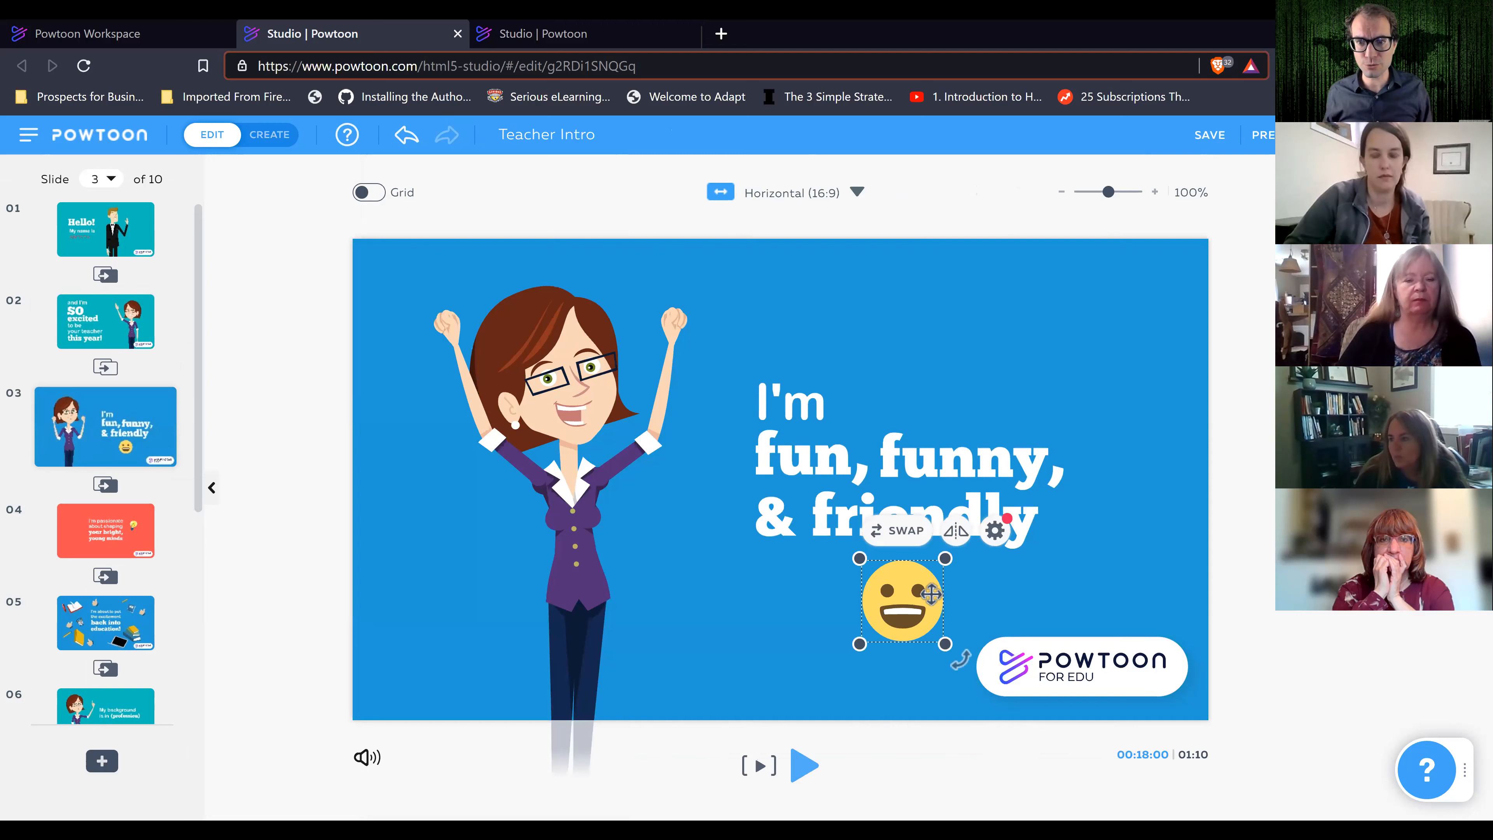
{"action": "left_click", "coordinate": [903, 533]}
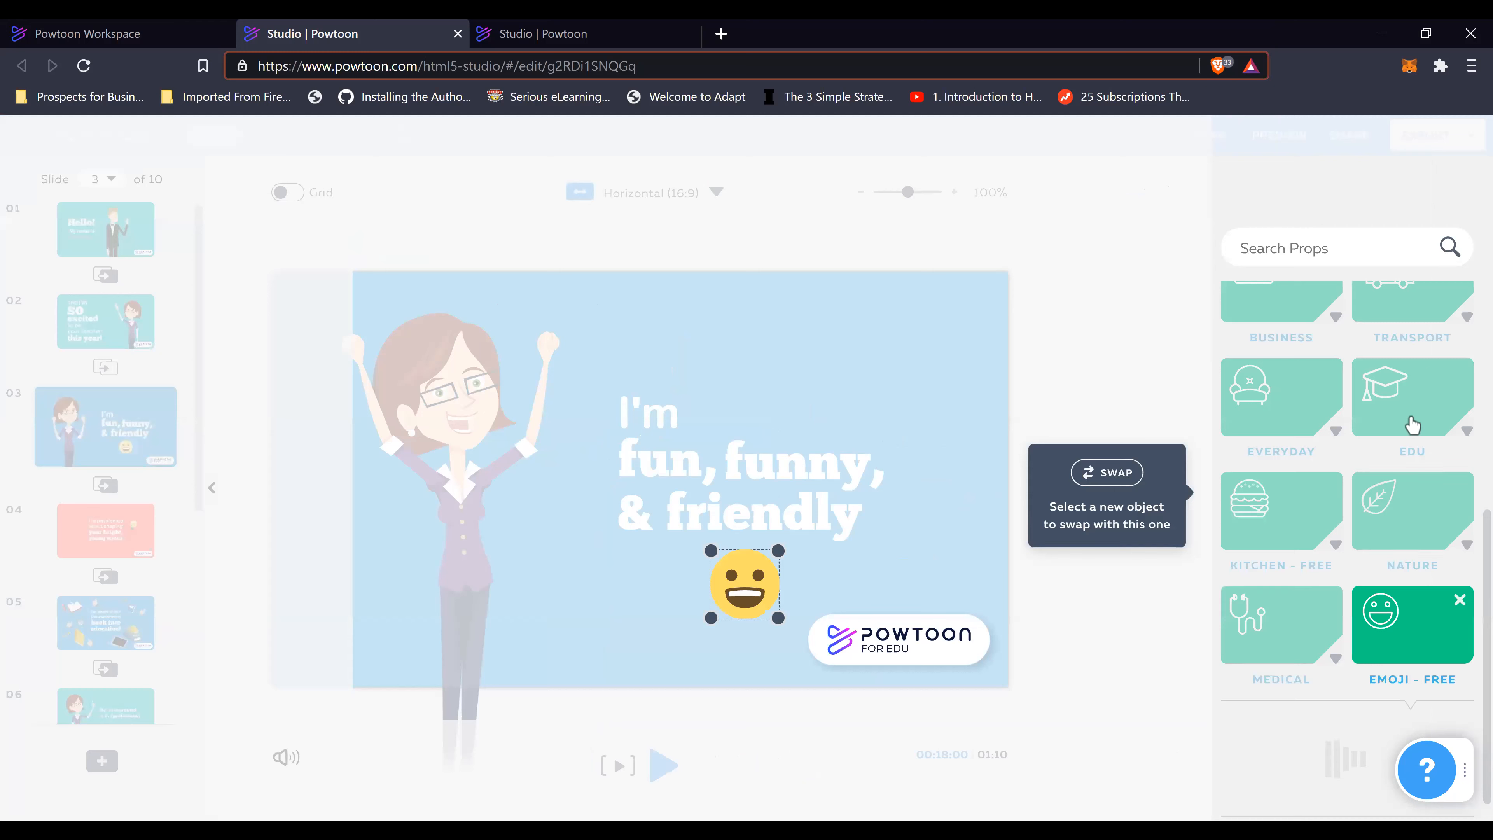
{"action": "left_click", "coordinate": [1390, 410]}
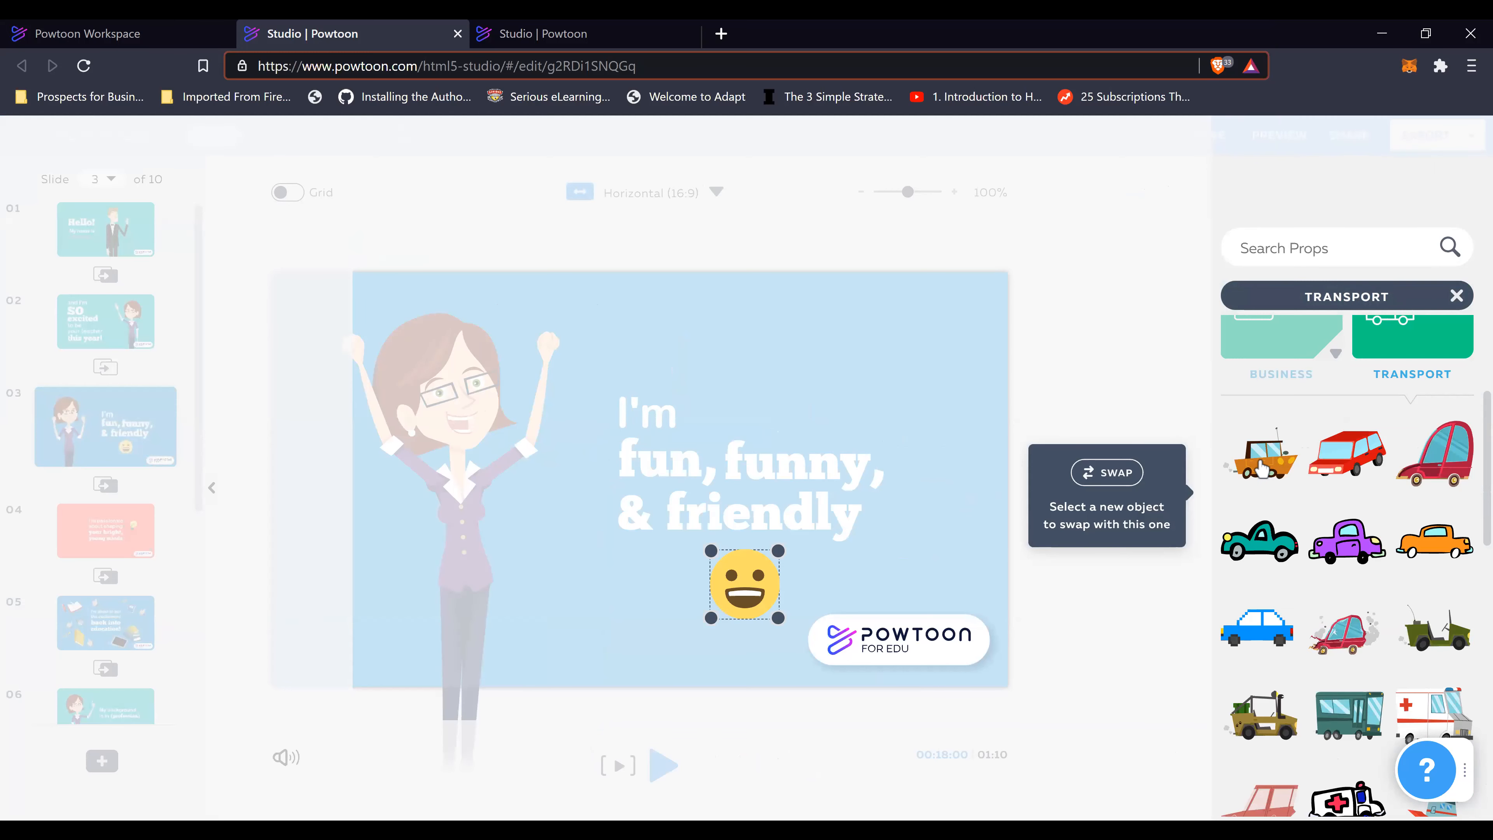
{"action": "scroll", "coordinate": [1323, 618], "scroll_direction": "down", "scroll_amount": 2}
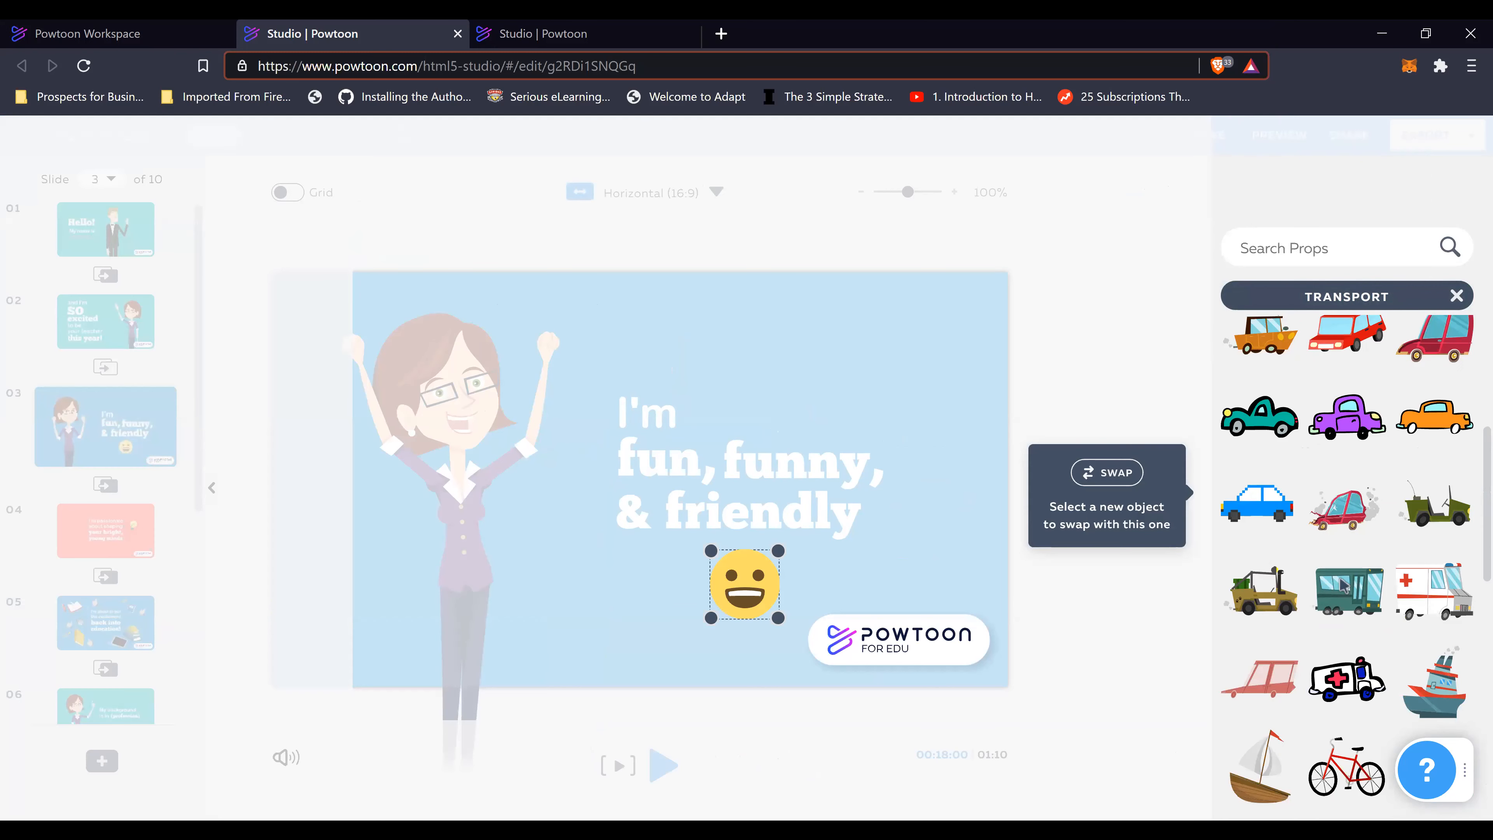
{"action": "left_click", "coordinate": [1345, 585]}
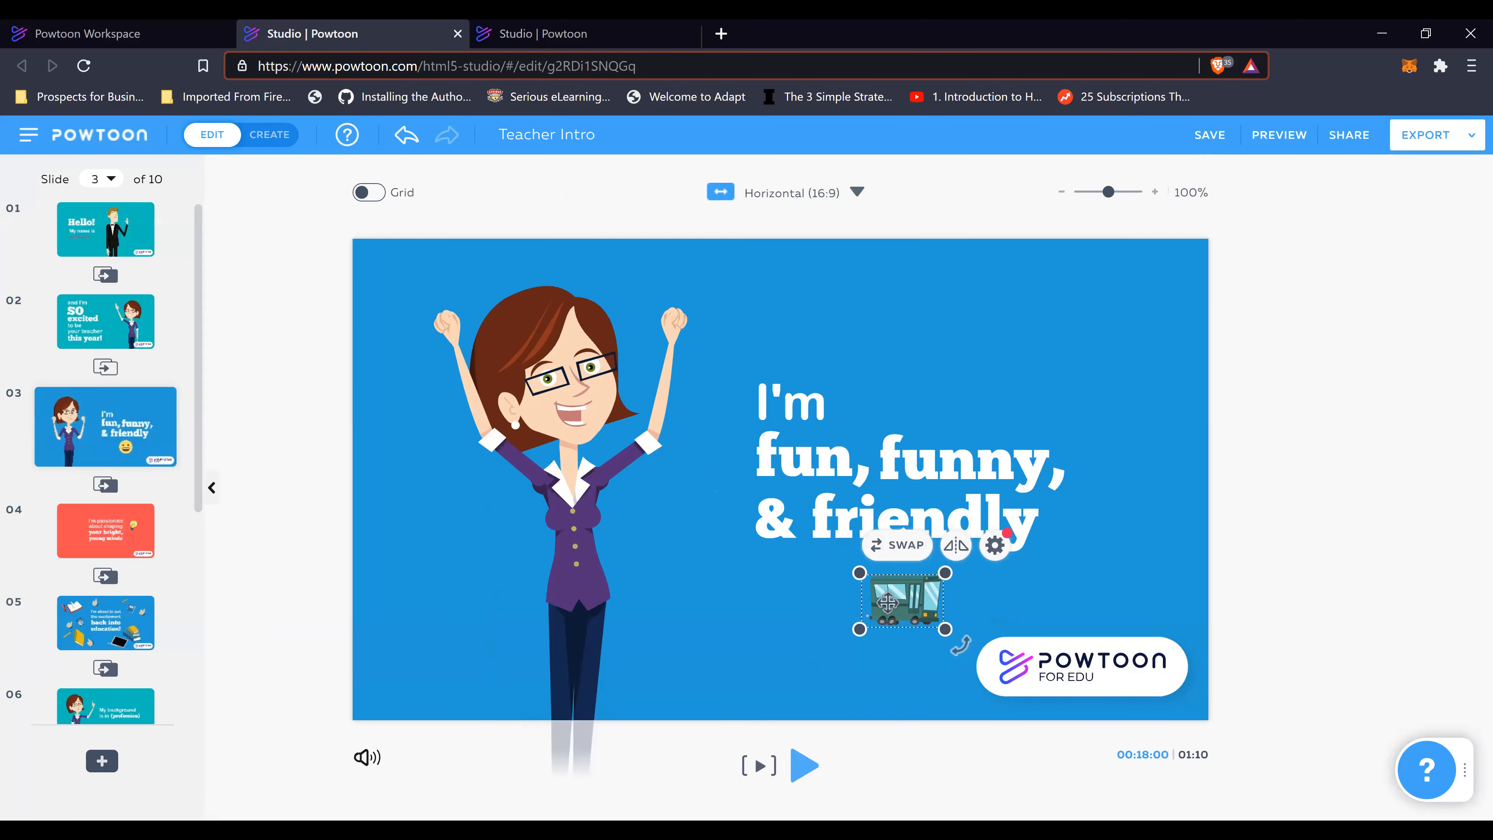
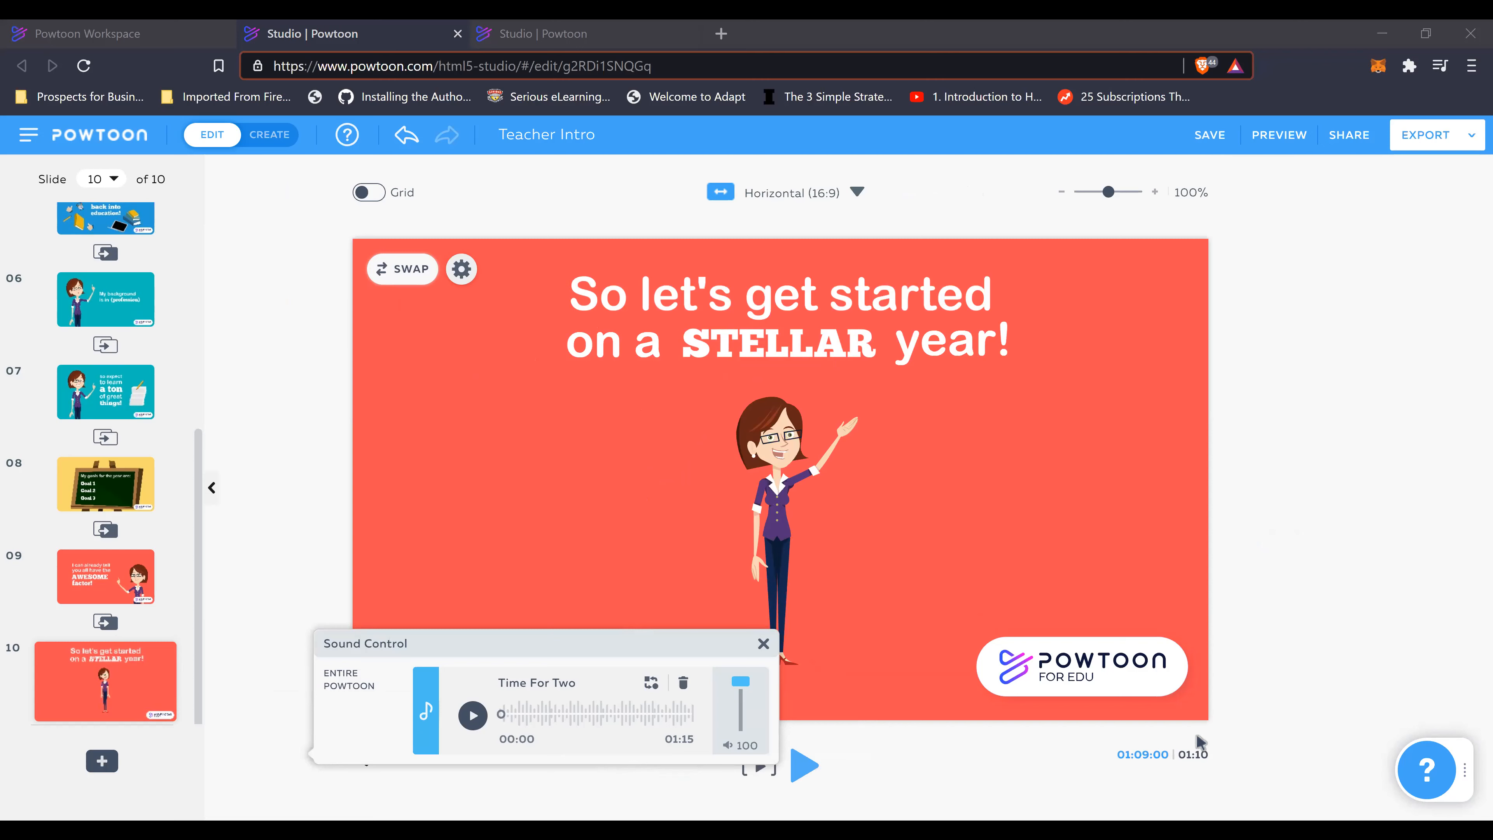
Step: Close the sound controls and switch the editor to Create mode for full timeline control
{"action": "left_click", "coordinate": [307, 529]}
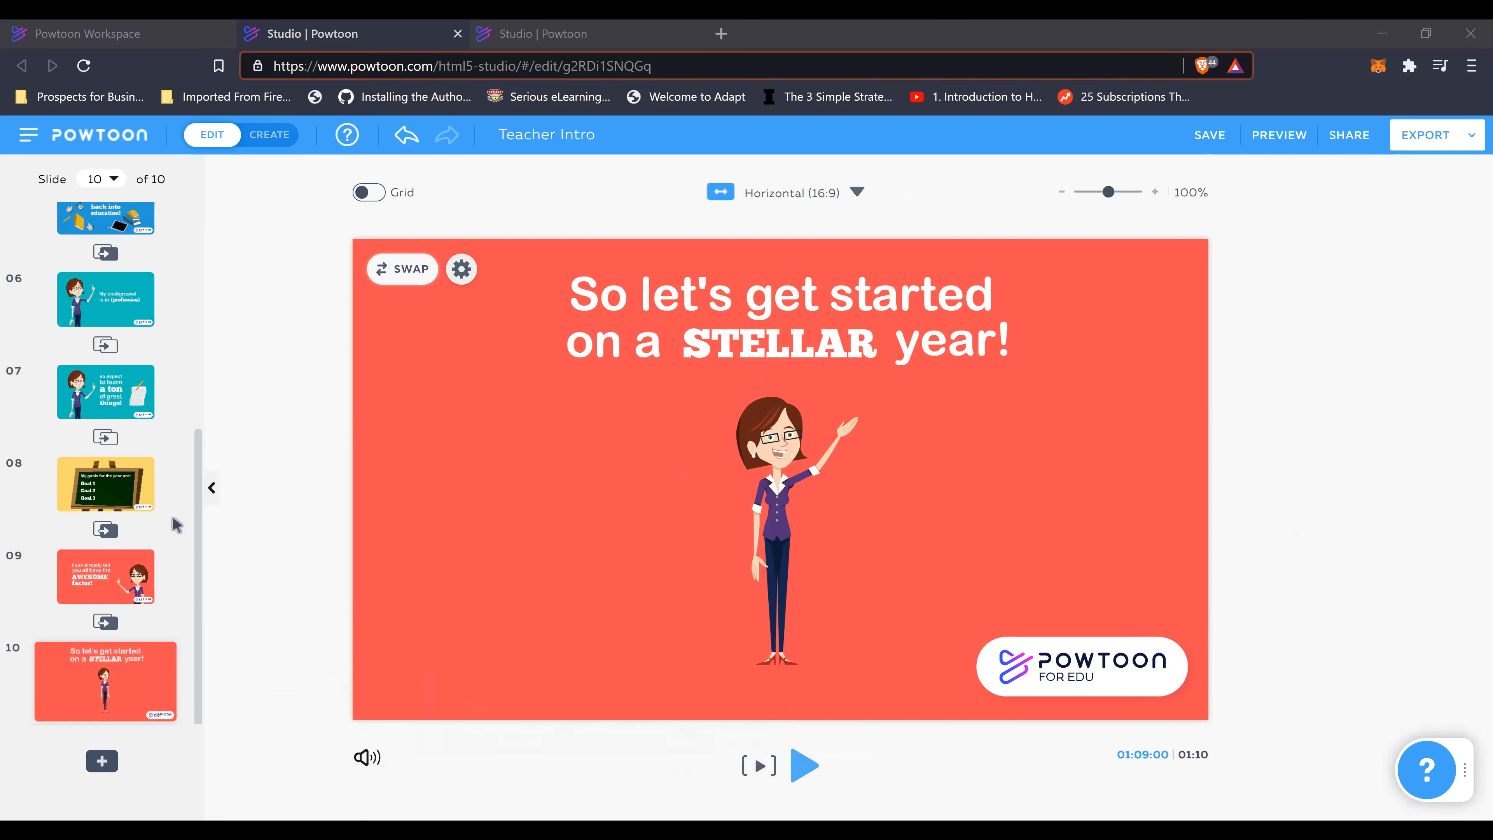
{"action": "scroll", "coordinate": [177, 523], "scroll_direction": "up", "scroll_amount": 6}
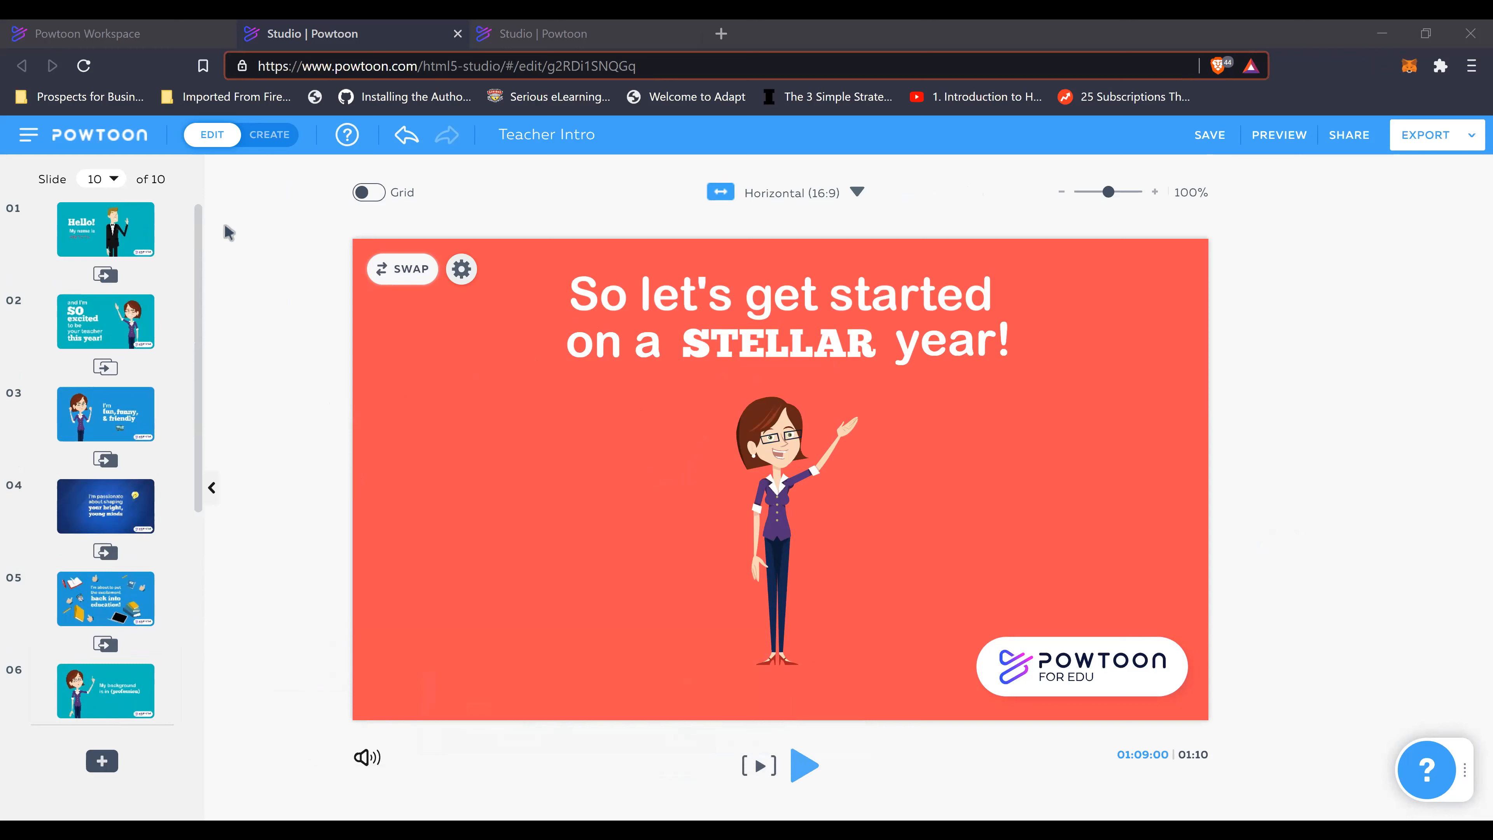
{"action": "left_click", "coordinate": [259, 137]}
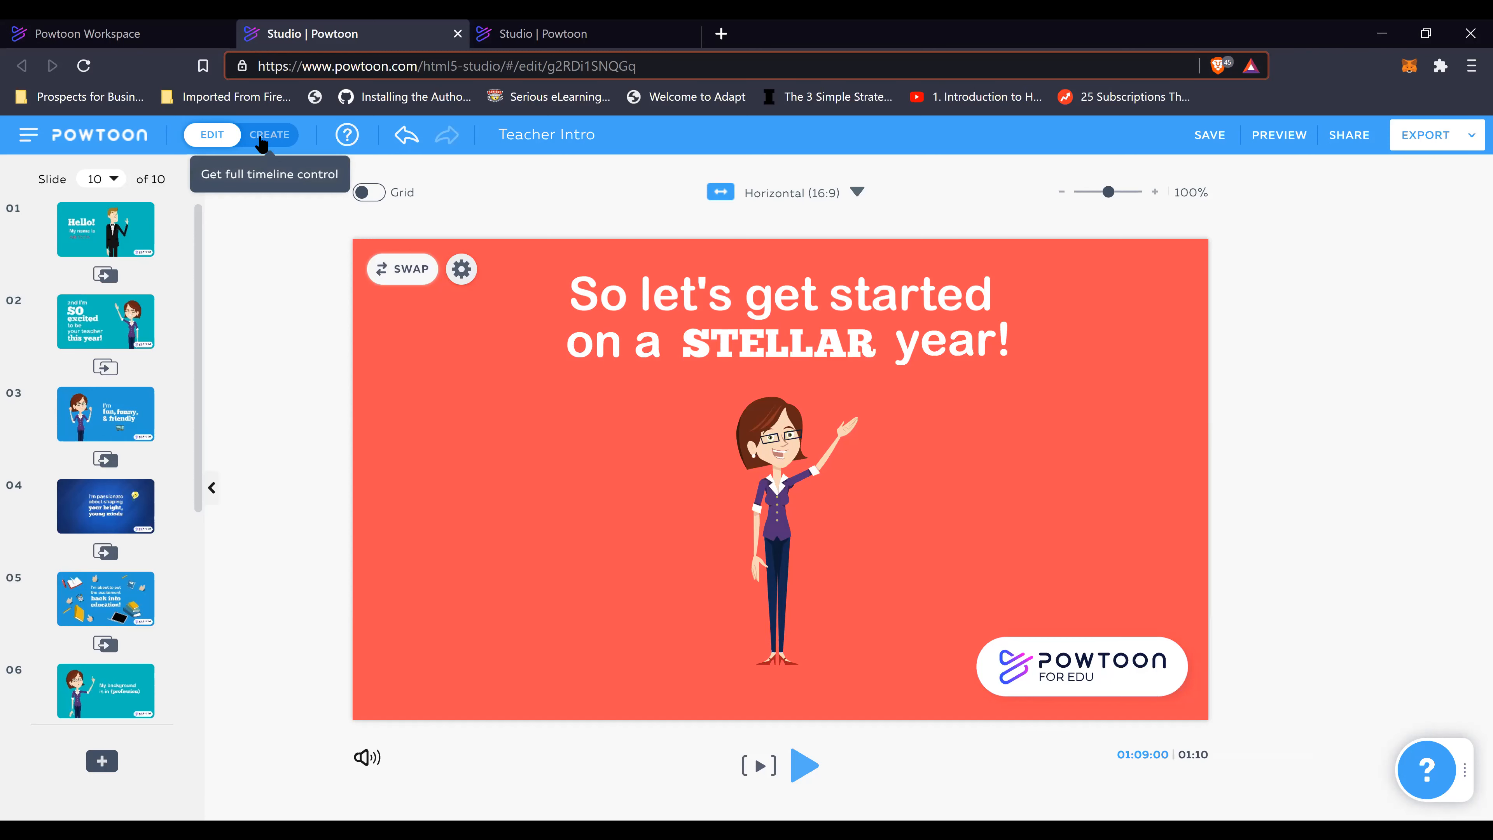
{"action": "left_click", "coordinate": [262, 136]}
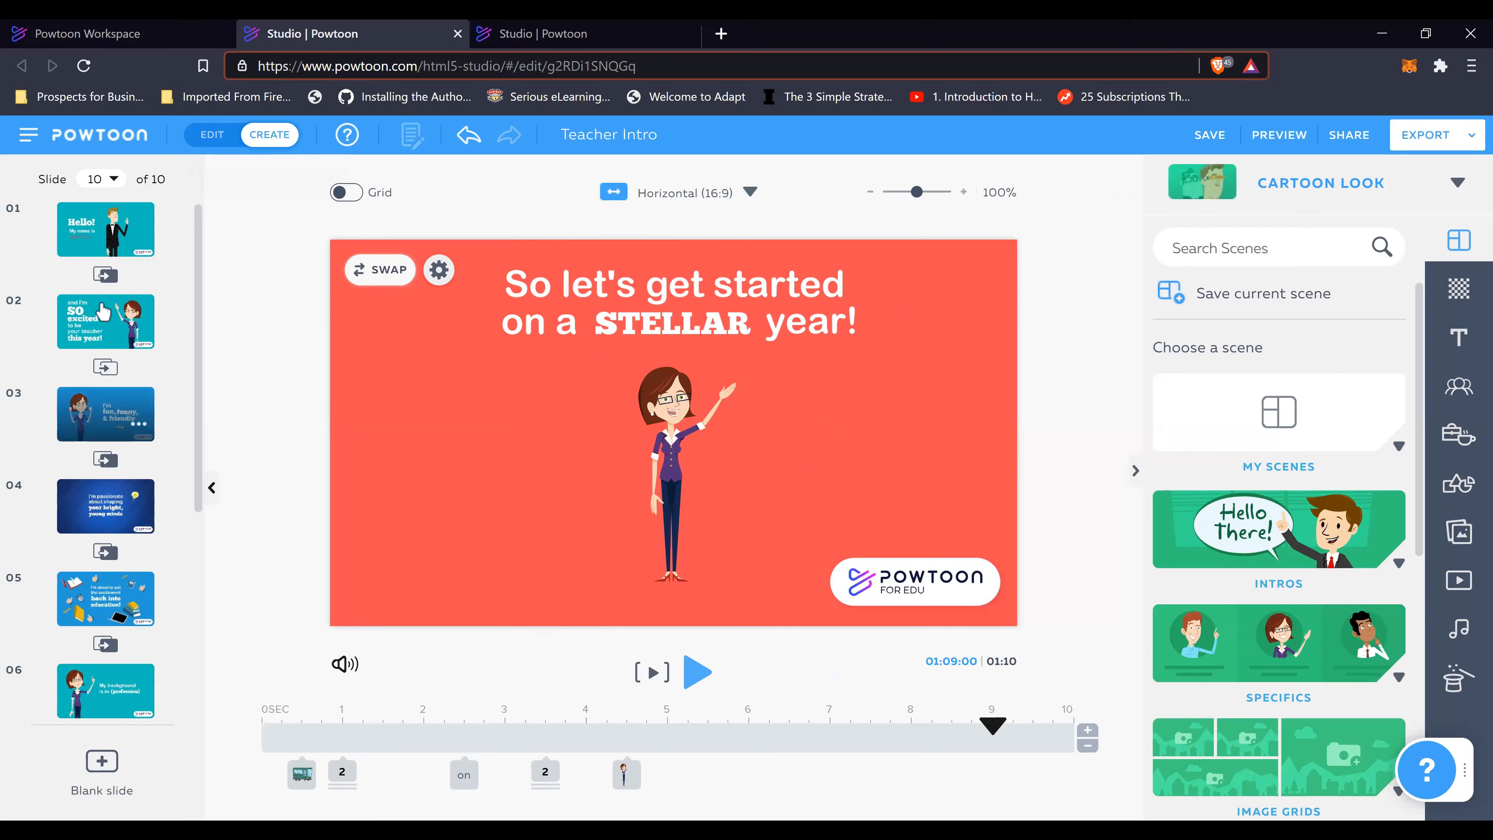
Step: Open slide 2 and record a short voiceover of about 3 seconds for the current slide
{"action": "left_click", "coordinate": [119, 228]}
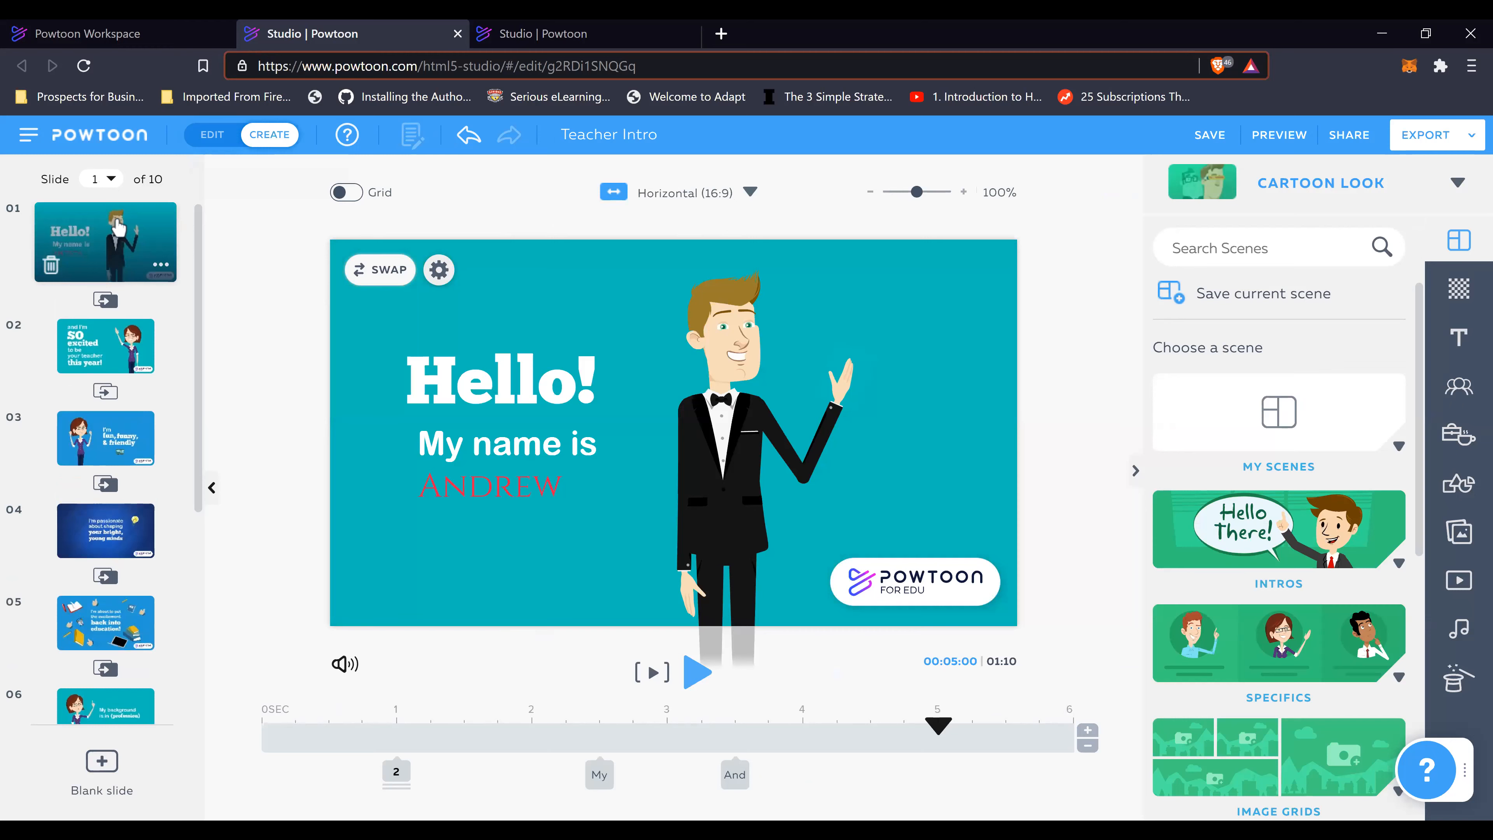
{"action": "left_click", "coordinate": [112, 340]}
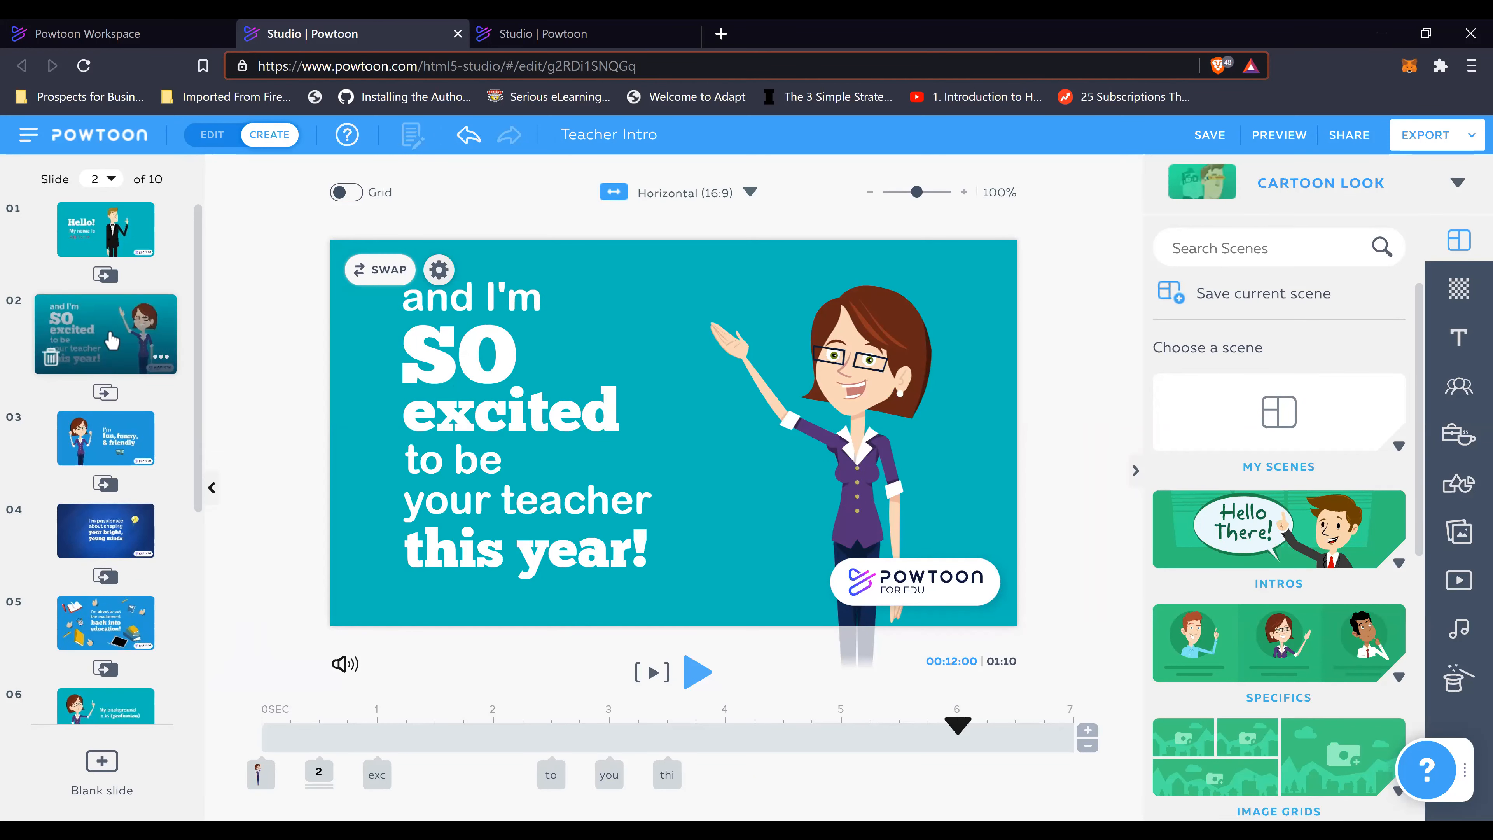
{"action": "left_click", "coordinate": [346, 668]}
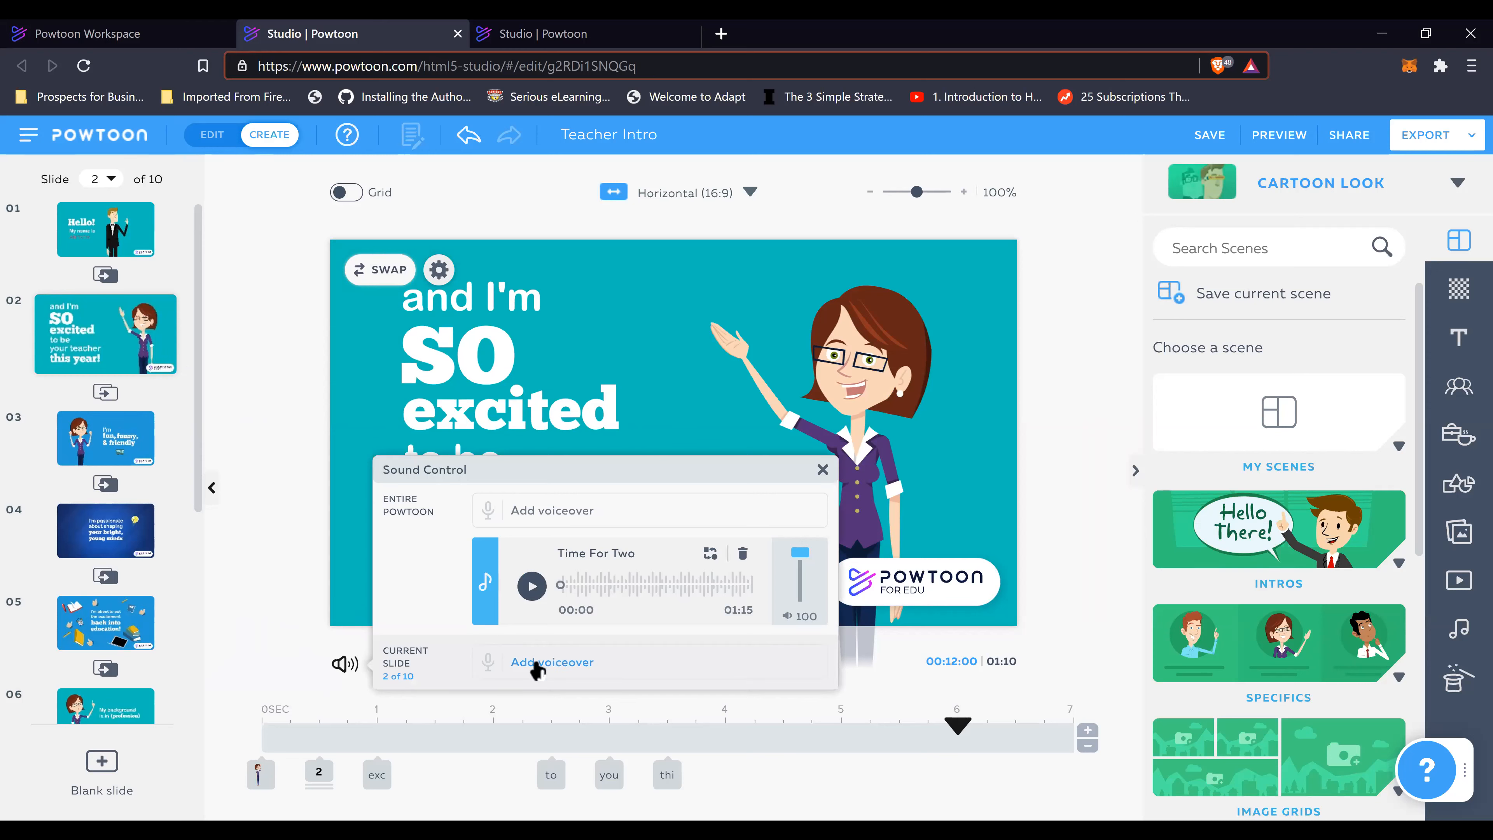
{"action": "left_click", "coordinate": [509, 664]}
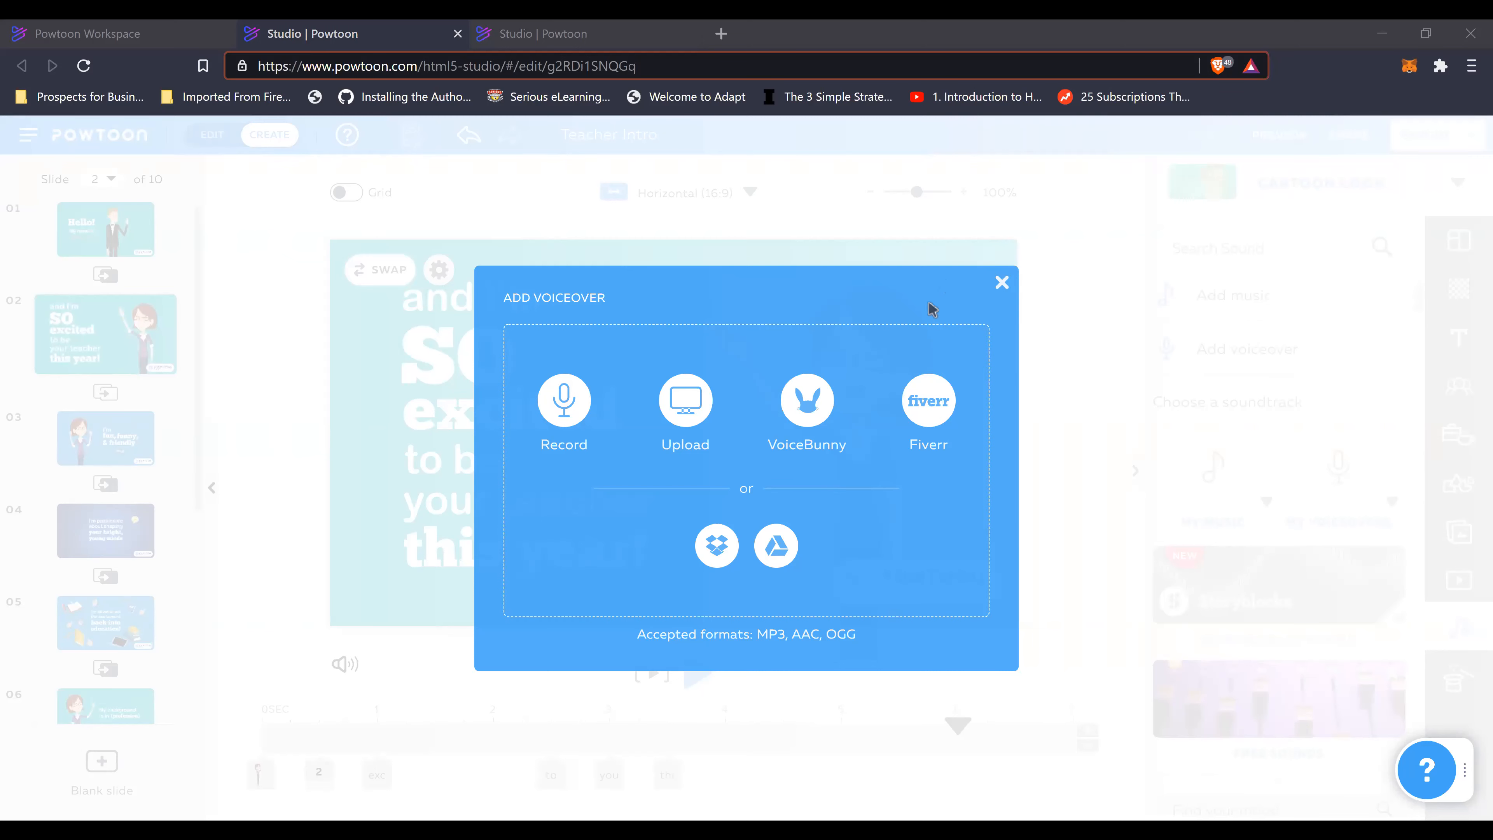
{"action": "left_click", "coordinate": [580, 412]}
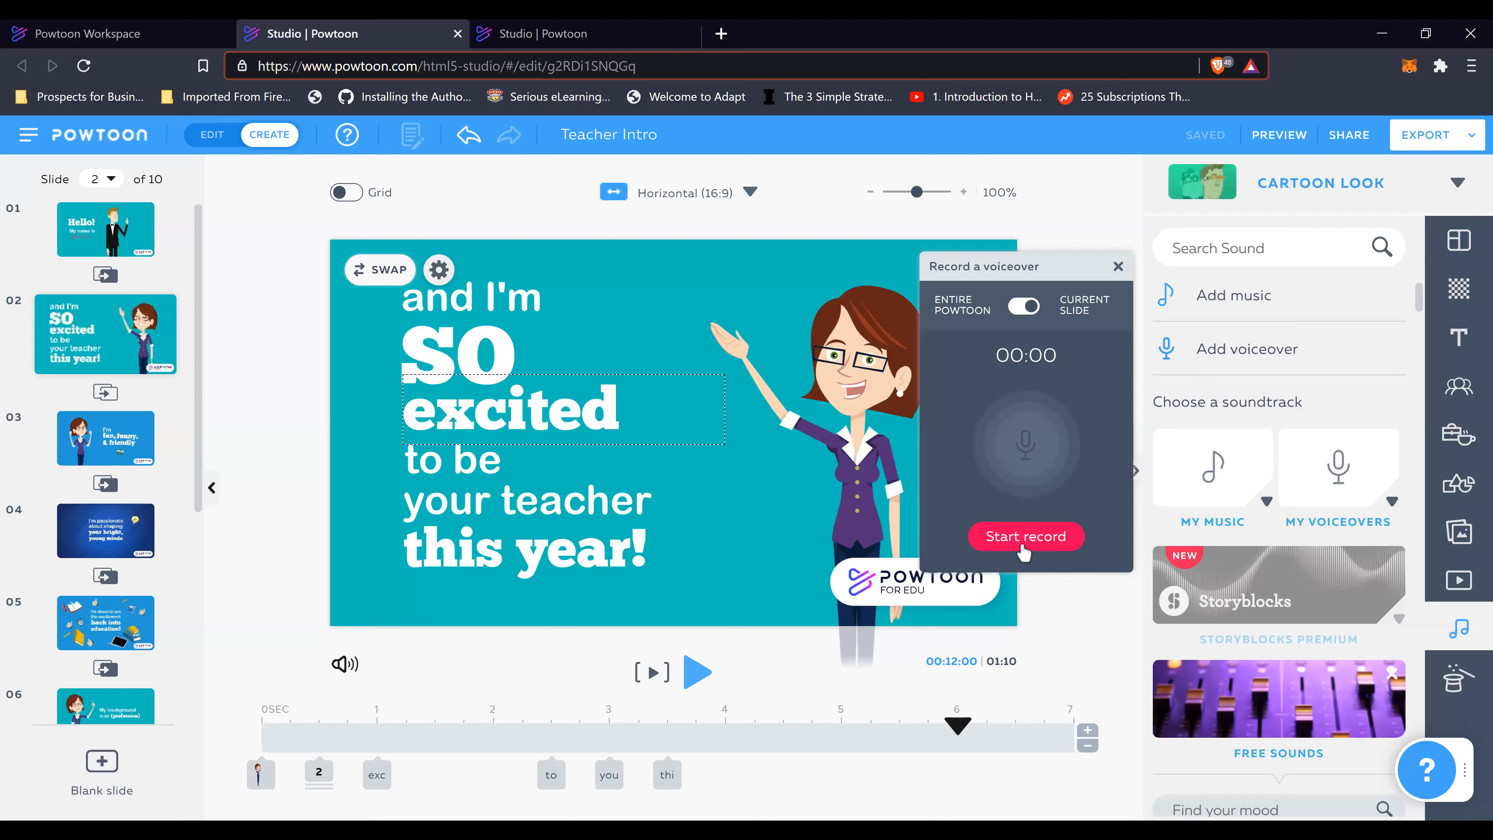
{"action": "left_click", "coordinate": [1024, 552]}
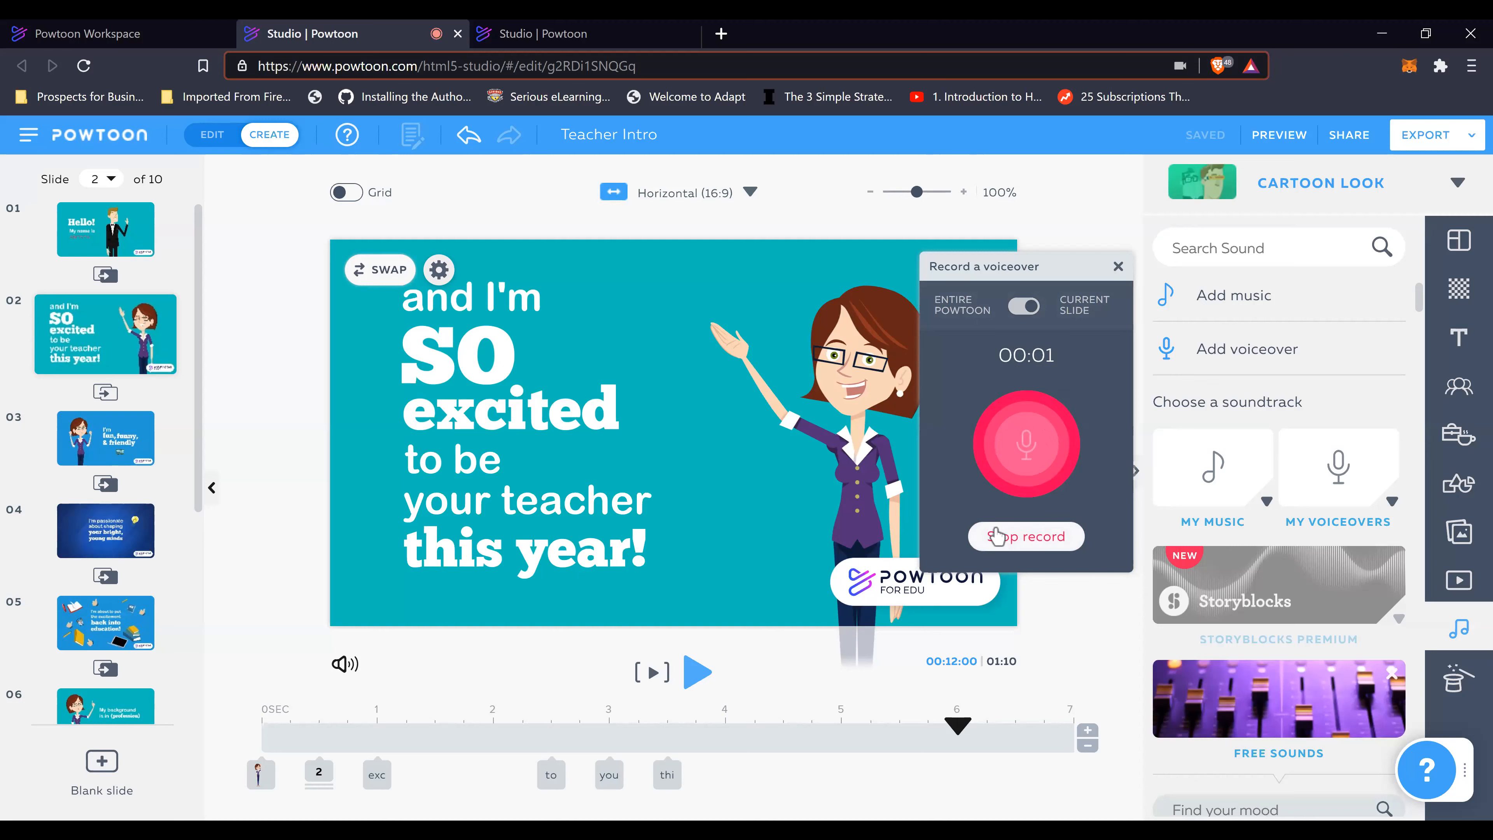
{"action": "left_click", "coordinate": [1012, 547]}
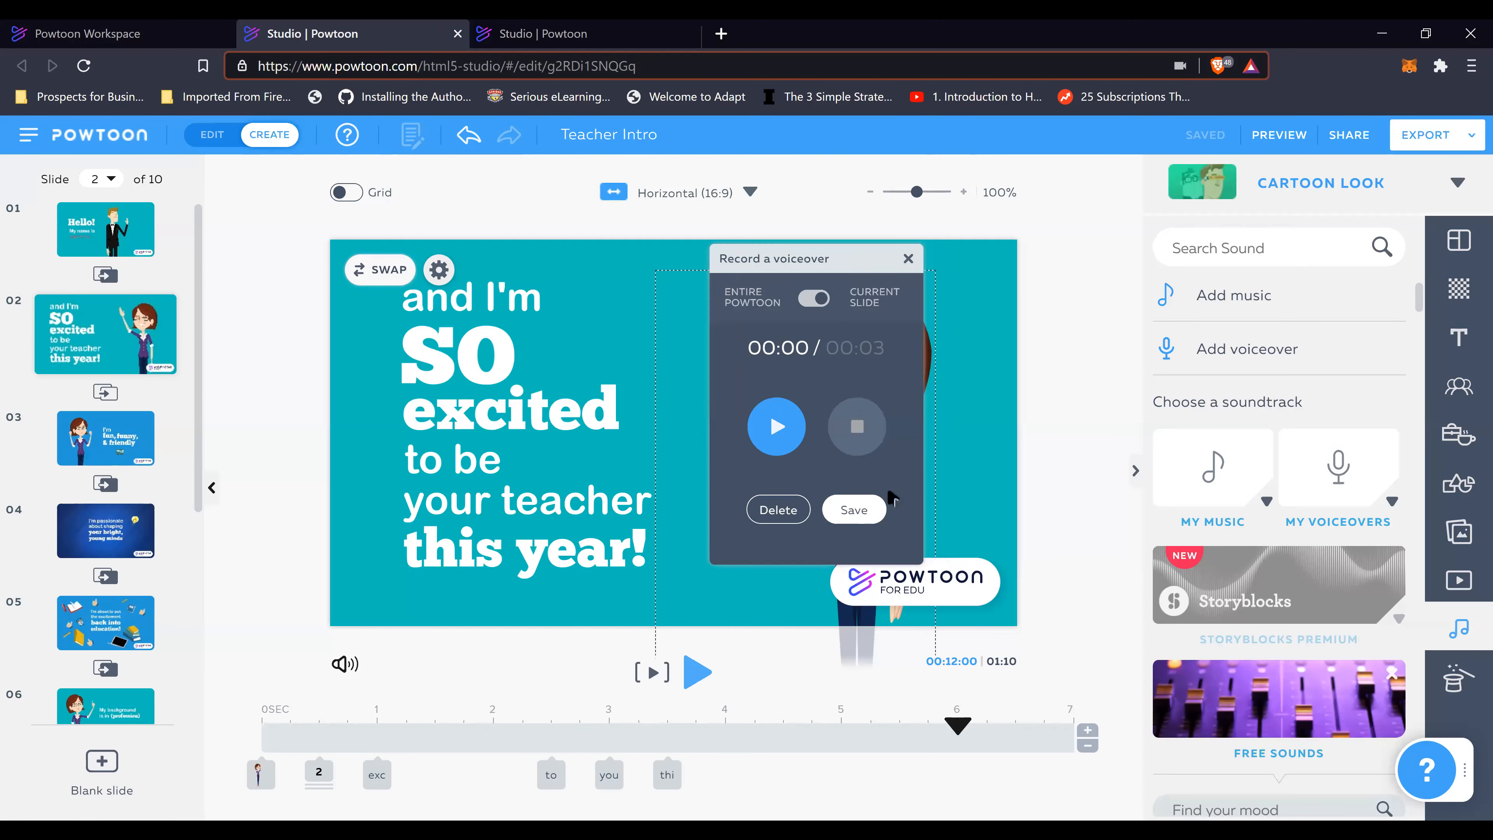
Step: Save the recorded voiceover under the name 1
{"action": "left_click", "coordinate": [876, 512]}
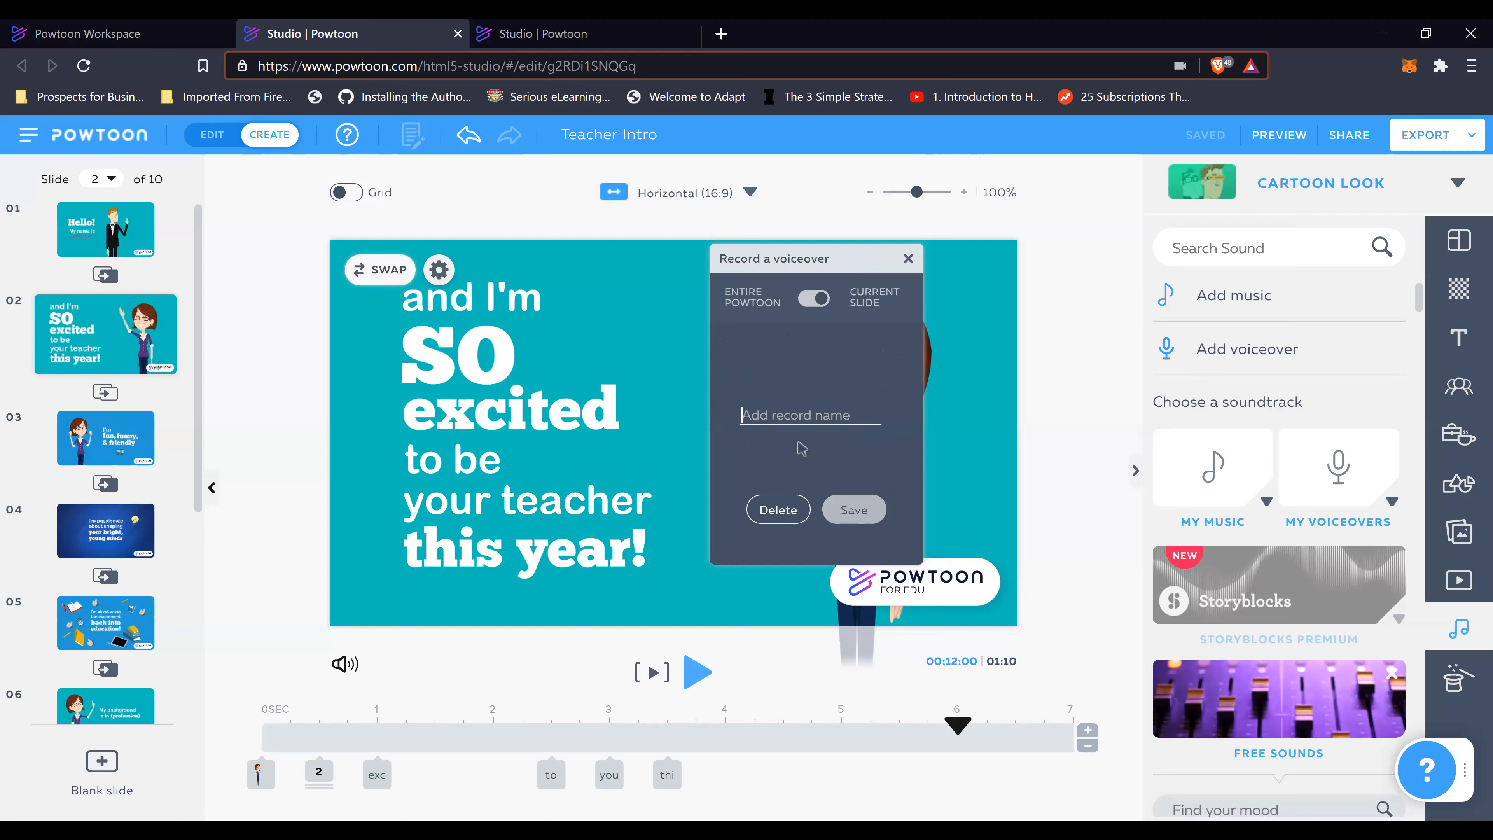
{"action": "type", "text": "1"}
{"action": "left_click", "coordinate": [853, 510]}
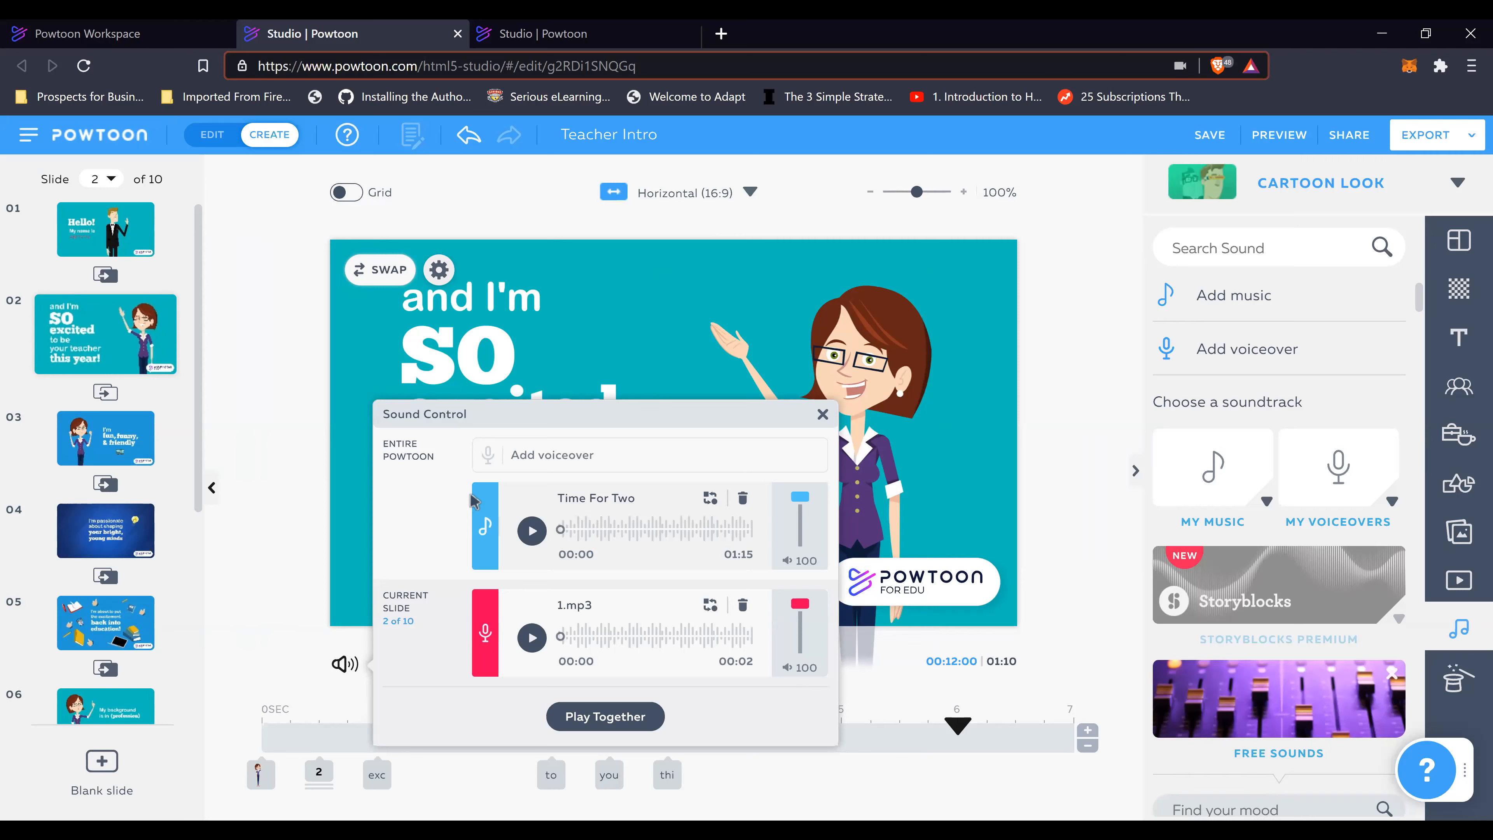
Step: Lower the Time For Two music volume to 30 and play it together with slide 2's voiceover
{"action": "left_click_drag", "start_coordinate": [792, 499], "coordinate": [801, 535]}
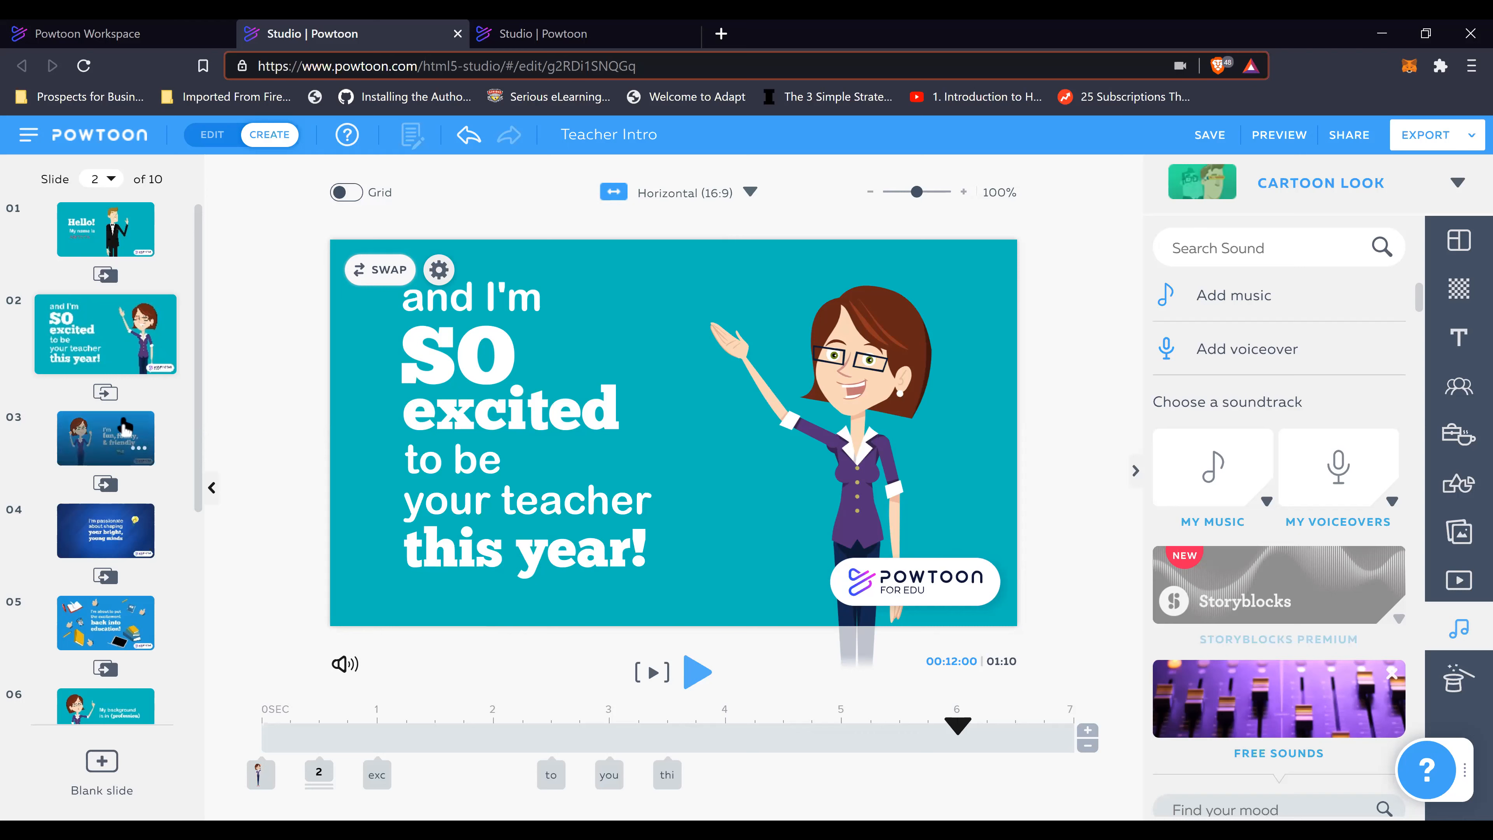
{"action": "left_click", "coordinate": [97, 252]}
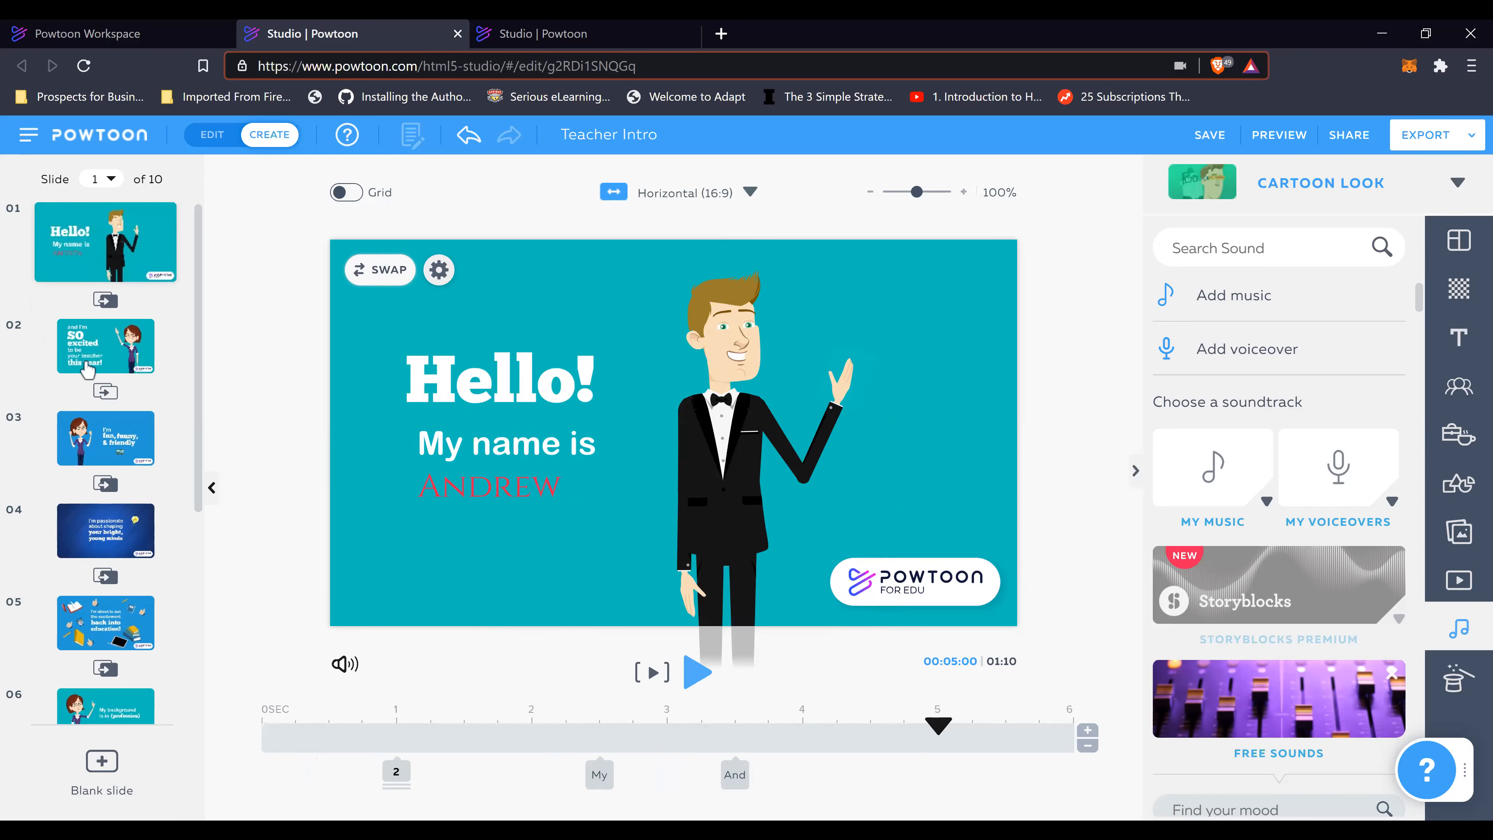
{"action": "left_click", "coordinate": [107, 359]}
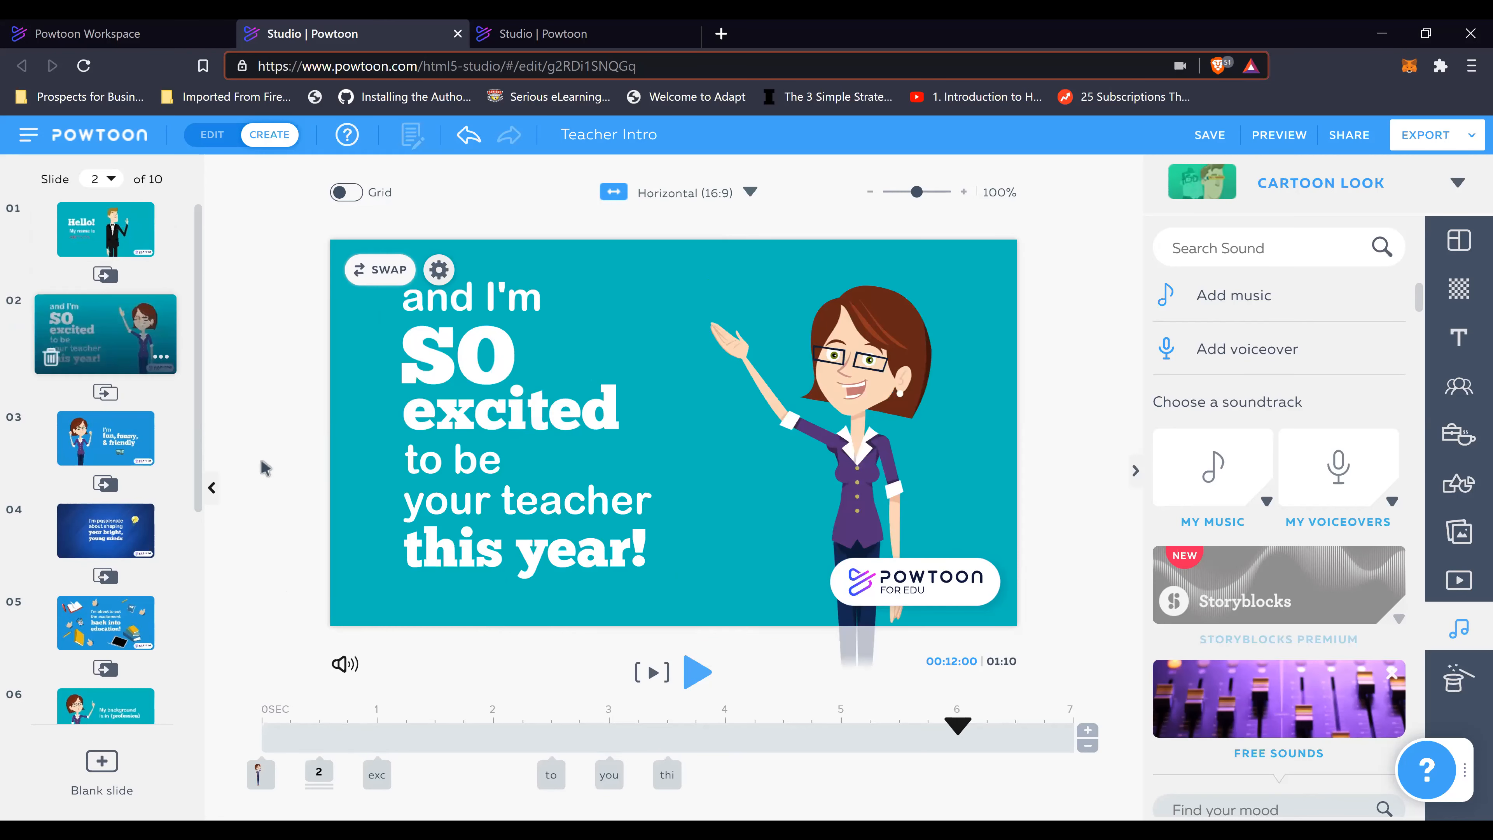
{"action": "left_click", "coordinate": [342, 666]}
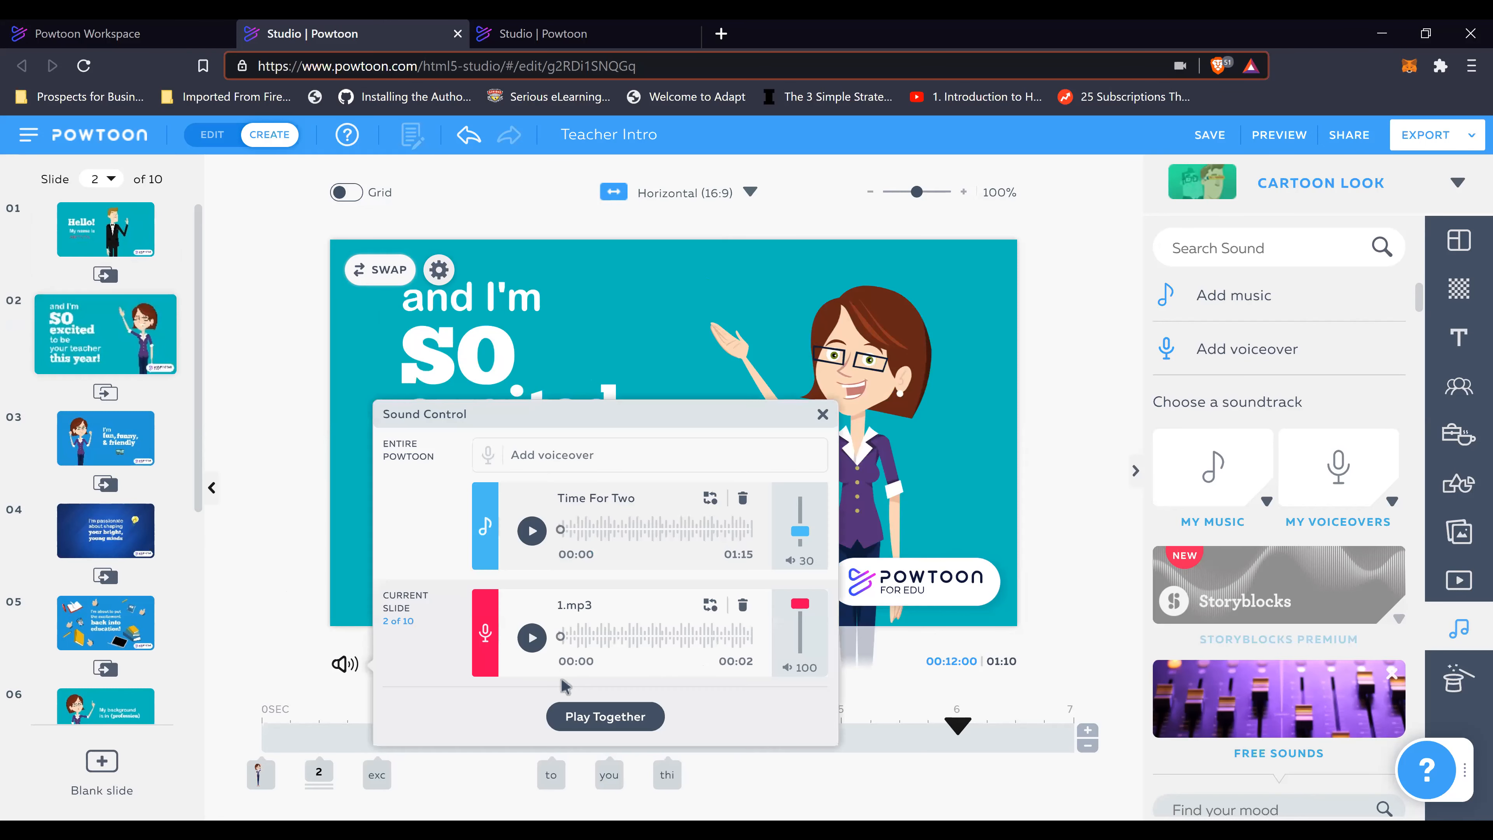
{"action": "left_click", "coordinate": [587, 717]}
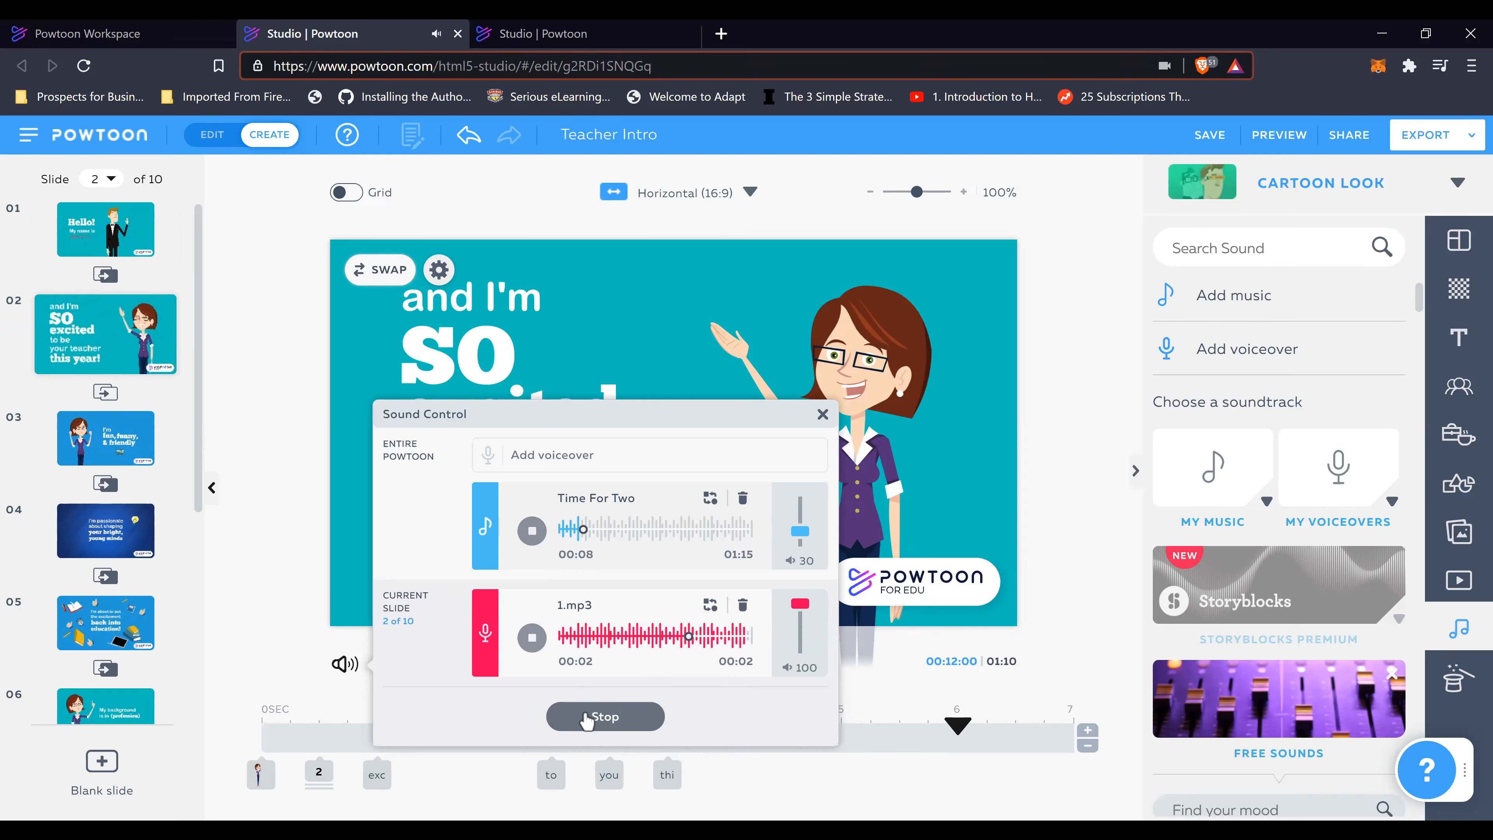
{"action": "left_click", "coordinate": [824, 417]}
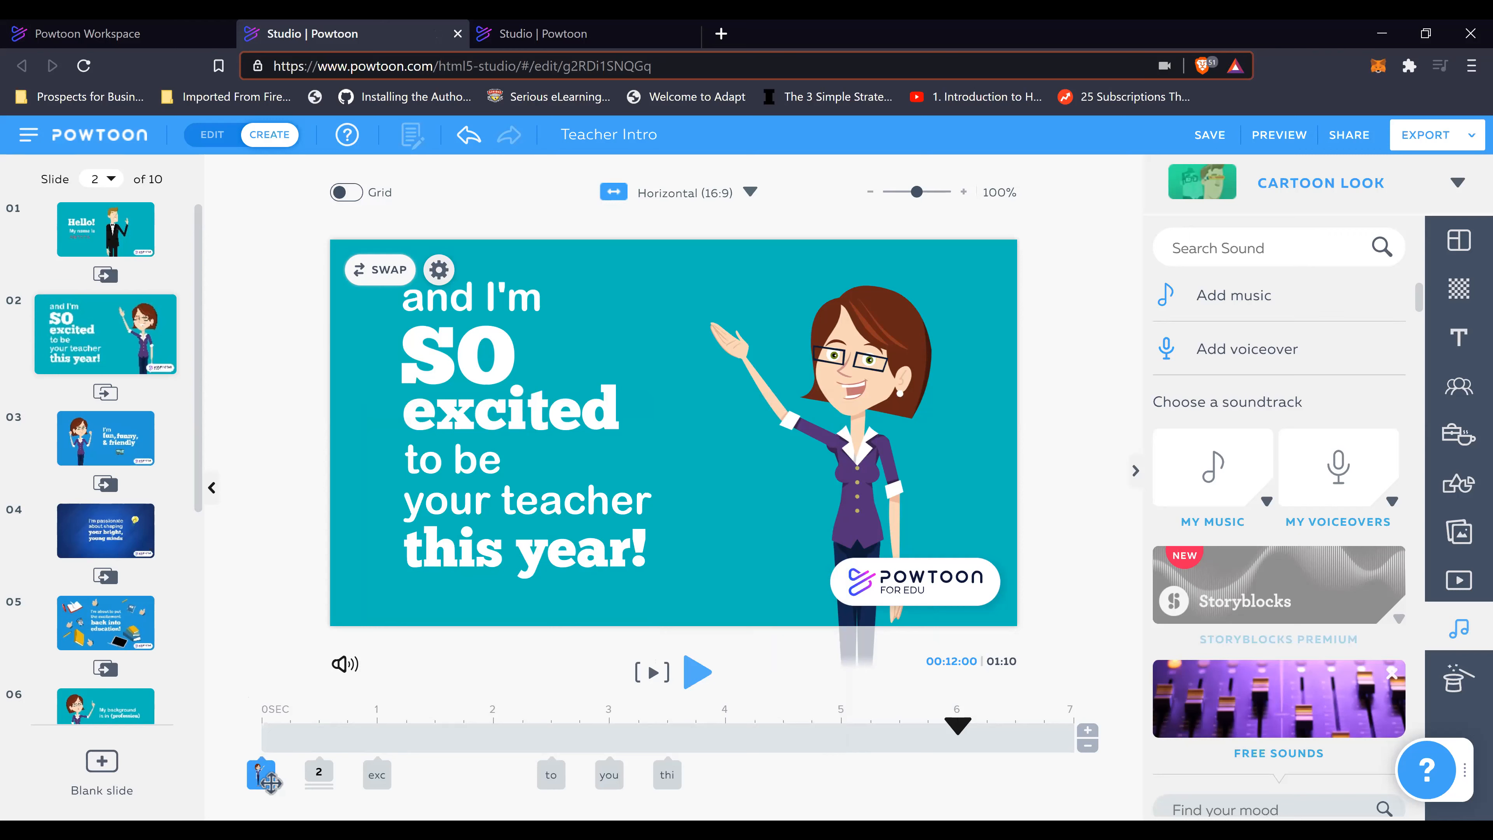
Step: Examine slide 2's timeline at several points to see when the character and each text line appear
{"action": "left_click", "coordinate": [315, 777]}
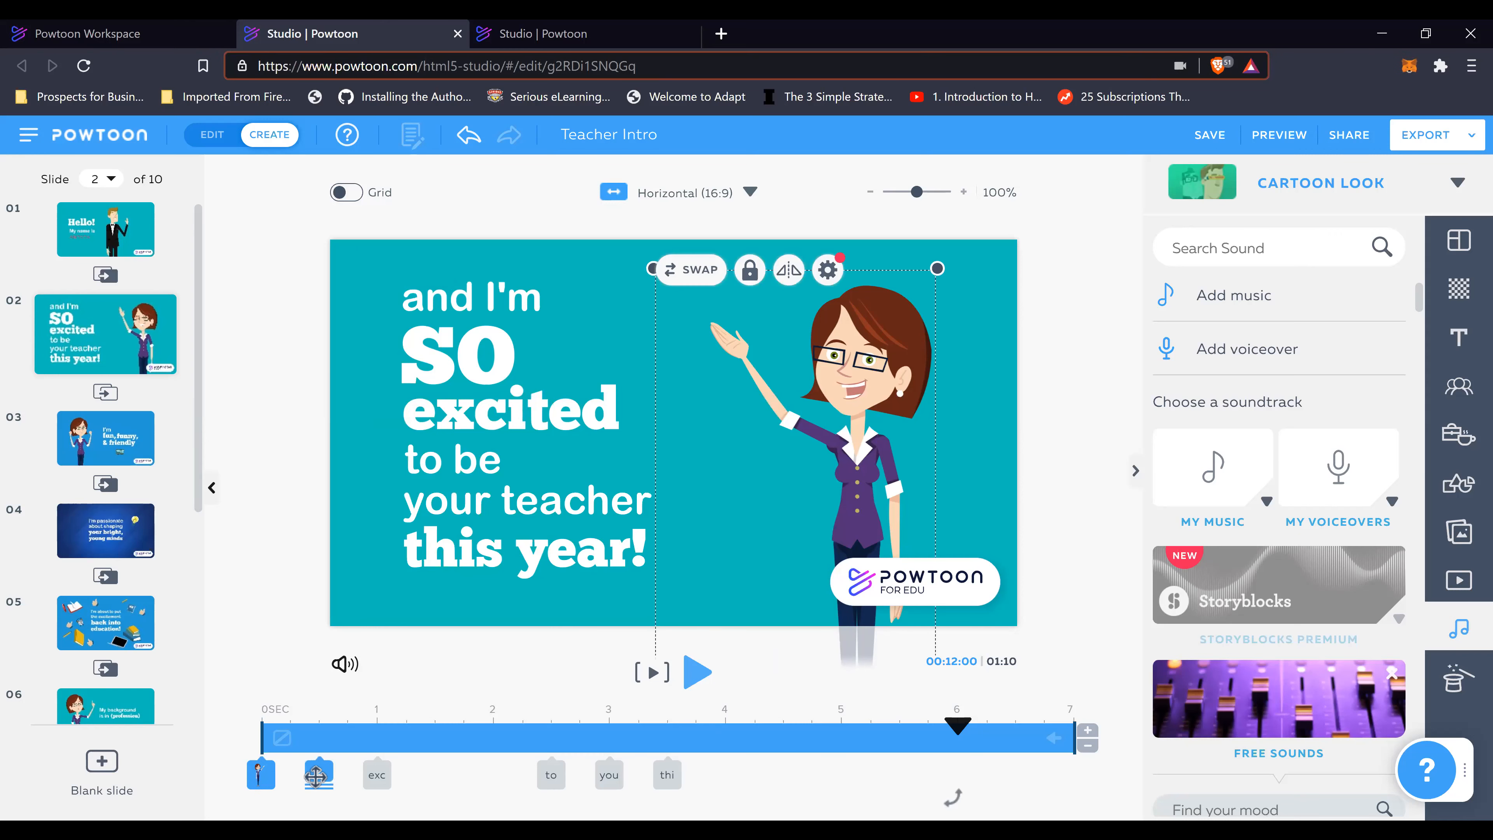
{"action": "left_click", "coordinate": [321, 724]}
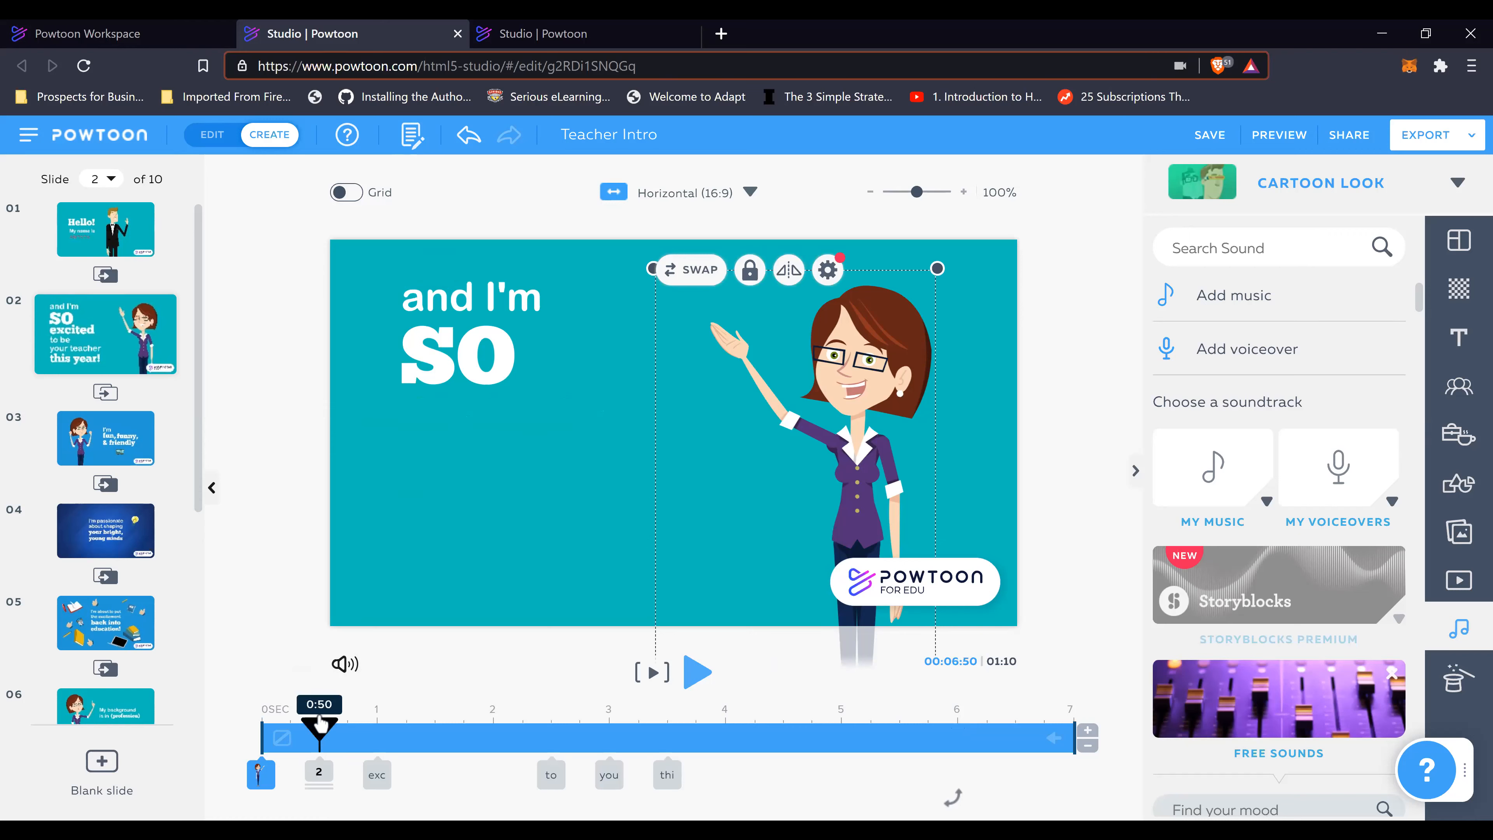
{"action": "left_click", "coordinate": [264, 727]}
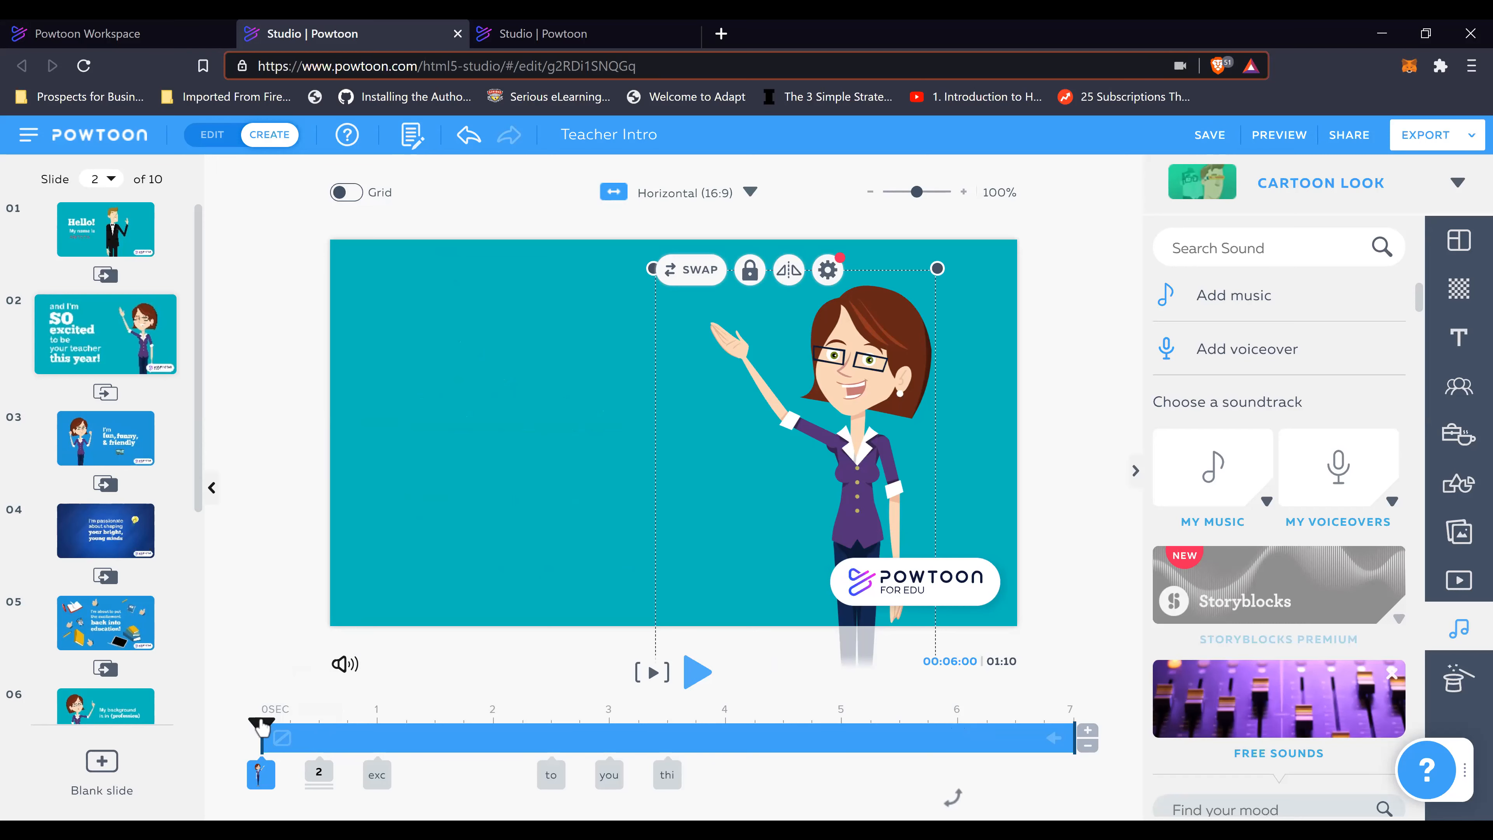
{"action": "left_click", "coordinate": [316, 730]}
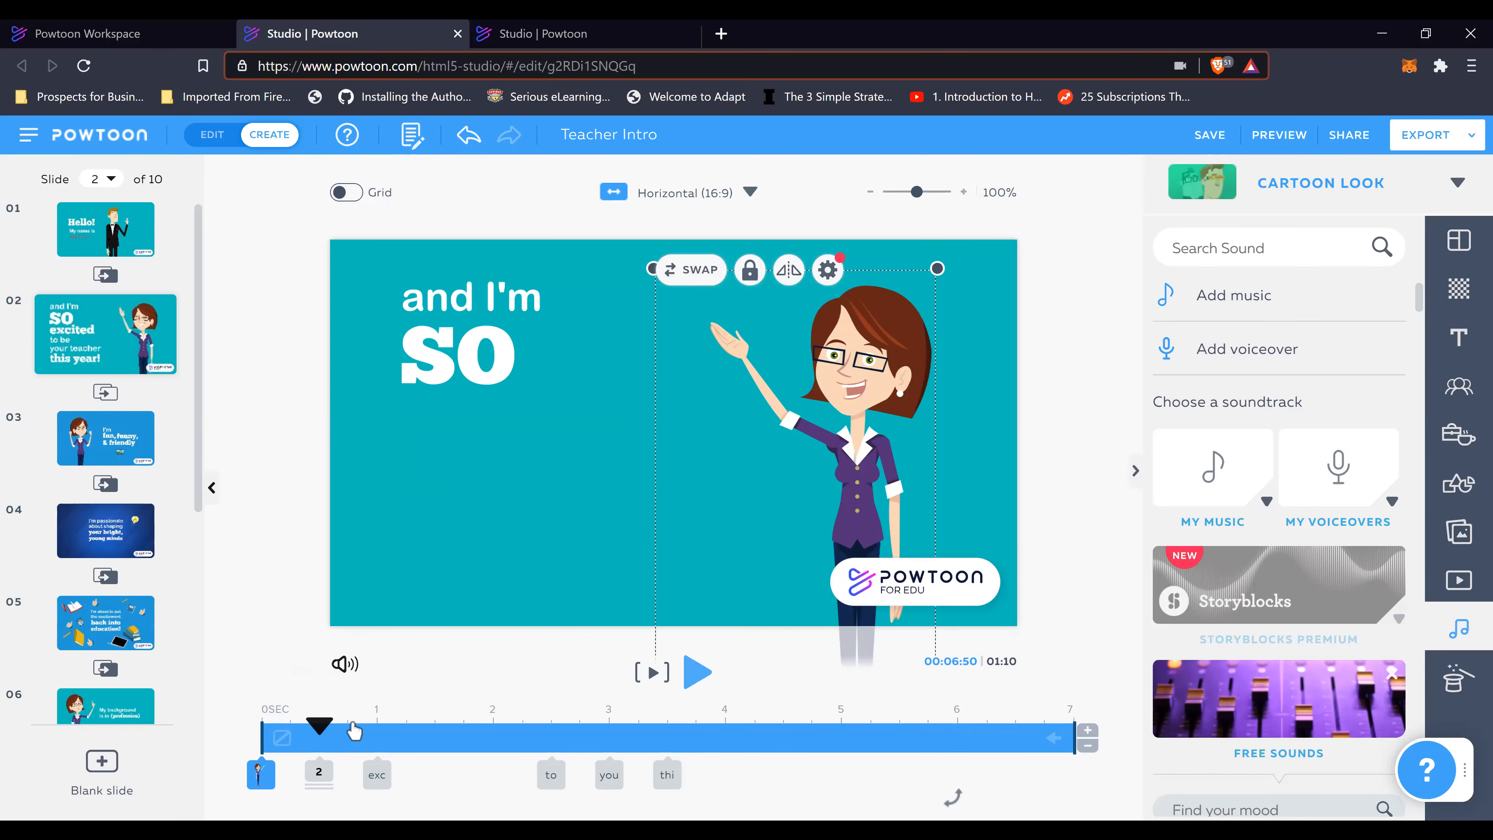
{"action": "left_click", "coordinate": [350, 730]}
{"action": "left_click", "coordinate": [555, 727]}
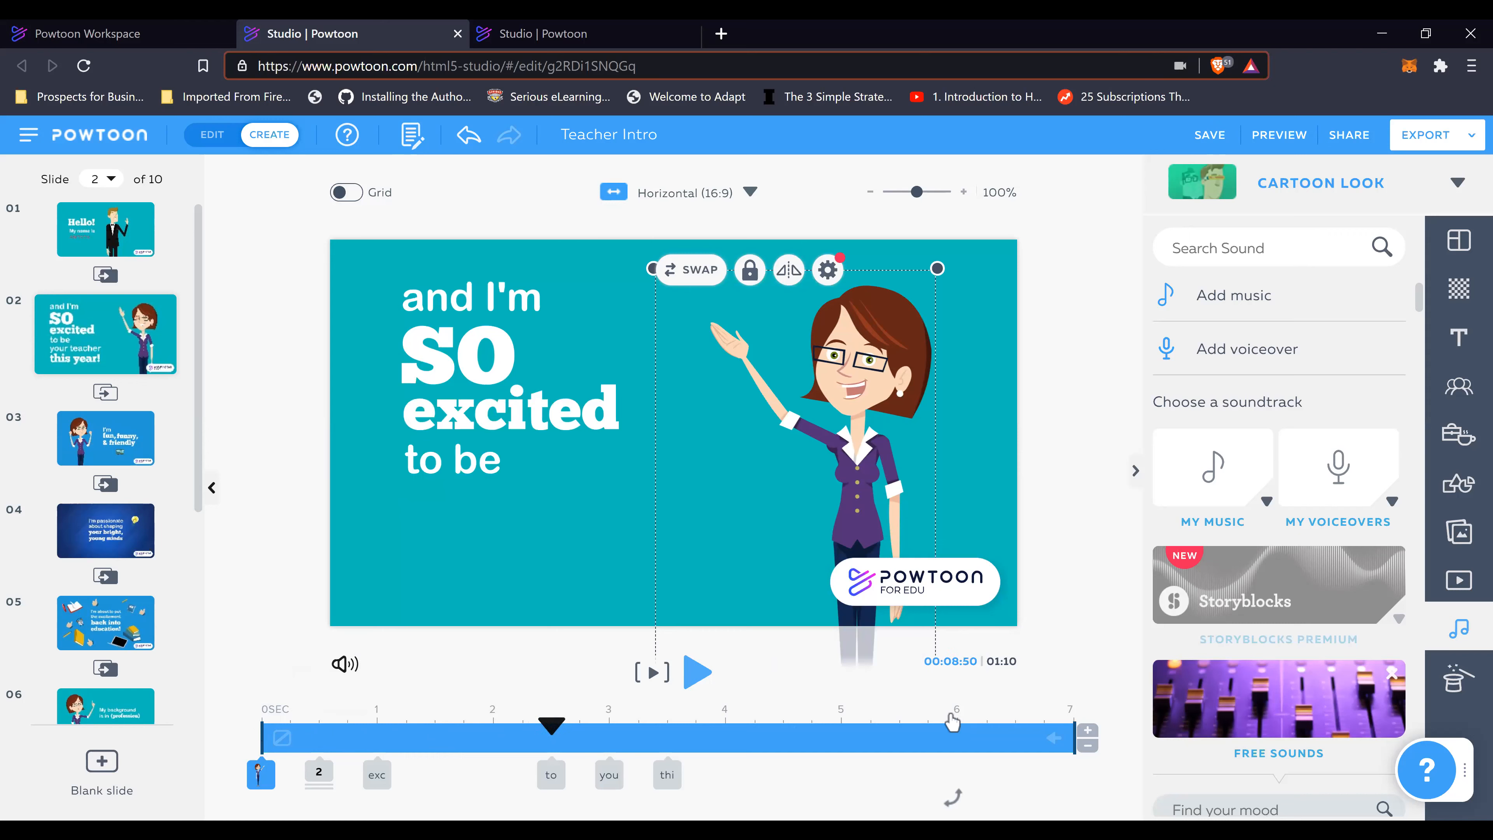
{"action": "left_click", "coordinate": [954, 725]}
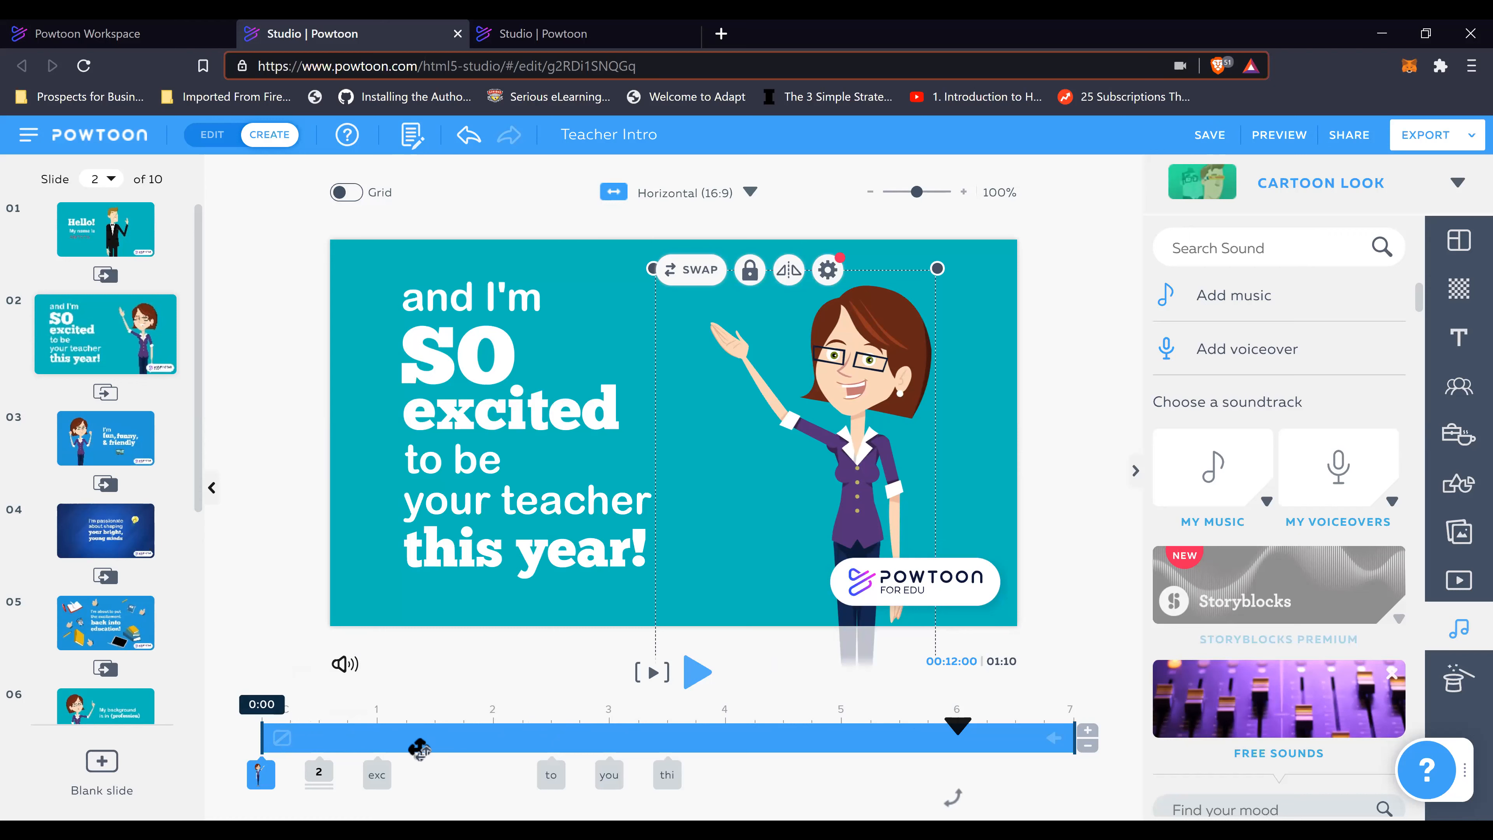
Step: Delay the female character's entrance on slide 2 to 4 seconds and return the playhead to the slide's start
{"action": "left_click_drag", "start_coordinate": [262, 738], "coordinate": [465, 739]}
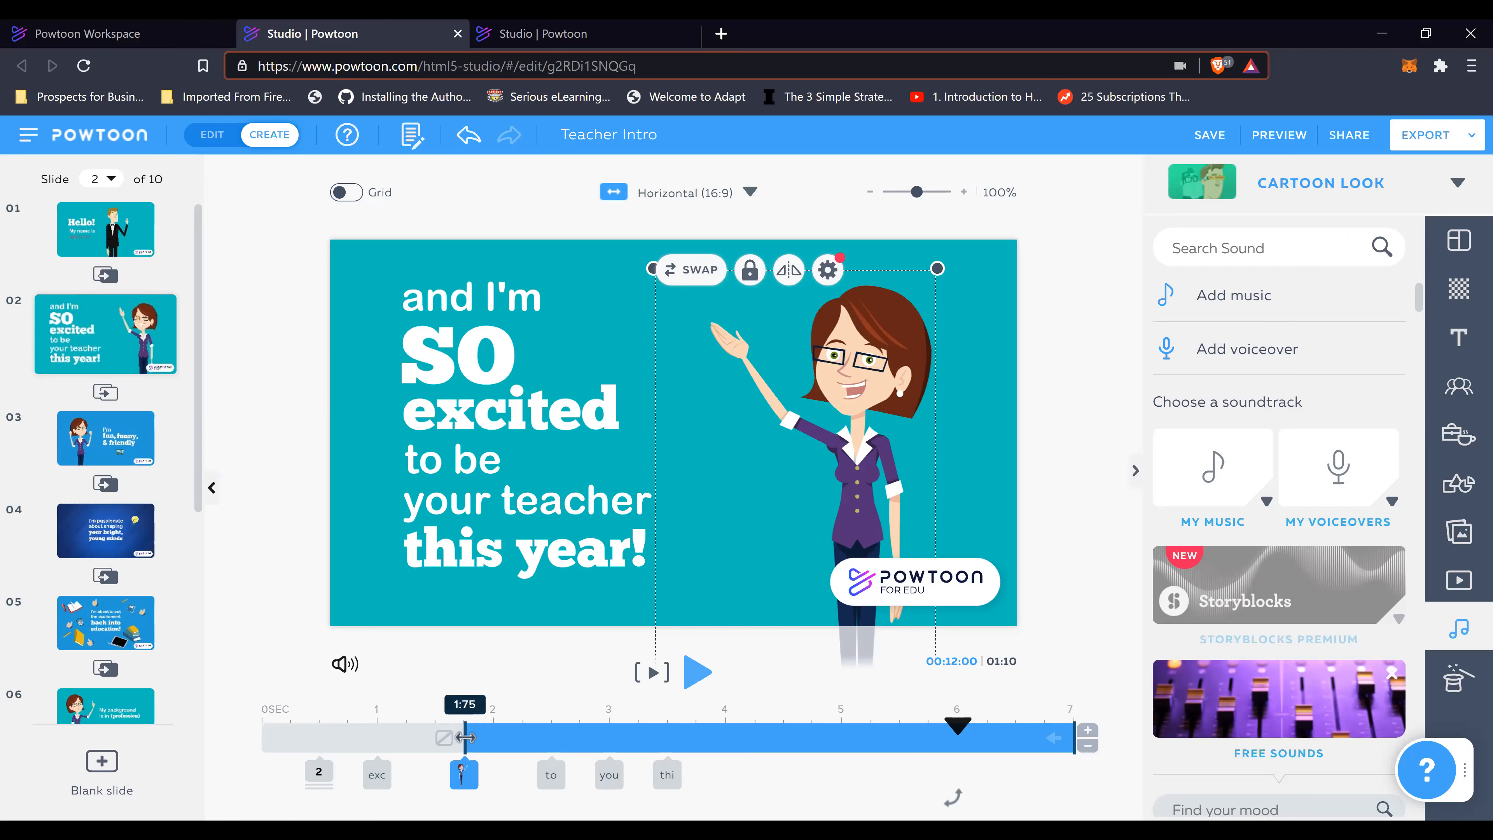
{"action": "left_click_drag", "start_coordinate": [465, 738], "coordinate": [730, 737]}
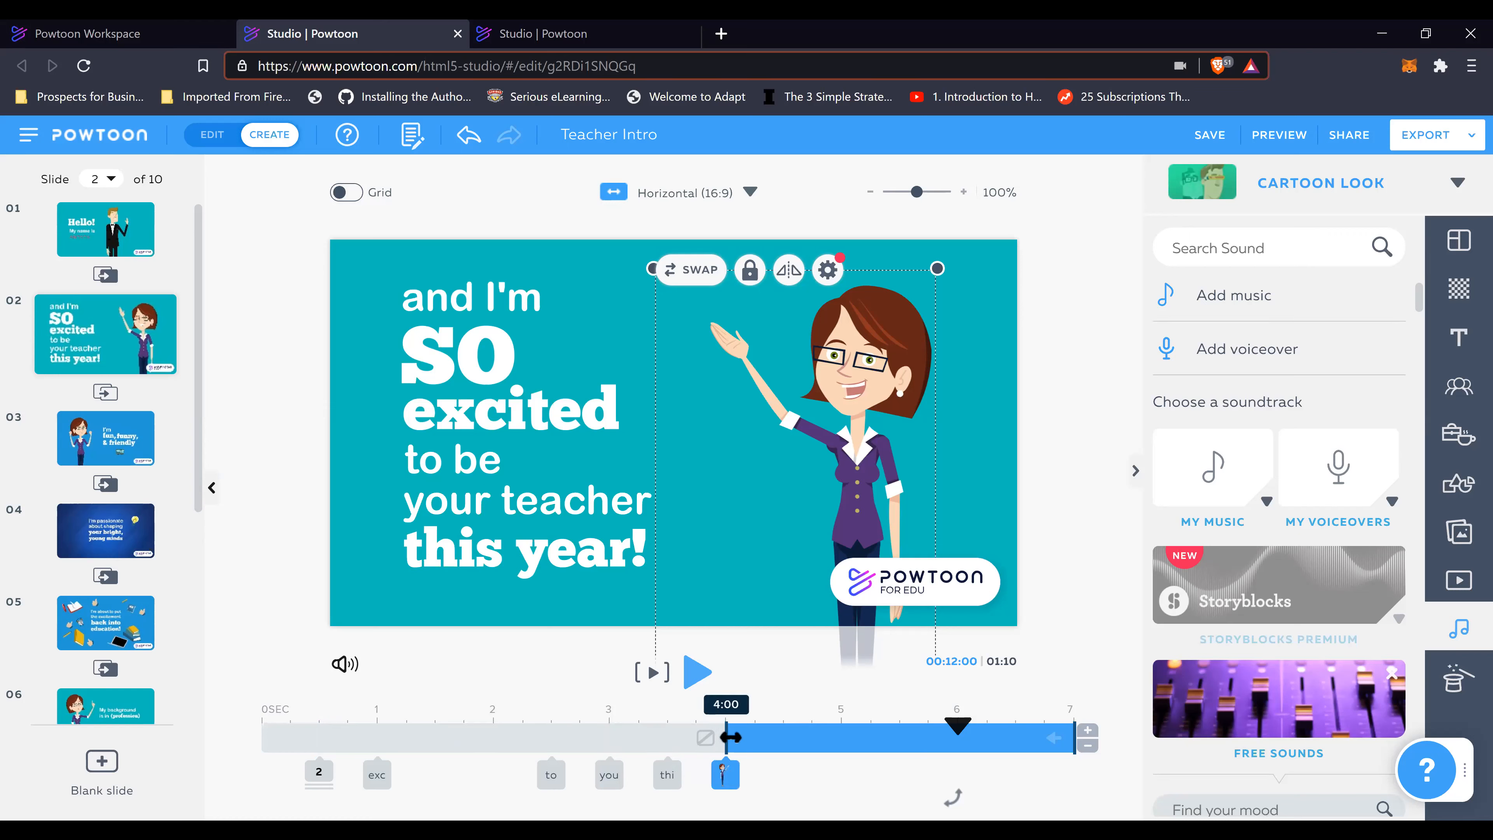
{"action": "left_click", "coordinate": [267, 719]}
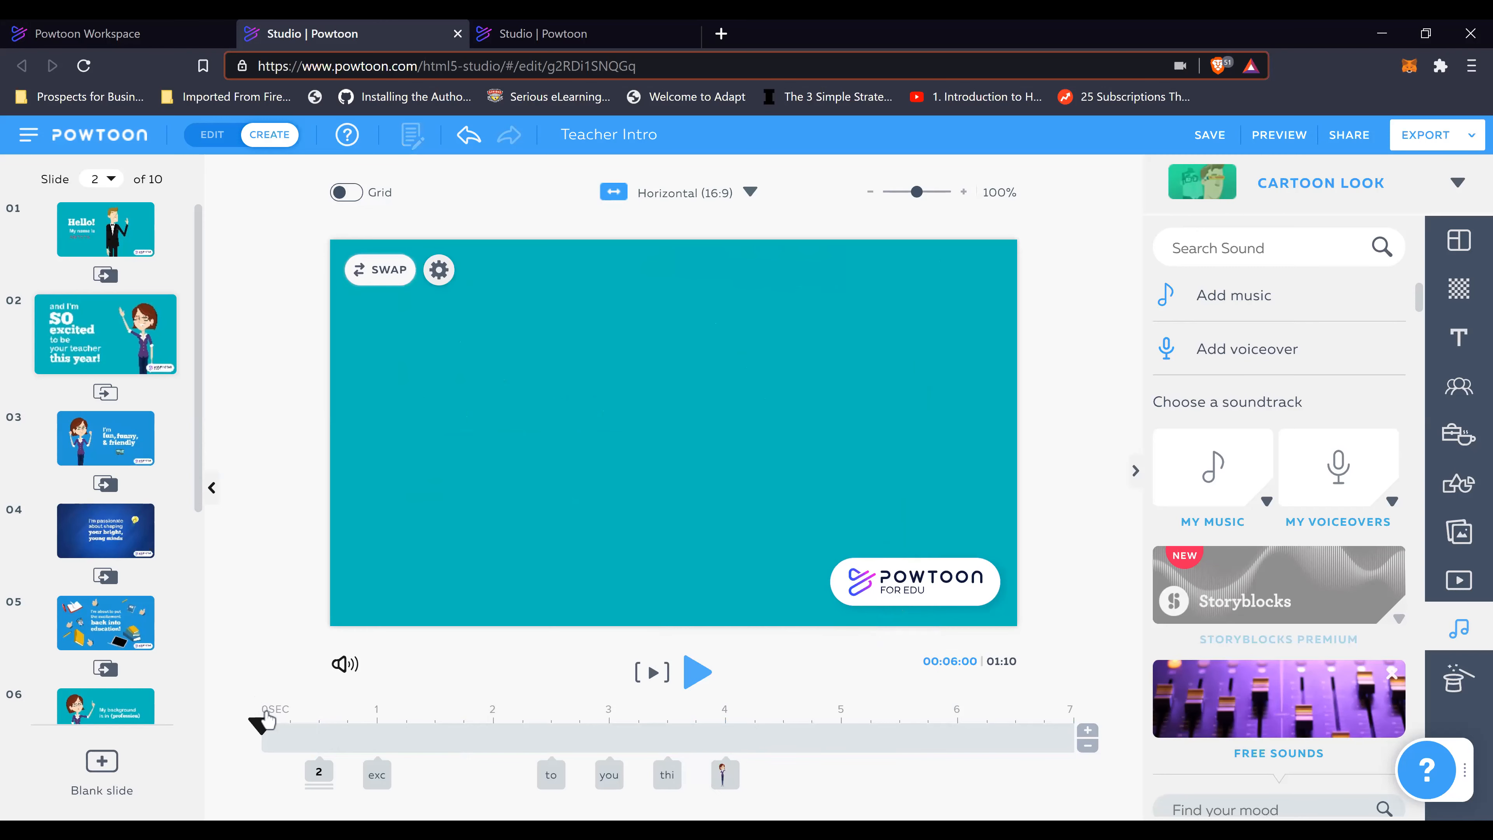
Step: Play slide 2 from its start to check the timing of the text lines and the character's entrance
{"action": "left_click", "coordinate": [703, 673]}
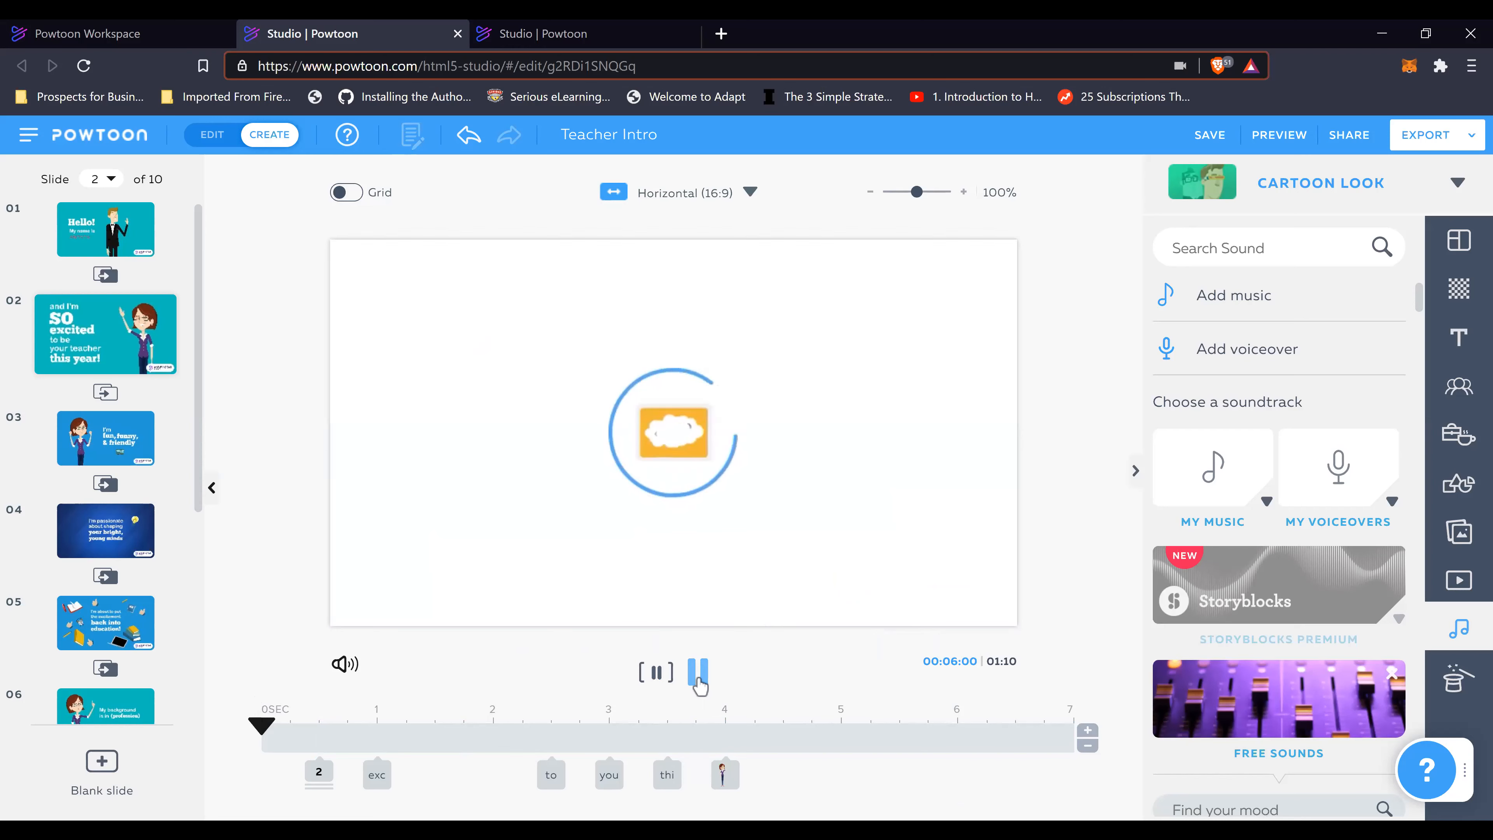
{"action": "left_click", "coordinate": [699, 673]}
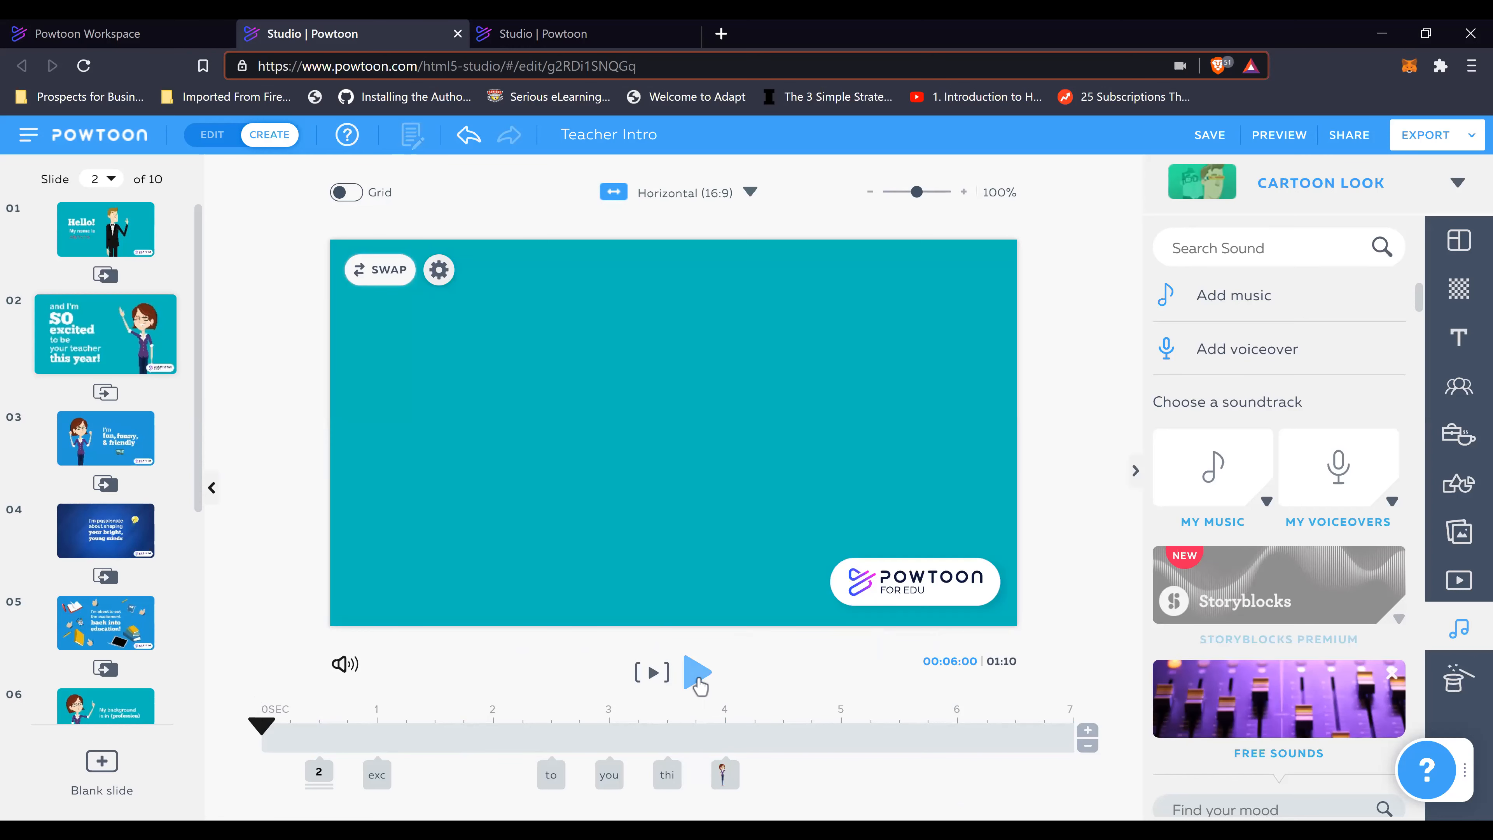
{"action": "left_click", "coordinate": [698, 676]}
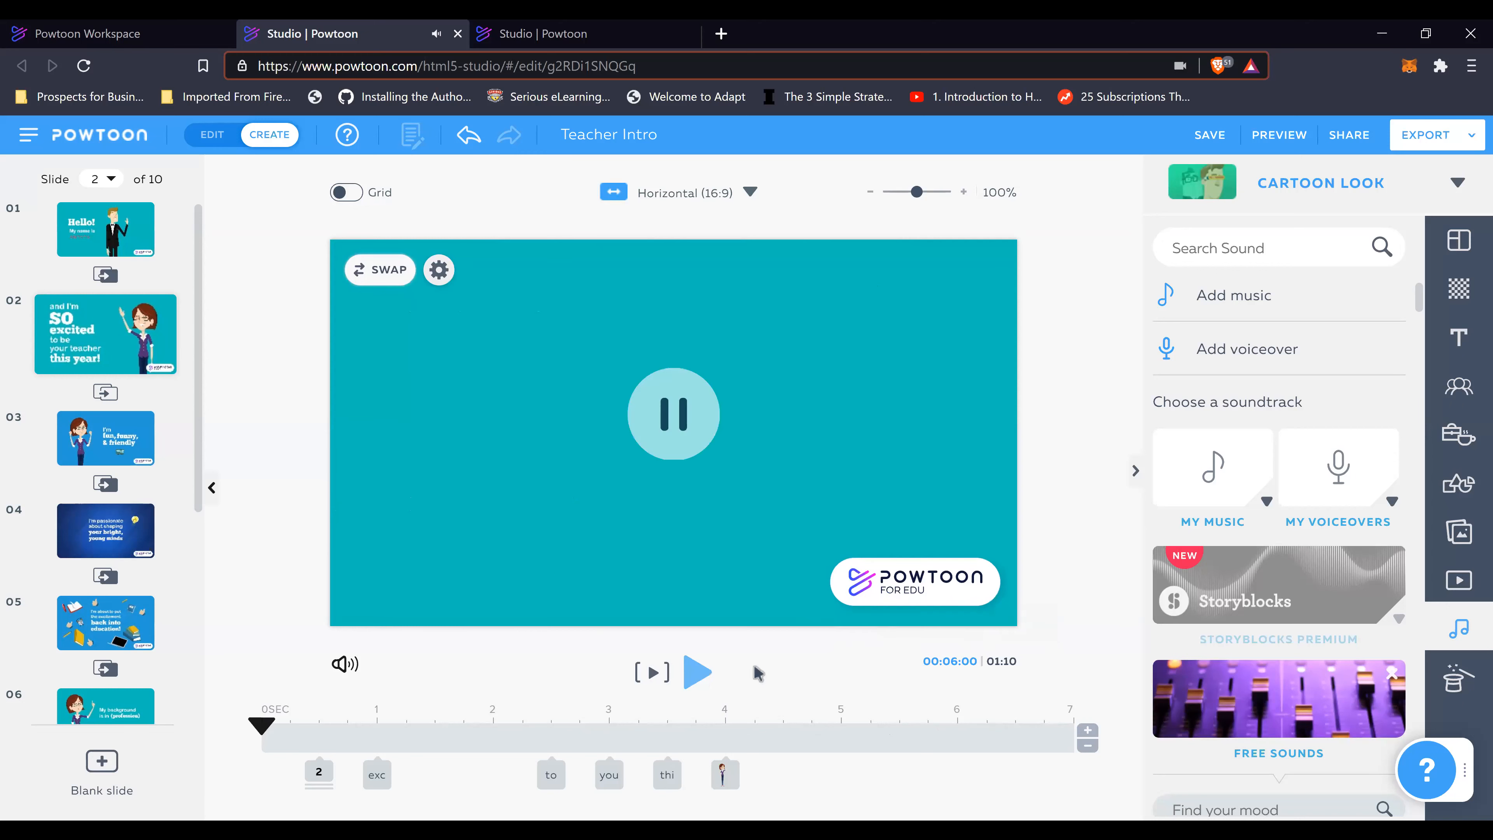
Step: Give the female character on slide 2 the Slide Up enter effect
{"action": "left_click", "coordinate": [955, 722]}
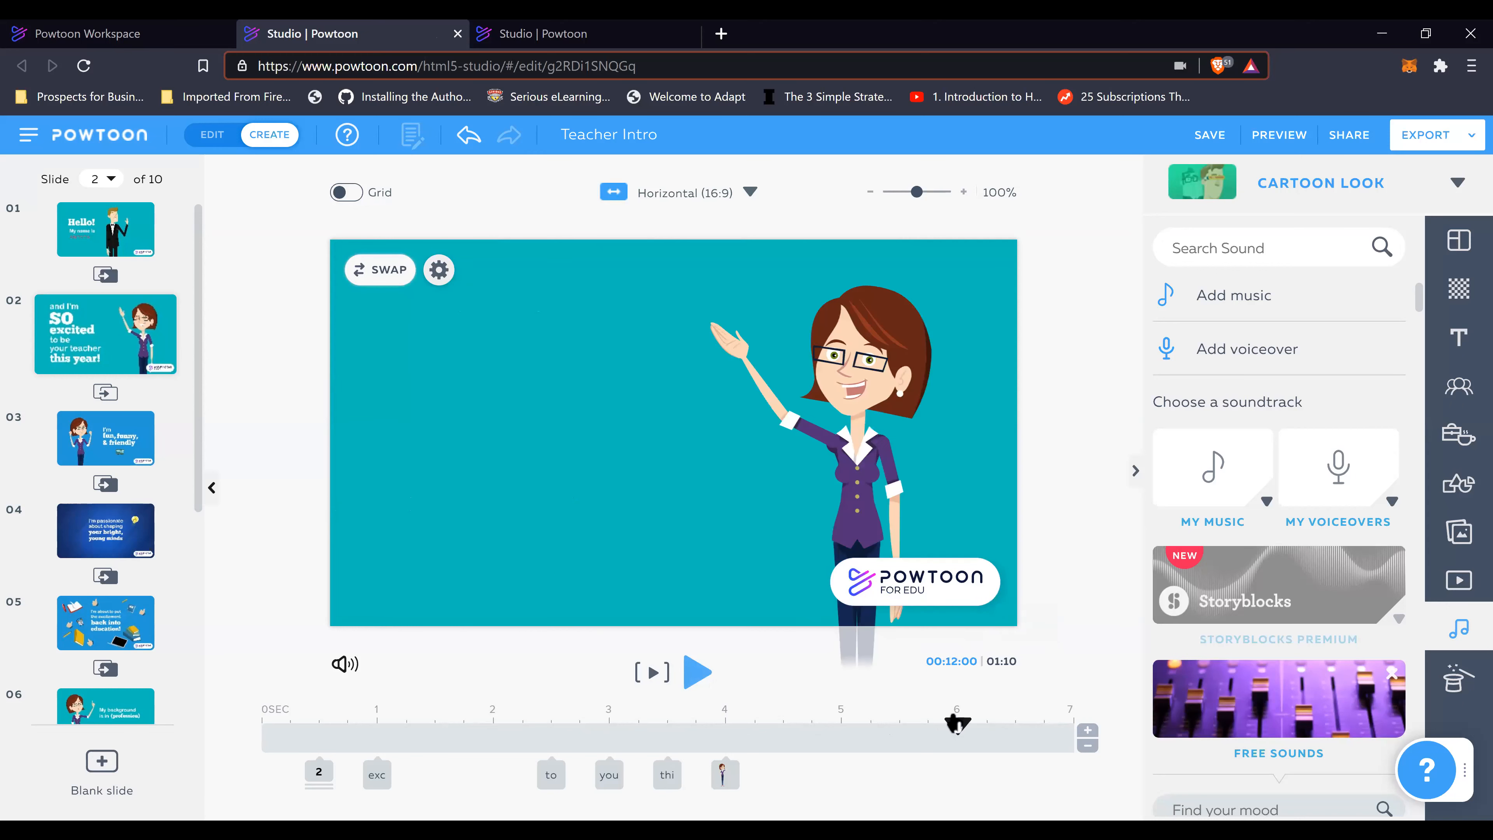
{"action": "left_click", "coordinate": [821, 412]}
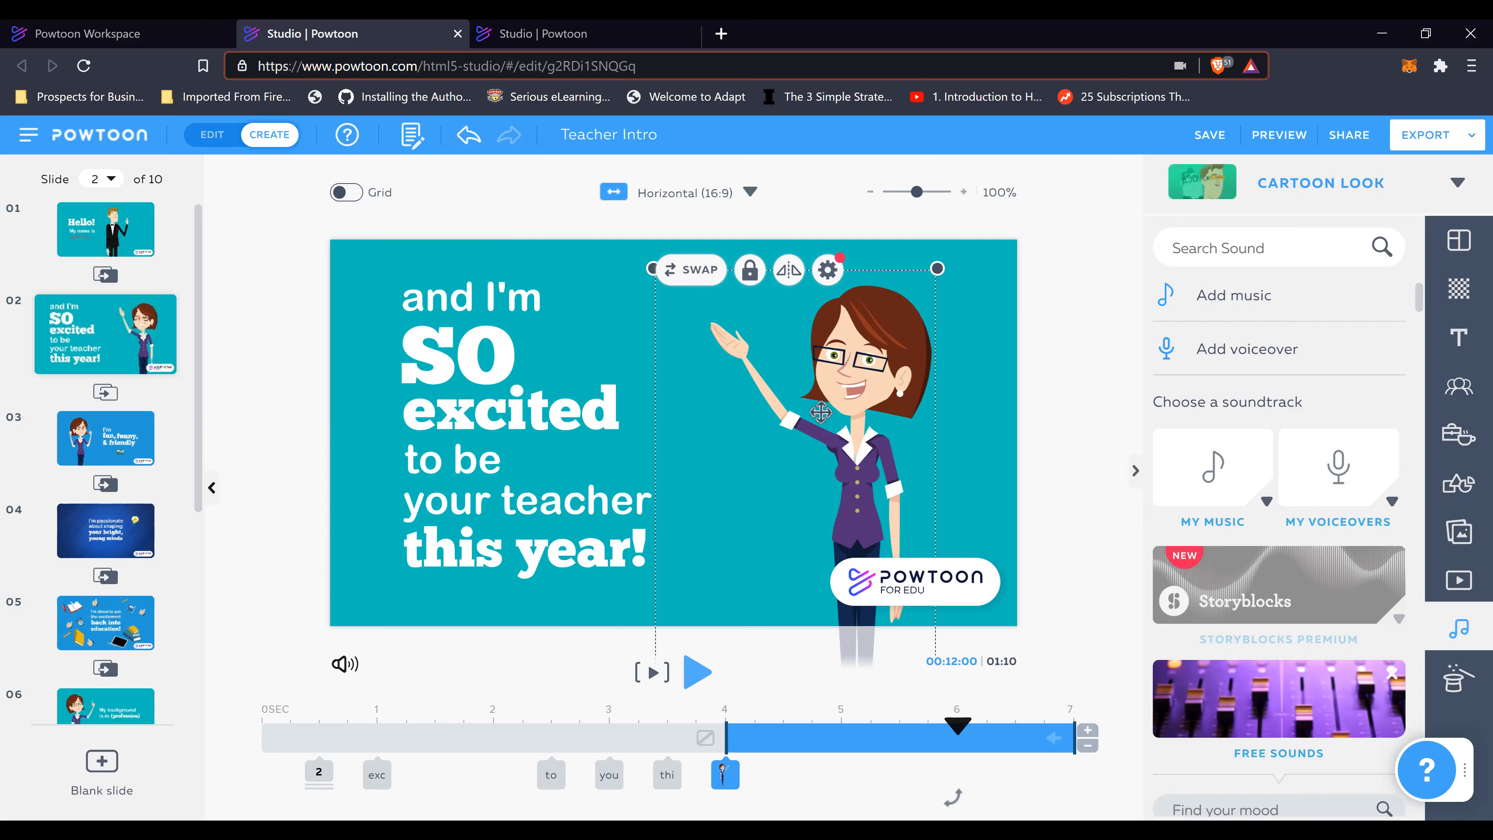
{"action": "left_click", "coordinate": [828, 271]}
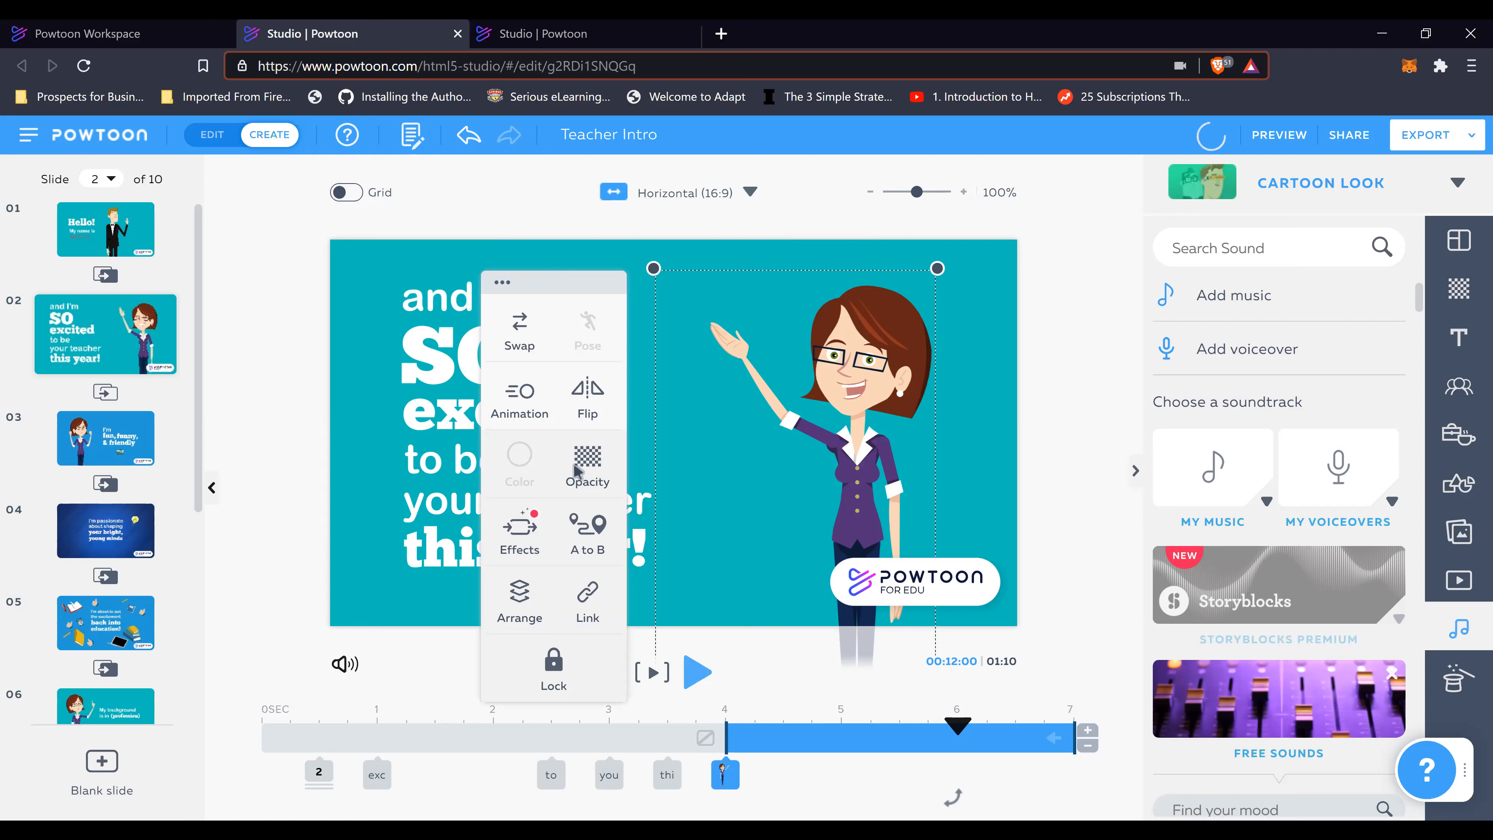
{"action": "left_click", "coordinate": [525, 392]}
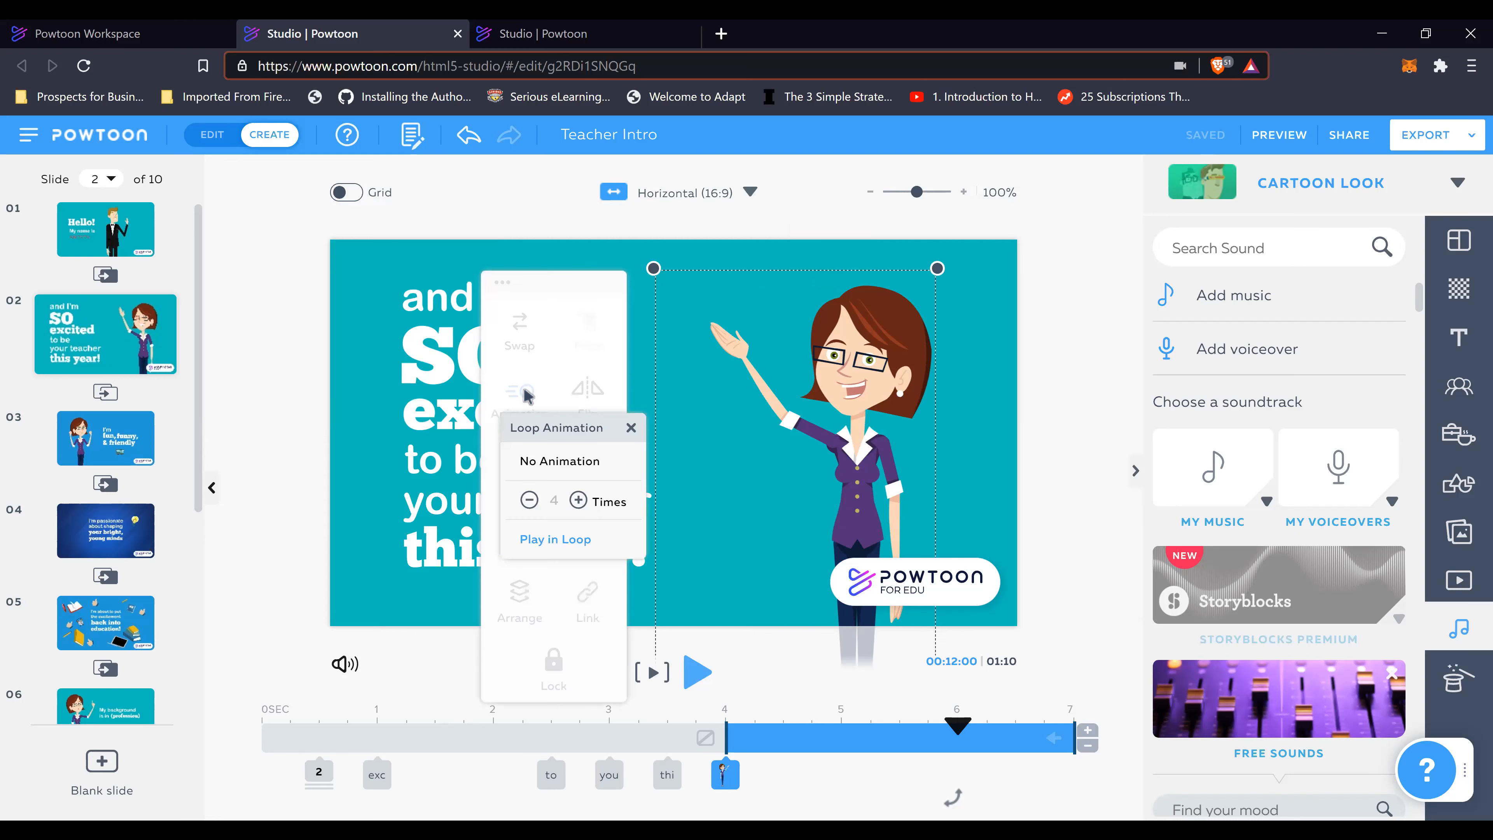
{"action": "left_click", "coordinate": [631, 429]}
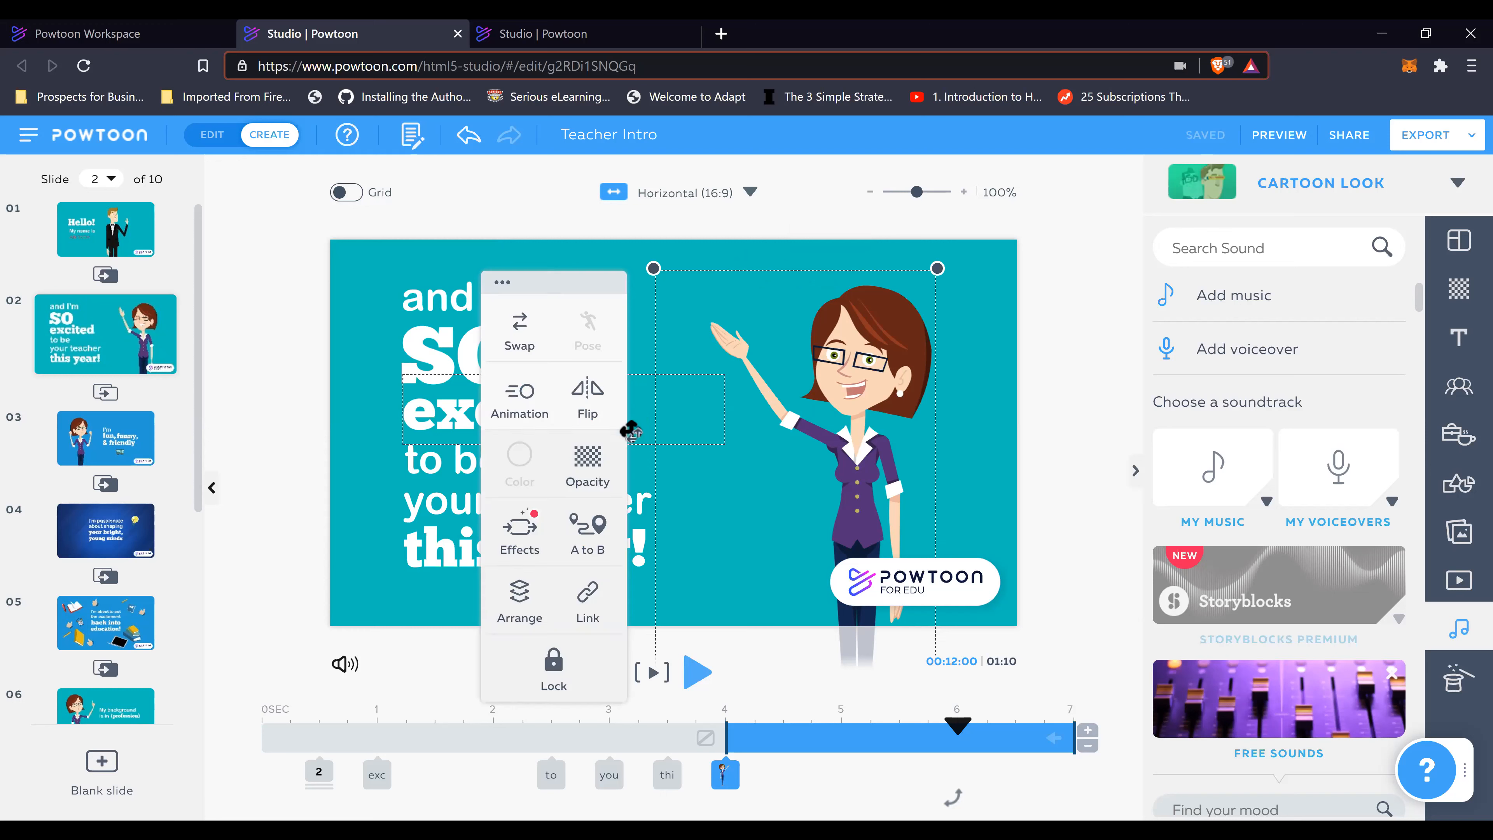
{"action": "left_click", "coordinate": [512, 538]}
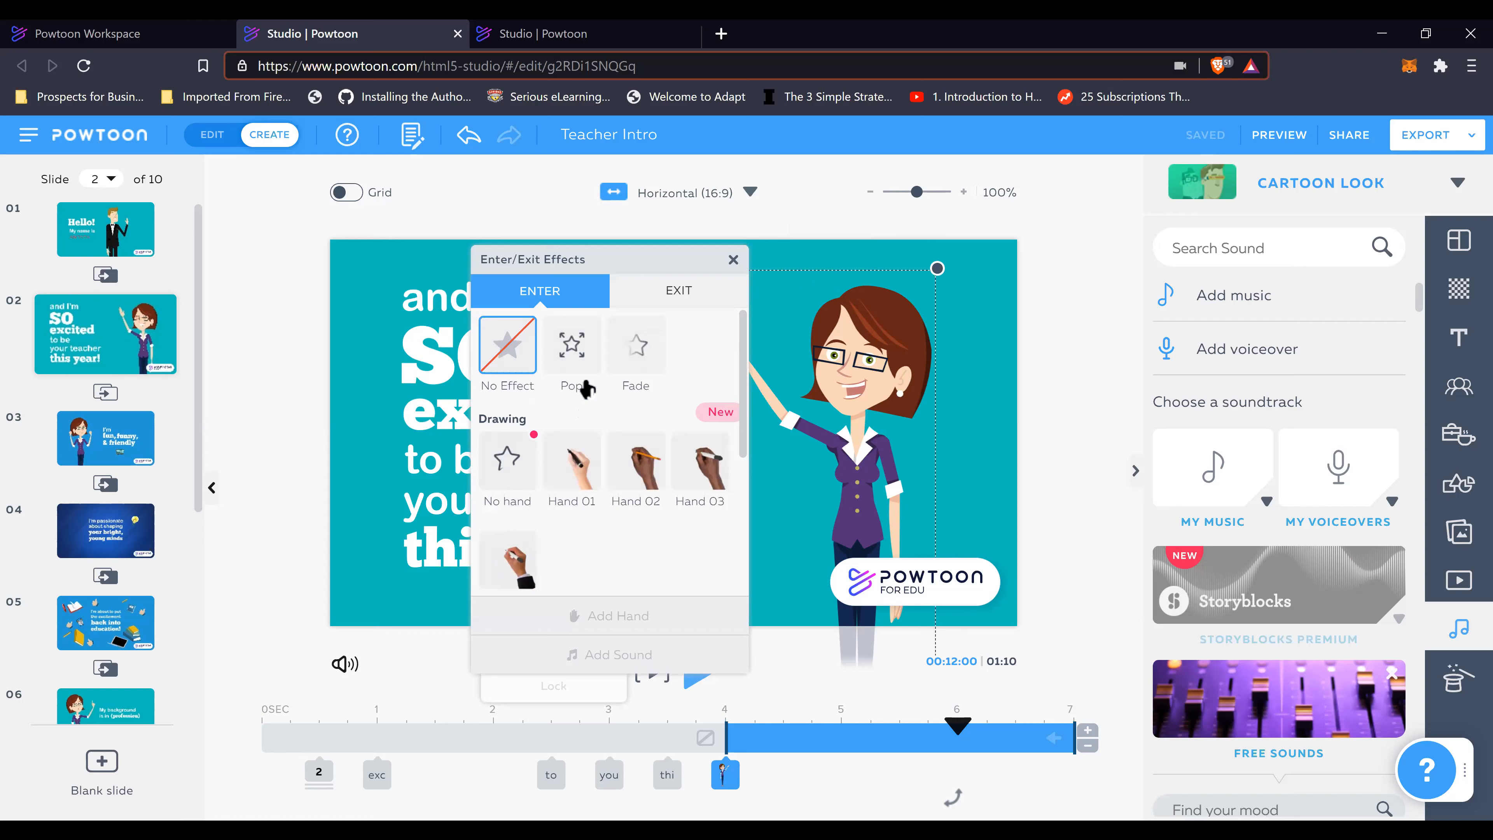
{"action": "scroll", "coordinate": [644, 414], "scroll_direction": "down", "scroll_amount": 4}
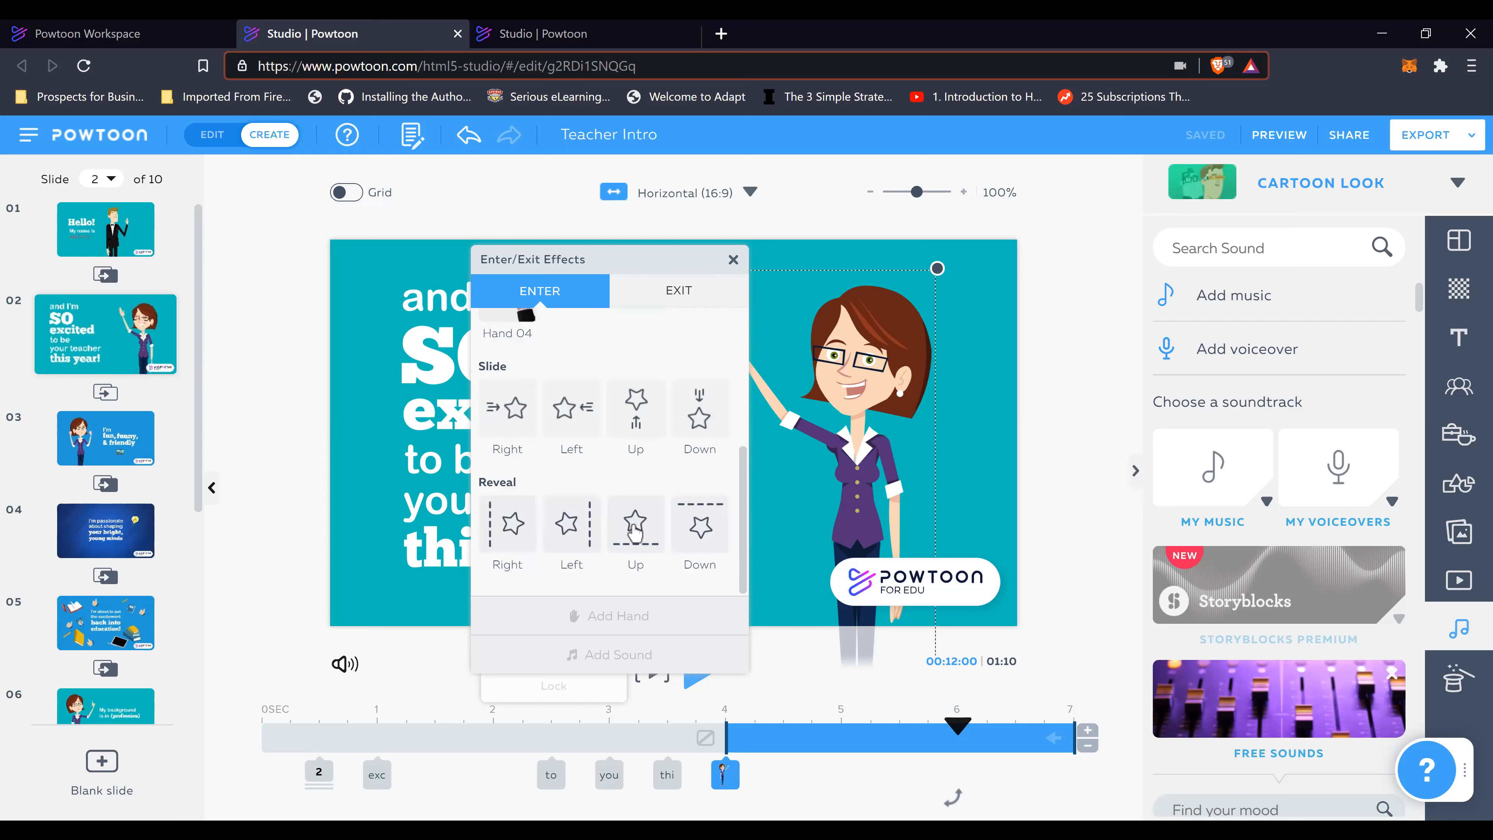
{"action": "left_click", "coordinate": [634, 524]}
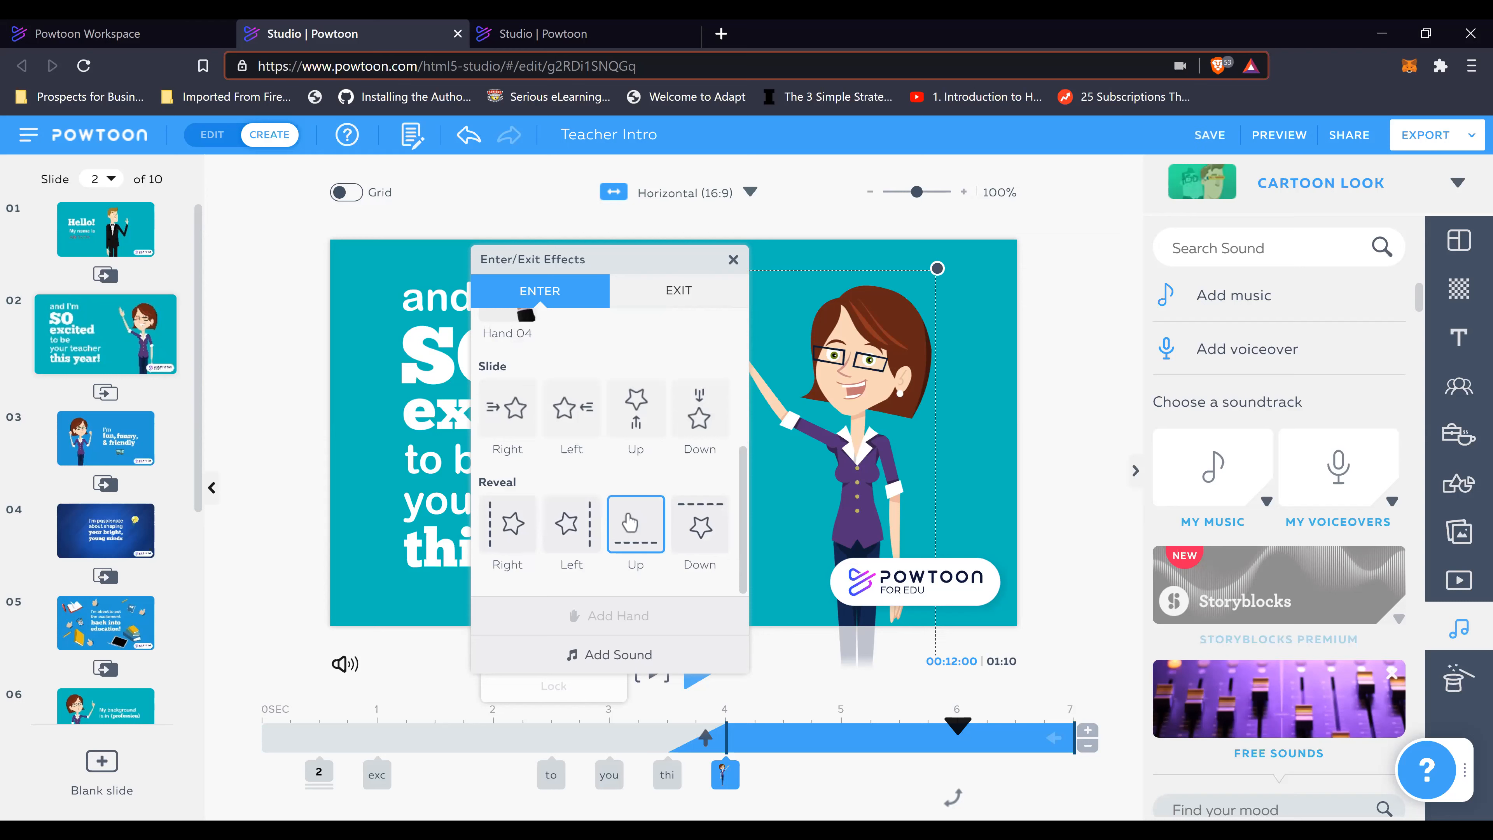
{"action": "left_click", "coordinate": [633, 422]}
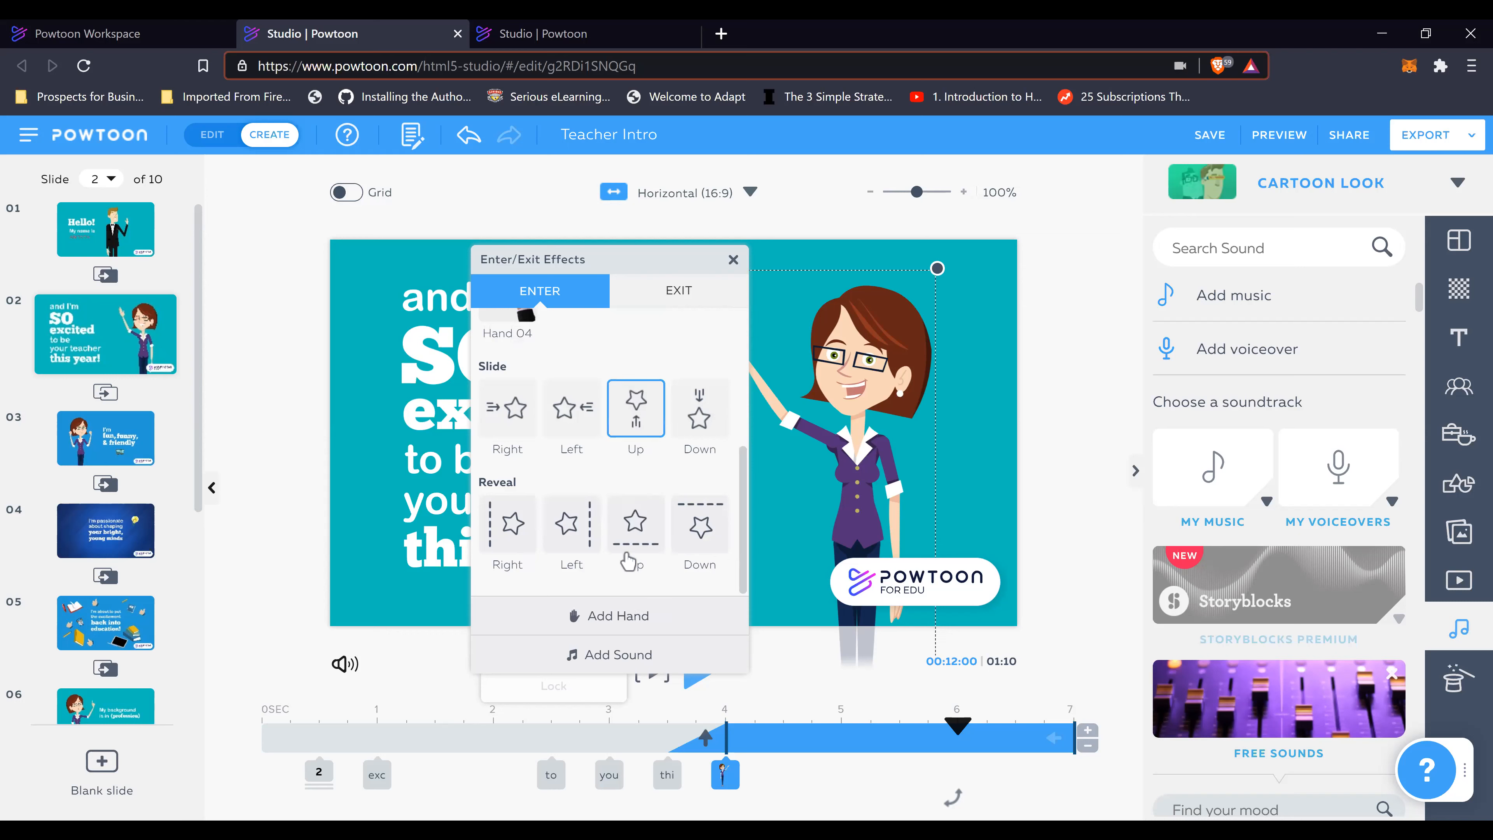
Step: Add the female Hand 2 to the character's enter effect and return the playhead to the slide's start
{"action": "left_click", "coordinate": [622, 616]}
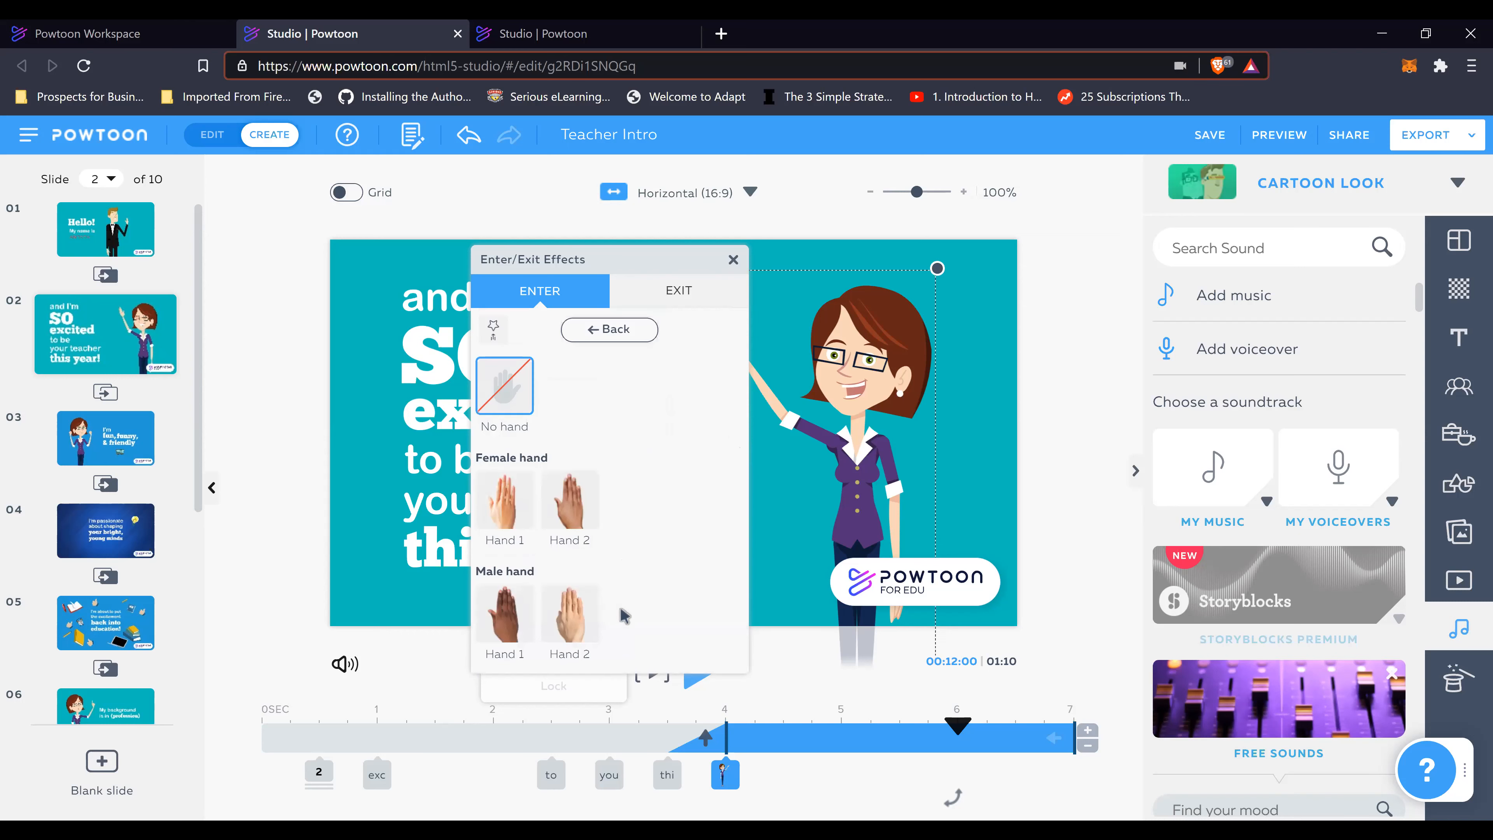
{"action": "left_click", "coordinate": [578, 518]}
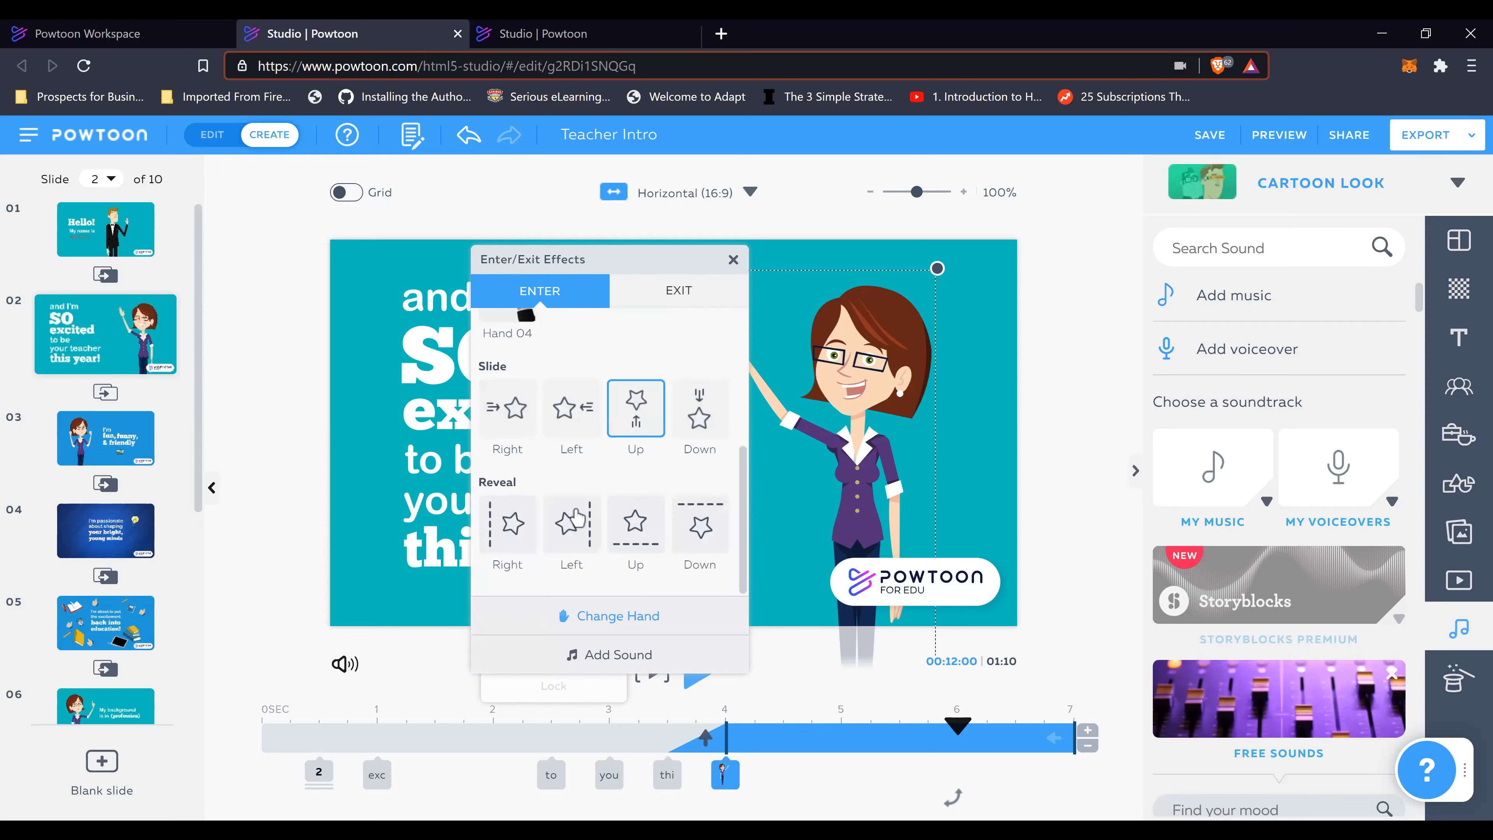
{"action": "left_click", "coordinate": [733, 260]}
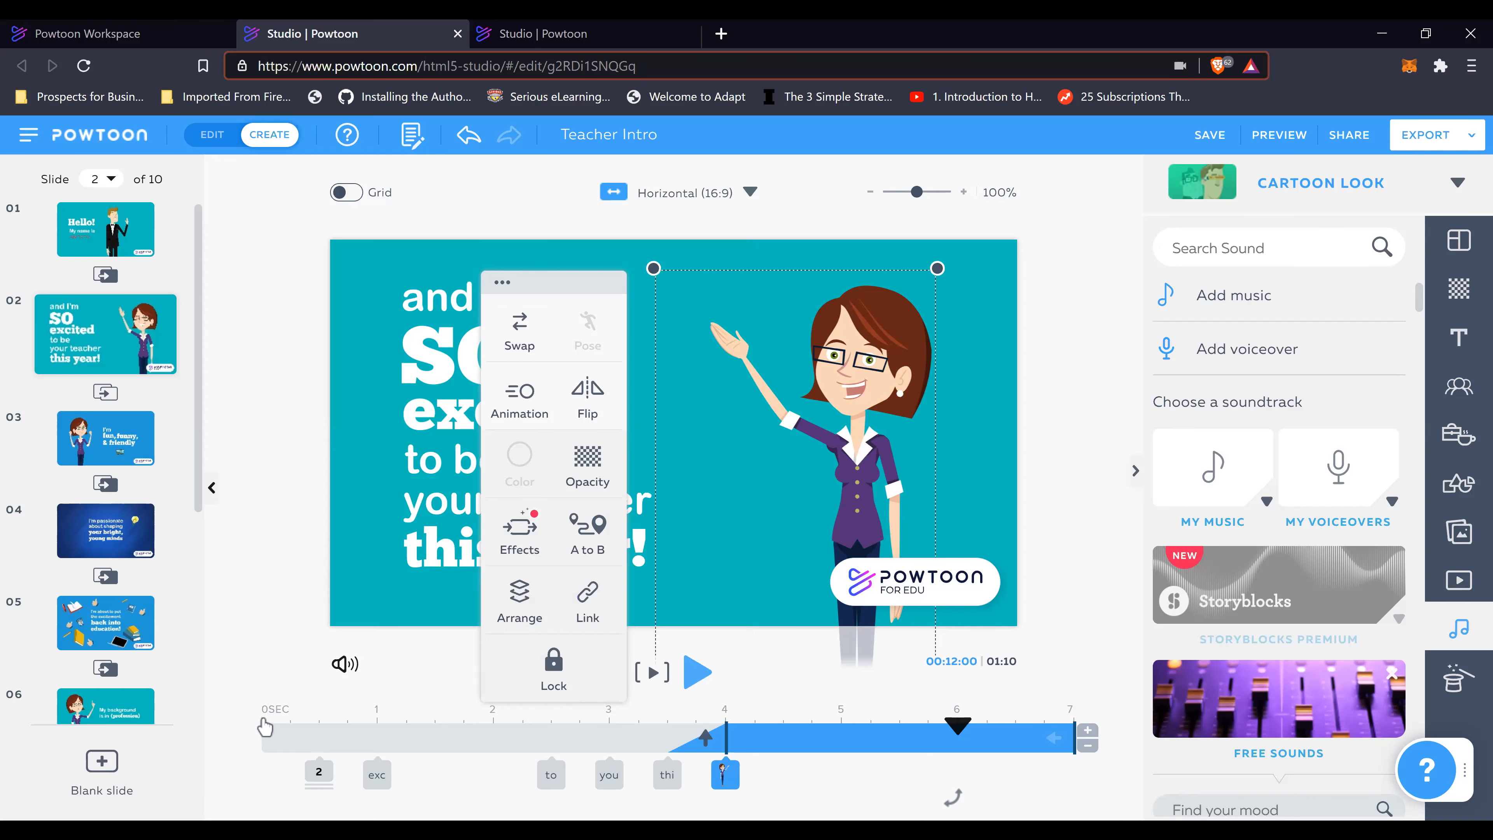
{"action": "left_click", "coordinate": [265, 730]}
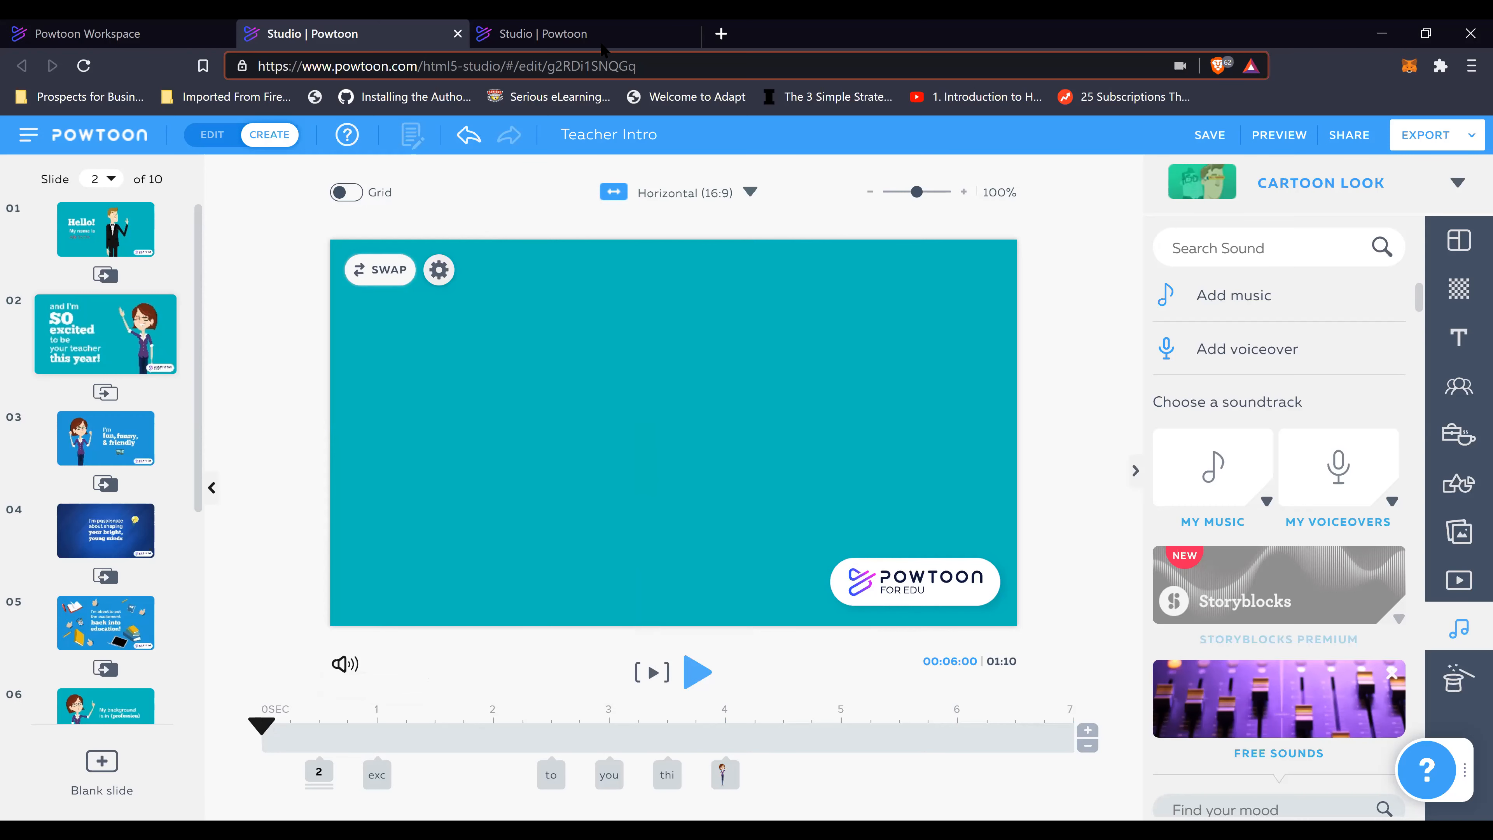
Step: Switch to the Powtoon Tutorial Intro project and open slide 7, Powtoon Uses
{"action": "left_click", "coordinate": [570, 36]}
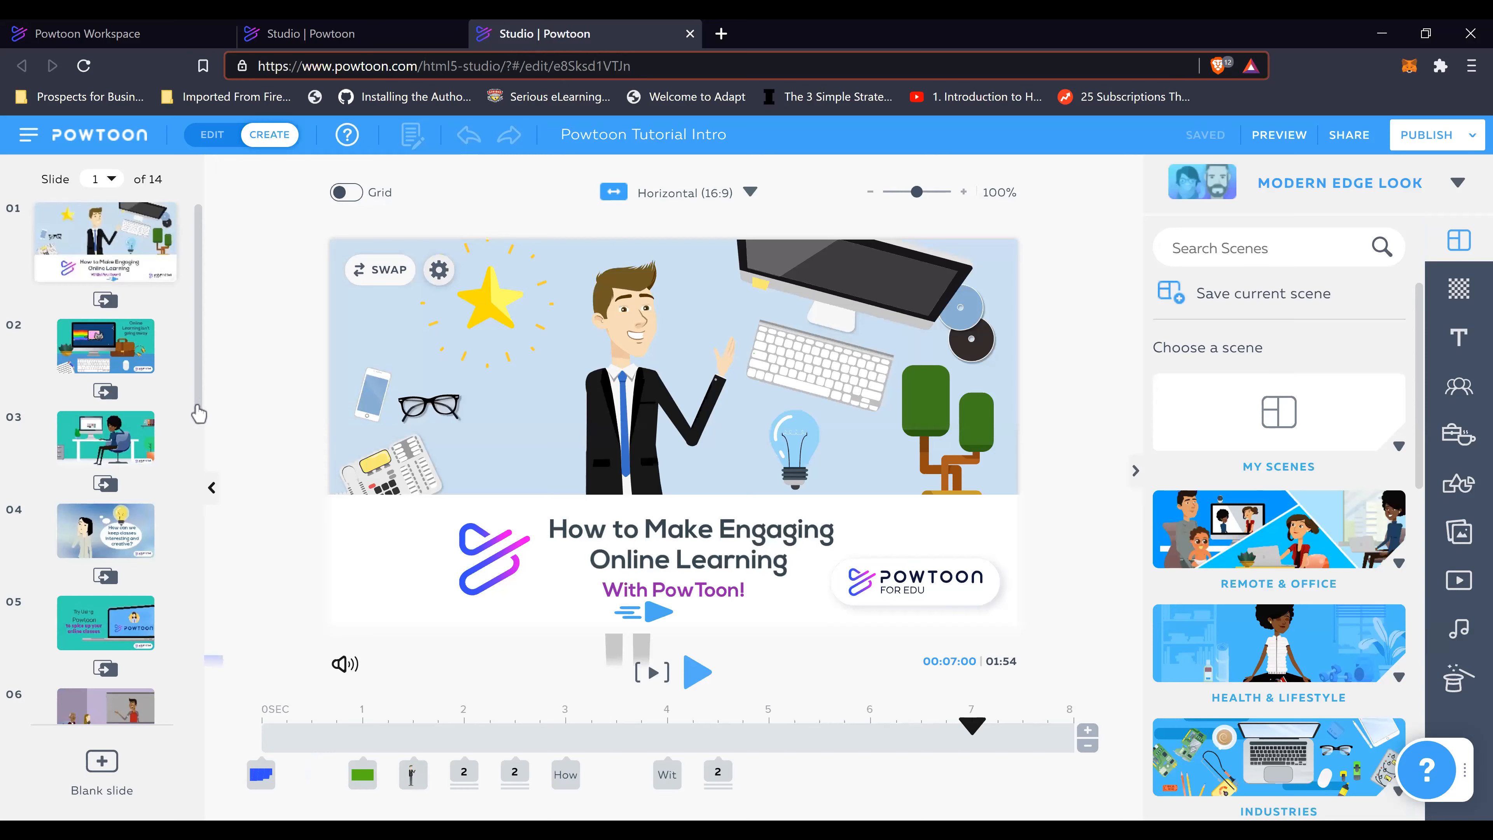
{"action": "scroll", "coordinate": [200, 432], "scroll_direction": "down", "scroll_amount": 5}
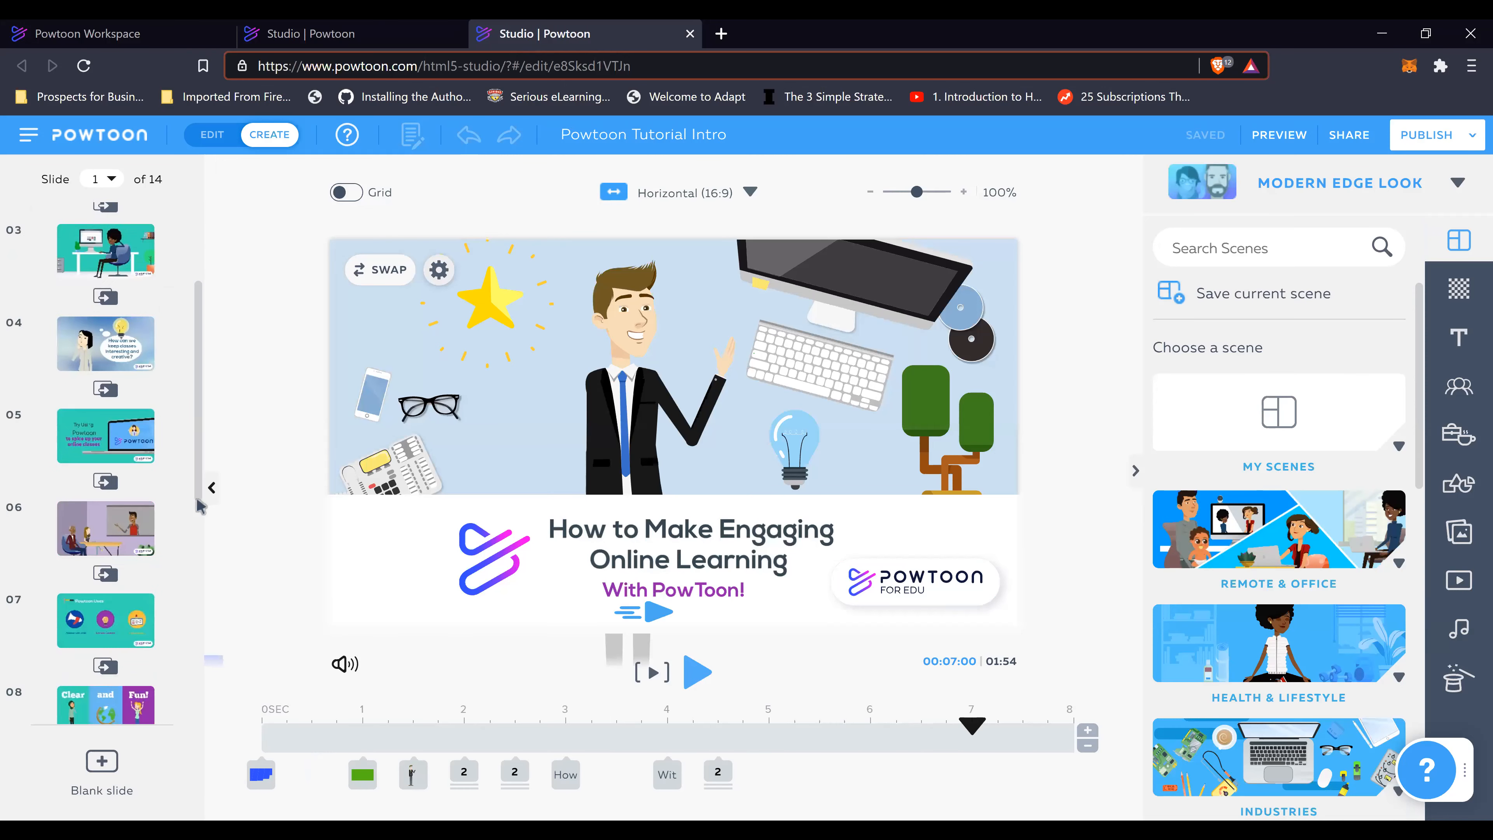
{"action": "scroll", "coordinate": [199, 519], "scroll_direction": "down", "scroll_amount": 1}
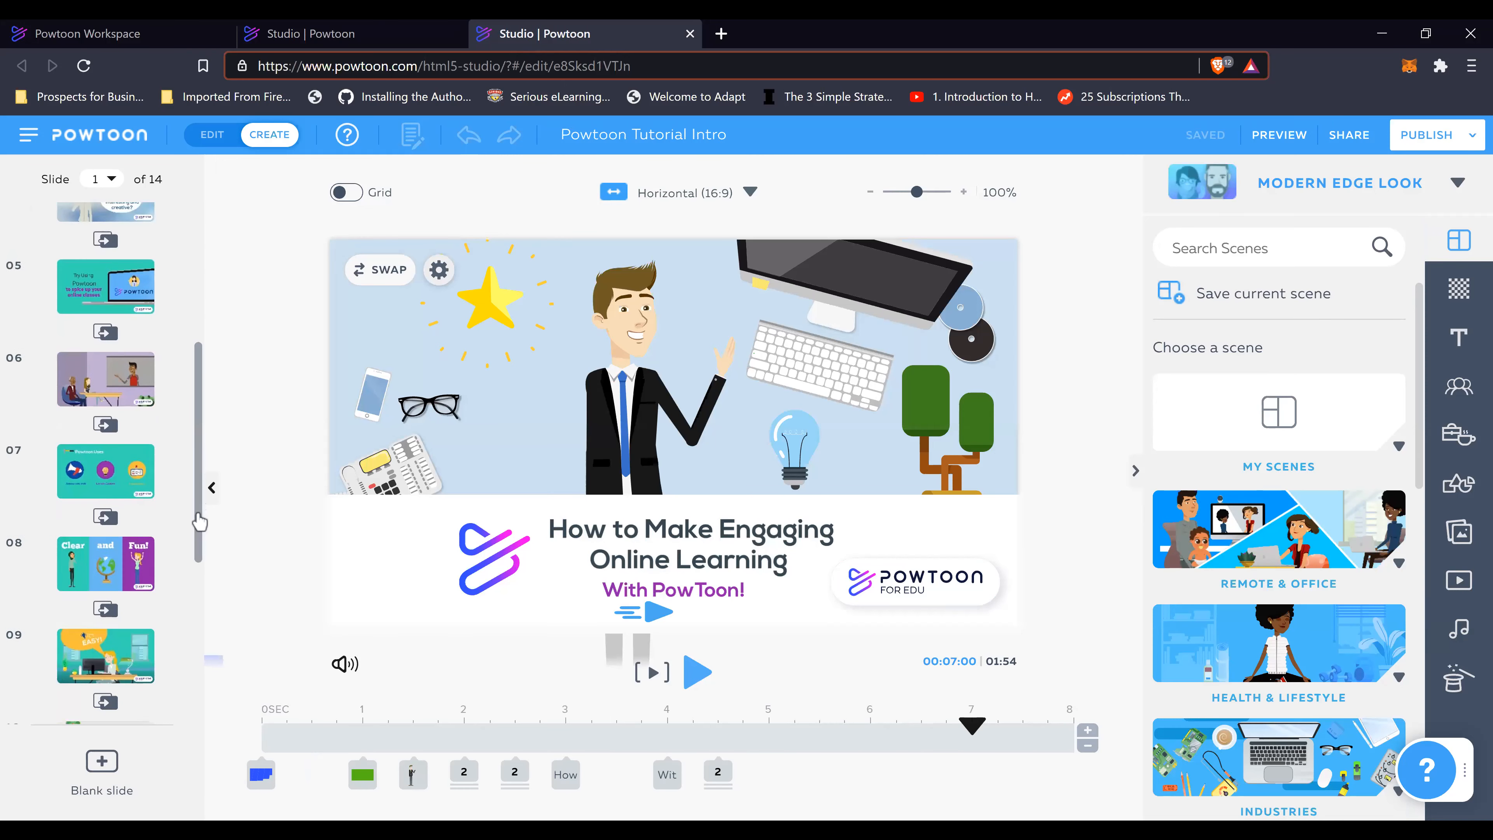
{"action": "left_click", "coordinate": [70, 475]}
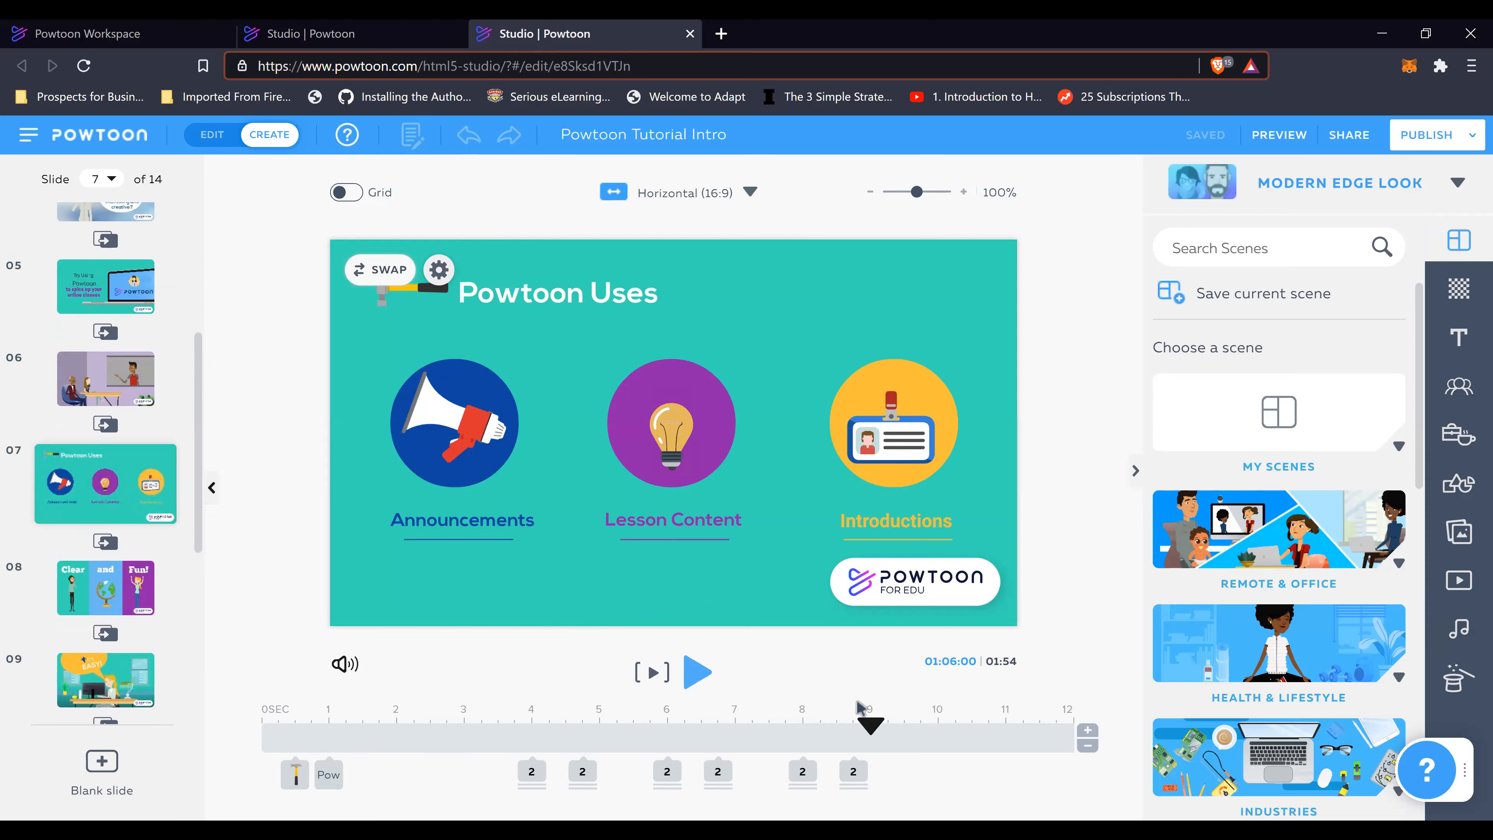
Step: Play slide 7 from its start until the Announcements graphic and text have entered, and pause it
{"action": "left_click", "coordinate": [266, 719]}
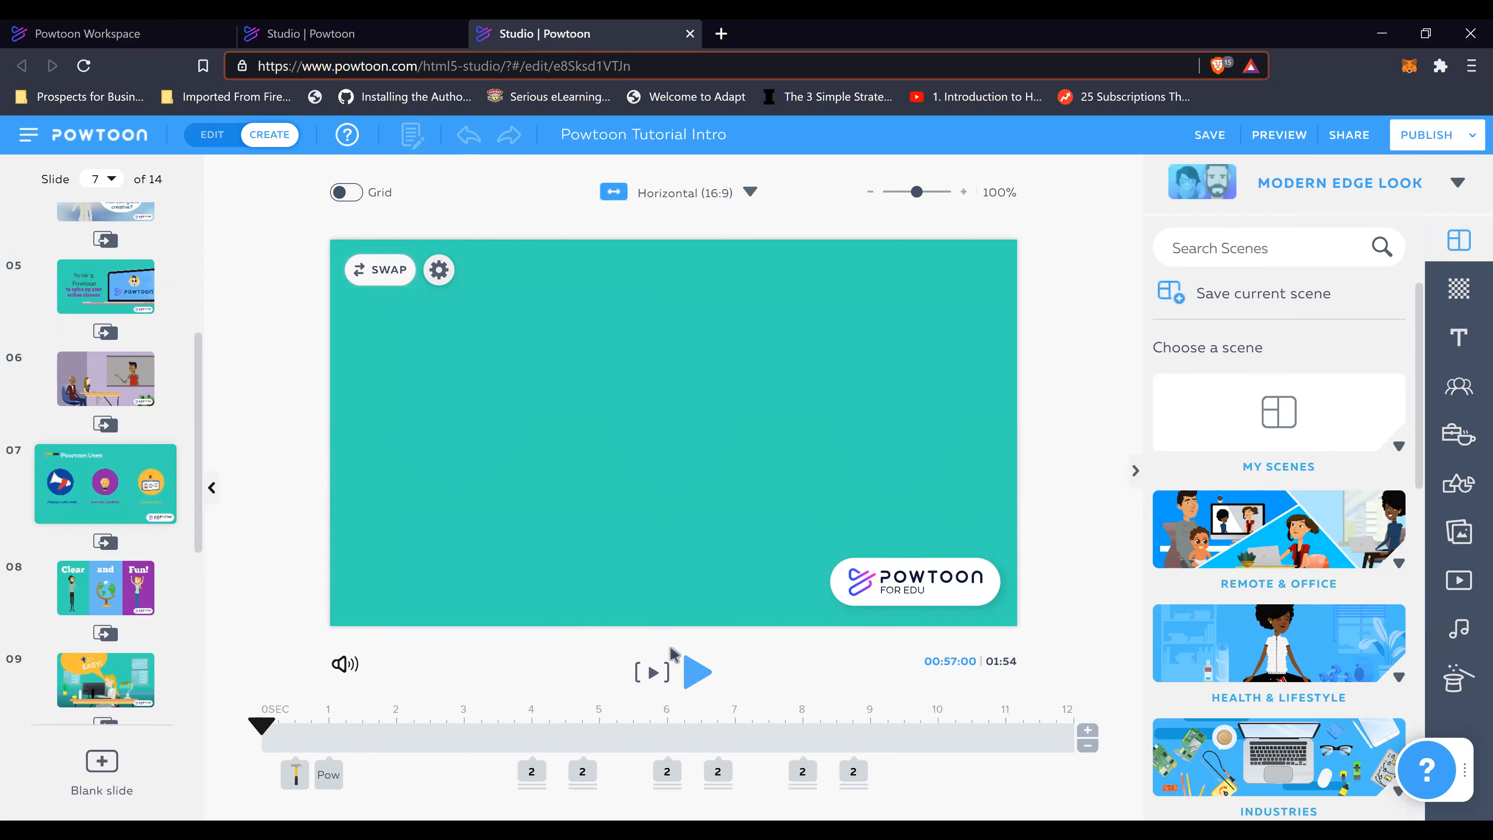
{"action": "left_click", "coordinate": [706, 679]}
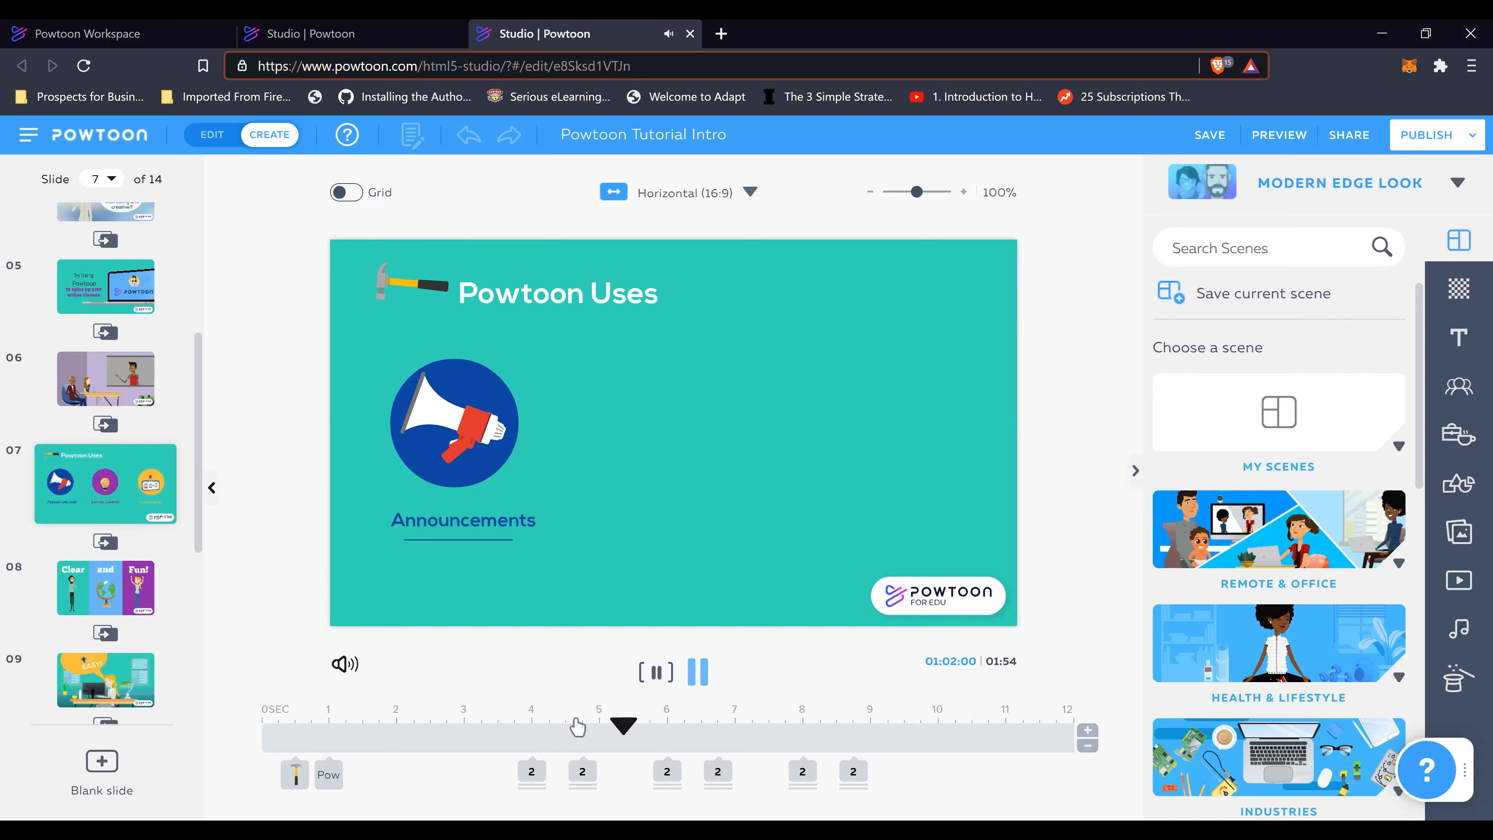
{"action": "left_click", "coordinate": [699, 674]}
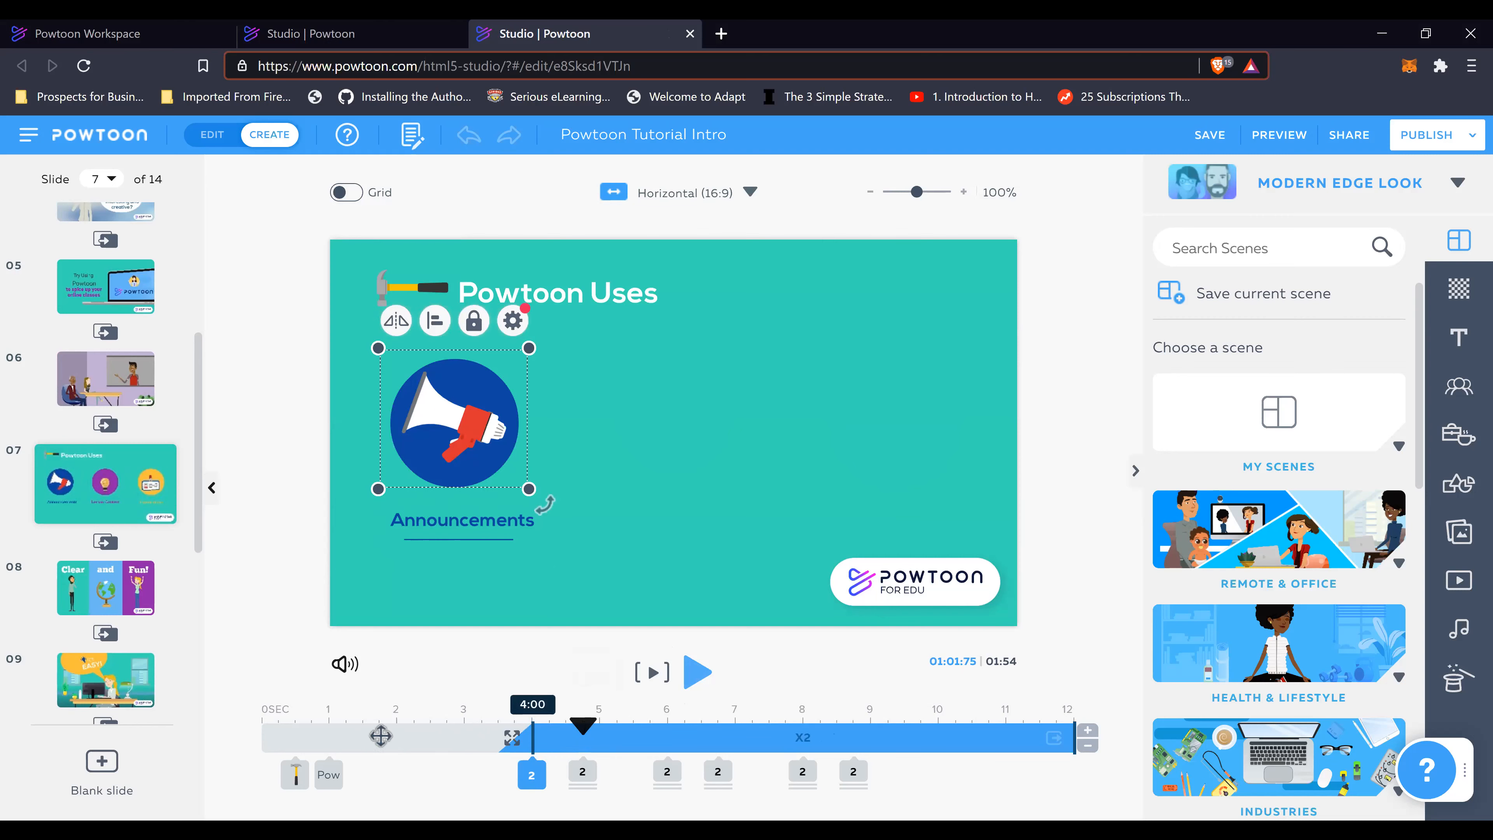
Step: Try an earlier entrance for slide 7's megaphone graphic, undo it, and delay the entrance to 4.25 seconds
{"action": "left_click_drag", "start_coordinate": [533, 737], "coordinate": [381, 736]}
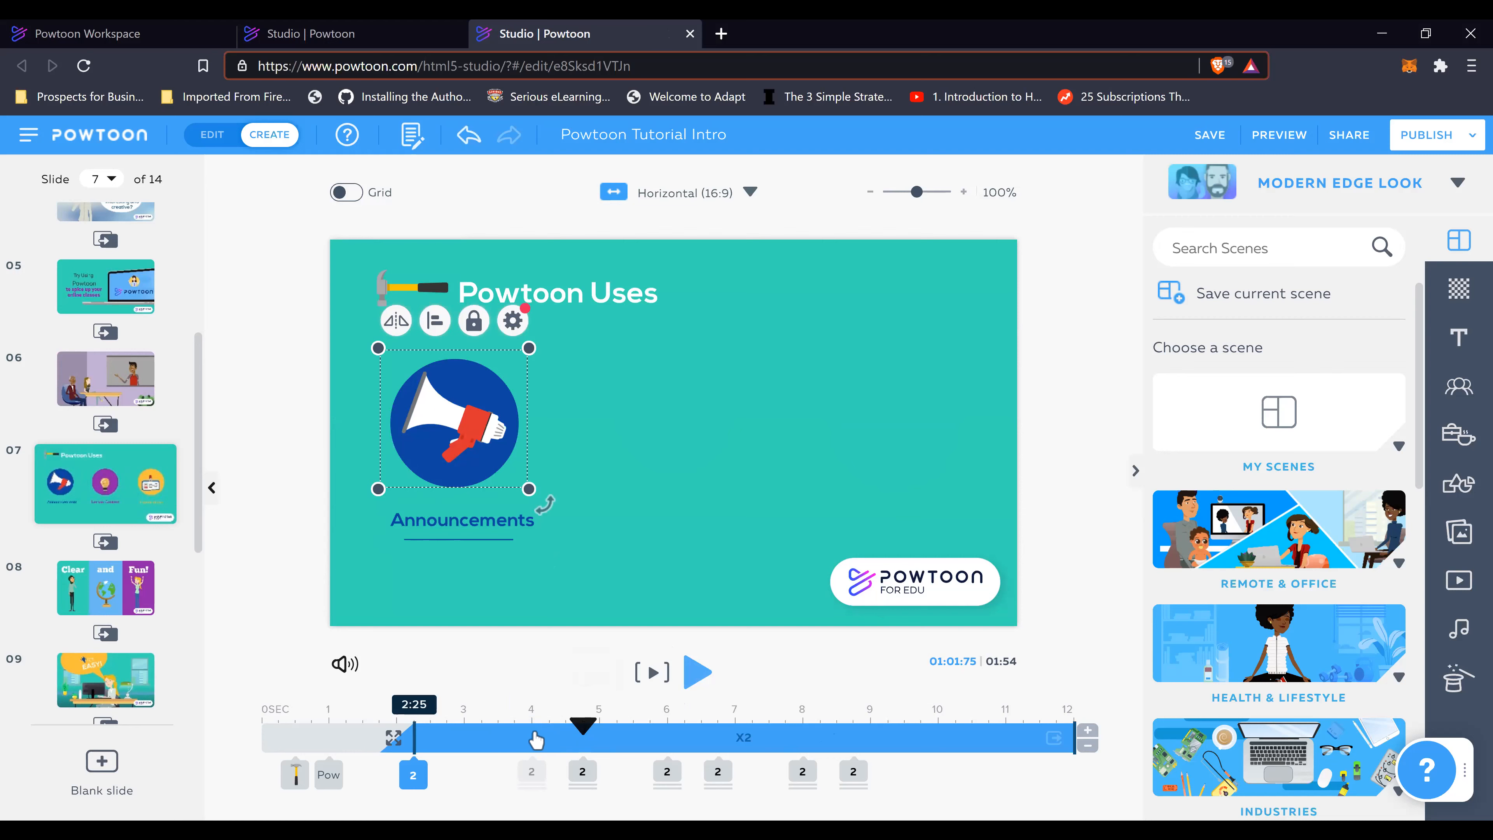
{"action": "key", "text": "ctrl+z"}
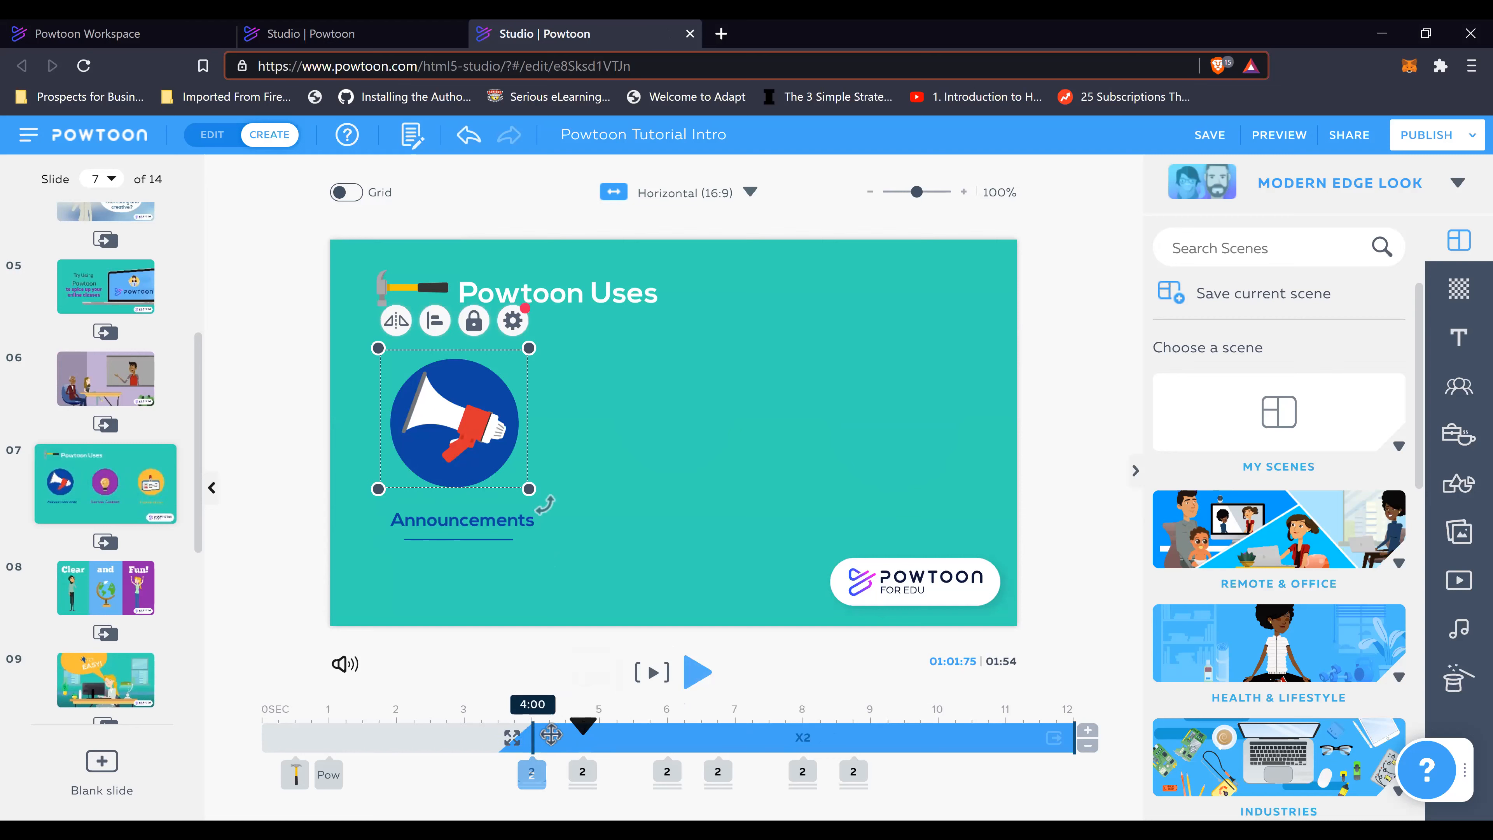
{"action": "left_click_drag", "start_coordinate": [537, 732], "coordinate": [552, 734]}
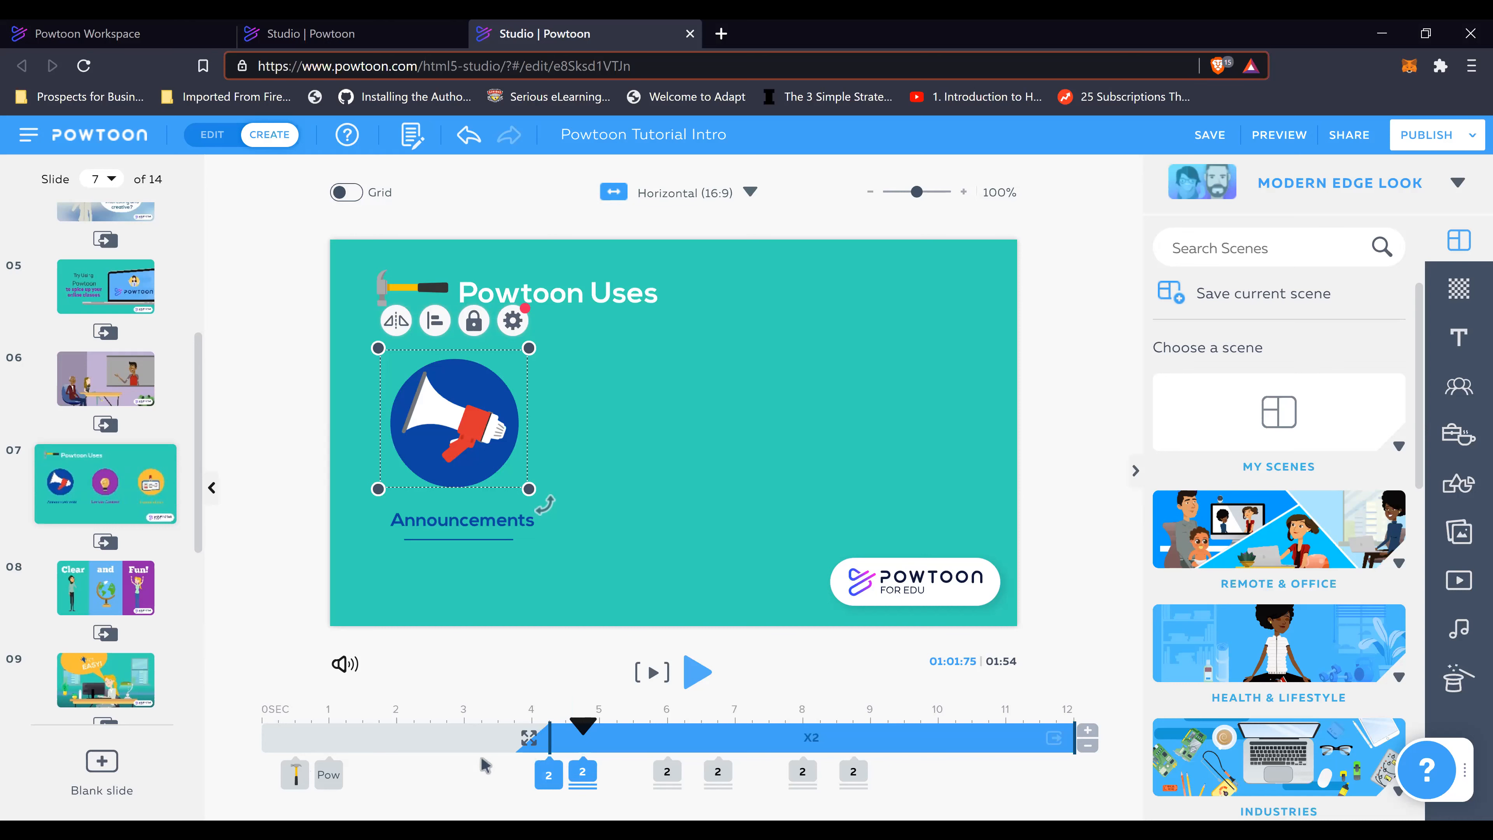
Step: Examine which timeline entries the Powtoon Uses title, the megaphone and its blue circle belong to on slide 7
{"action": "left_click", "coordinate": [329, 777]}
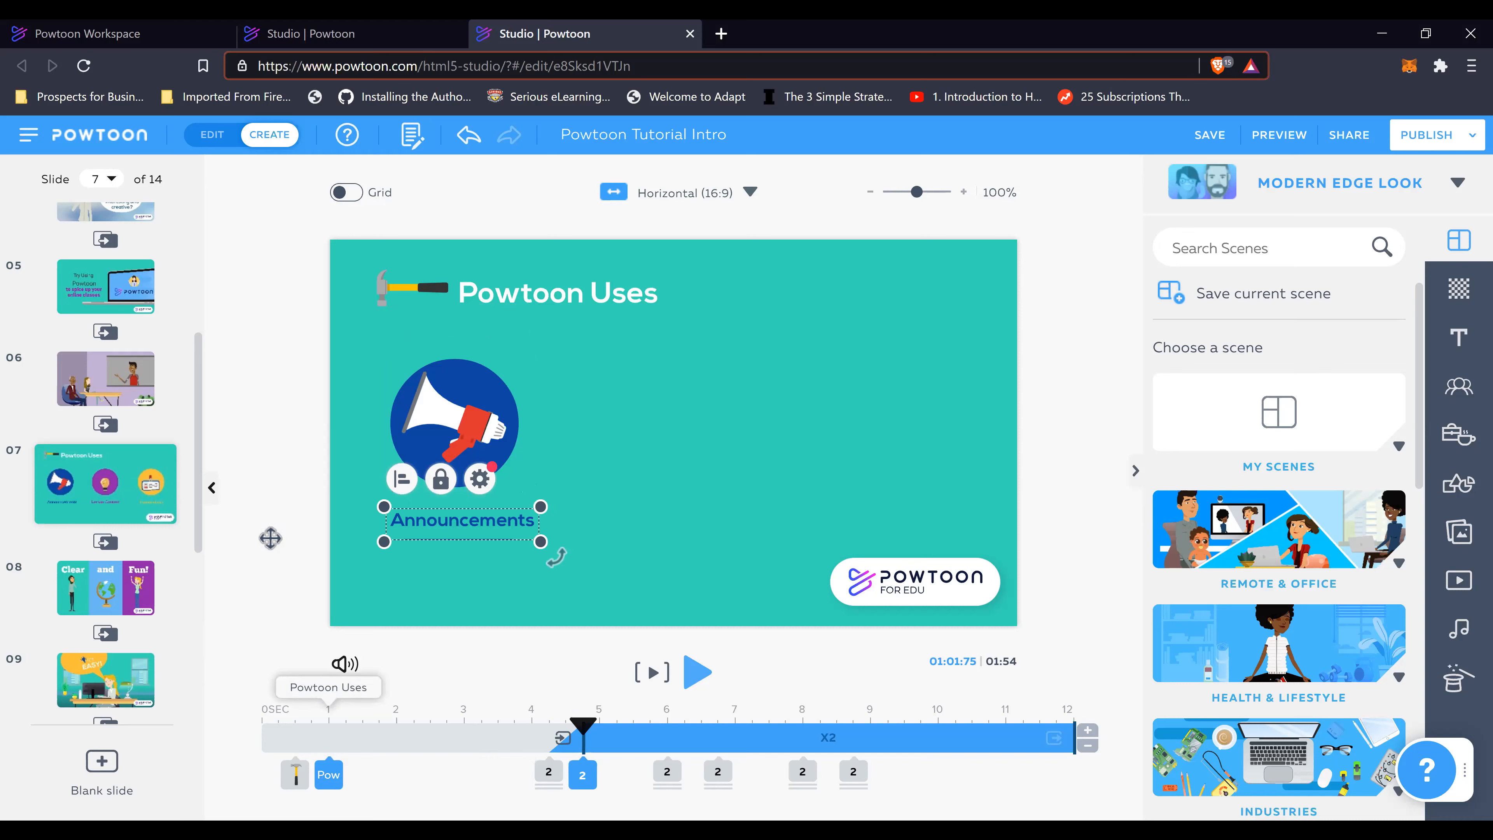
{"action": "left_click", "coordinate": [464, 417]}
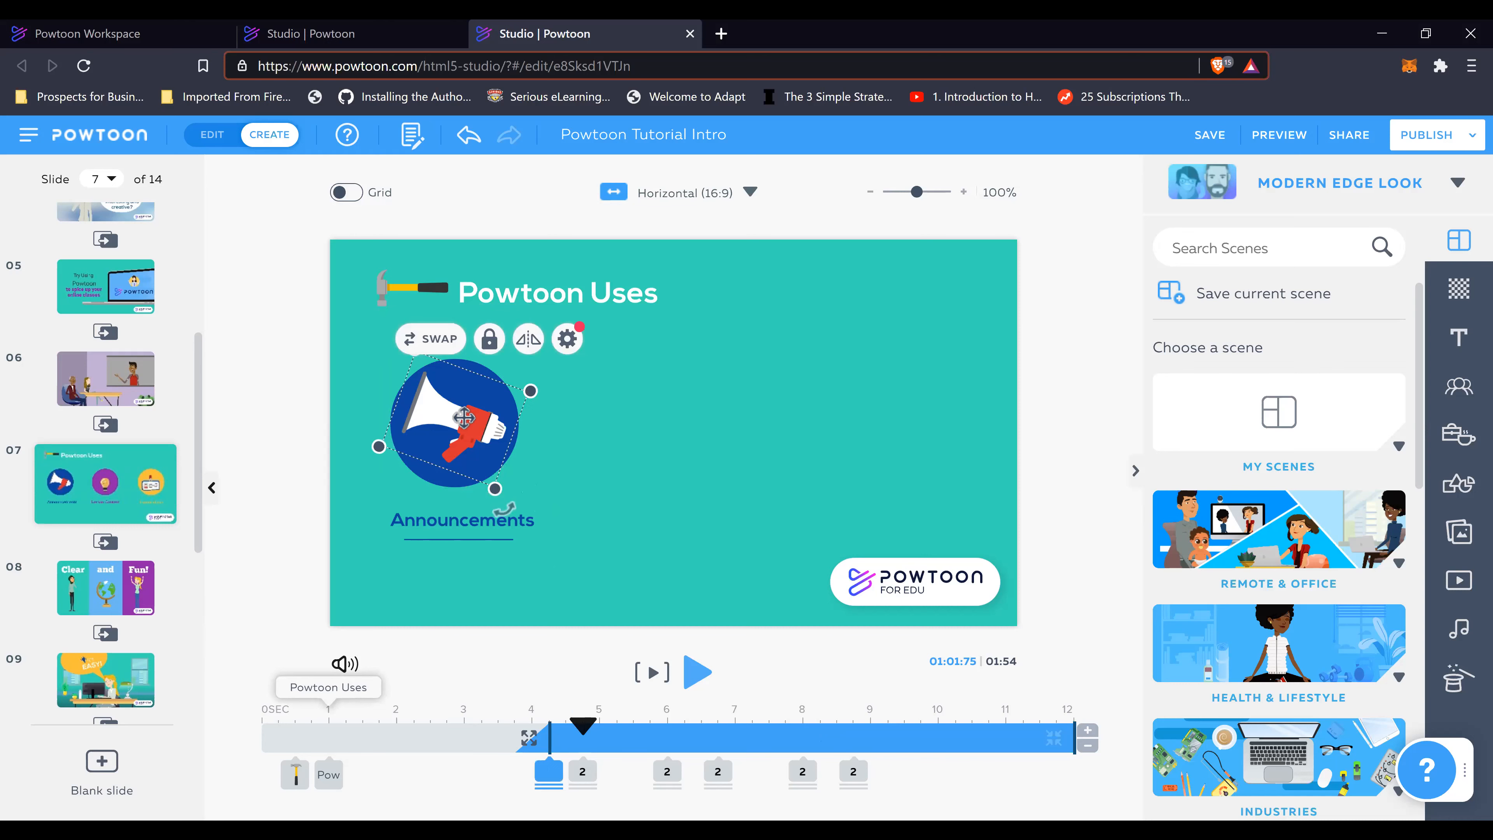
{"action": "left_click", "coordinate": [429, 486]}
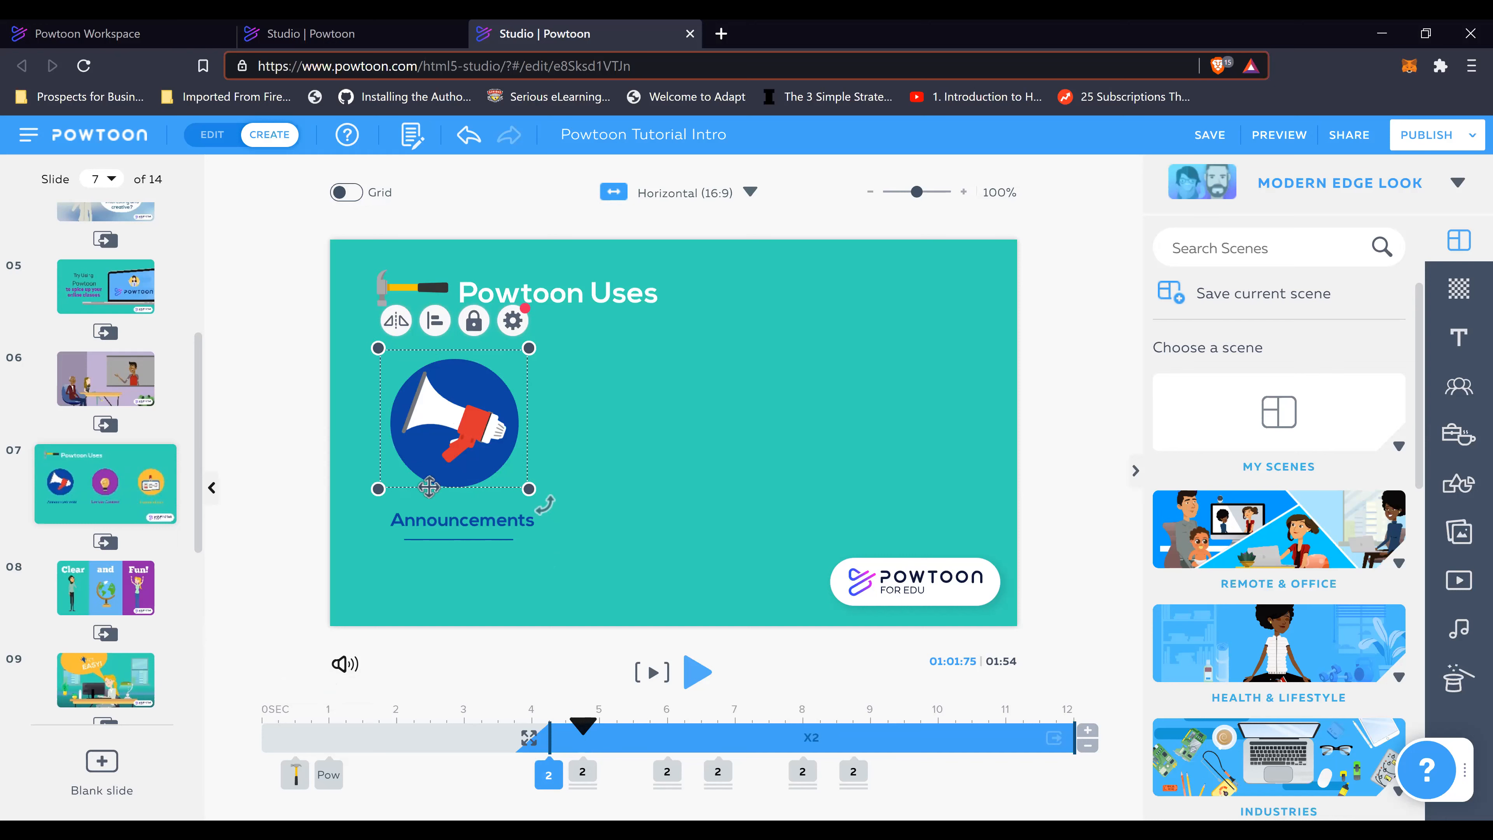
{"action": "left_click", "coordinate": [448, 441]}
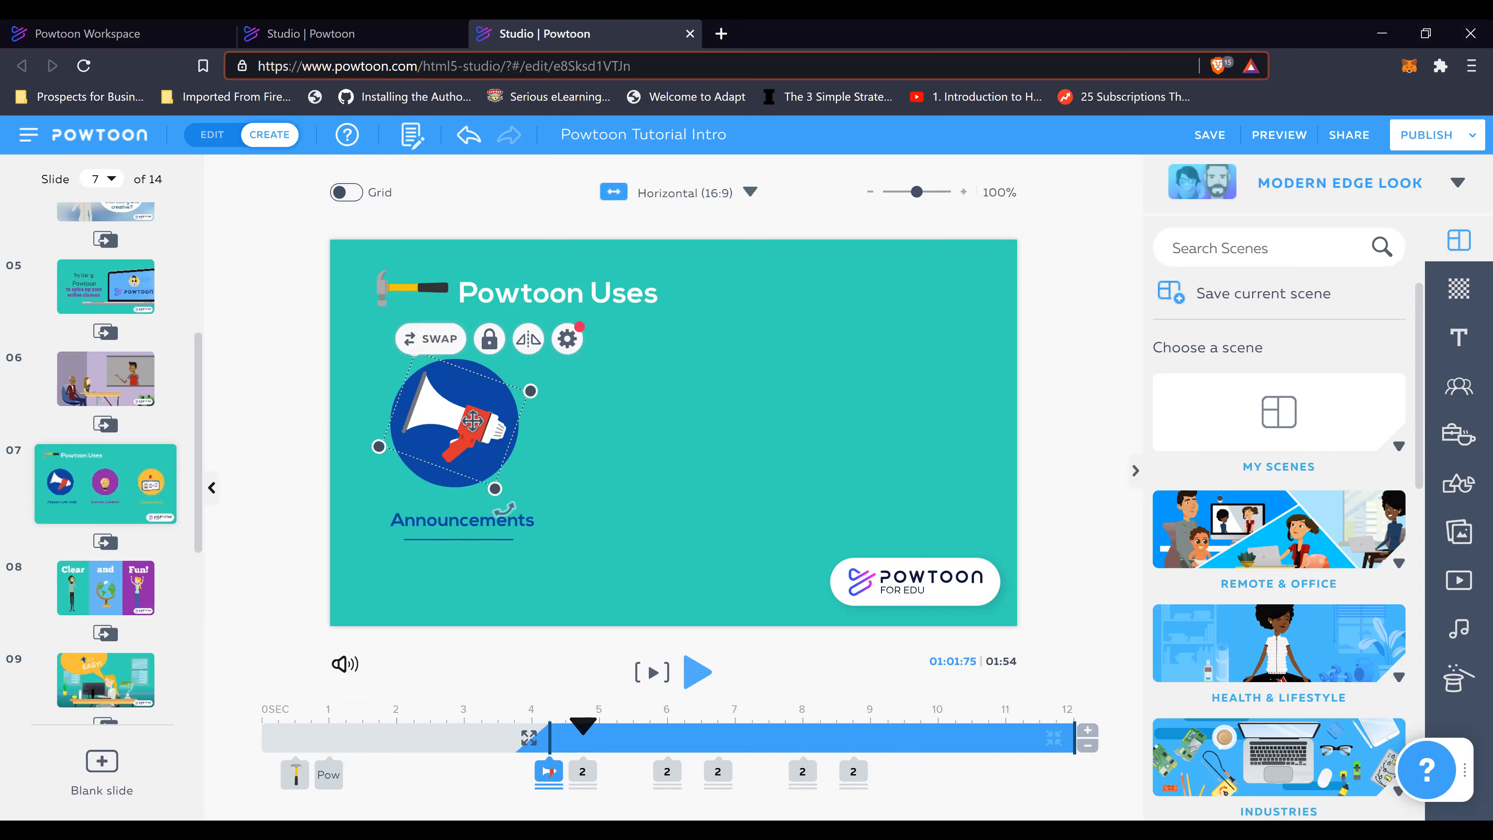
Step: Make the megaphone graphic and the Announcements text on slide 7 enter together at 2 seconds, and deselect them
{"action": "left_click", "coordinate": [369, 410]}
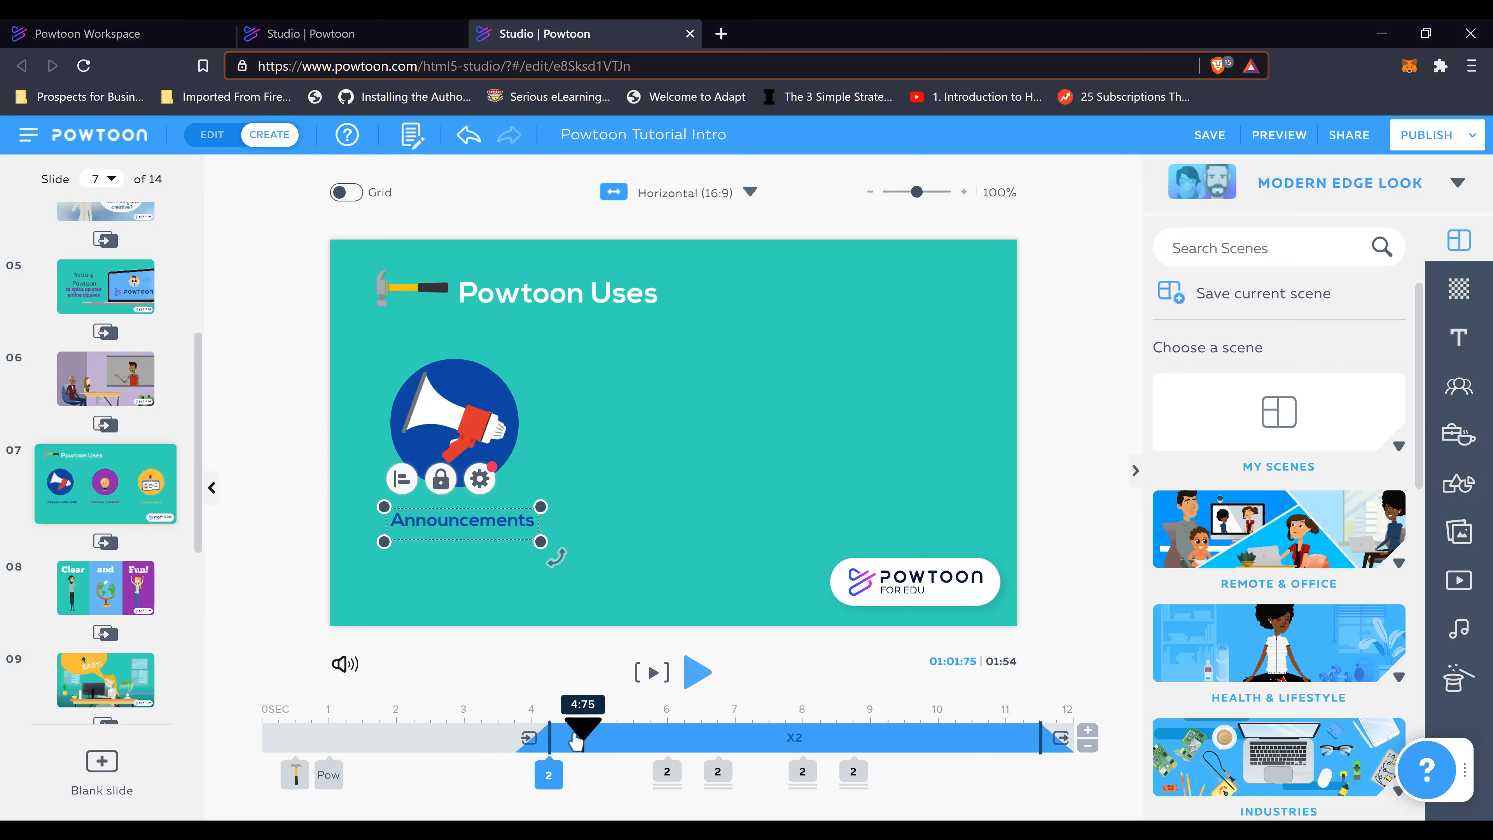
{"action": "left_click", "coordinate": [451, 772]}
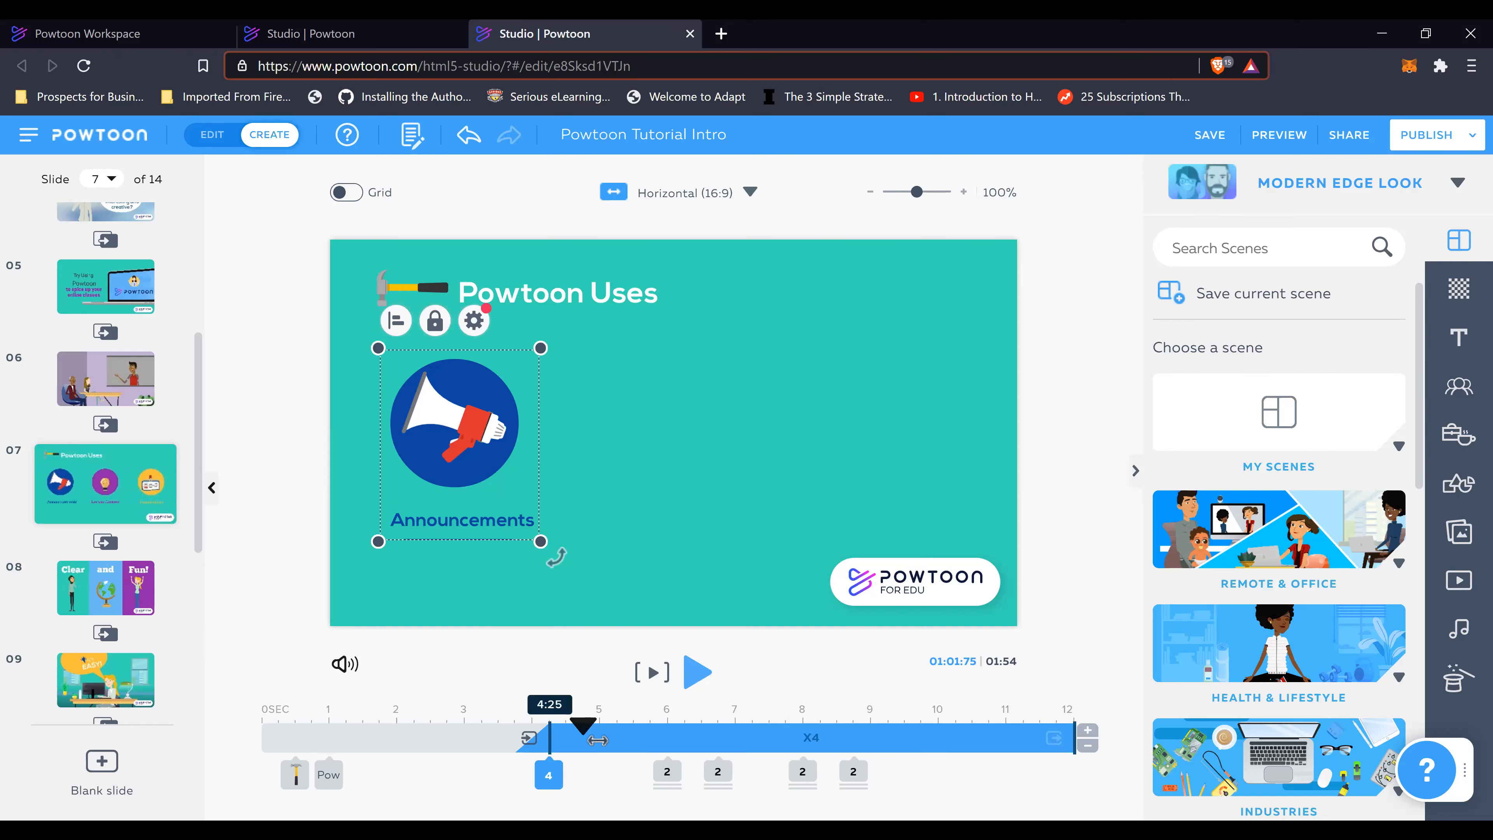
{"action": "left_click_drag", "start_coordinate": [632, 739], "coordinate": [634, 739]}
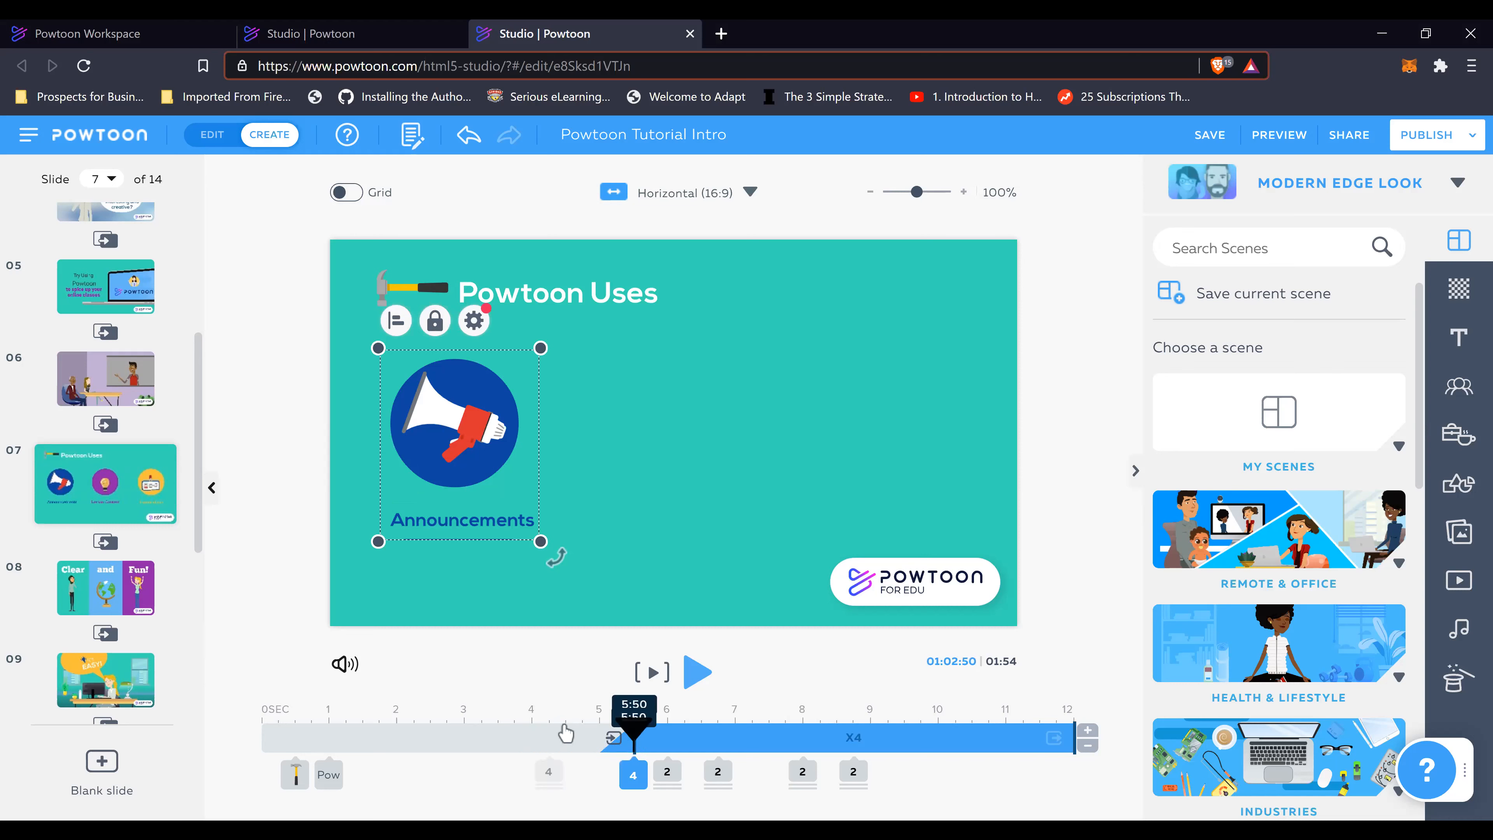
{"action": "left_click_drag", "start_coordinate": [462, 736], "coordinate": [400, 753]}
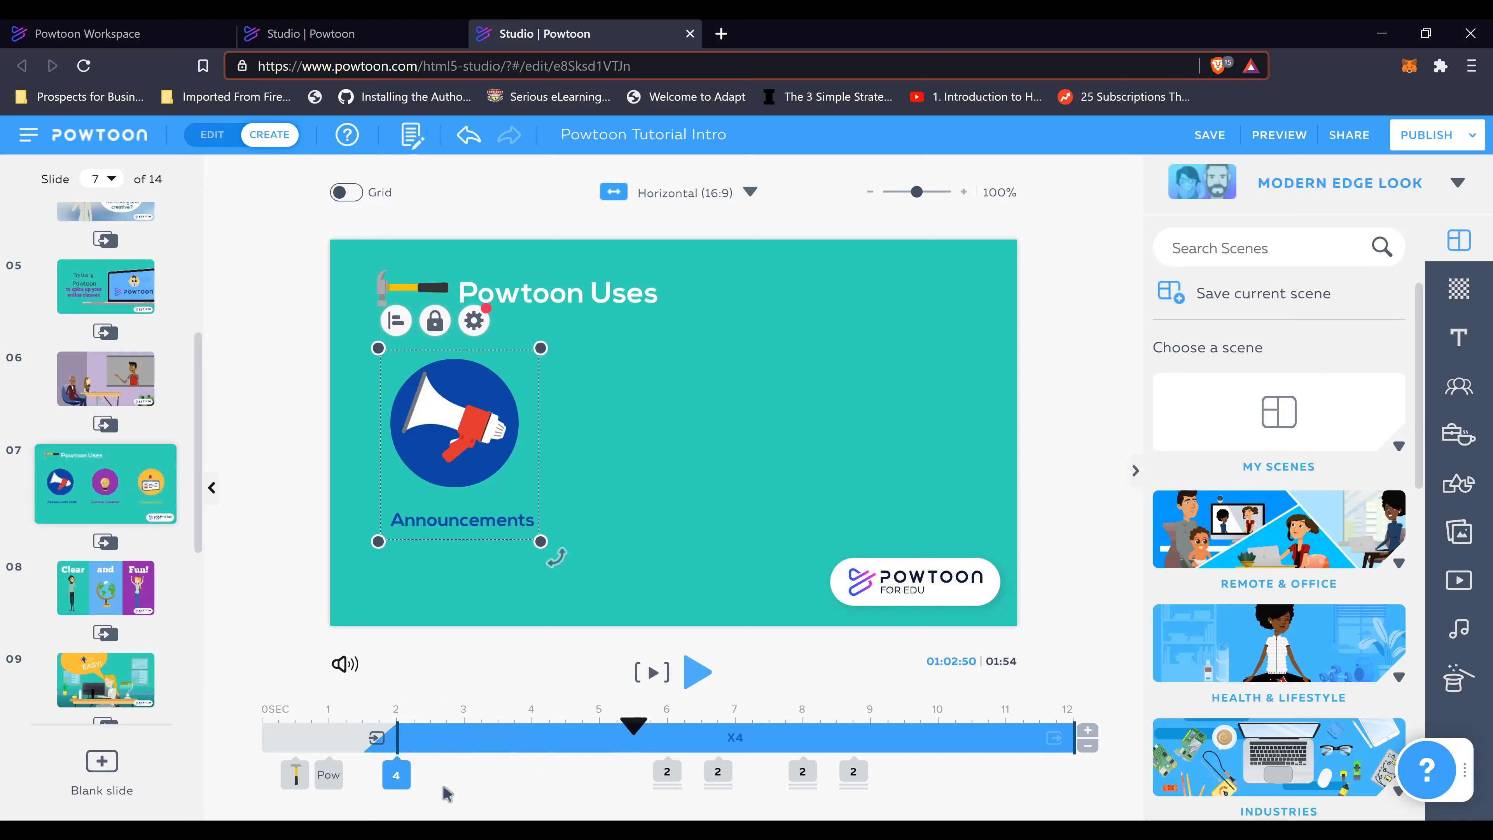
{"action": "left_click", "coordinate": [361, 784]}
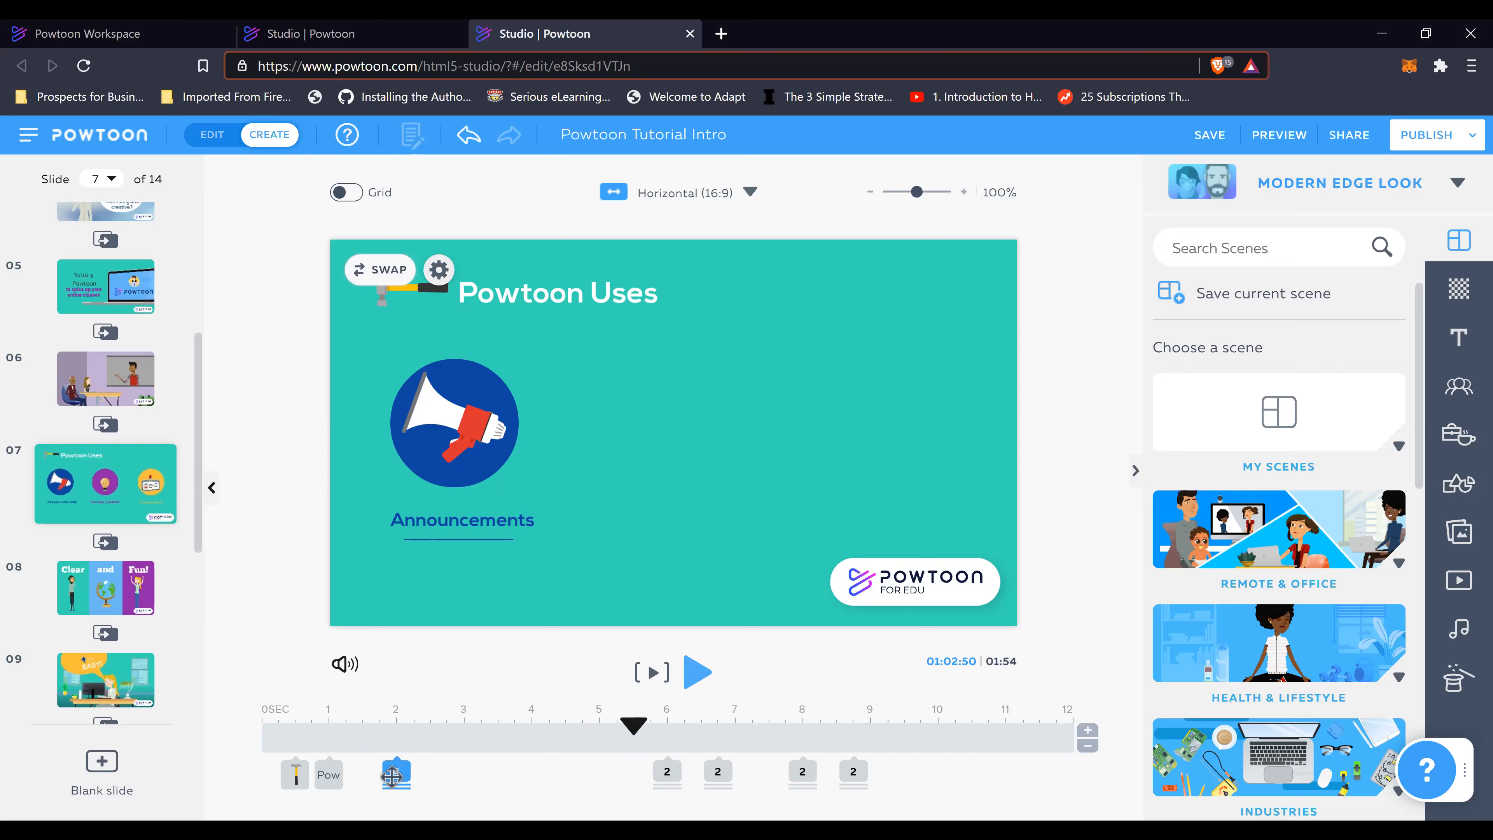
Step: Select the megaphone's timeline entry on slide 7, and open slide 8 with the It's EASY! speech bubble
{"action": "left_click", "coordinate": [398, 766]}
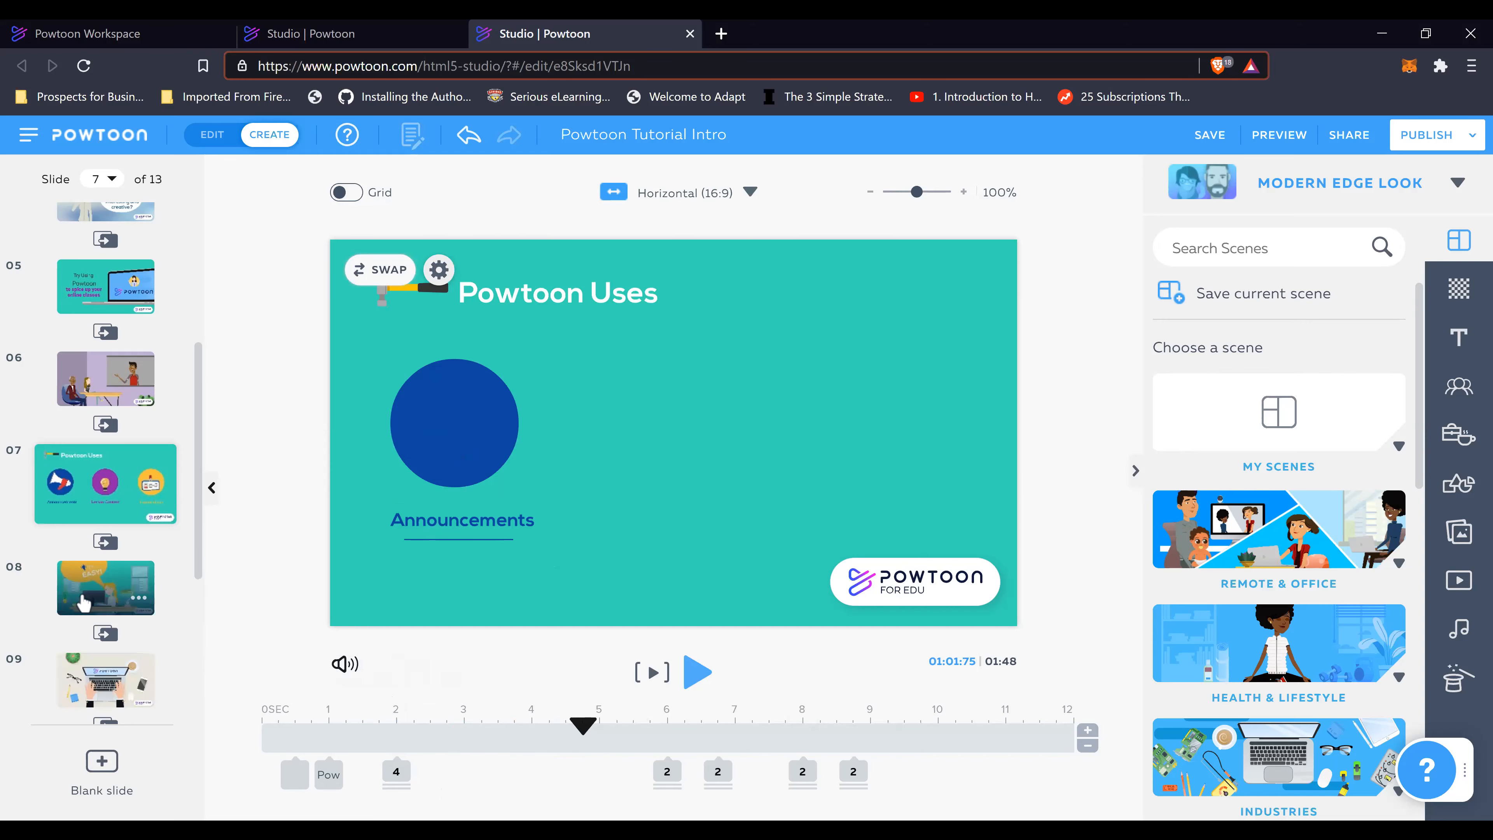
{"action": "left_click", "coordinate": [84, 602]}
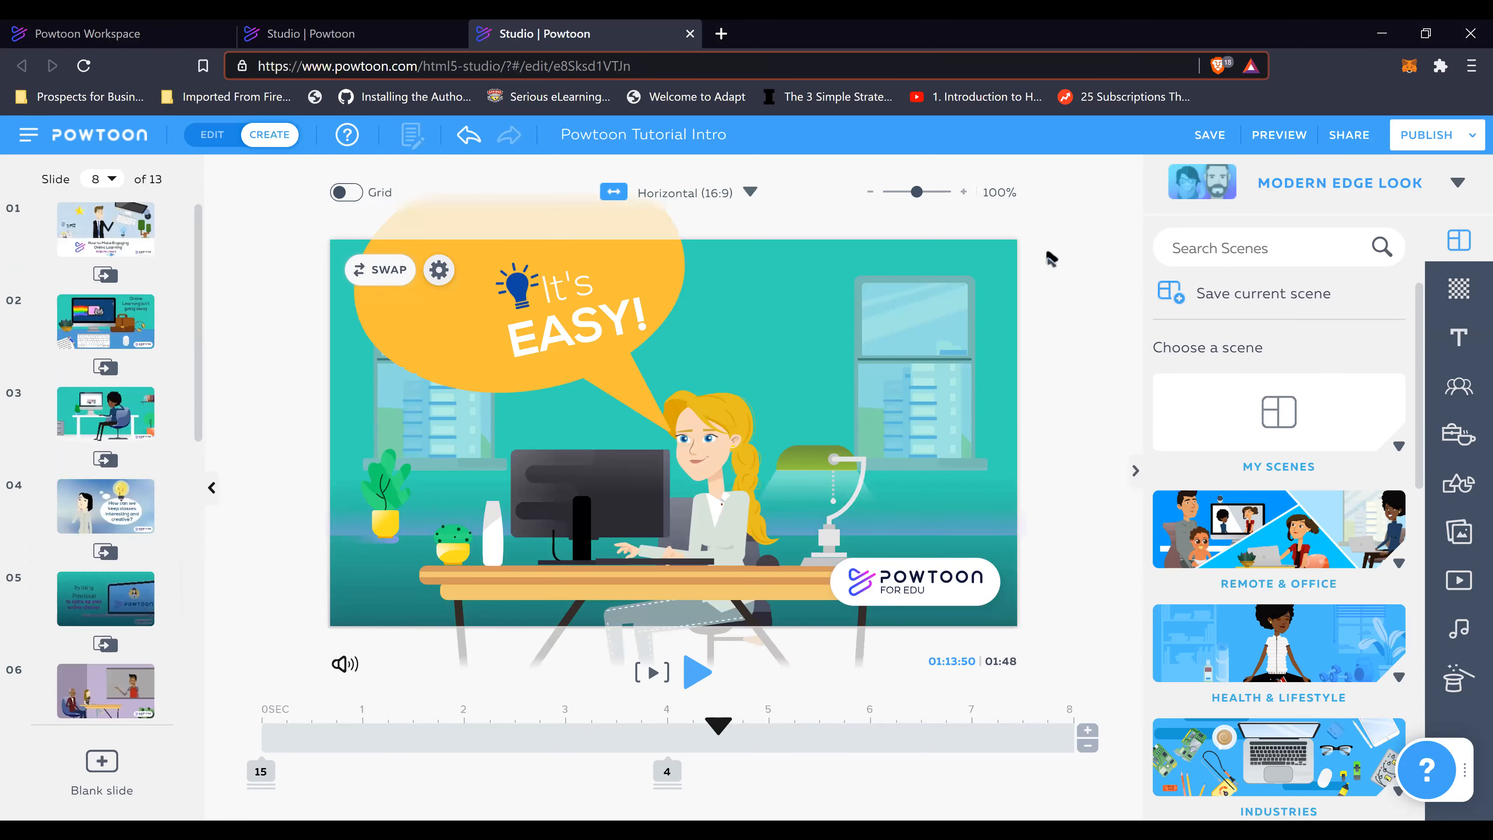
Step: Switch to the Teacher Intro project and play it from the 1-second mark of slide 2 into slide 3
{"action": "left_click", "coordinate": [295, 35]}
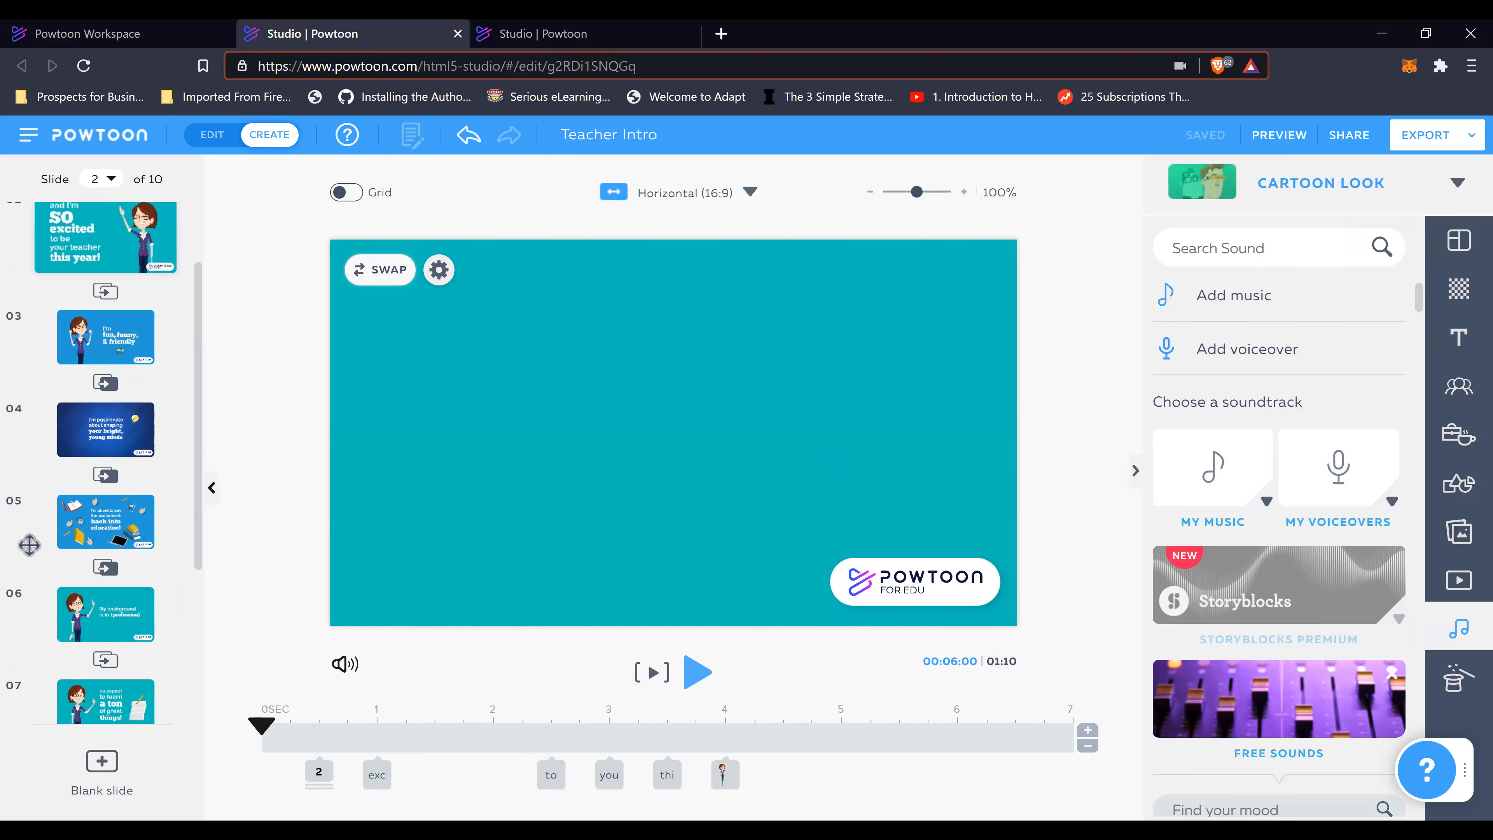
{"action": "scroll", "coordinate": [152, 452], "scroll_direction": "down", "scroll_amount": 1}
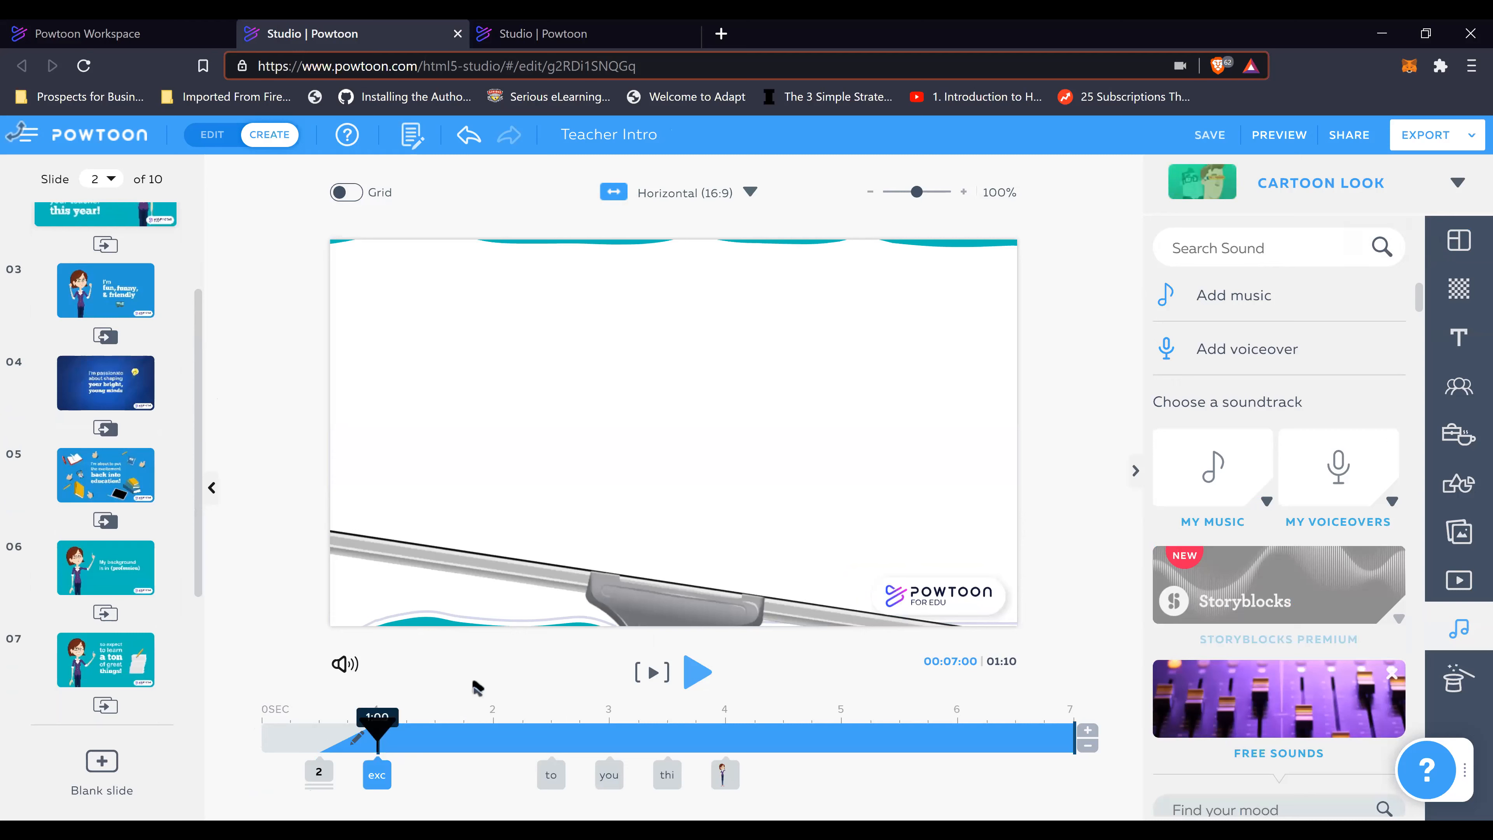
{"action": "left_click", "coordinate": [700, 674]}
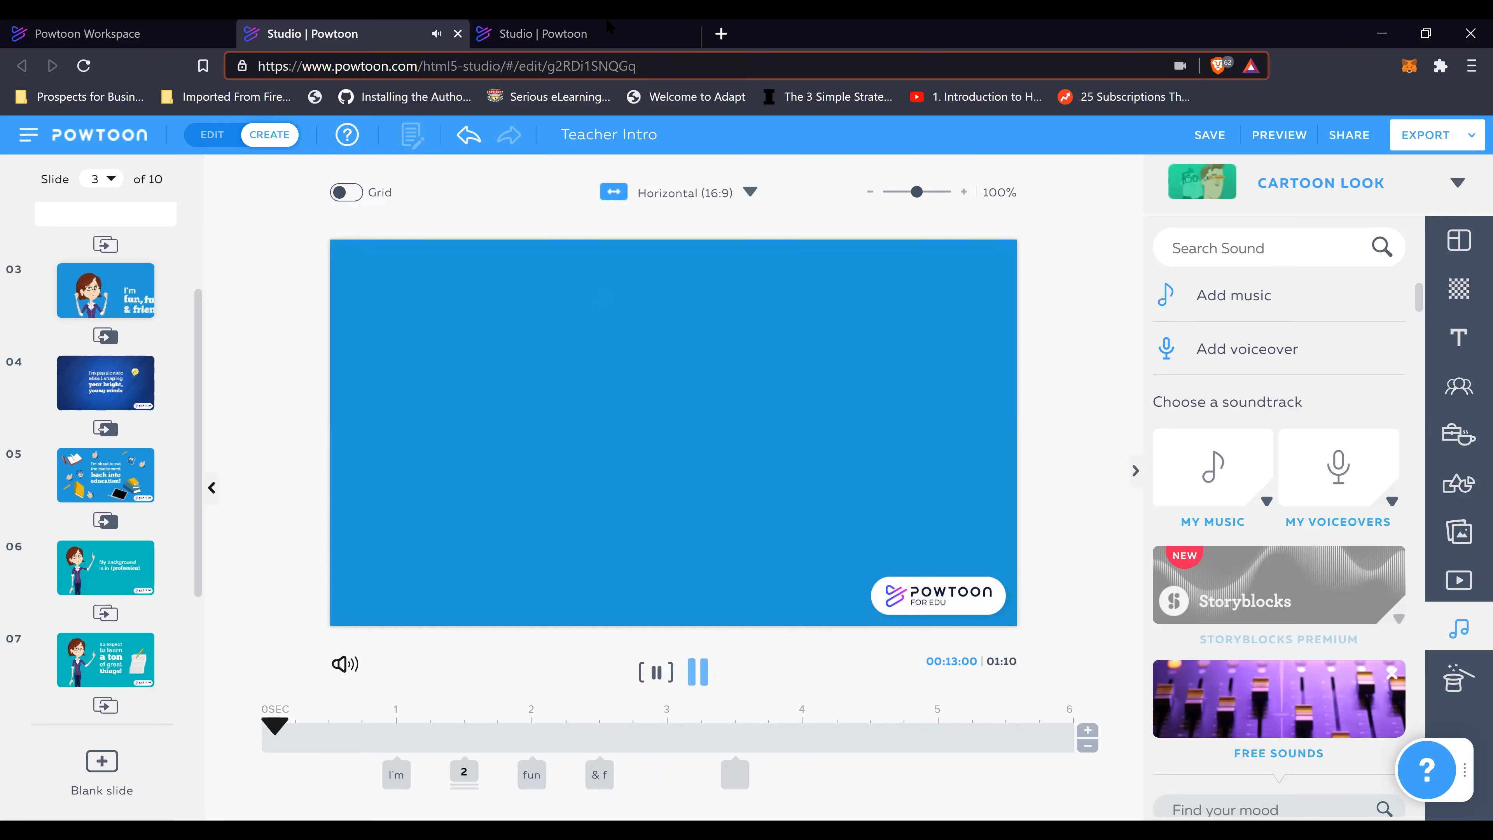
Step: Close the Teacher Intro project and return to slide 8 of the Powtoon Tutorial Intro project
{"action": "left_click", "coordinate": [589, 30]}
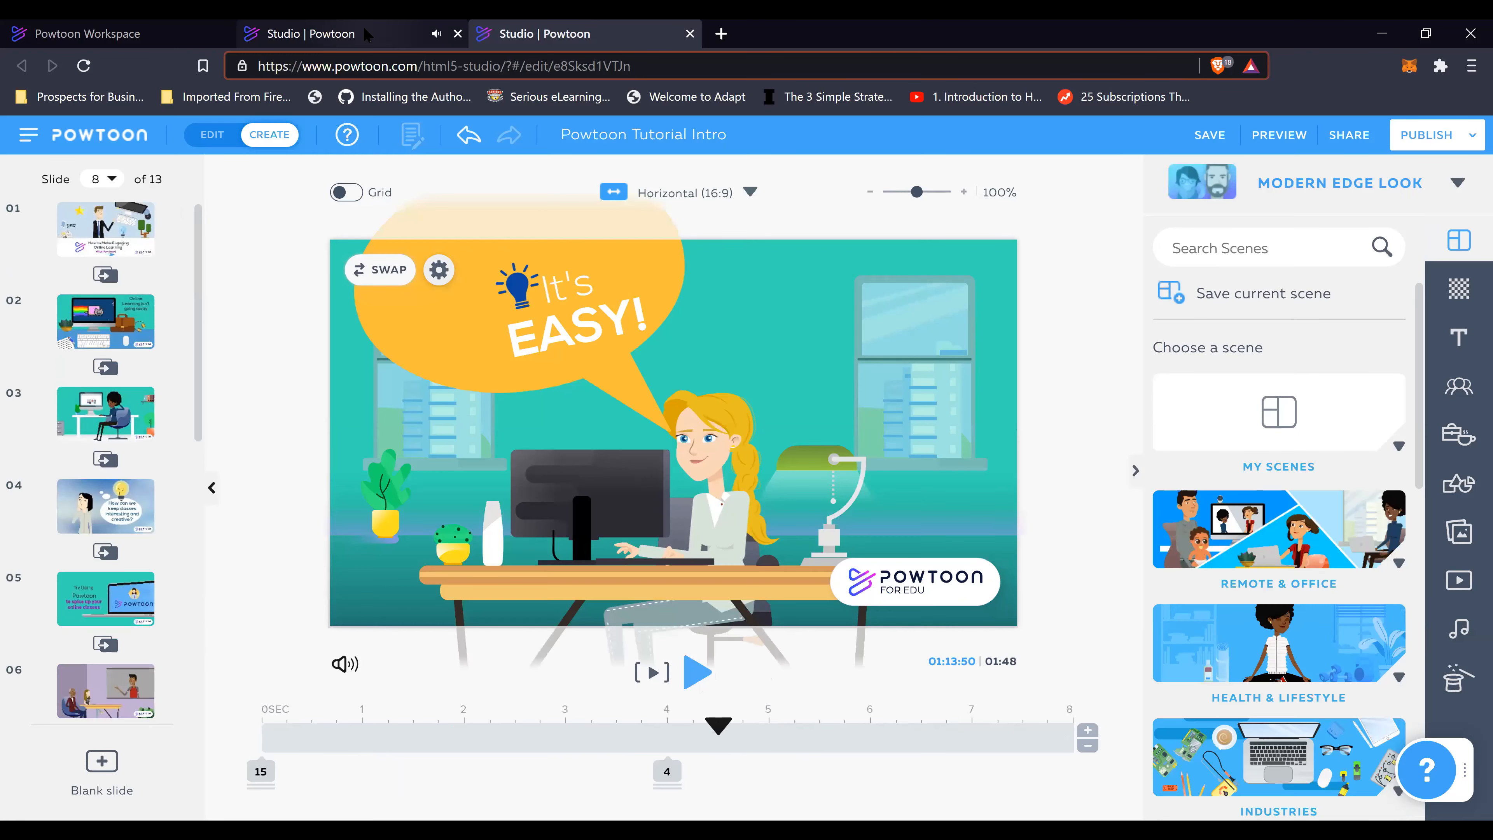
{"action": "left_click", "coordinate": [353, 34]}
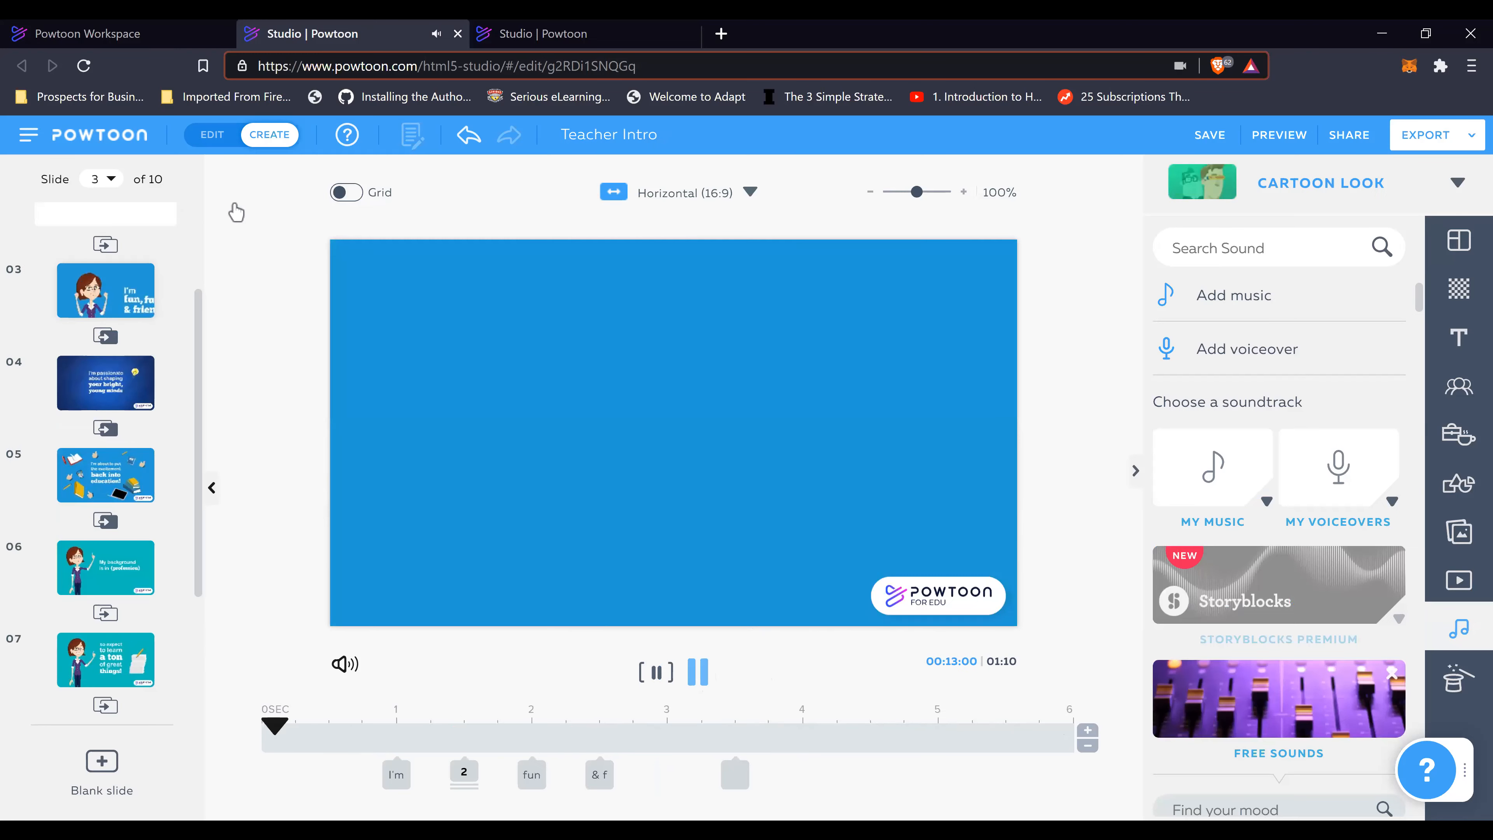
{"action": "left_click", "coordinate": [458, 33]}
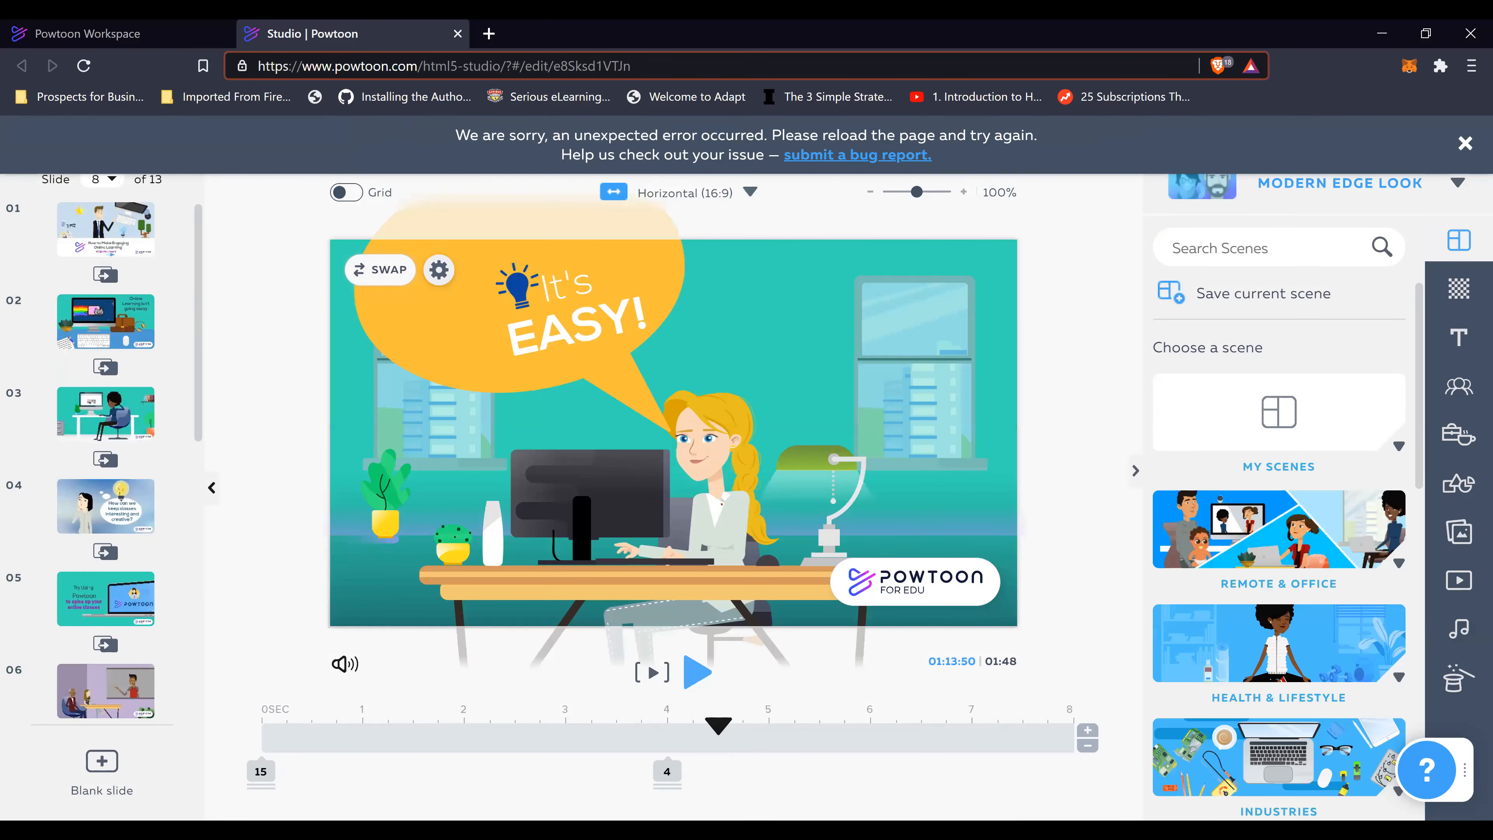
Step: Add three seconds to slide 8 at its 7-second mark, making the slide 11 seconds long
{"action": "left_click", "coordinate": [1073, 653]}
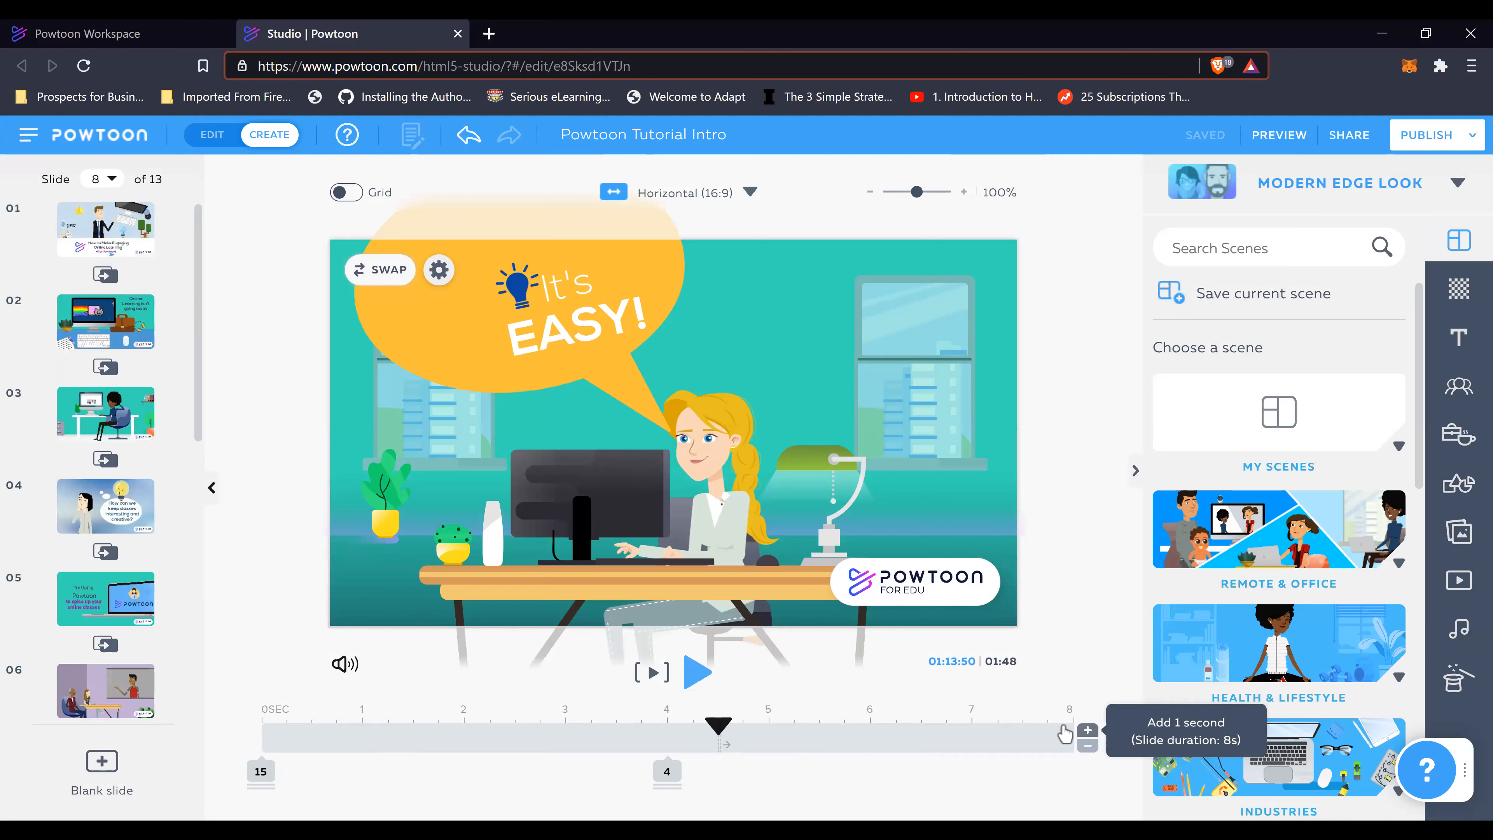
{"action": "left_click", "coordinate": [969, 721]}
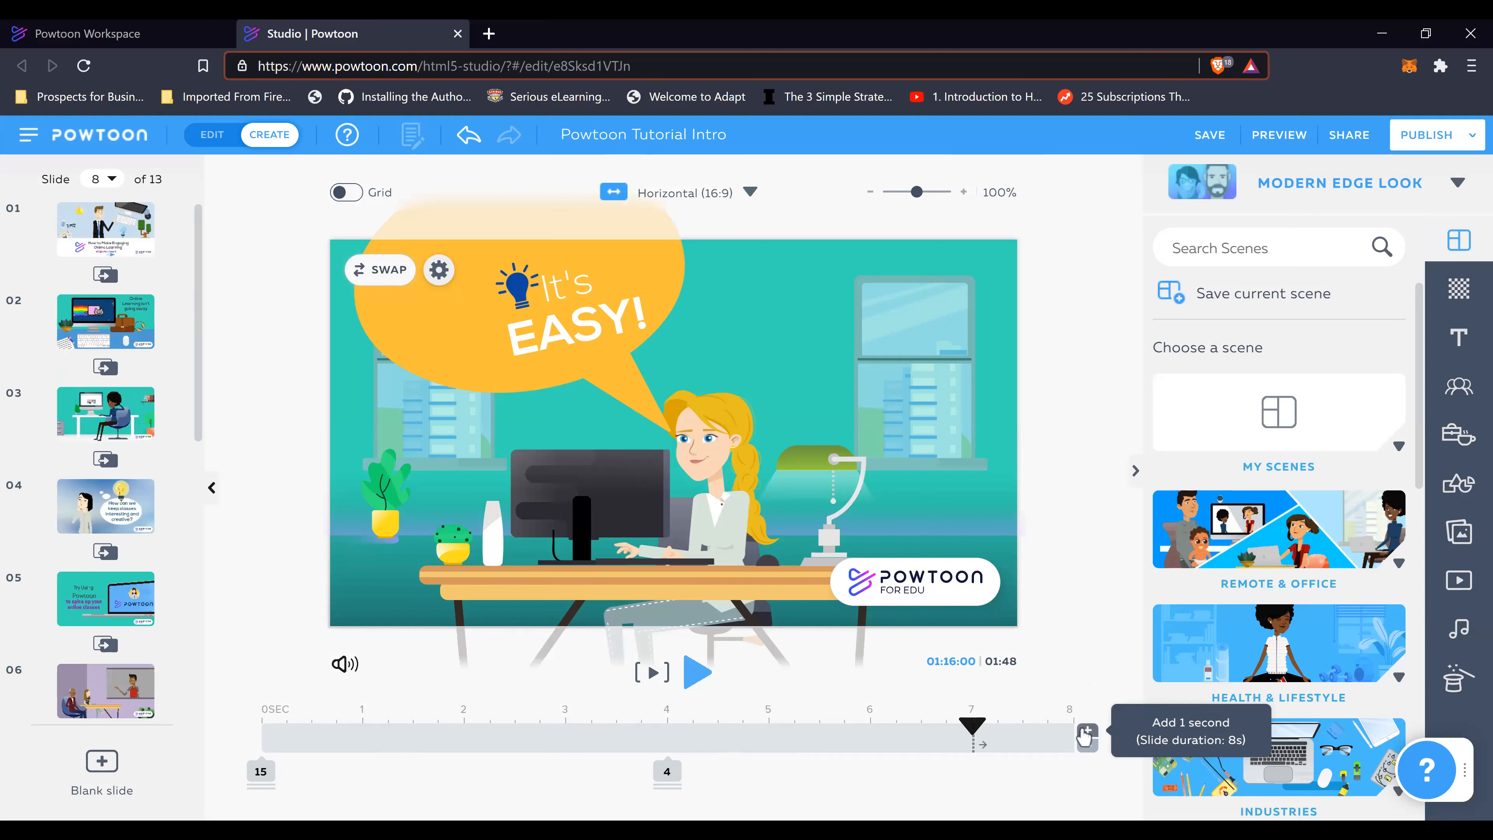
{"action": "left_click", "coordinate": [1086, 732]}
{"action": "left_click", "coordinate": [1087, 732]}
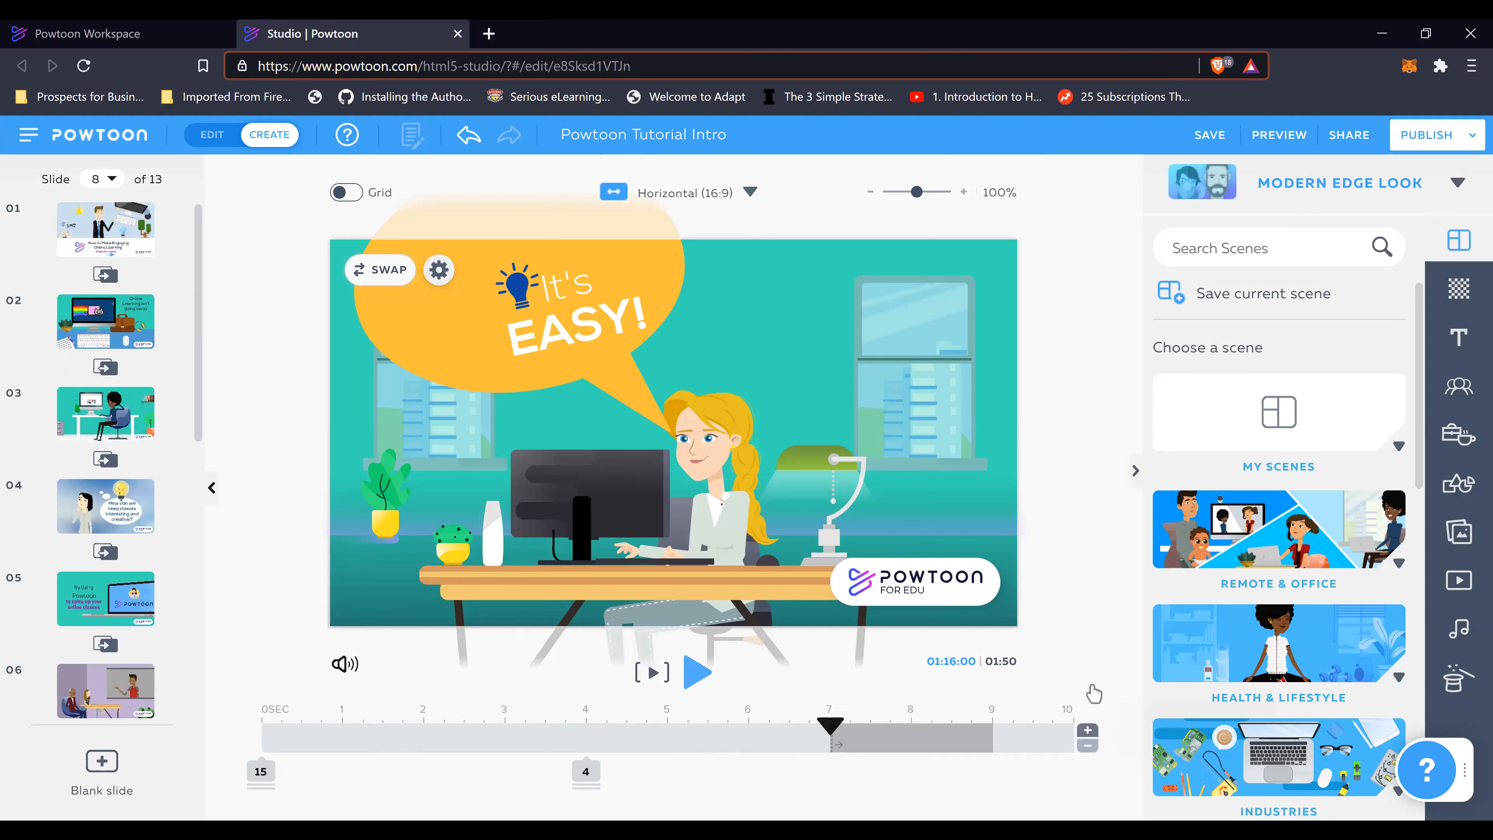
{"action": "left_click", "coordinate": [1087, 729]}
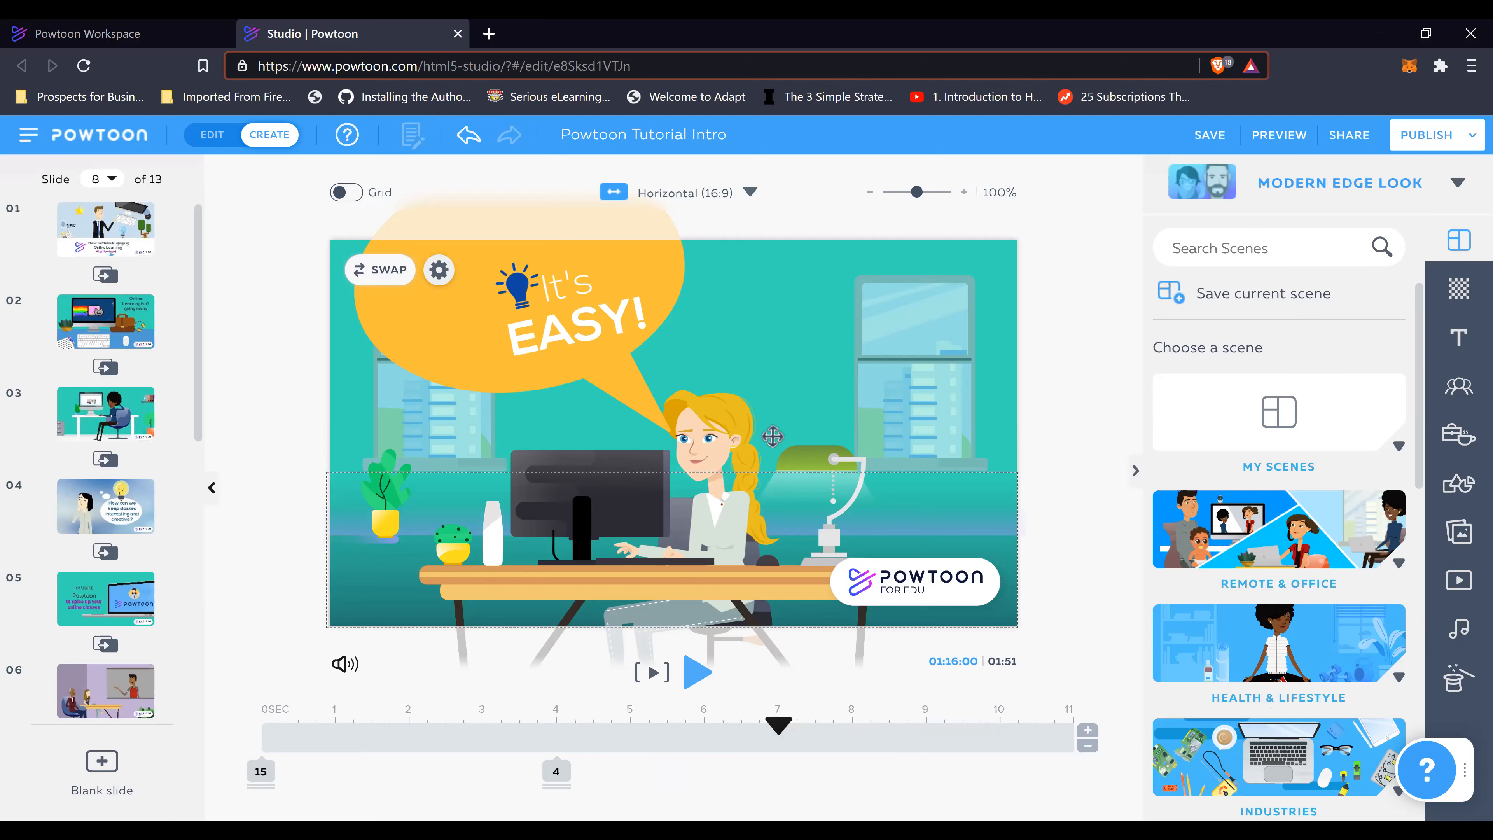
Step: Look through the project's slides from first to last and save the project
{"action": "scroll", "coordinate": [88, 406], "scroll_direction": "down", "scroll_amount": 7}
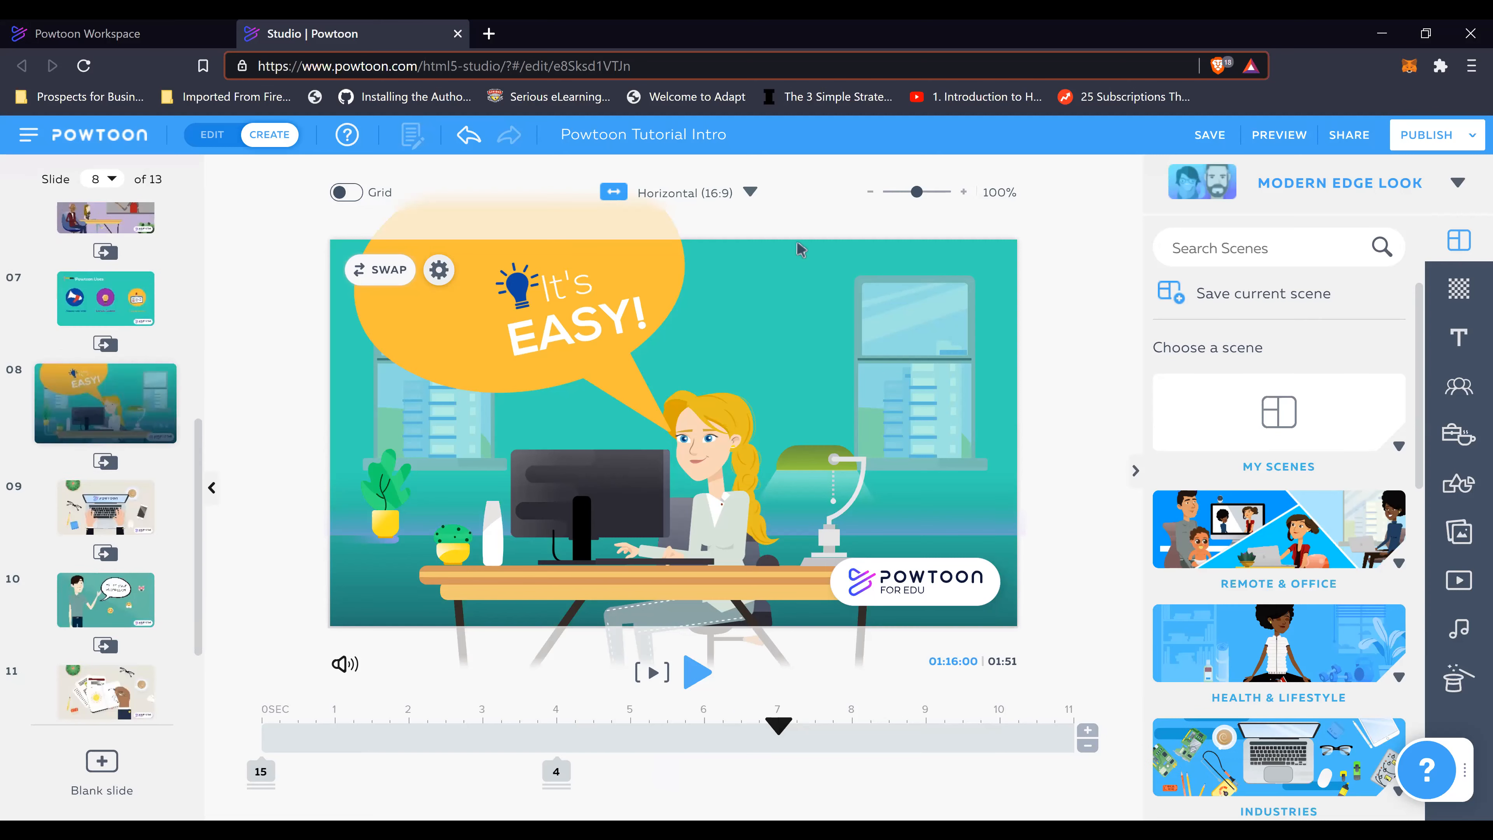
{"action": "scroll", "coordinate": [71, 454], "scroll_direction": "down", "scroll_amount": 3}
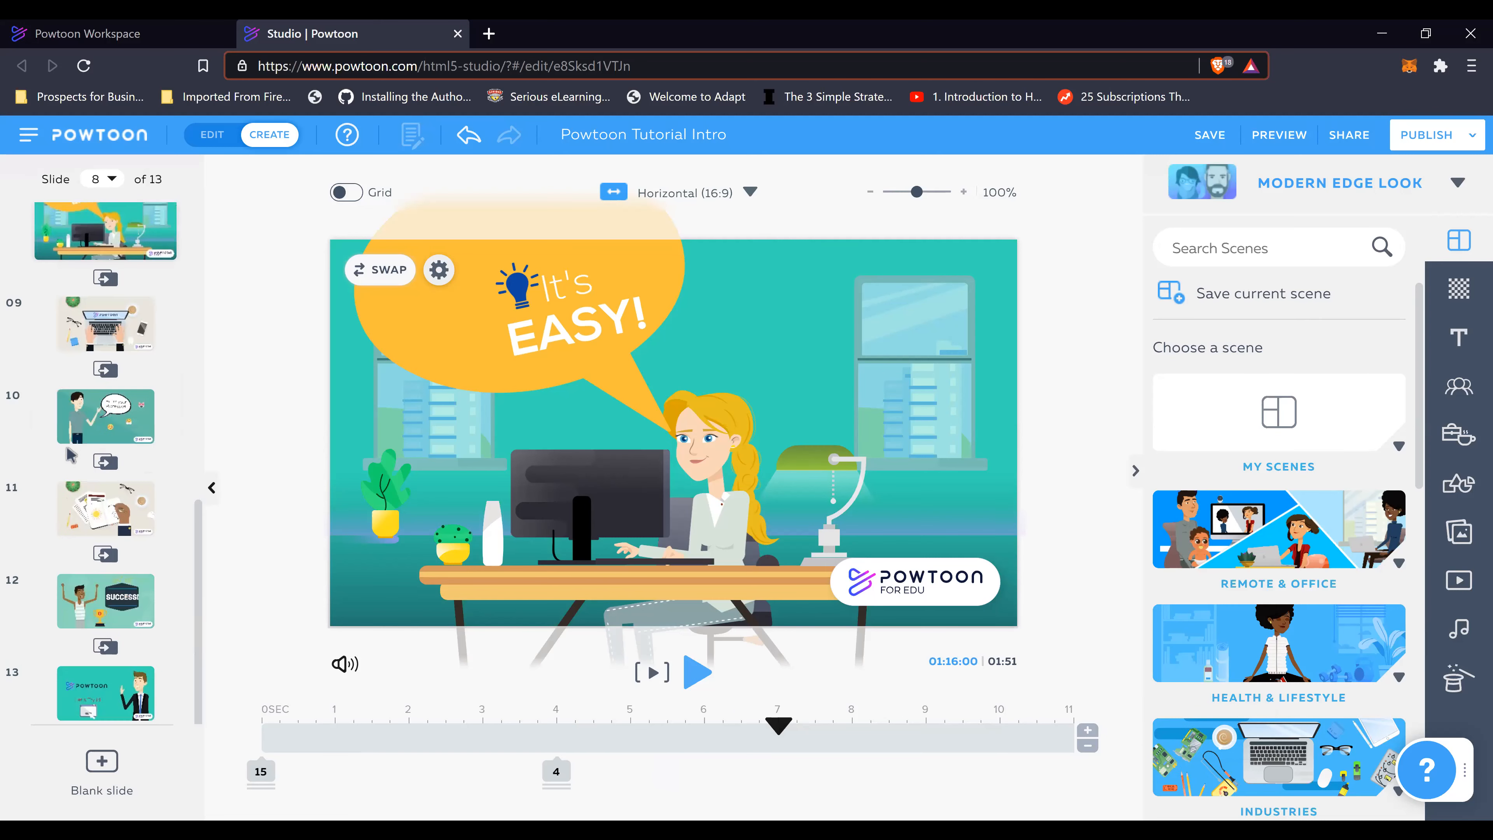
{"action": "scroll", "coordinate": [70, 454], "scroll_direction": "up", "scroll_amount": 10}
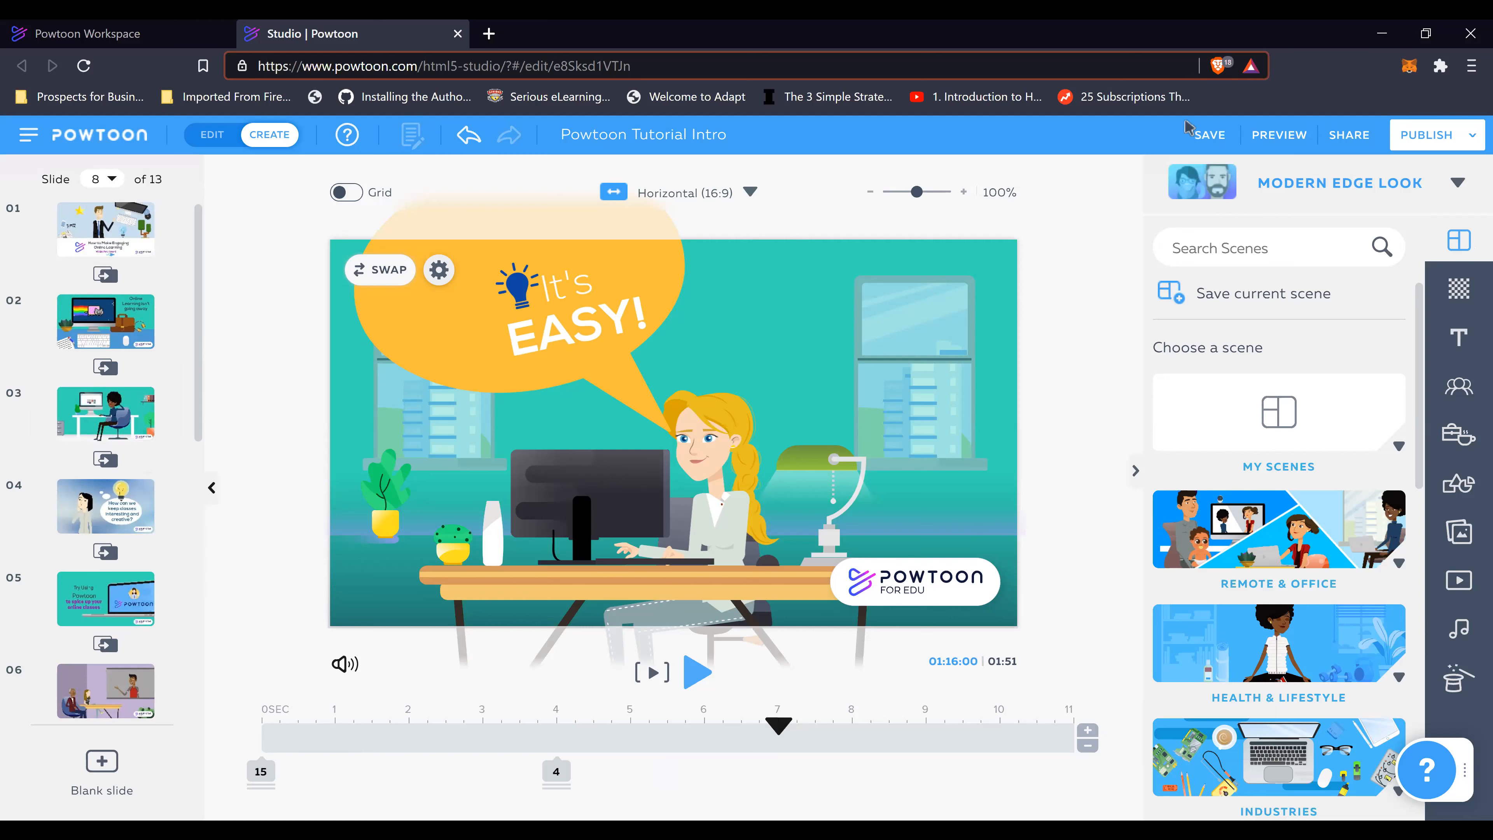
{"action": "left_click", "coordinate": [1210, 139]}
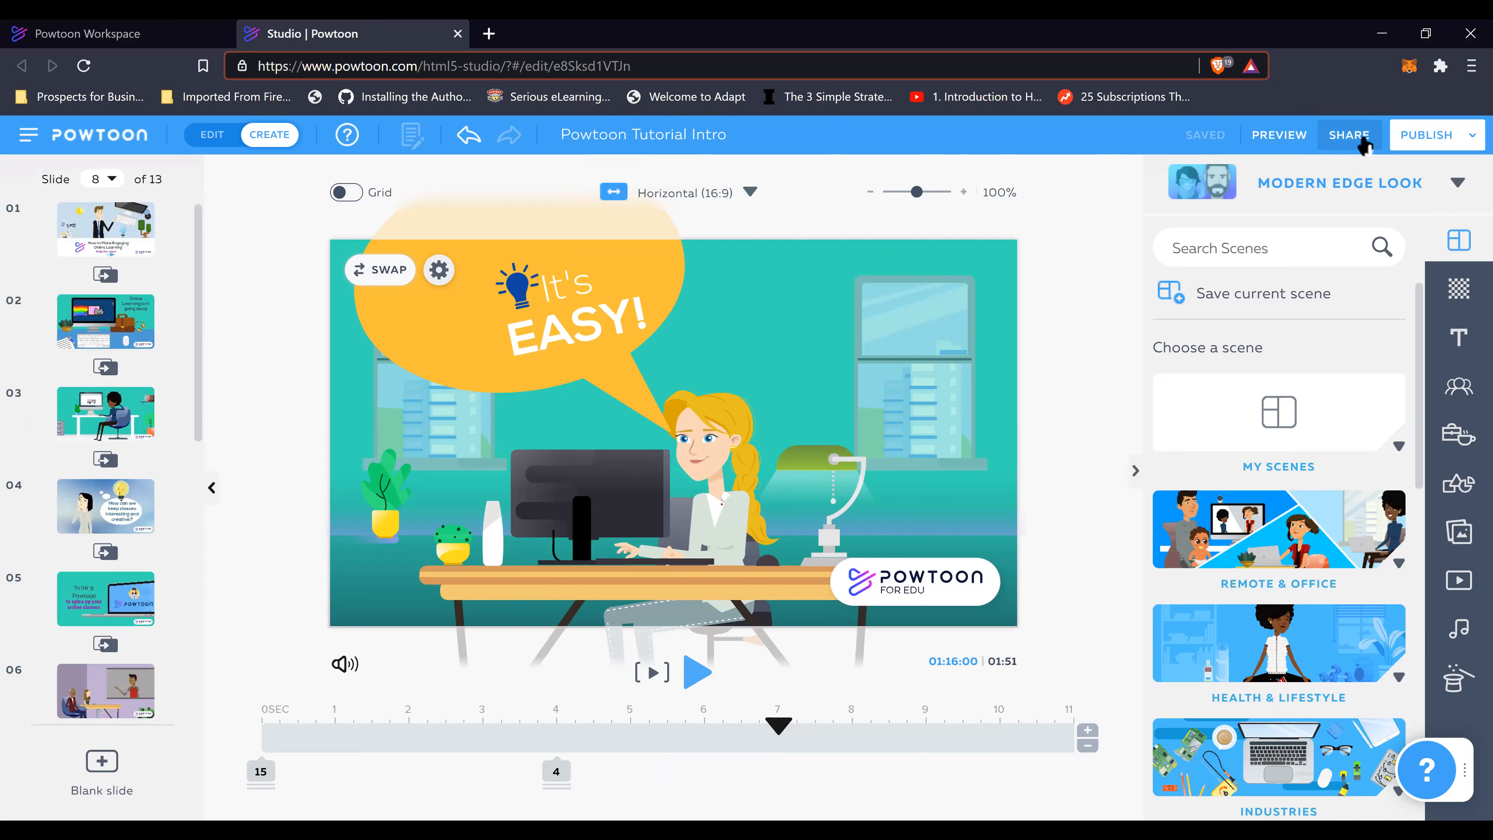
Step: Start publishing the project as a downloadable MP4 video and set its title to Powtoon Tutorial Intro 1
{"action": "left_click", "coordinate": [1430, 143]}
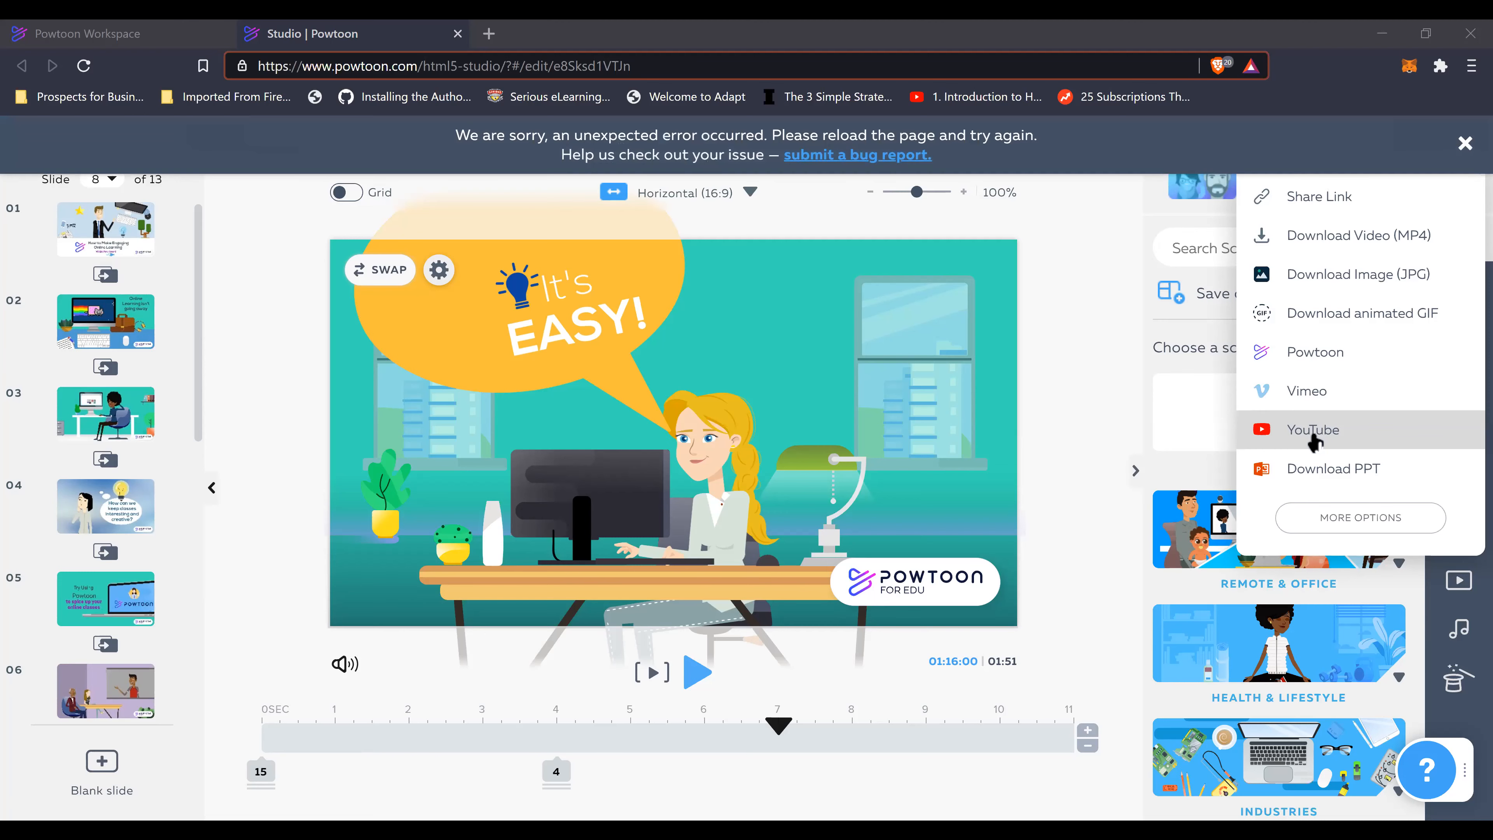
{"action": "left_click", "coordinate": [1325, 240]}
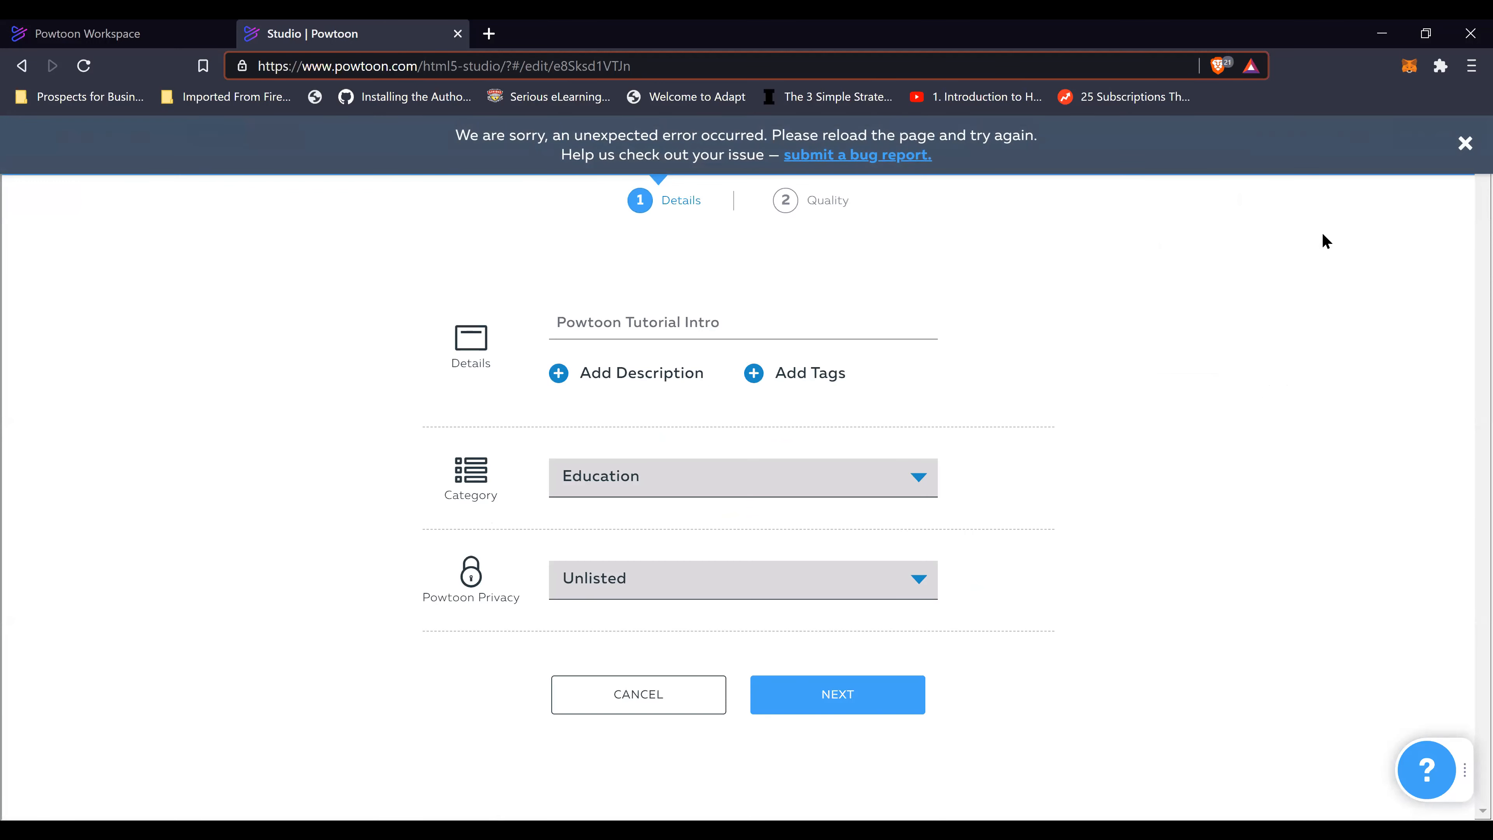
{"action": "left_click", "coordinate": [830, 324]}
{"action": "type", "text": "1"}
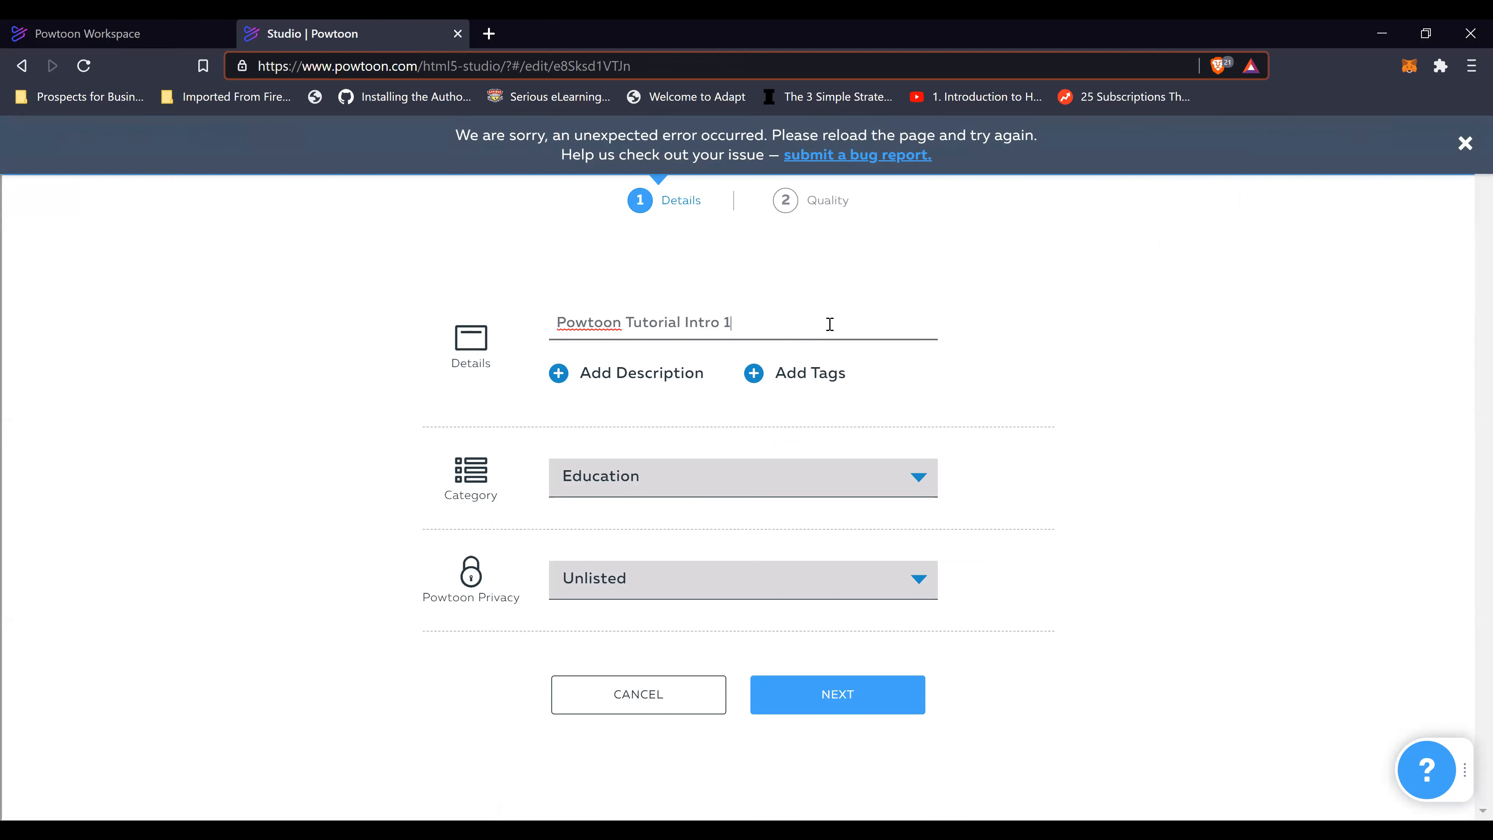
Step: Export the video in HD Quality 720p with watermarks, and close the published Powtoon's page
{"action": "left_click", "coordinate": [807, 700]}
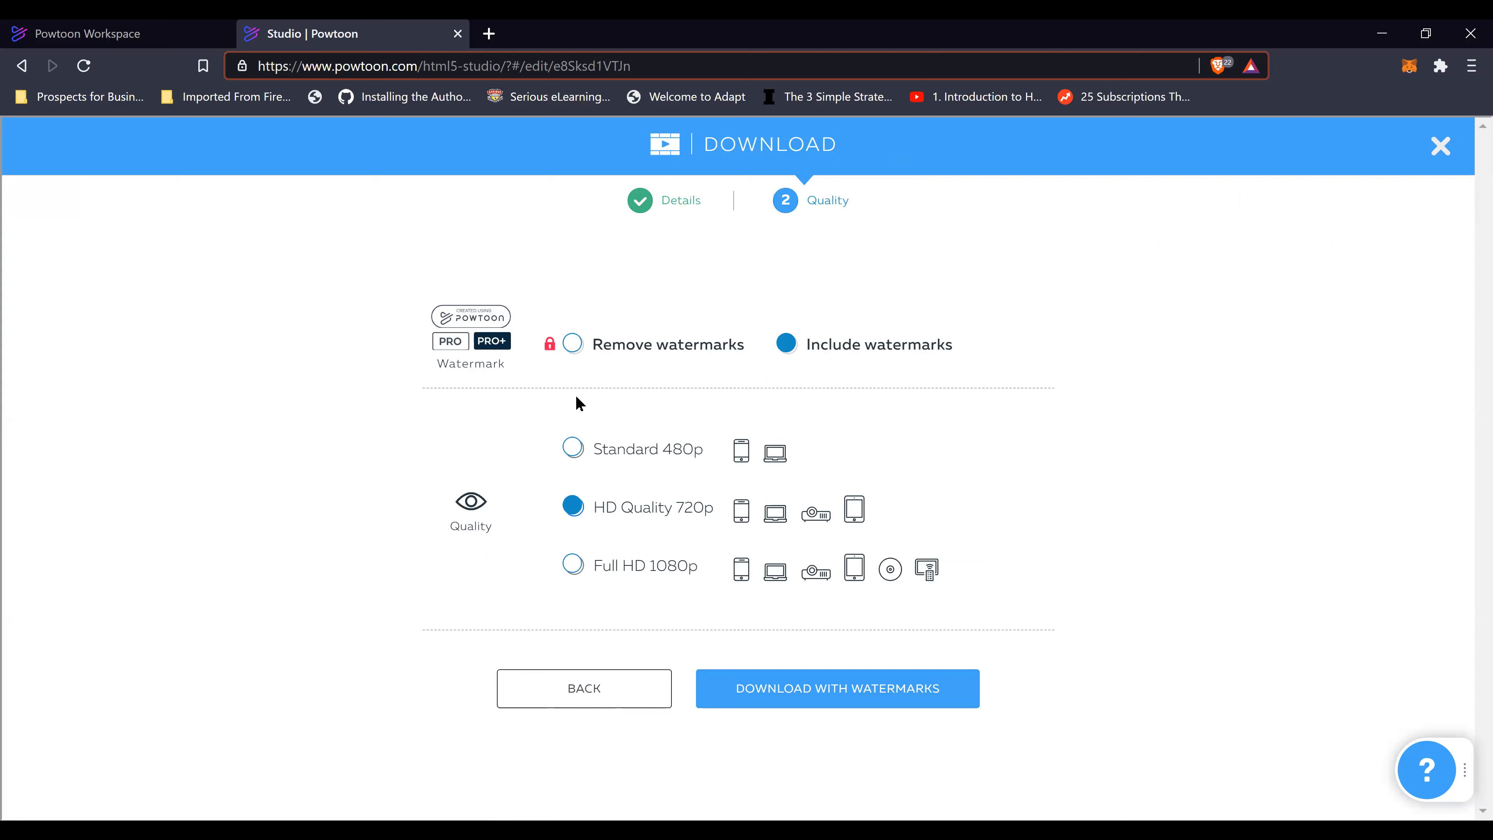
{"action": "left_click", "coordinate": [774, 672]}
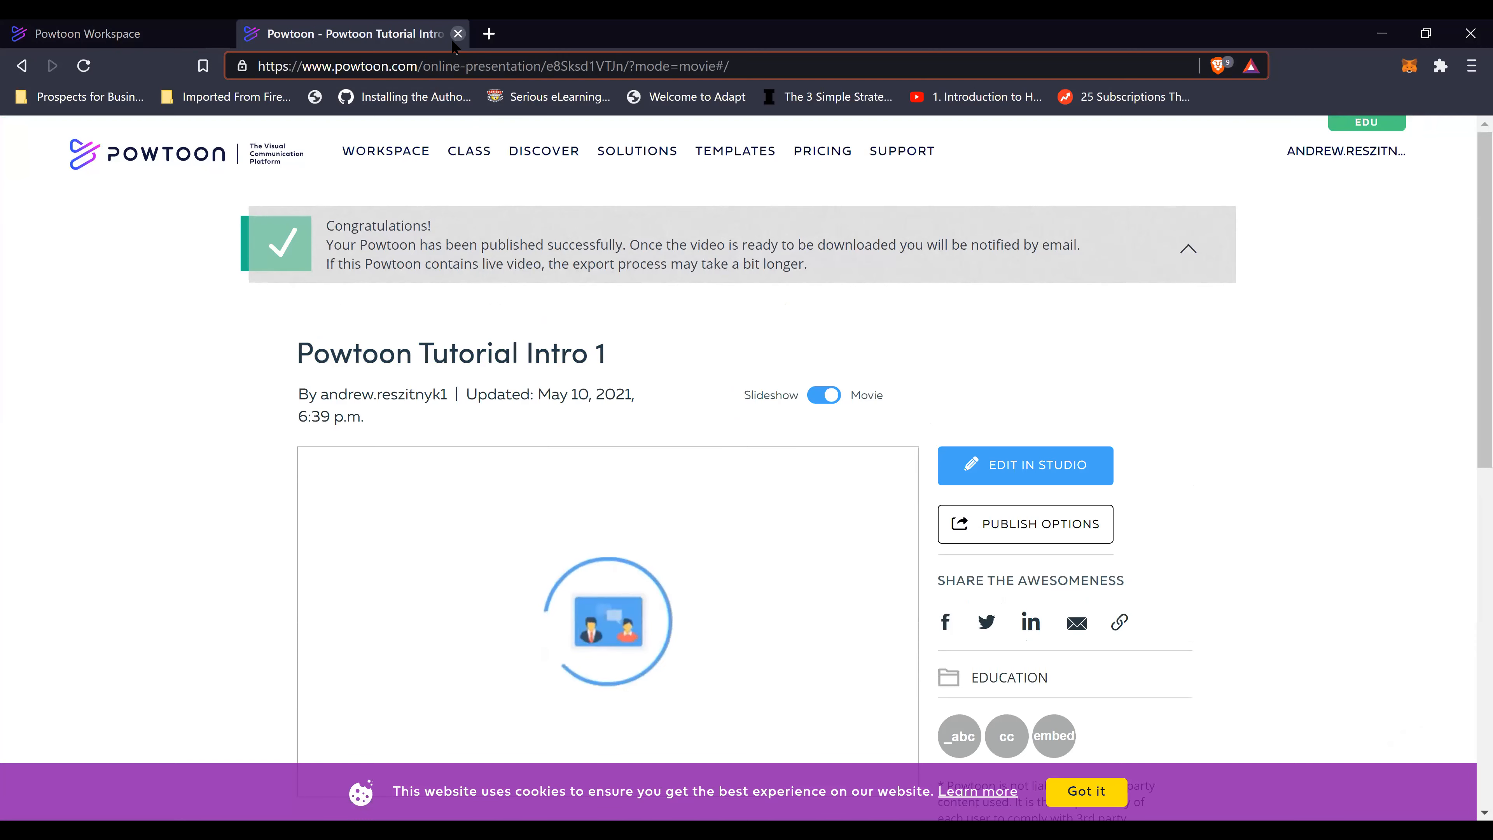
{"action": "left_click", "coordinate": [458, 33]}
{"action": "key", "text": "Escape"}
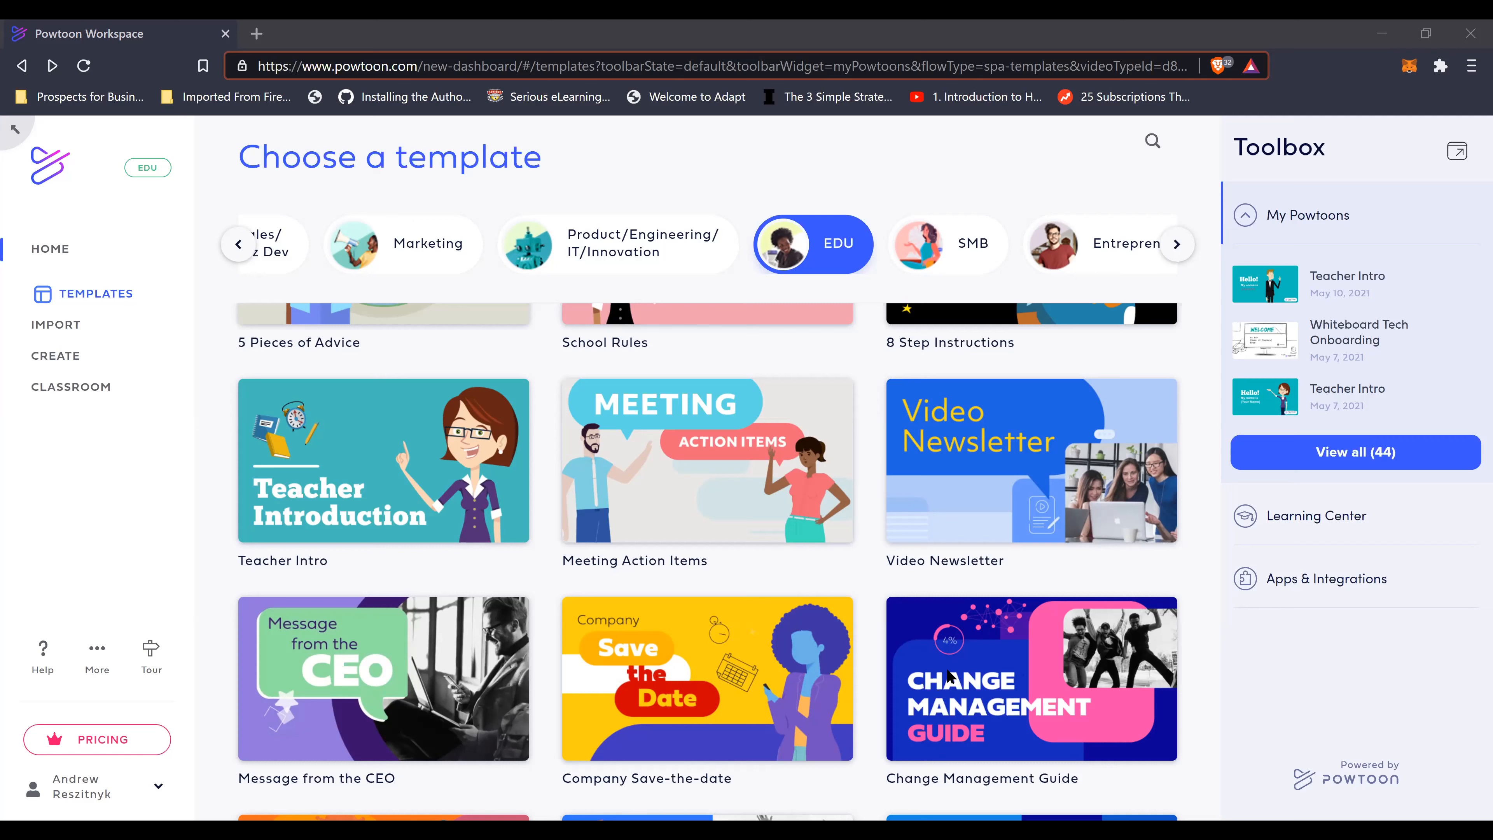
Step: Examine the range of templates offered in the EDU category, from the top of the gallery downward and back
{"action": "mouse_move", "coordinate": [1042, 708]}
{"action": "scroll", "coordinate": [895, 582], "scroll_direction": "up", "scroll_amount": 8}
{"action": "scroll", "coordinate": [894, 578], "scroll_direction": "up", "scroll_amount": 15}
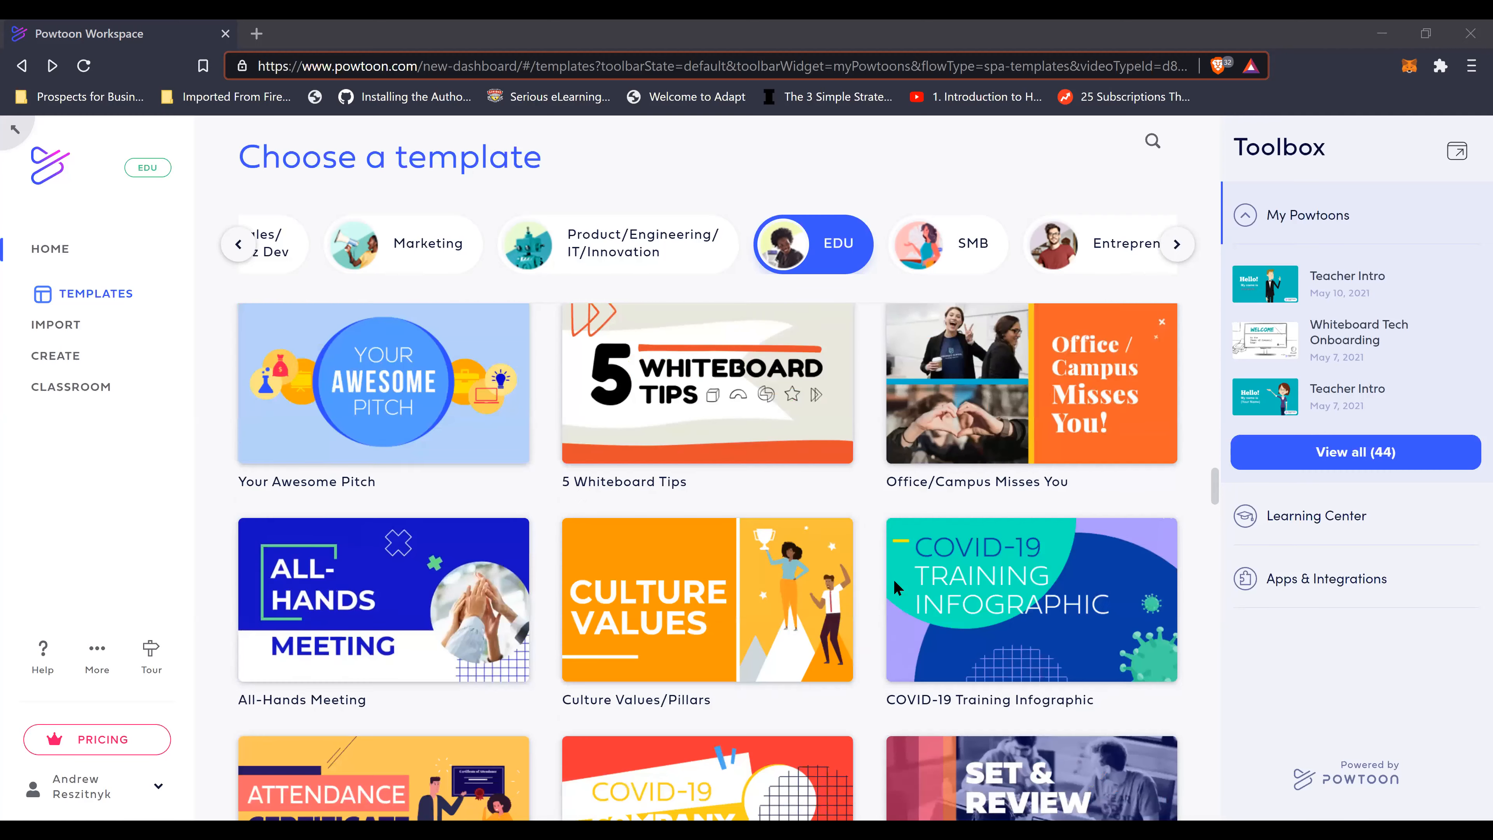
{"action": "scroll", "coordinate": [749, 498], "scroll_direction": "up", "scroll_amount": 1}
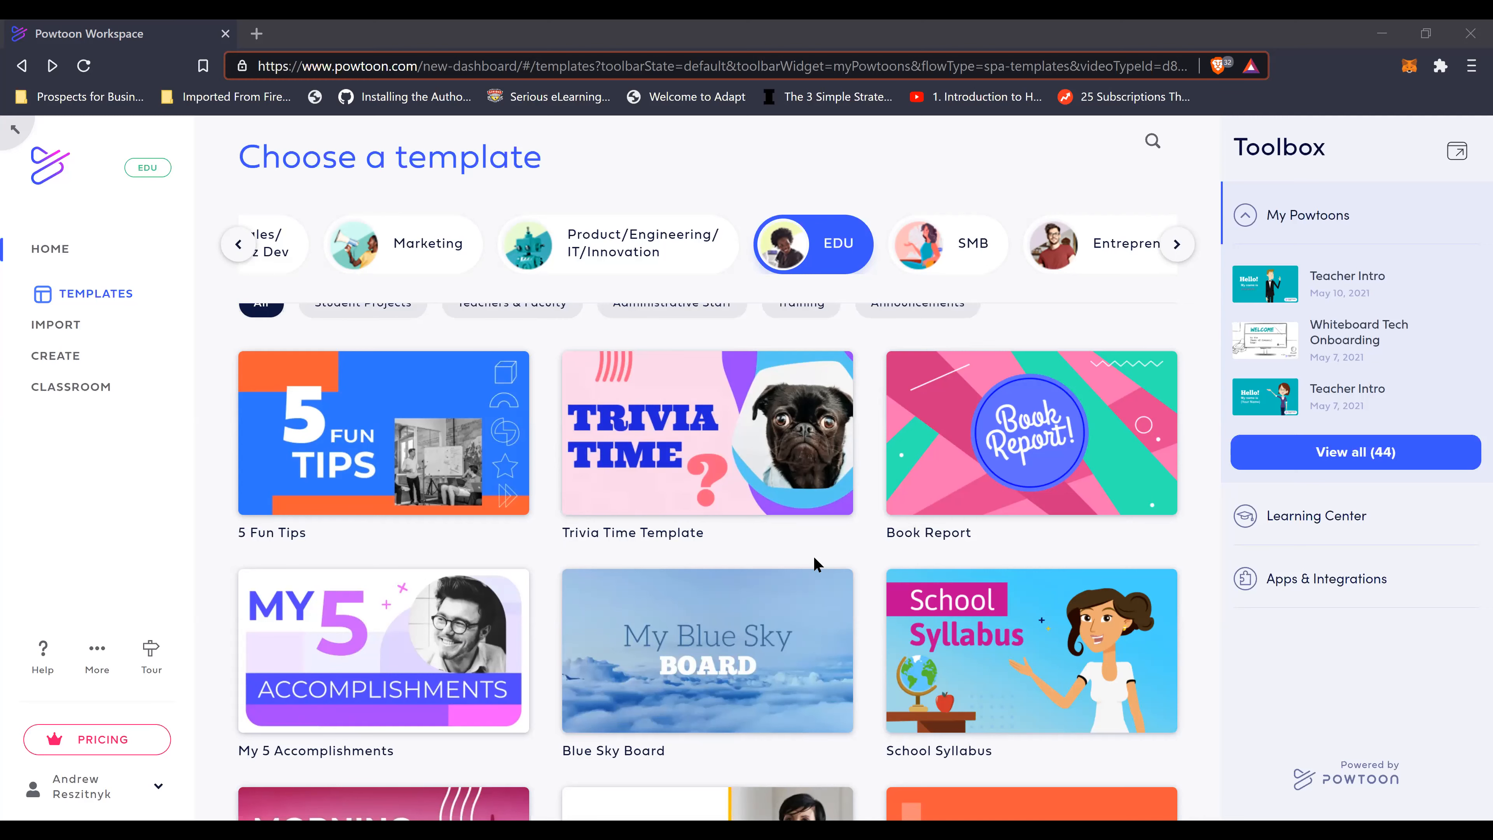
{"action": "scroll", "coordinate": [815, 559], "scroll_direction": "down", "scroll_amount": 10}
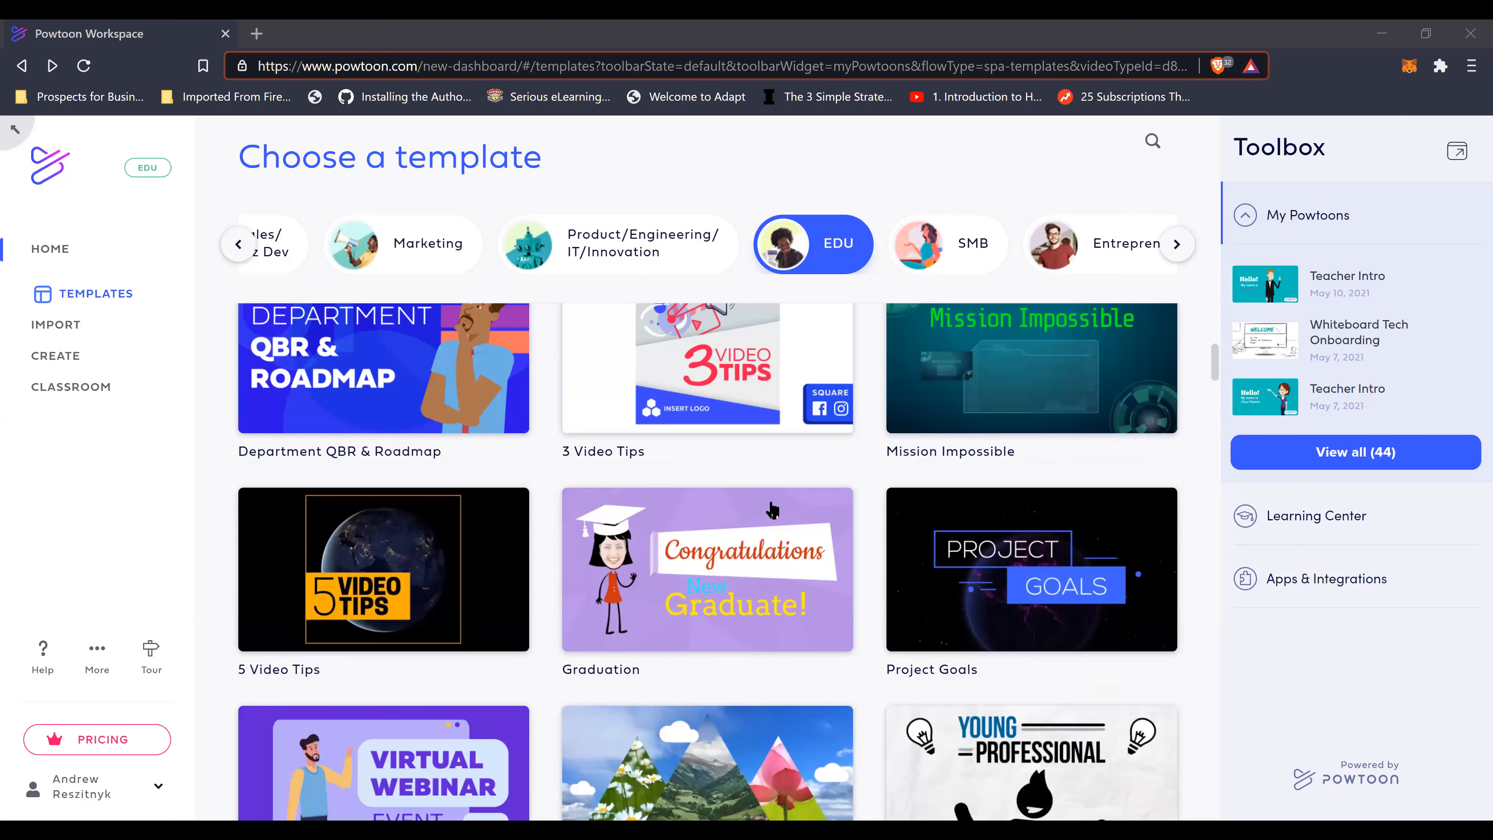
{"action": "scroll", "coordinate": [772, 511], "scroll_direction": "down", "scroll_amount": 5}
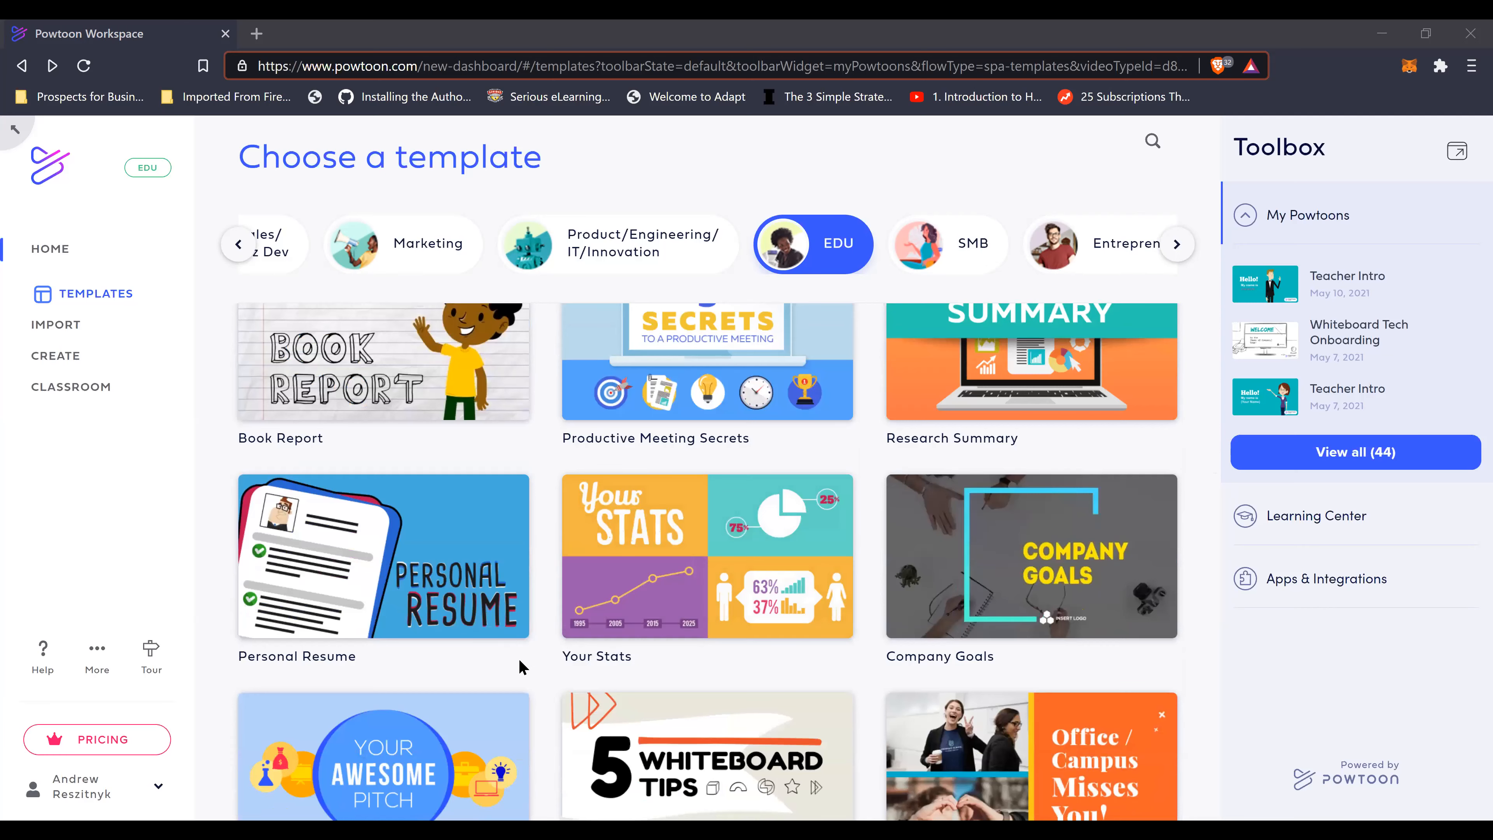
{"action": "scroll", "coordinate": [519, 658], "scroll_direction": "down", "scroll_amount": 4}
{"action": "scroll", "coordinate": [553, 650], "scroll_direction": "down", "scroll_amount": 1}
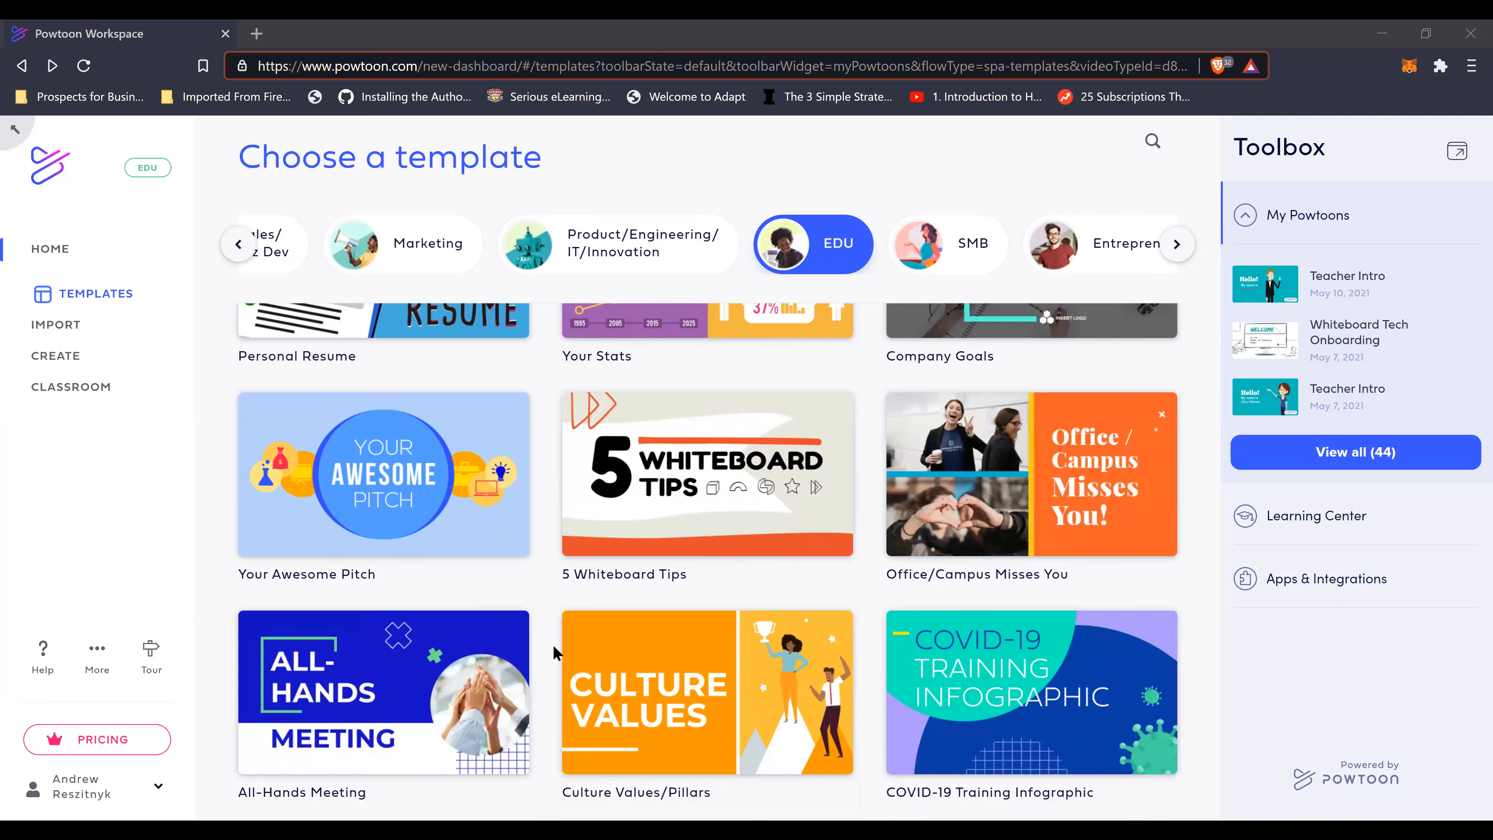
{"action": "scroll", "coordinate": [554, 644], "scroll_direction": "down", "scroll_amount": 2}
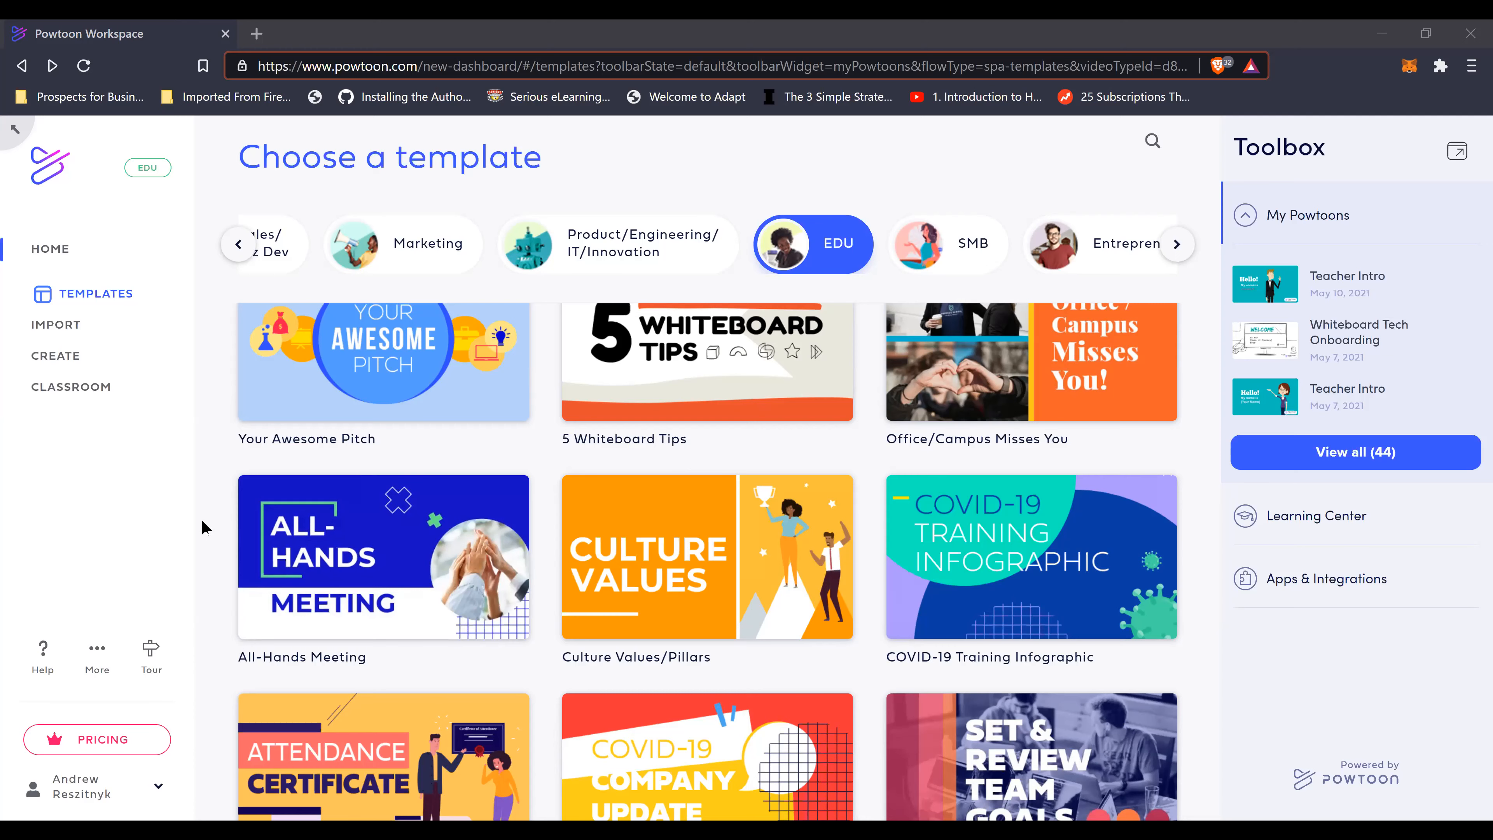
{"action": "scroll", "coordinate": [203, 528], "scroll_direction": "up", "scroll_amount": 5}
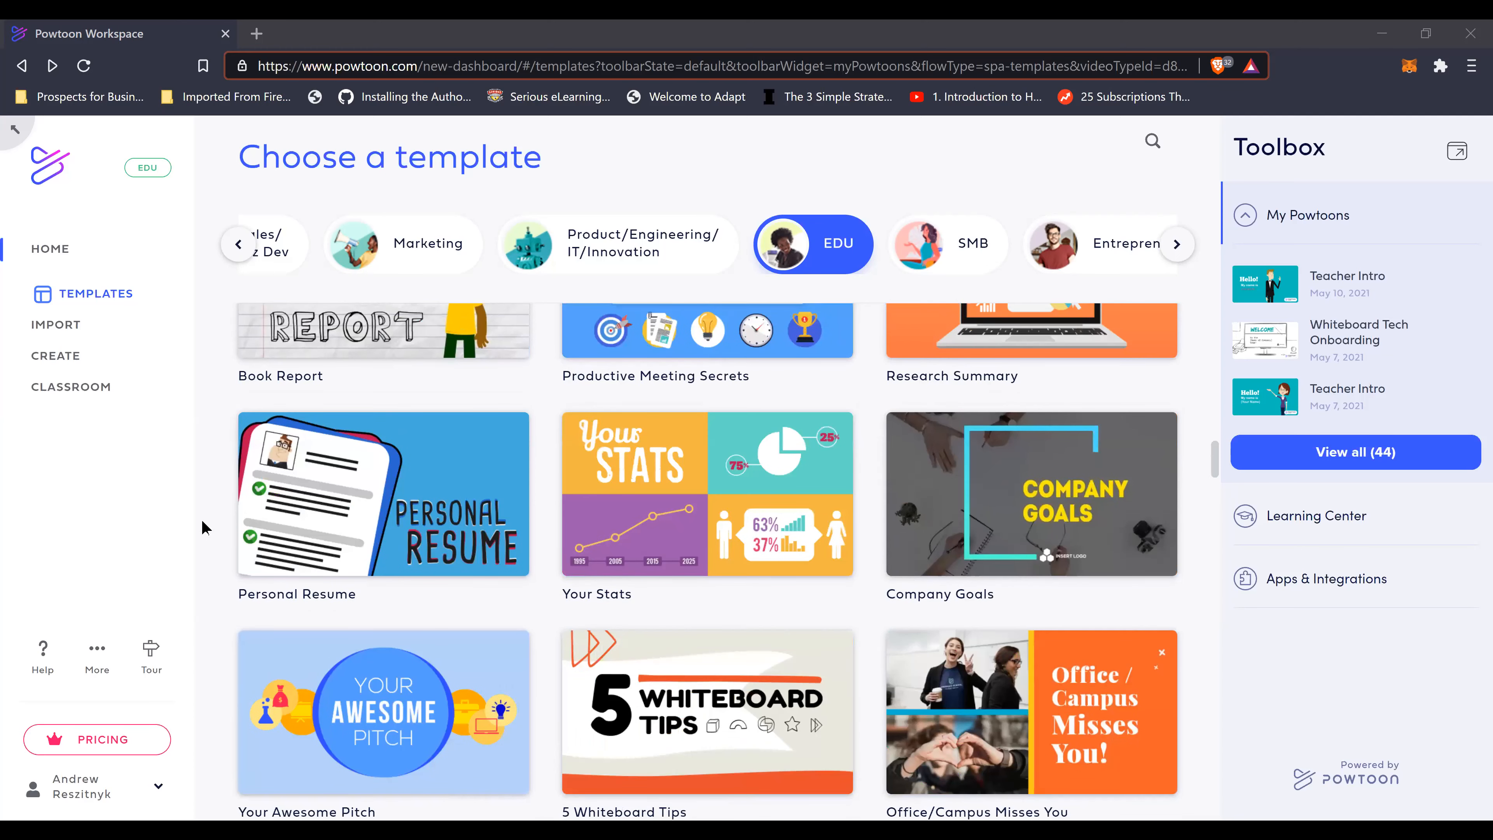
{"action": "scroll", "coordinate": [203, 527], "scroll_direction": "up", "scroll_amount": 8}
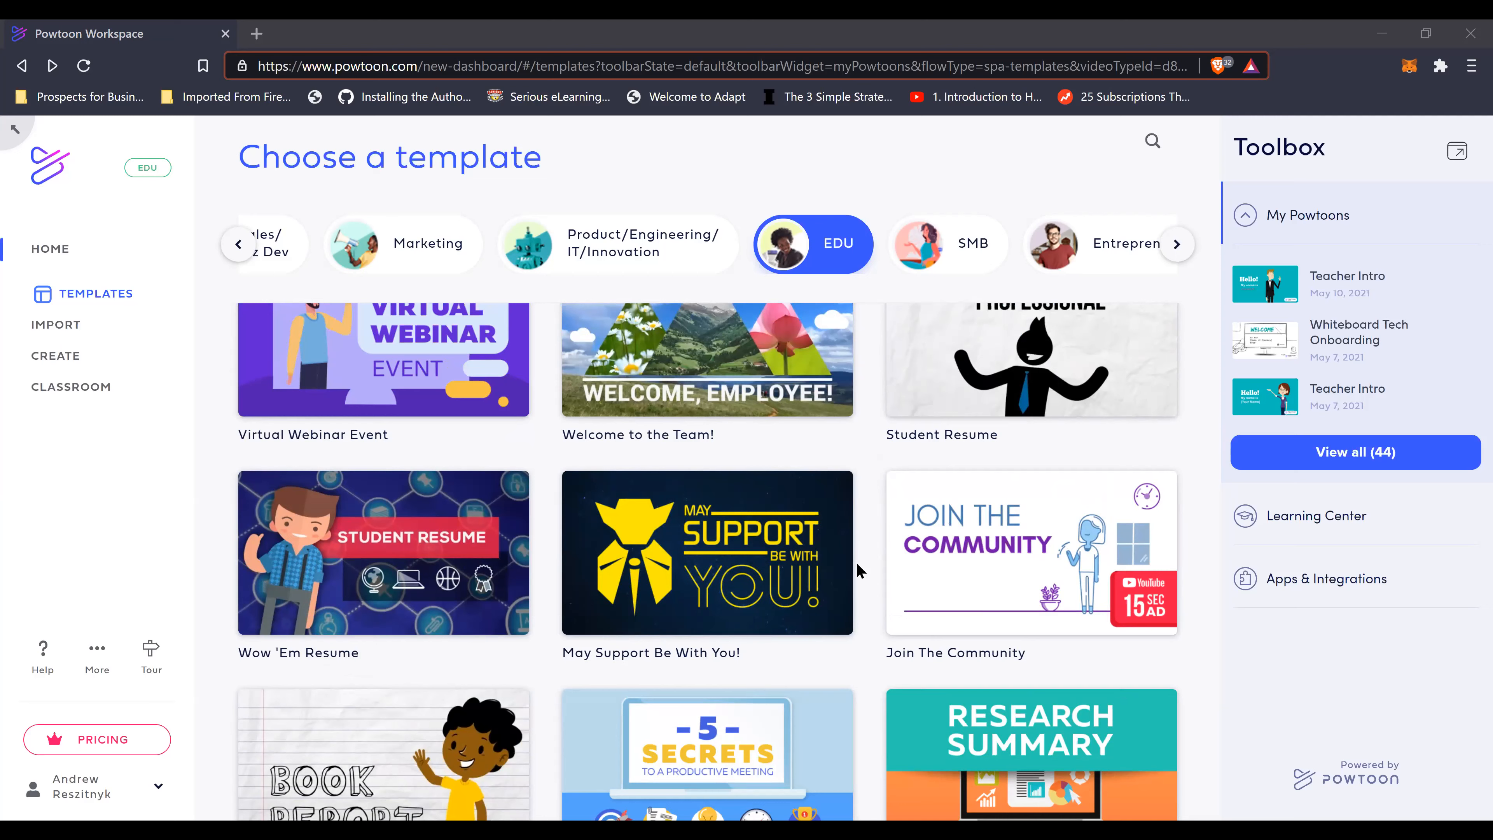
{"action": "scroll", "coordinate": [858, 569], "scroll_direction": "up", "scroll_amount": 15}
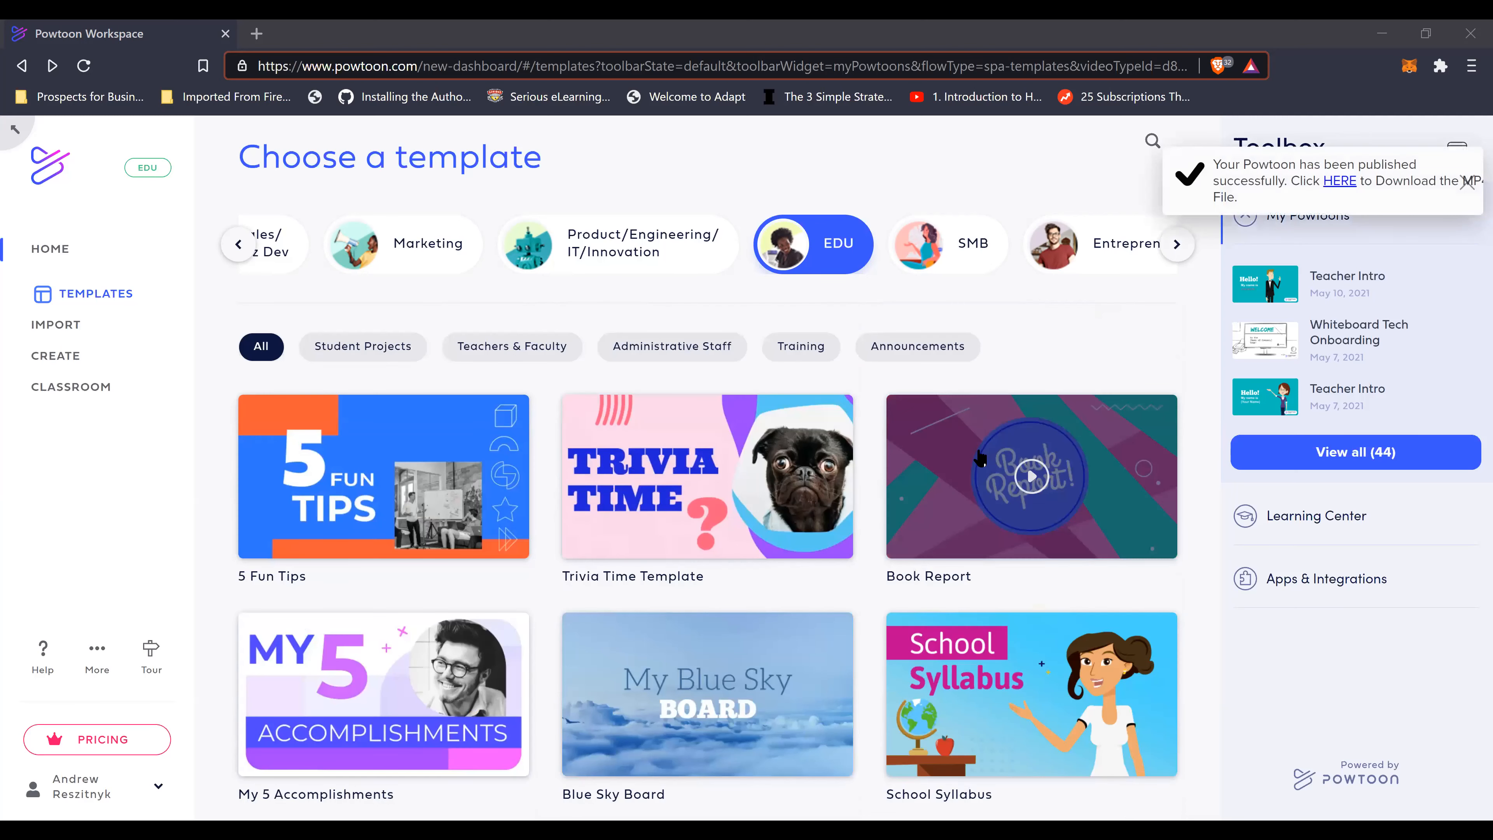
Step: Dismiss the publishing notification and request an MP4 download of the Teacher Intro Powtoon dated May 10, 2021
{"action": "left_click", "coordinate": [1467, 184]}
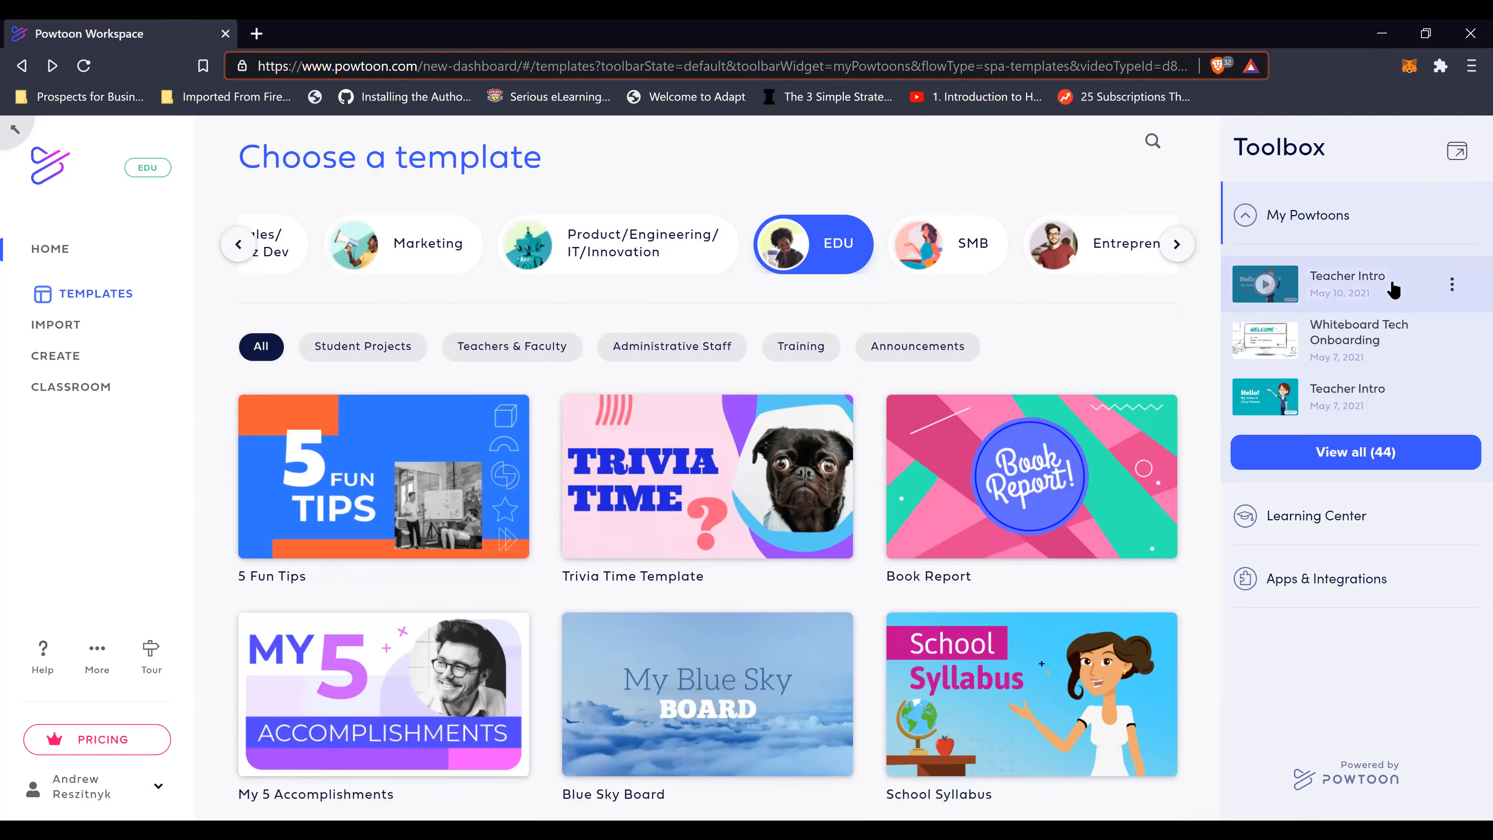
{"action": "right_click", "coordinate": [1451, 276]}
{"action": "key", "text": "Escape"}
{"action": "left_click", "coordinate": [1450, 288]}
{"action": "left_click", "coordinate": [1444, 291]}
{"action": "left_click", "coordinate": [1452, 286]}
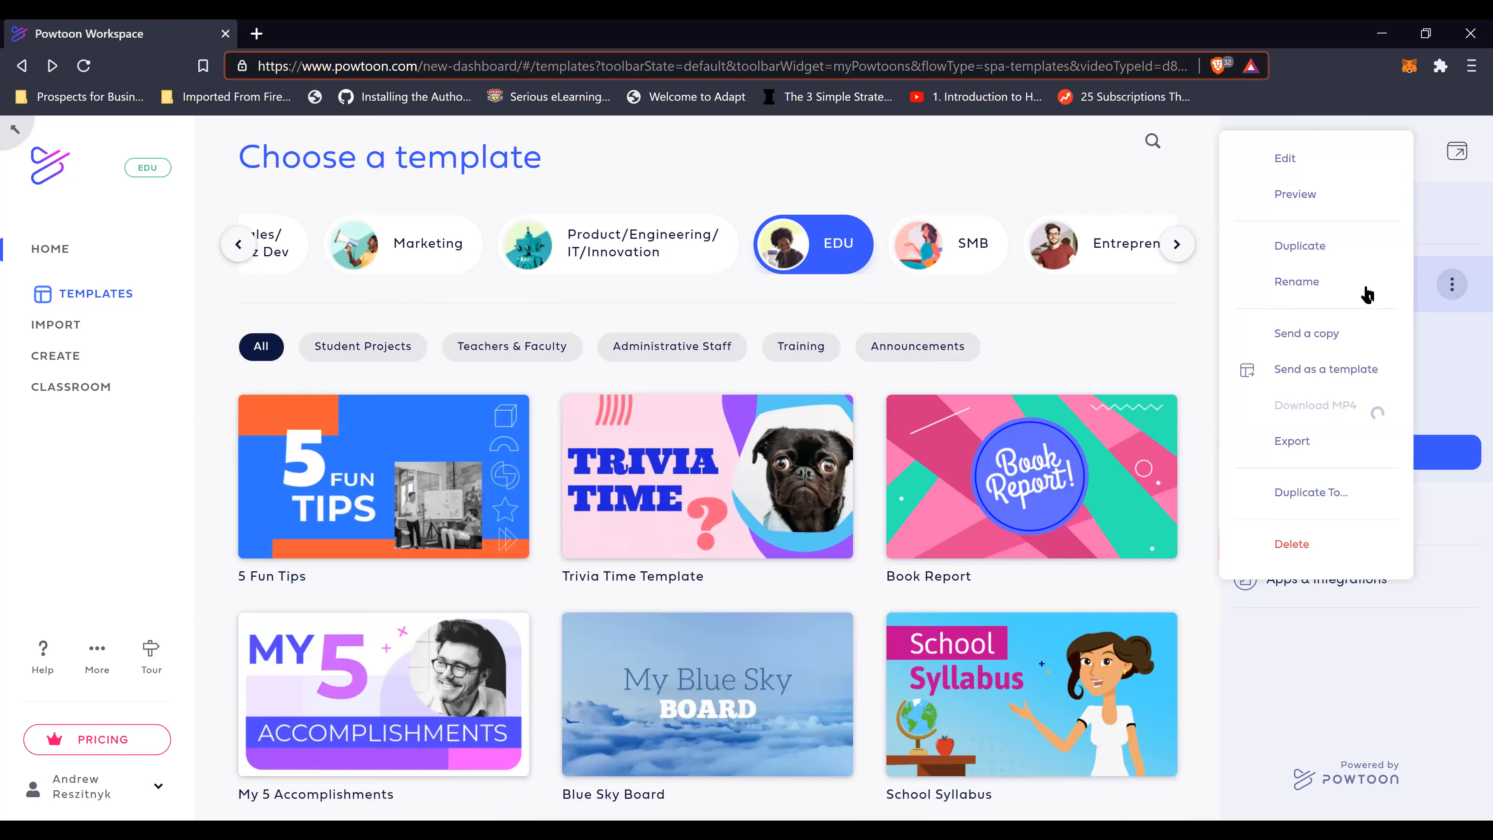
{"action": "left_click", "coordinate": [1449, 287]}
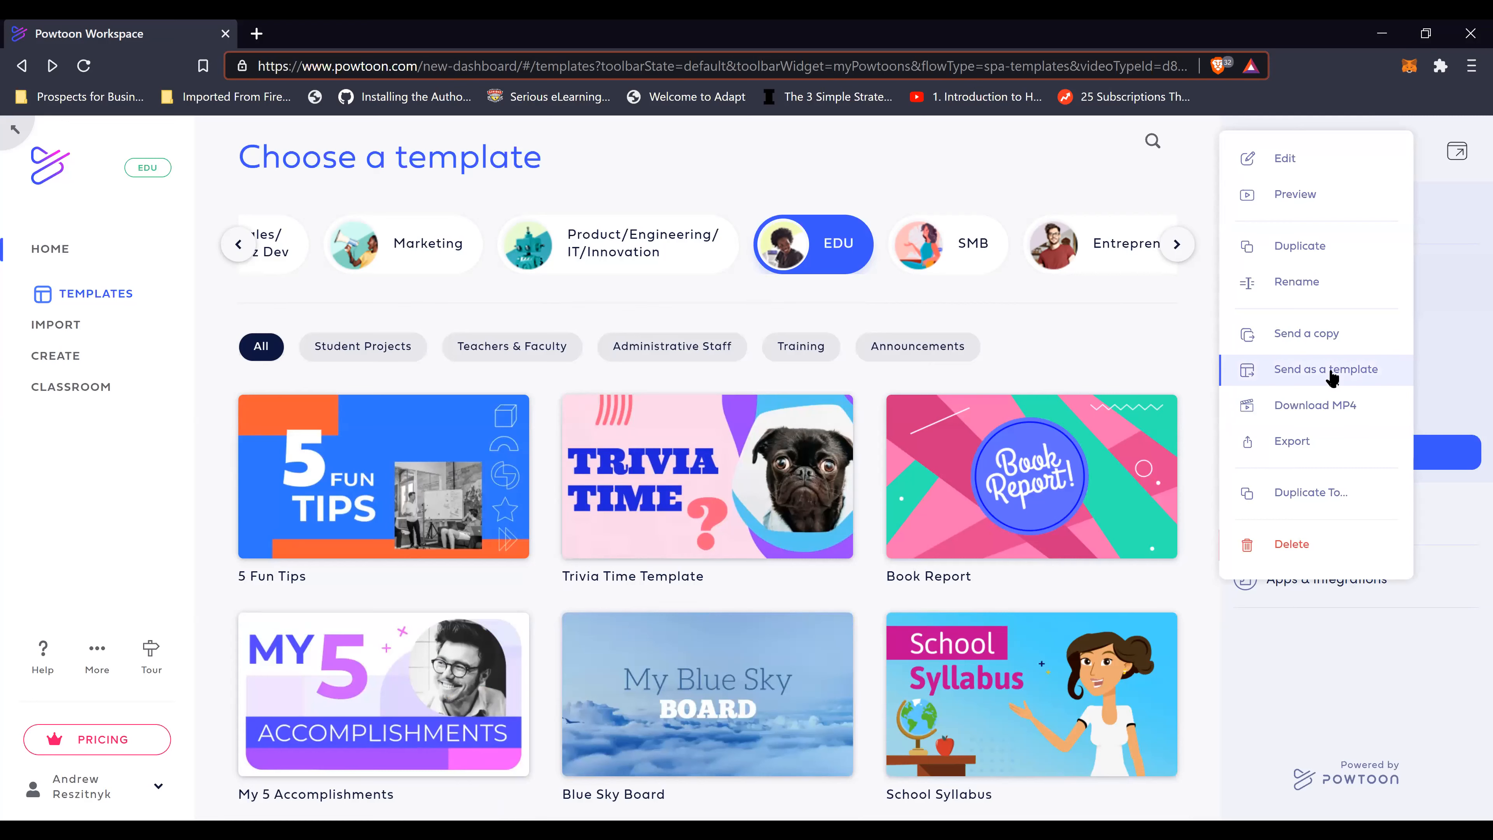
{"action": "left_click", "coordinate": [1307, 407]}
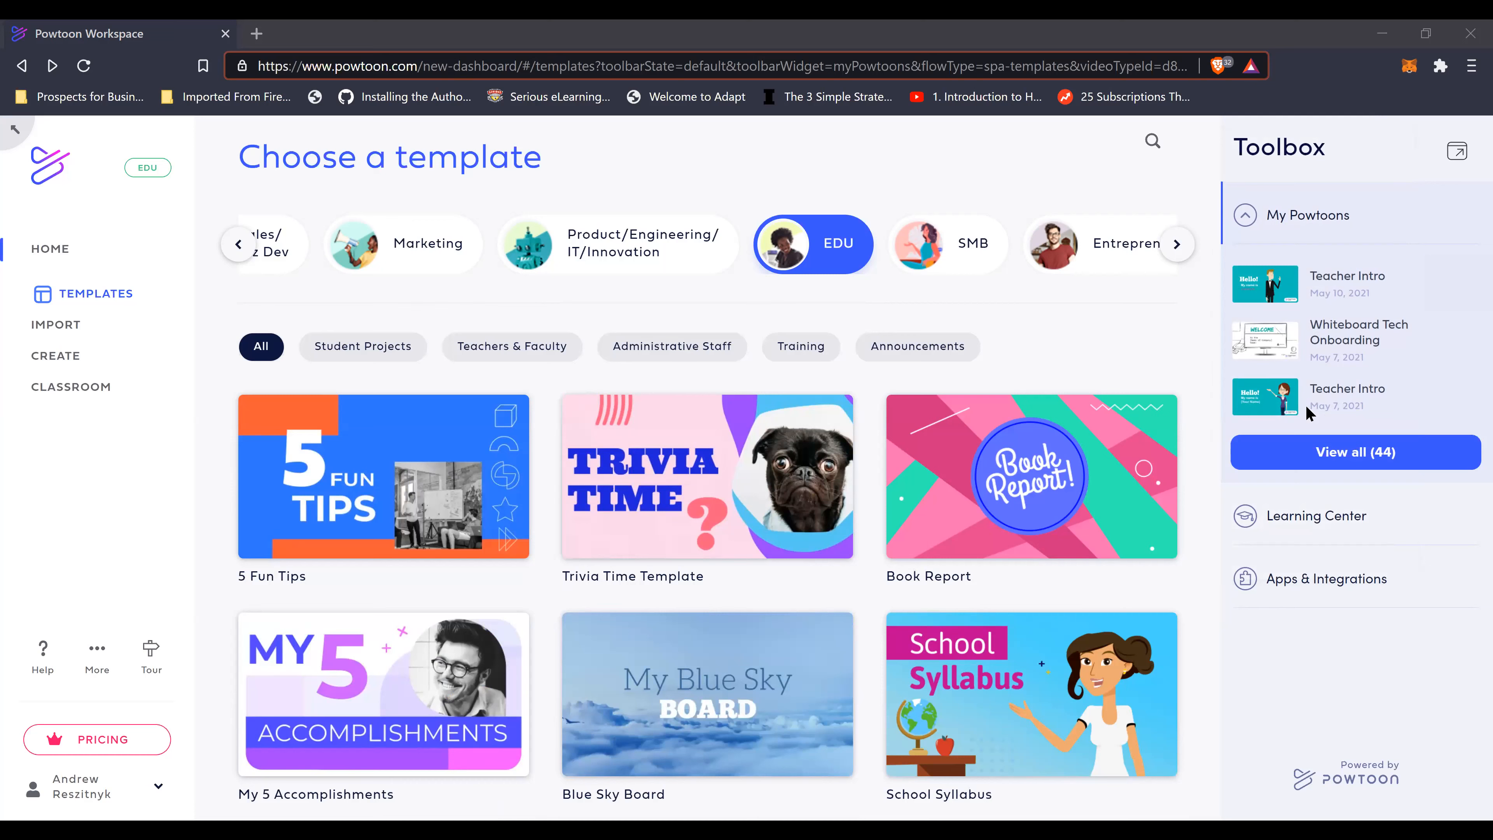
Step: Preview the Mission Impossible template from the EDU gallery, and close its preview
{"action": "mouse_move", "coordinate": [851, 424]}
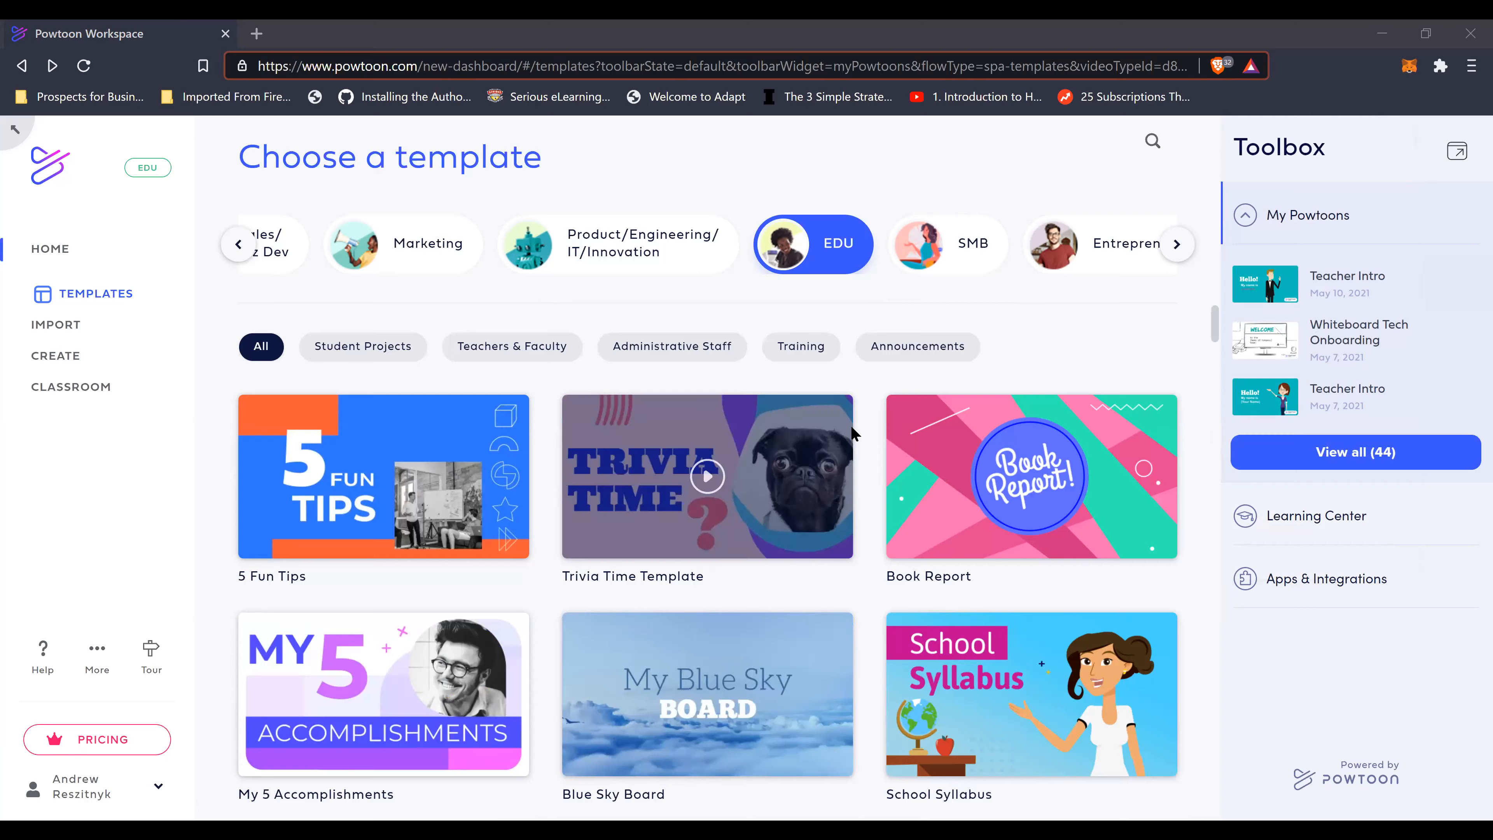
{"action": "scroll", "coordinate": [851, 424], "scroll_direction": "down", "scroll_amount": 10}
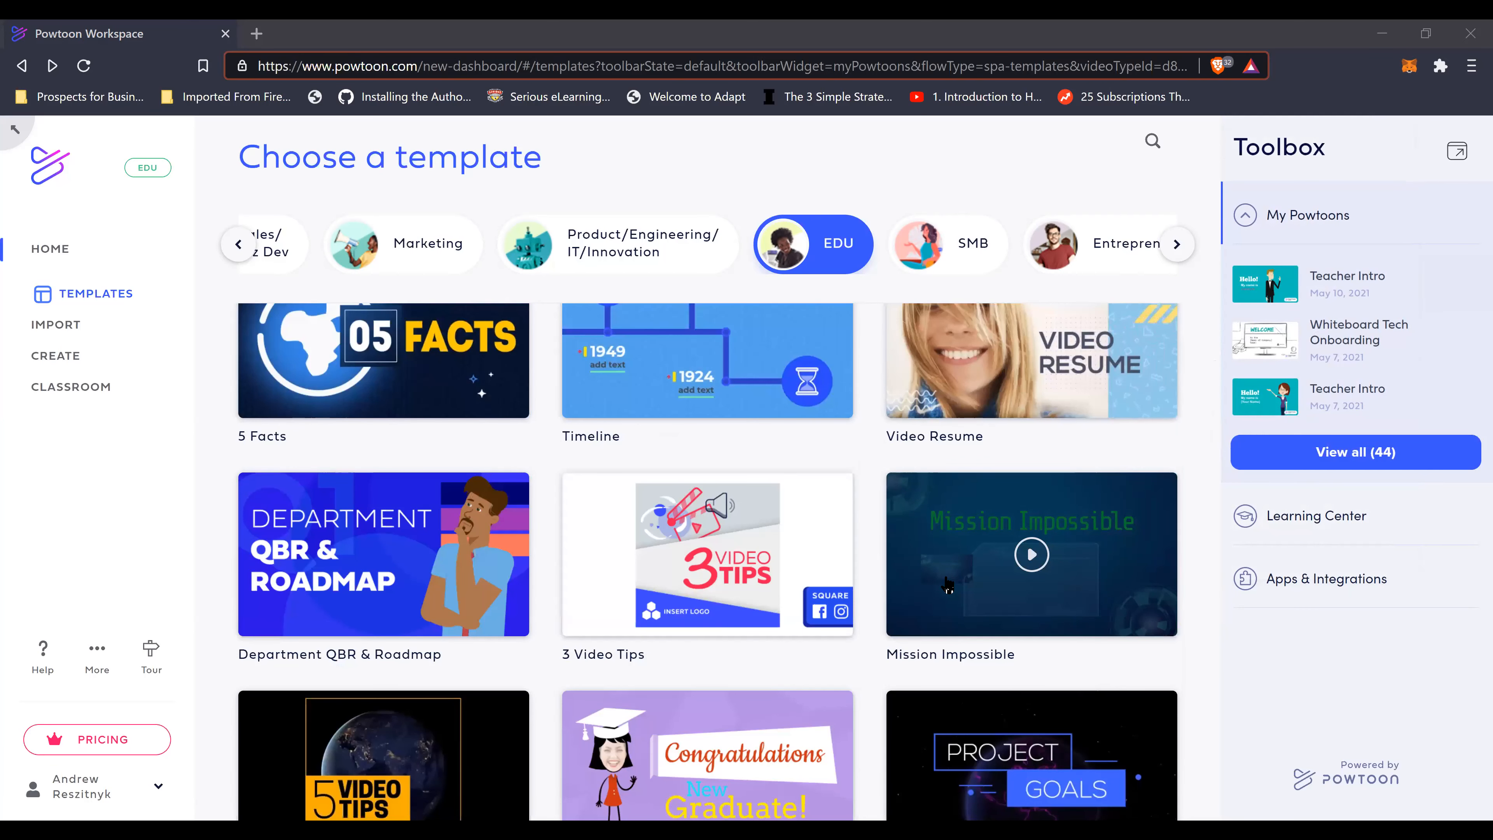
{"action": "left_click", "coordinate": [914, 631]}
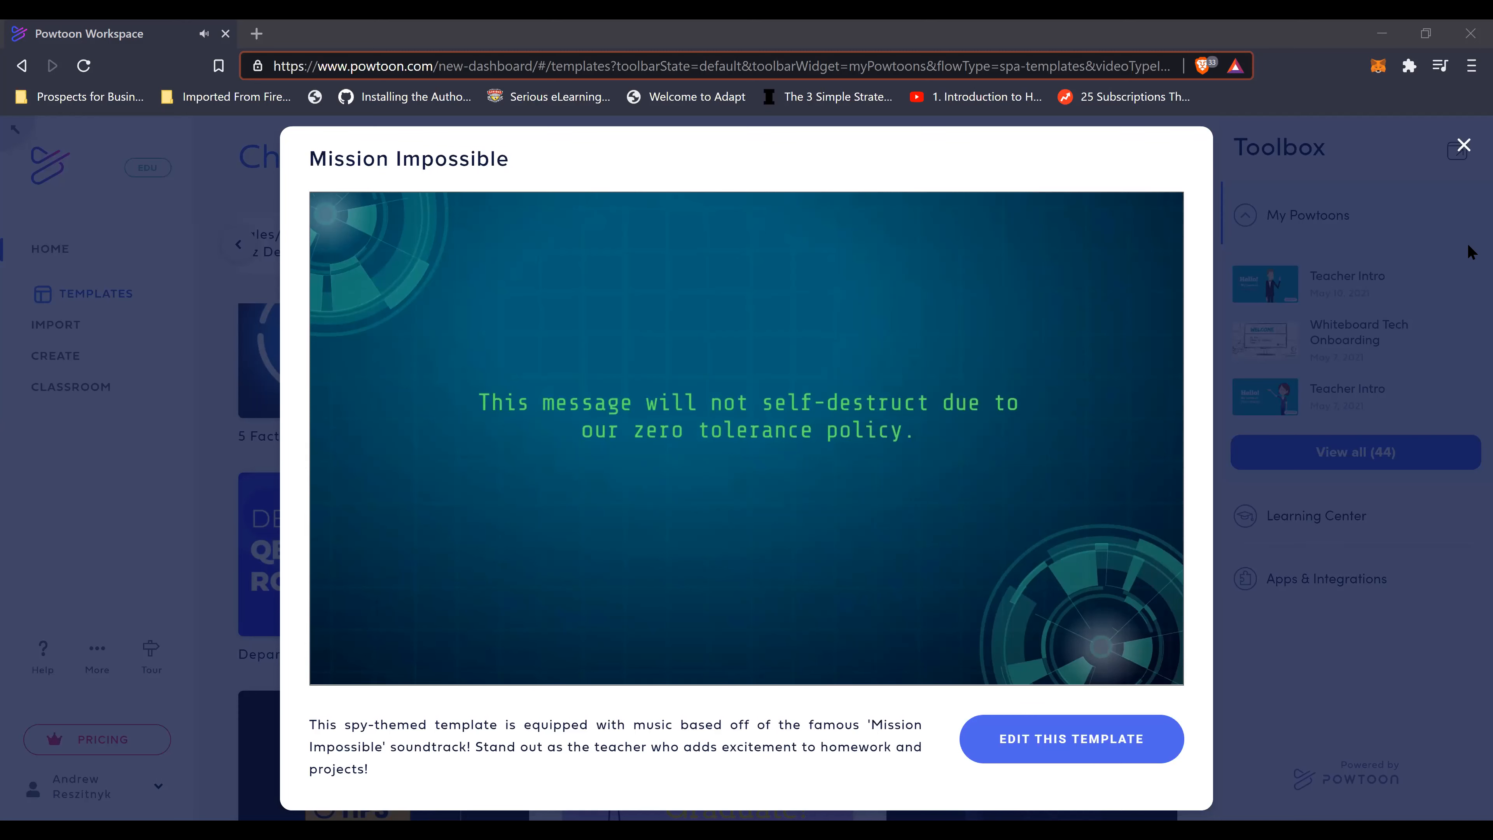
{"action": "left_click", "coordinate": [1462, 146]}
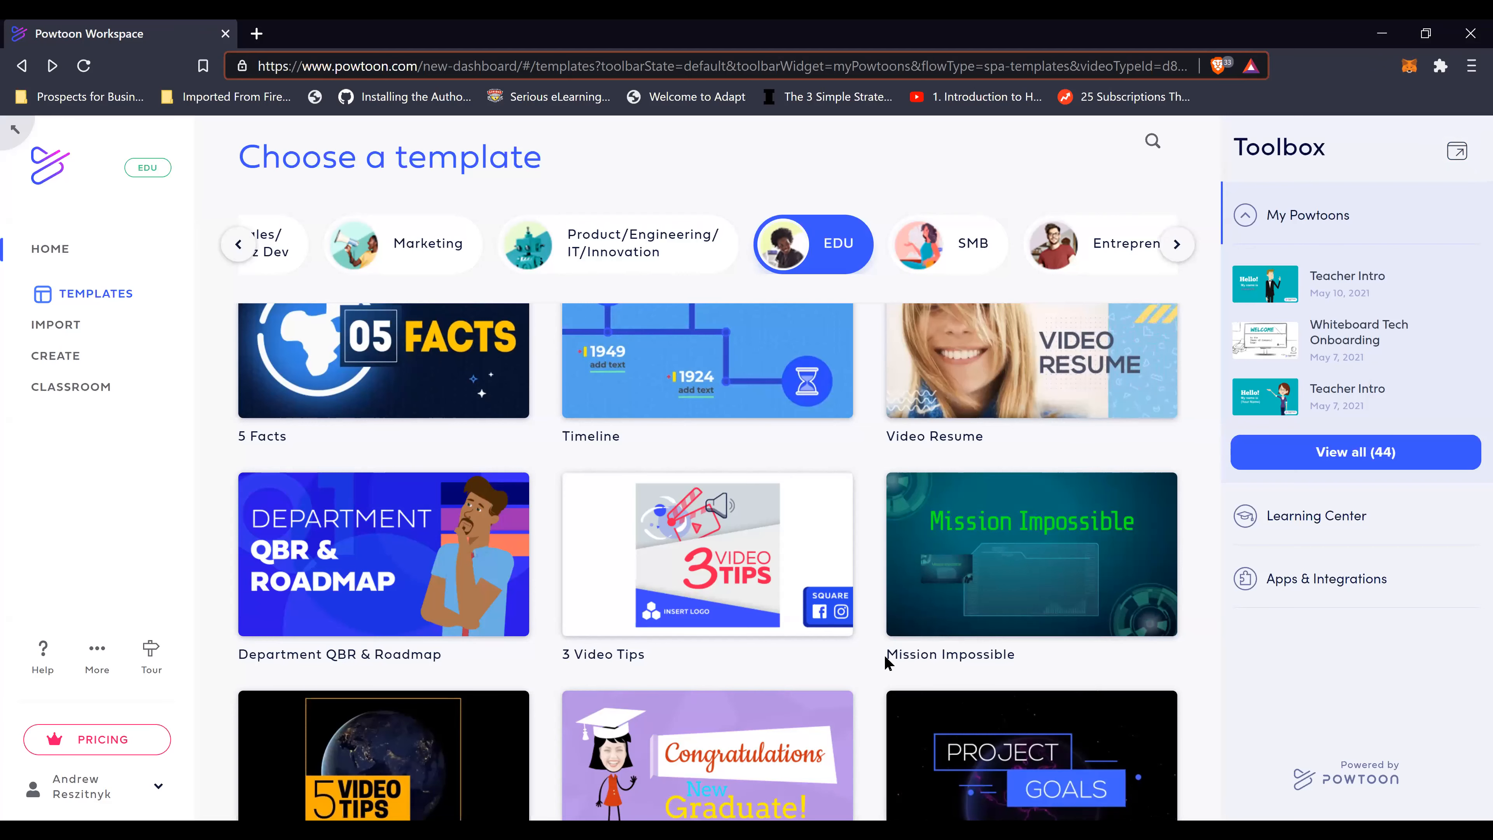
Step: Examine further EDU templates in the gallery, from Department QBR & Roadmap to COVID-19 Company Update
{"action": "scroll", "coordinate": [411, 570], "scroll_direction": "down", "scroll_amount": 8}
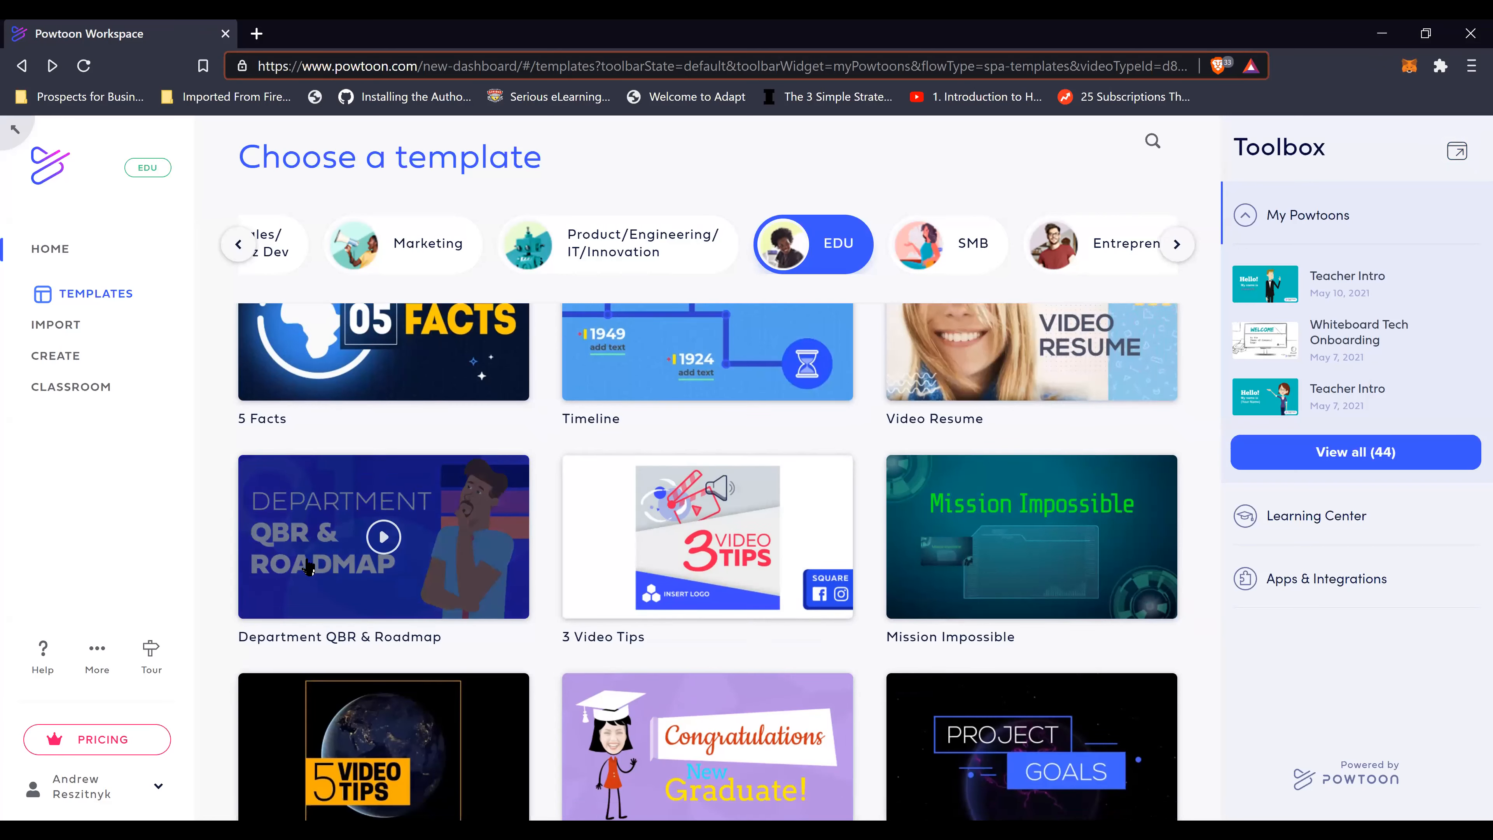
{"action": "scroll", "coordinate": [514, 571], "scroll_direction": "down", "scroll_amount": 2}
{"action": "scroll", "coordinate": [513, 571], "scroll_direction": "up", "scroll_amount": 2}
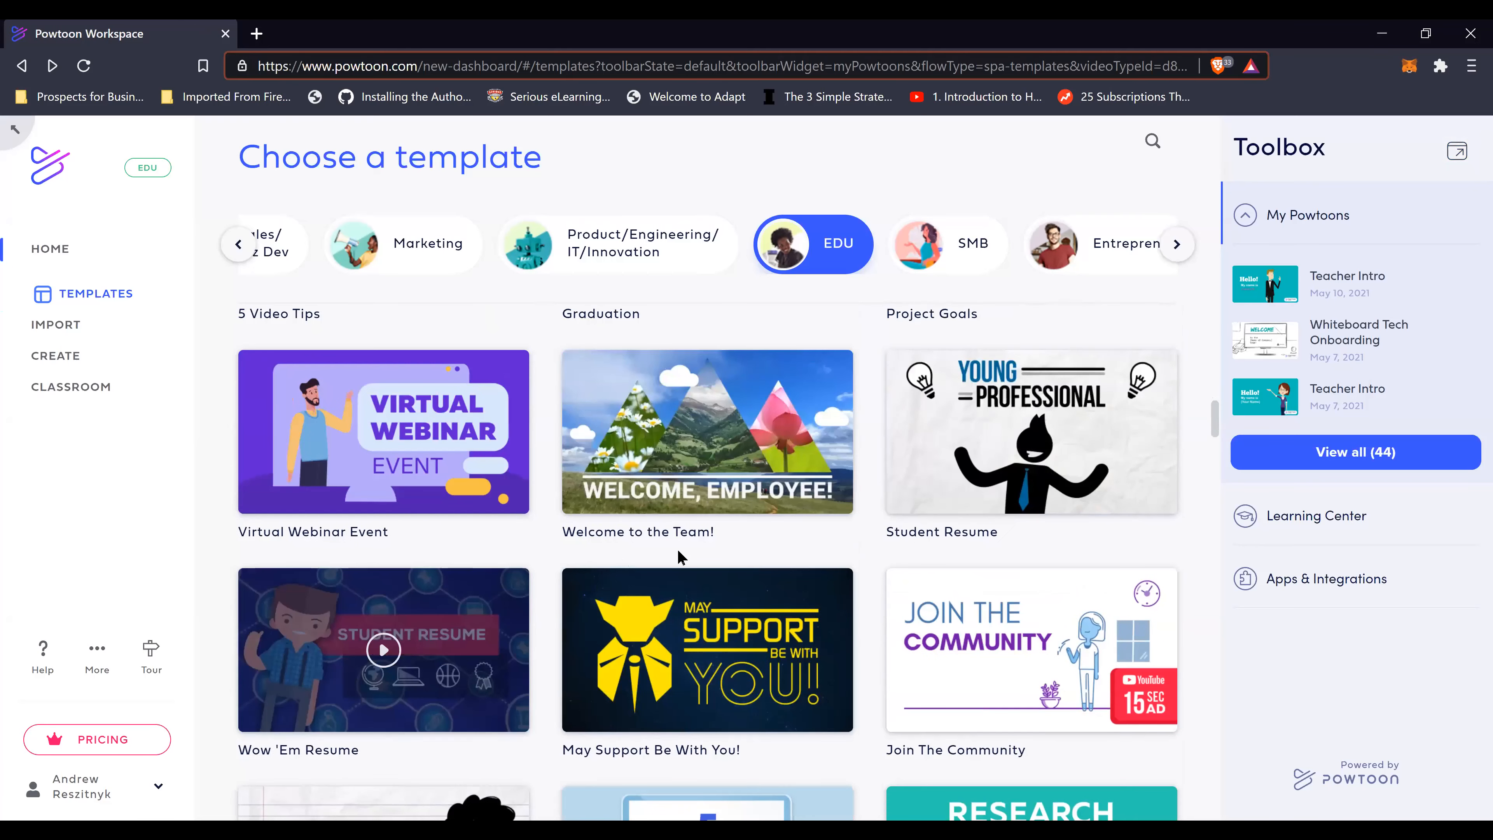
{"action": "scroll", "coordinate": [677, 549], "scroll_direction": "down", "scroll_amount": 2}
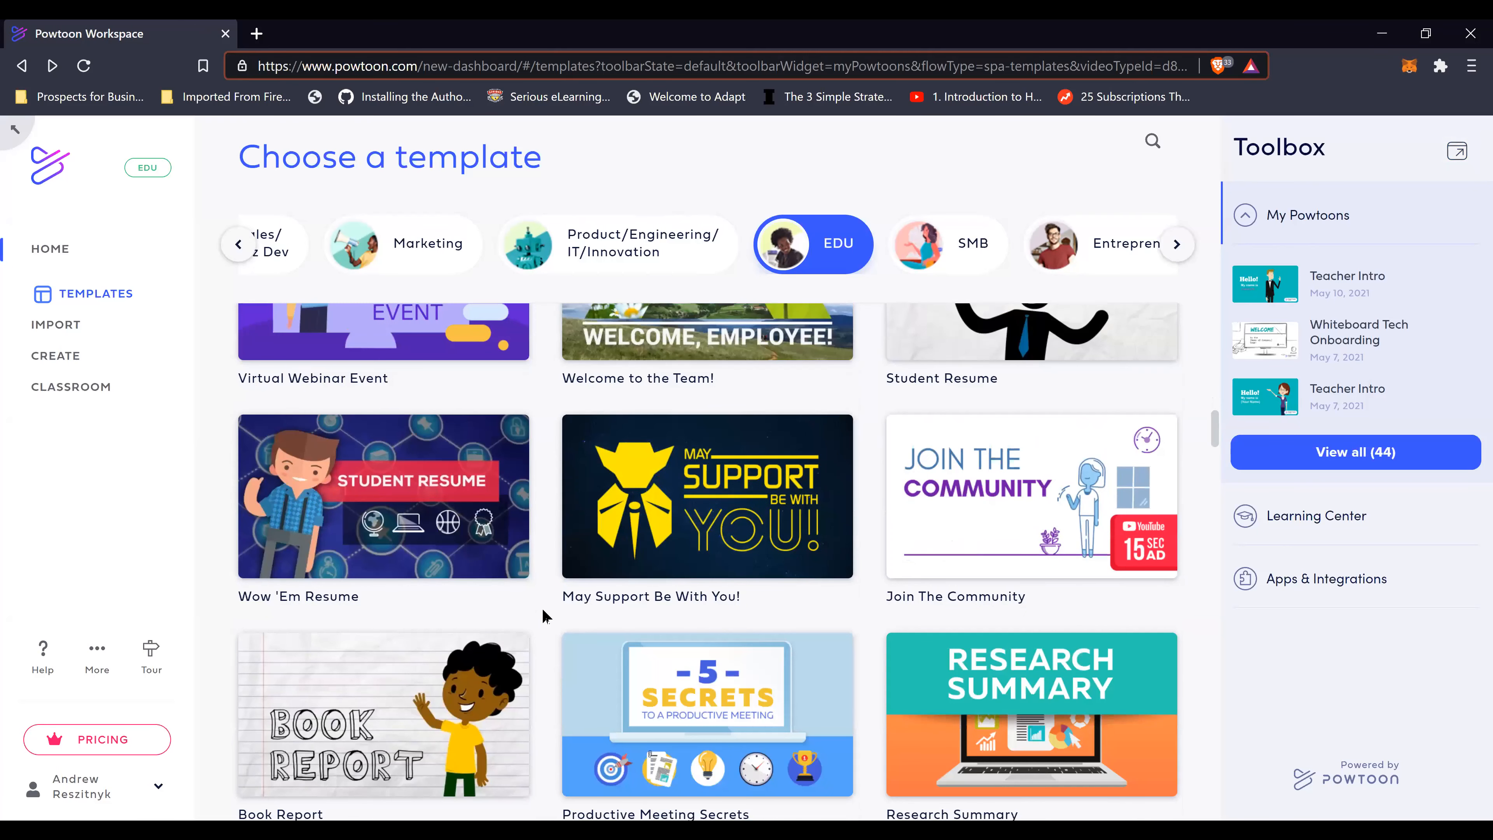
{"action": "scroll", "coordinate": [542, 610], "scroll_direction": "down", "scroll_amount": 4}
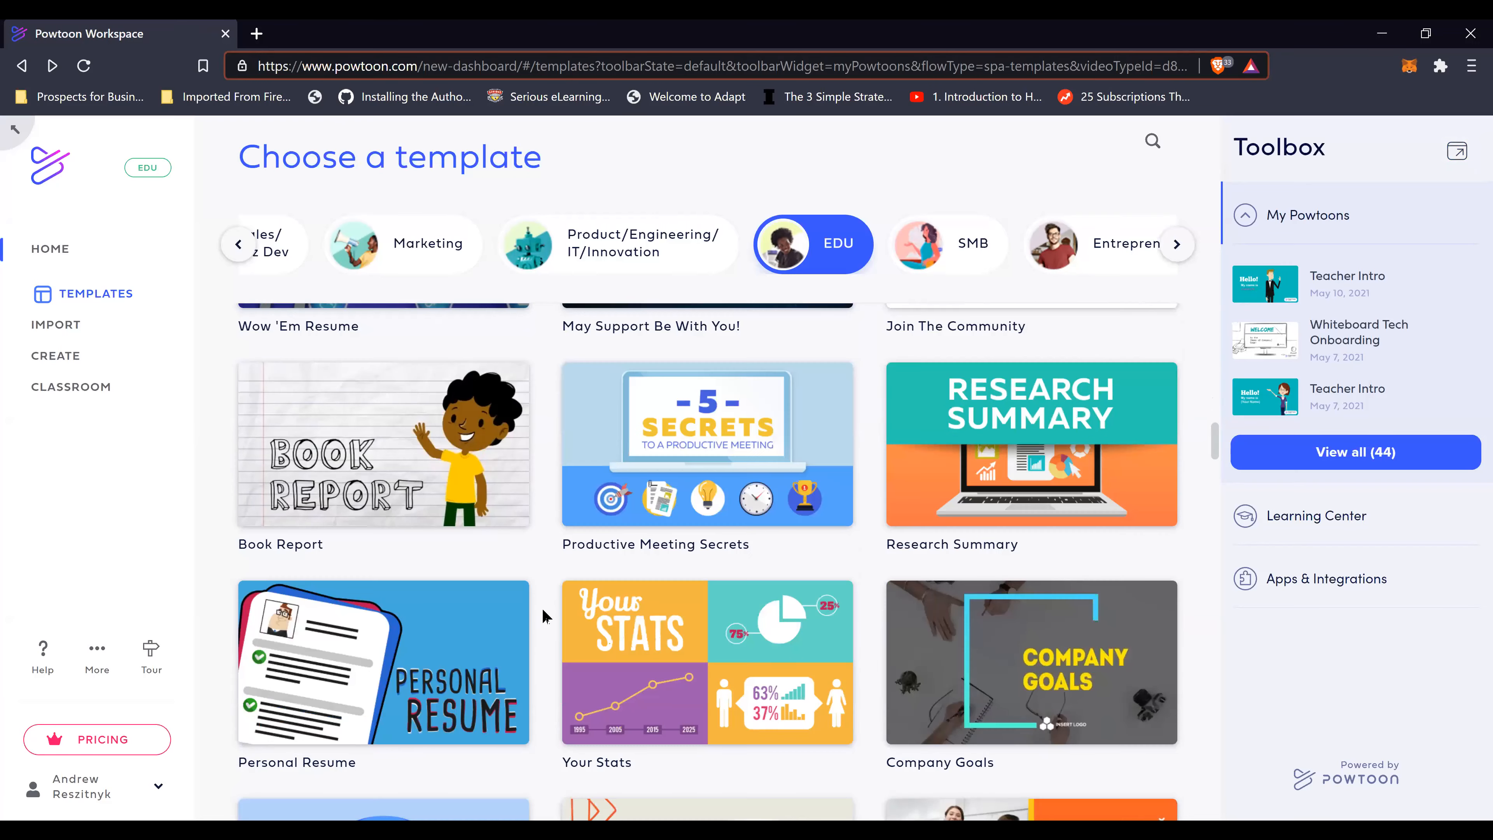
{"action": "scroll", "coordinate": [542, 610], "scroll_direction": "down", "scroll_amount": 3}
{"action": "scroll", "coordinate": [541, 607], "scroll_direction": "down", "scroll_amount": 6}
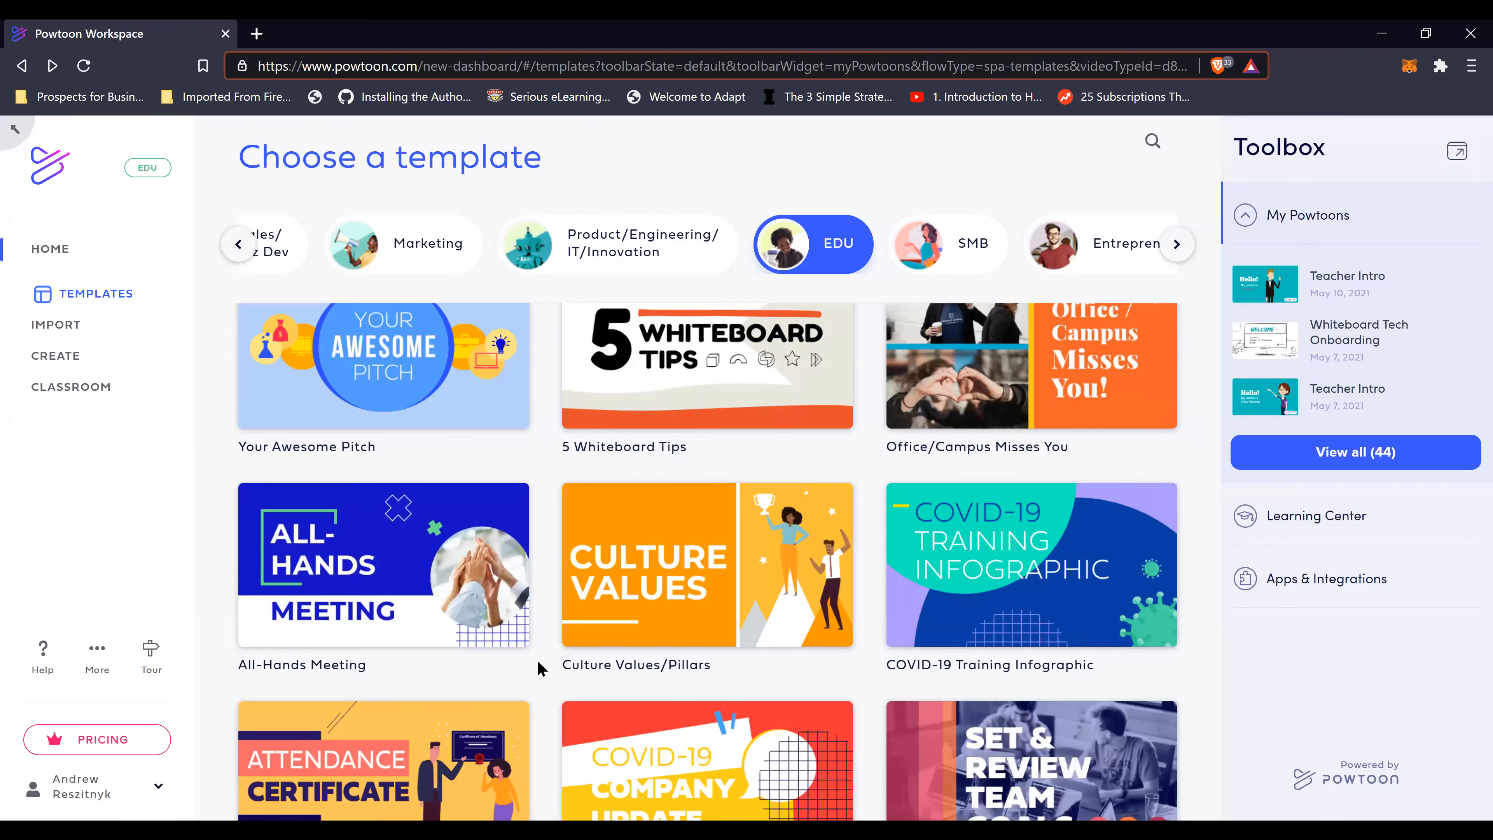
{"action": "scroll", "coordinate": [536, 660], "scroll_direction": "down", "scroll_amount": 3}
{"action": "scroll", "coordinate": [504, 548], "scroll_direction": "up", "scroll_amount": 5}
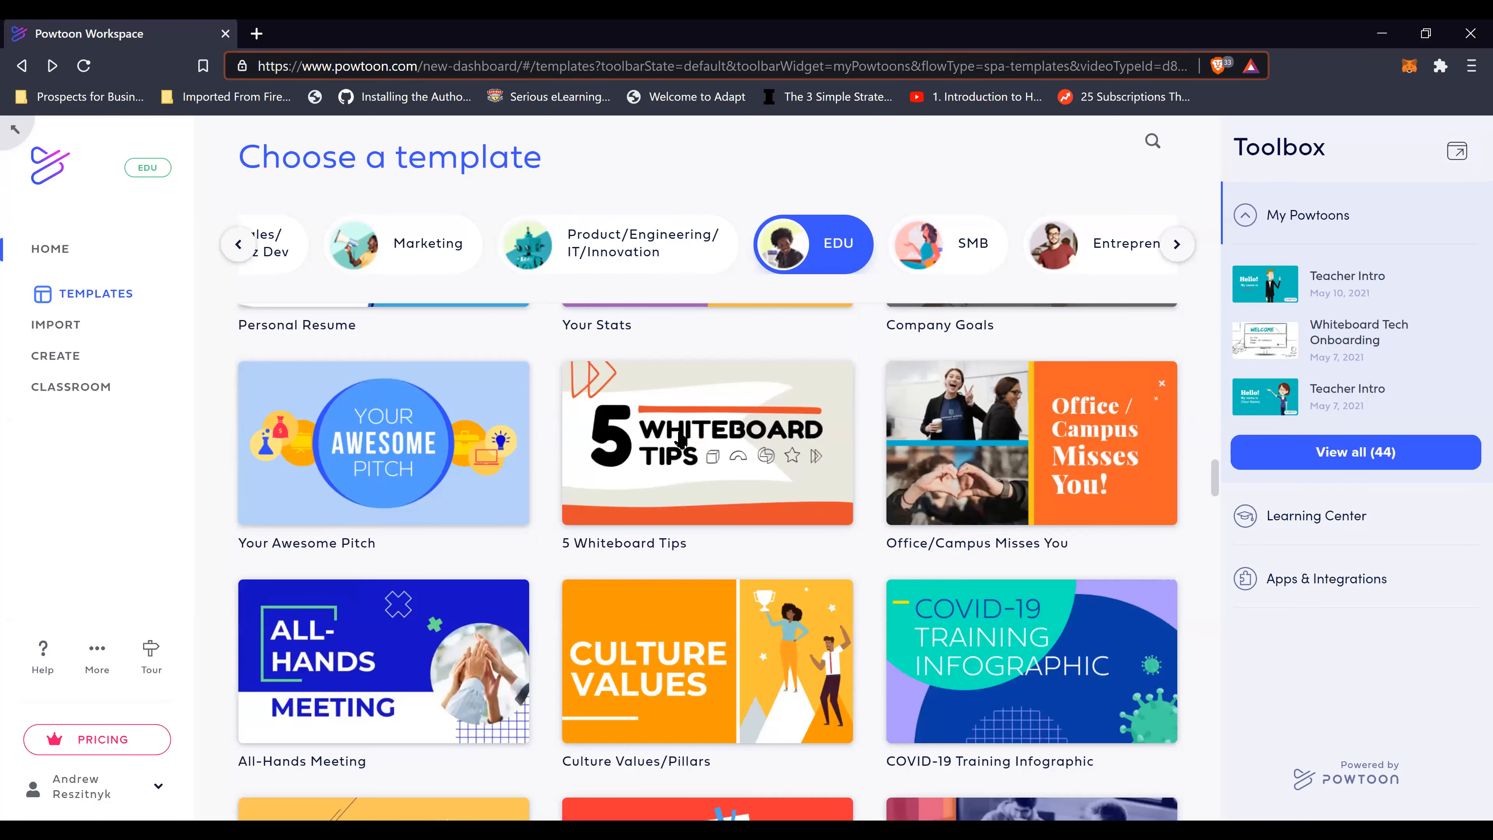
{"action": "scroll", "coordinate": [504, 549], "scroll_direction": "up", "scroll_amount": 2}
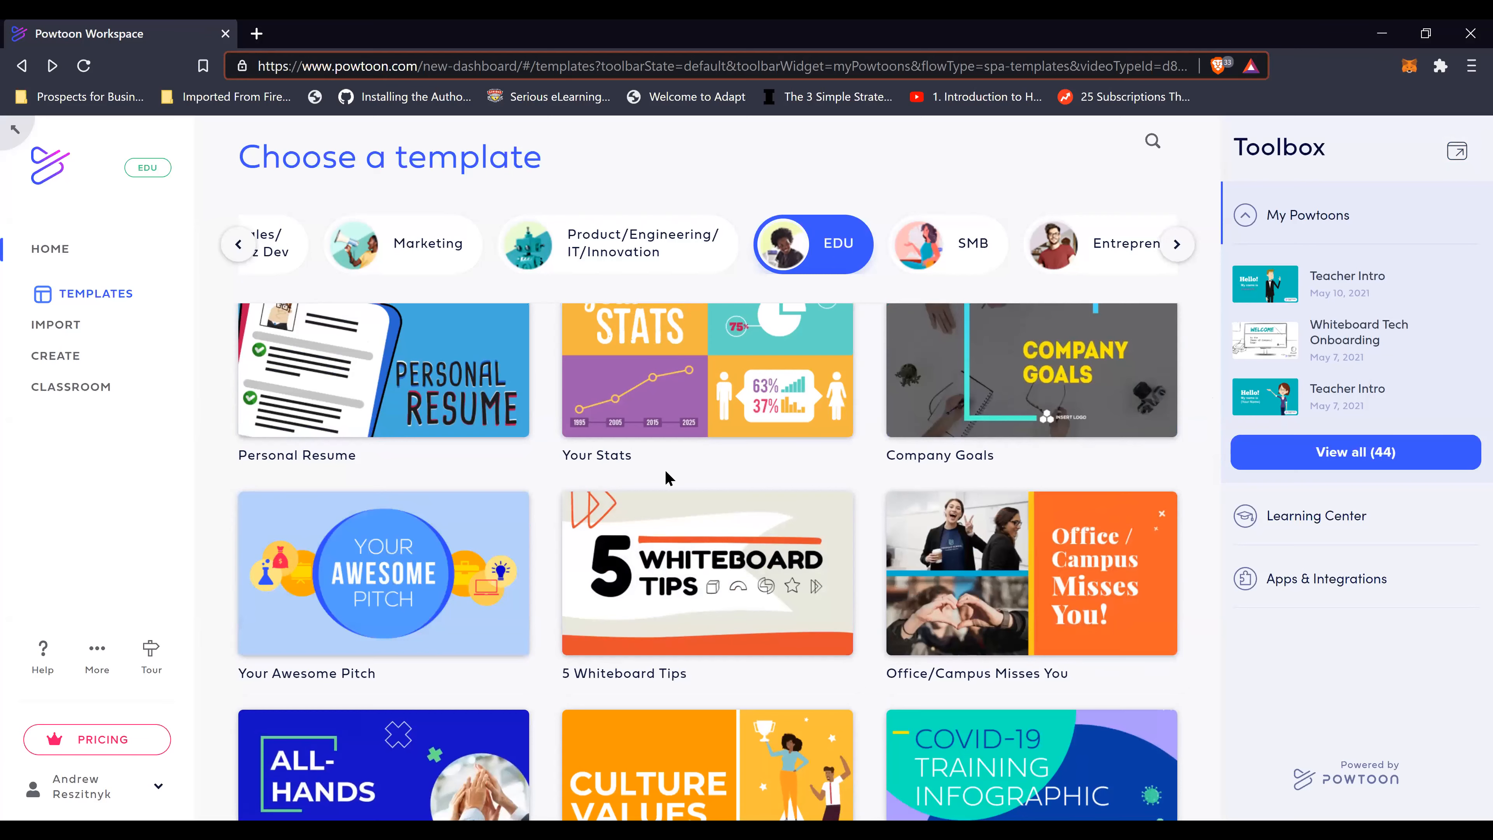
{"action": "scroll", "coordinate": [665, 471], "scroll_direction": "down", "scroll_amount": 1}
{"action": "scroll", "coordinate": [665, 470], "scroll_direction": "down", "scroll_amount": 7}
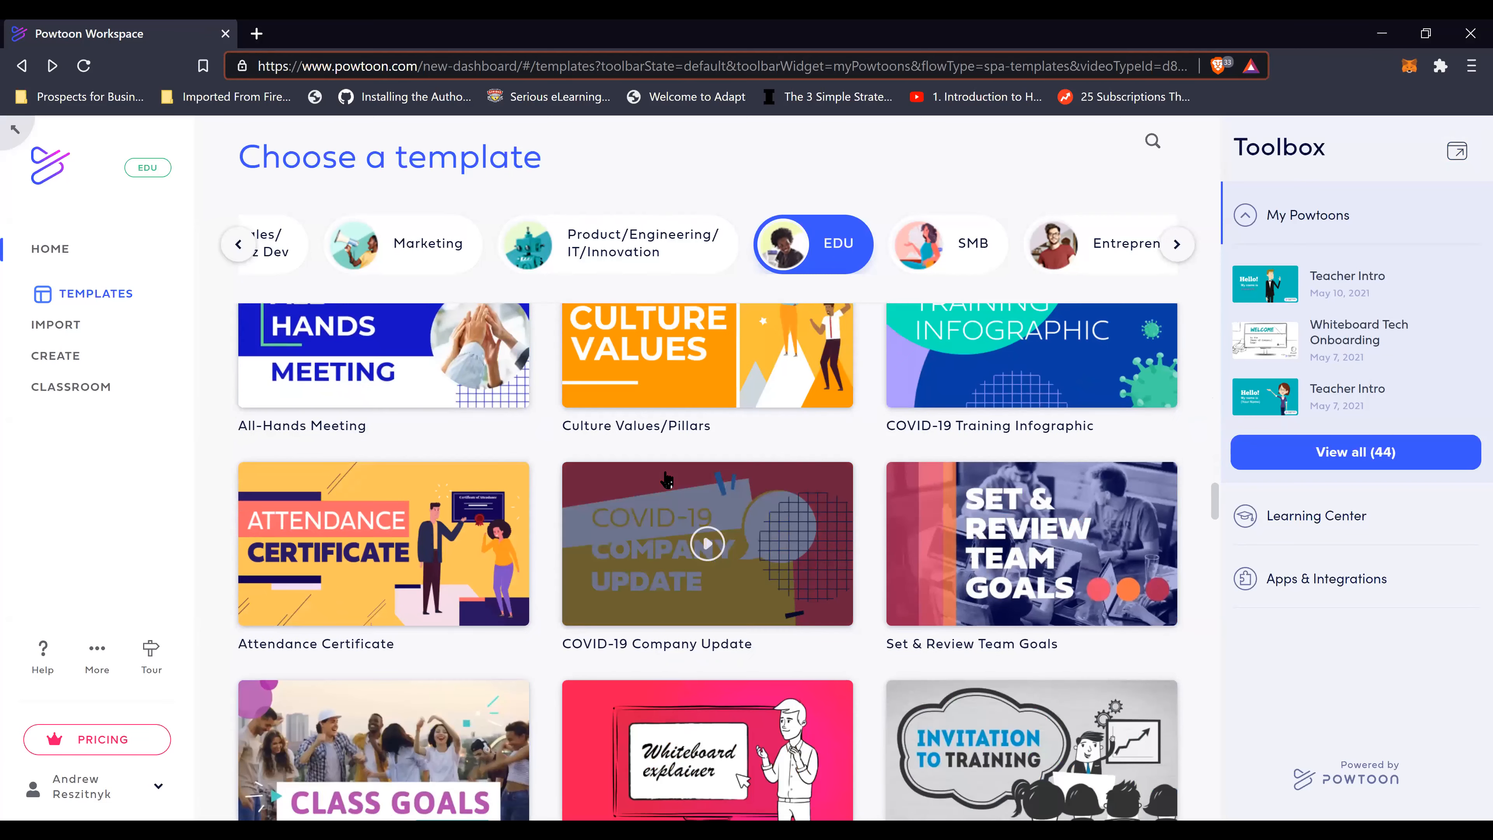
Step: Find the 5 Pieces of Advice template in the EDU gallery and open it for editing
{"action": "scroll", "coordinate": [740, 602], "scroll_direction": "down", "scroll_amount": 4}
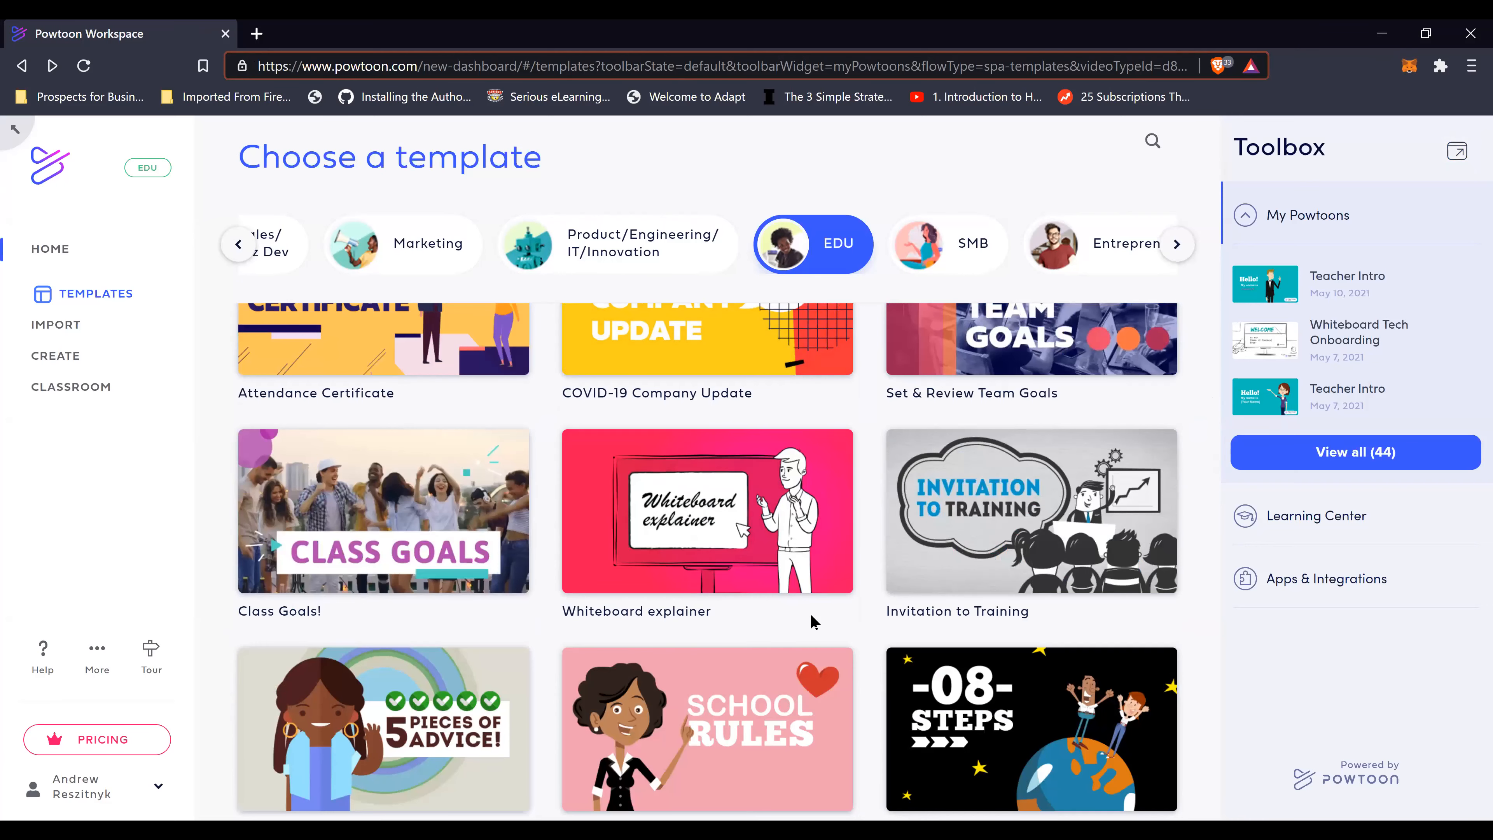
{"action": "scroll", "coordinate": [809, 613], "scroll_direction": "down", "scroll_amount": 2}
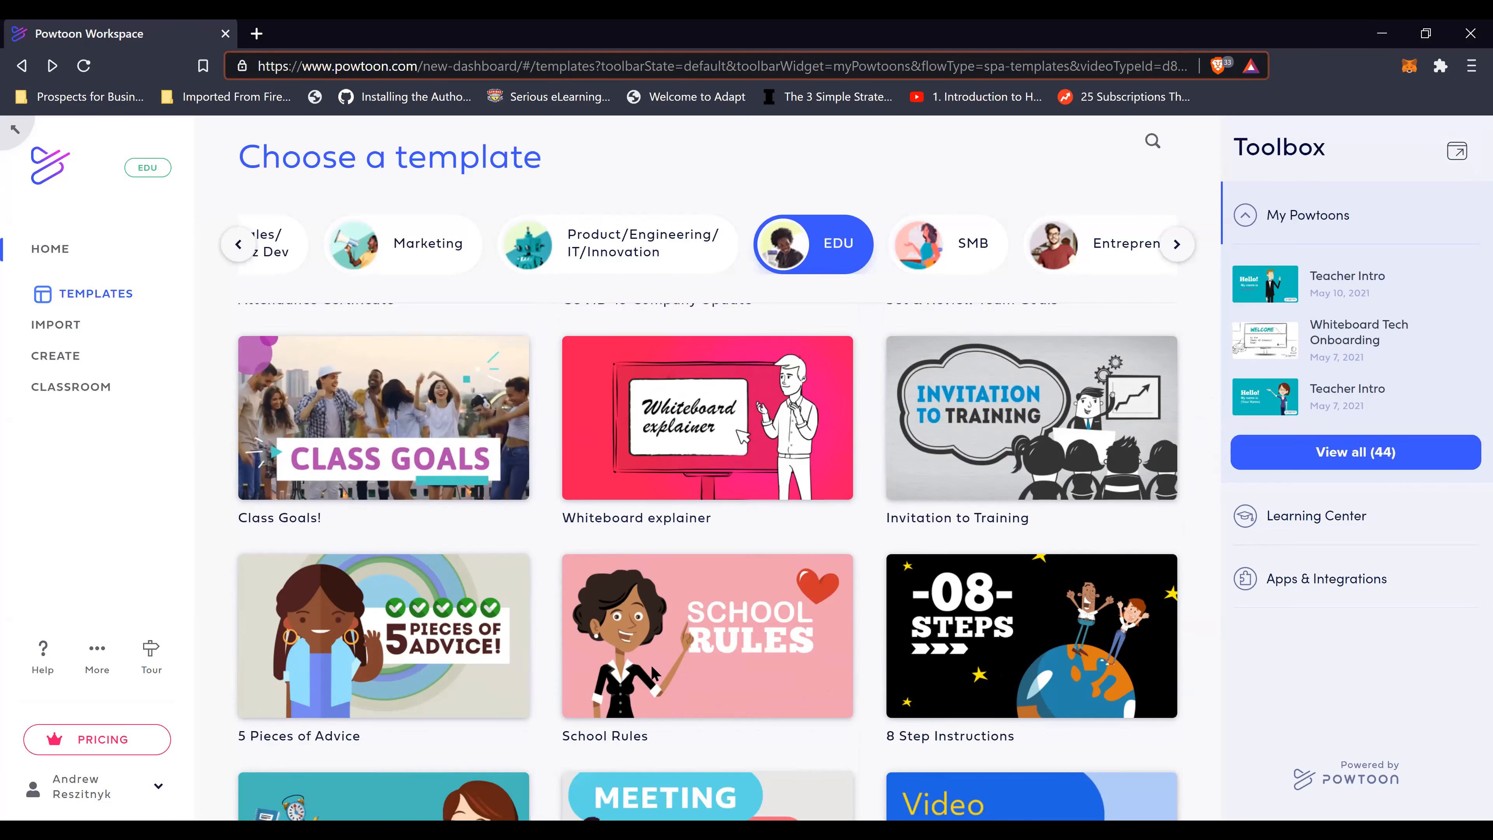
{"action": "left_click", "coordinate": [393, 612]}
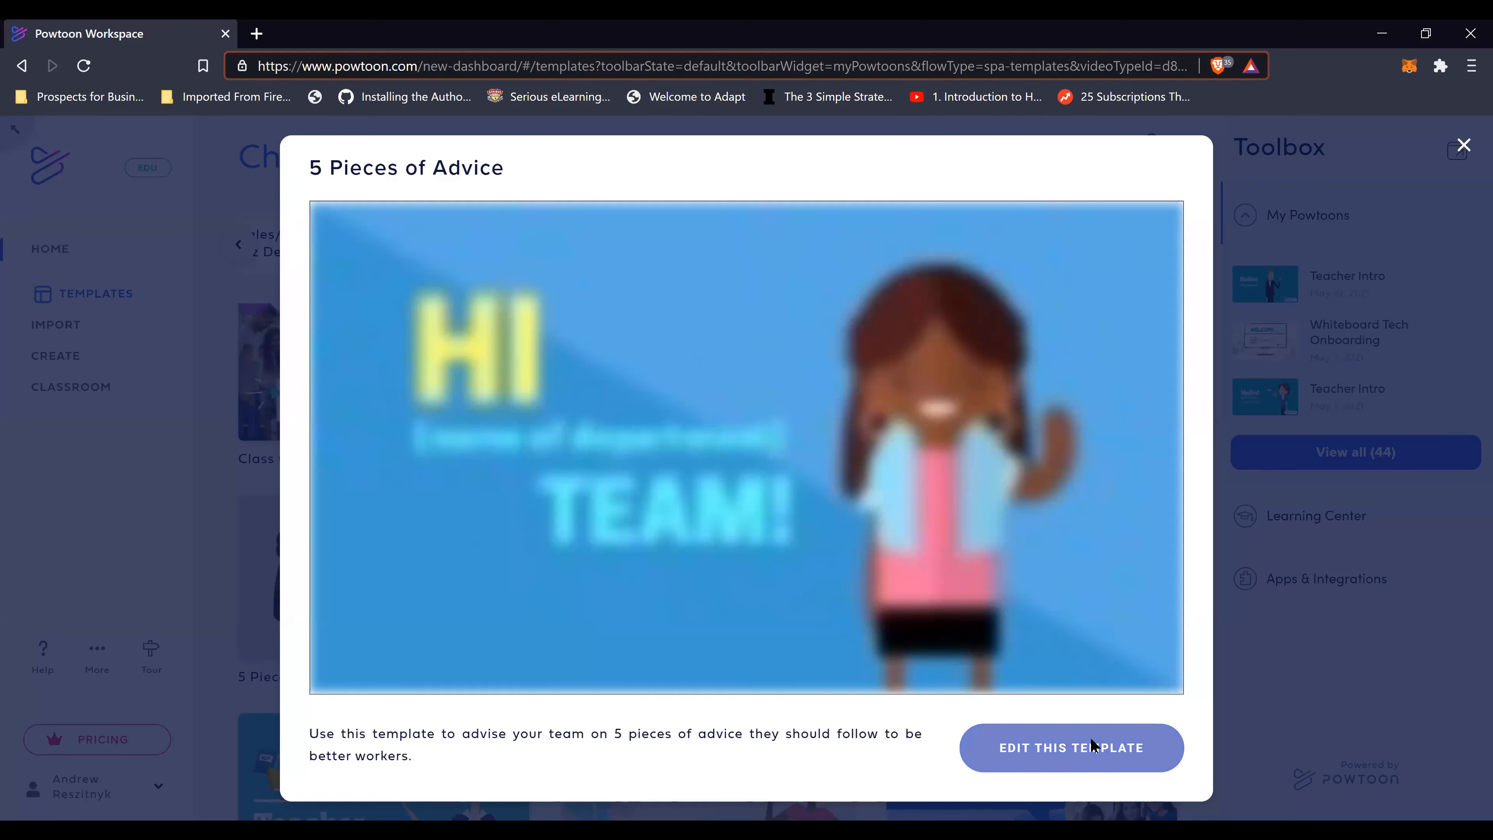
{"action": "left_click", "coordinate": [1092, 745]}
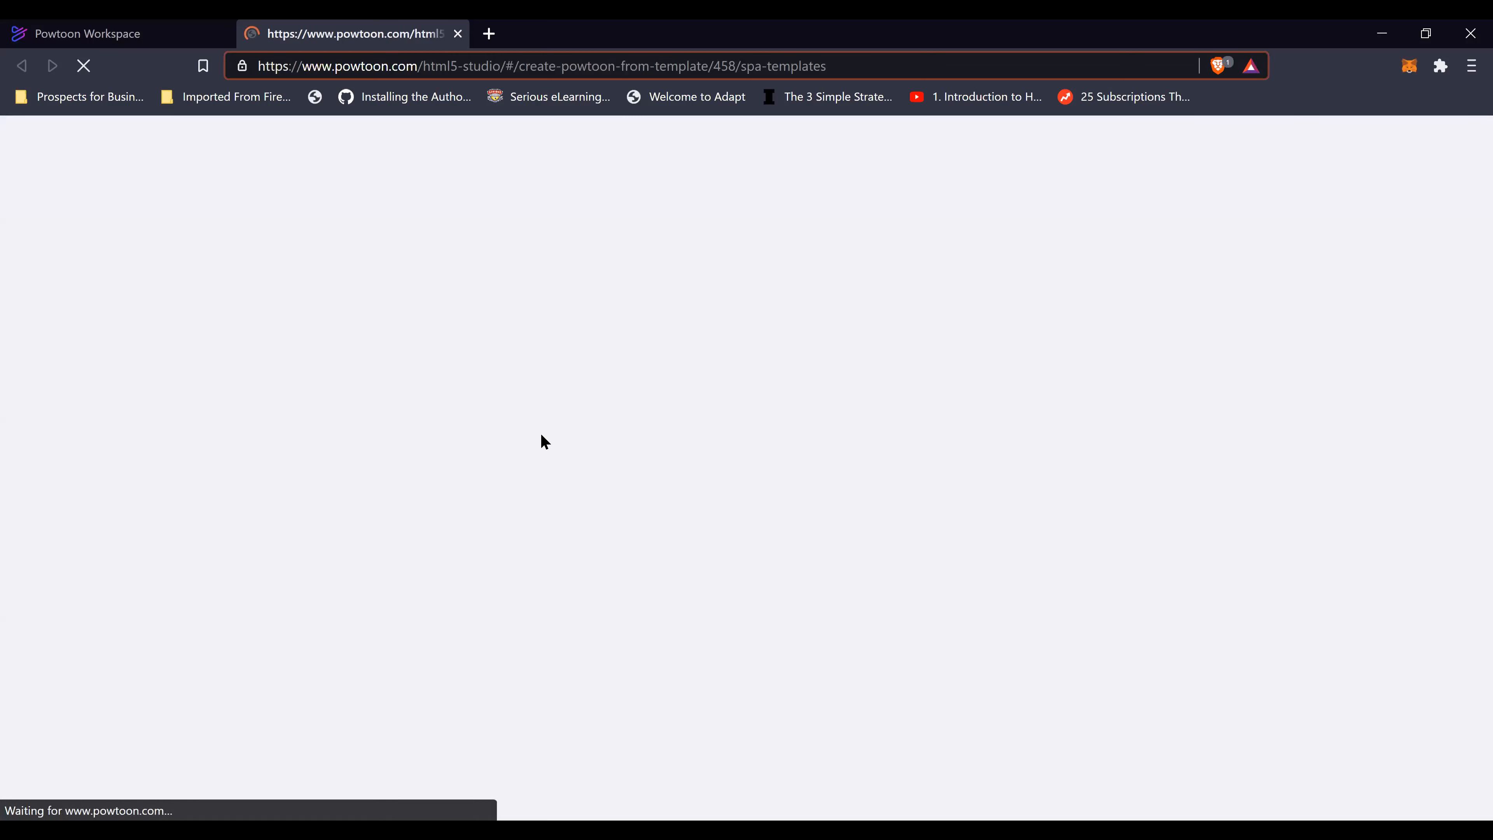
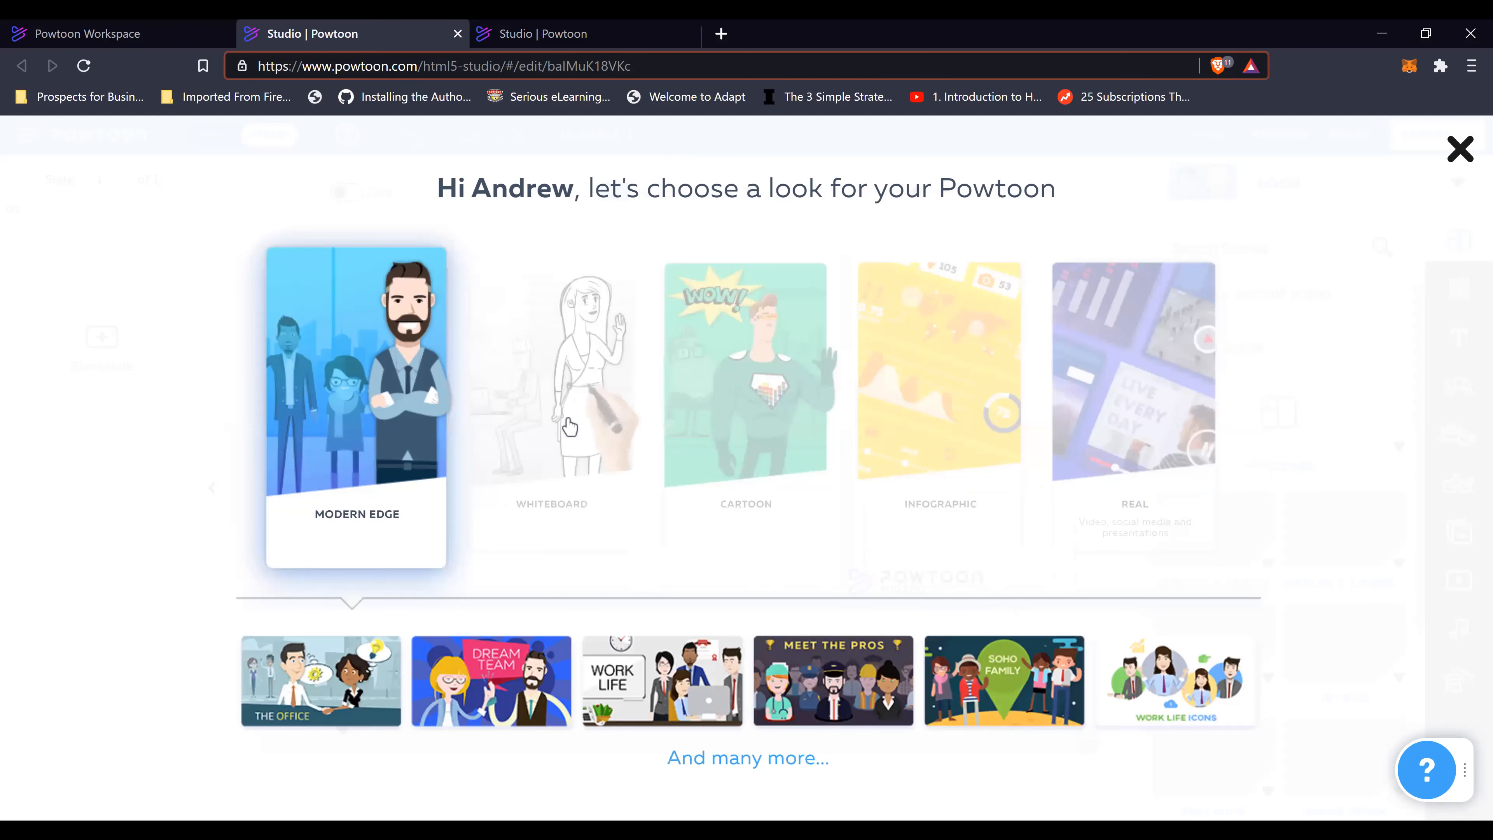
Step: Compare the available looks for the blank Powtoon and choose Modern Edge
{"action": "mouse_move", "coordinate": [568, 427]}
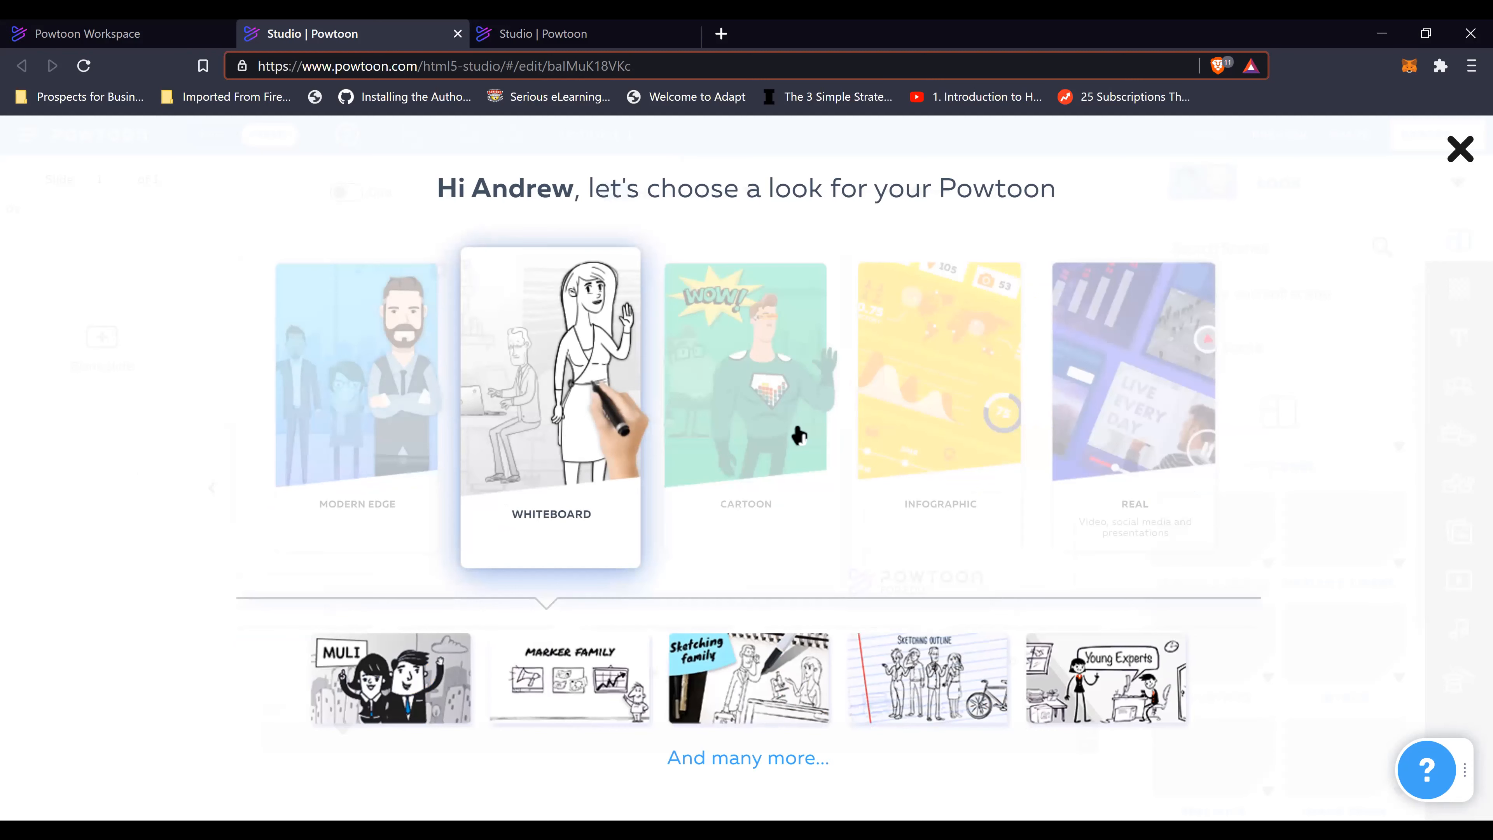
{"action": "mouse_move", "coordinate": [993, 449]}
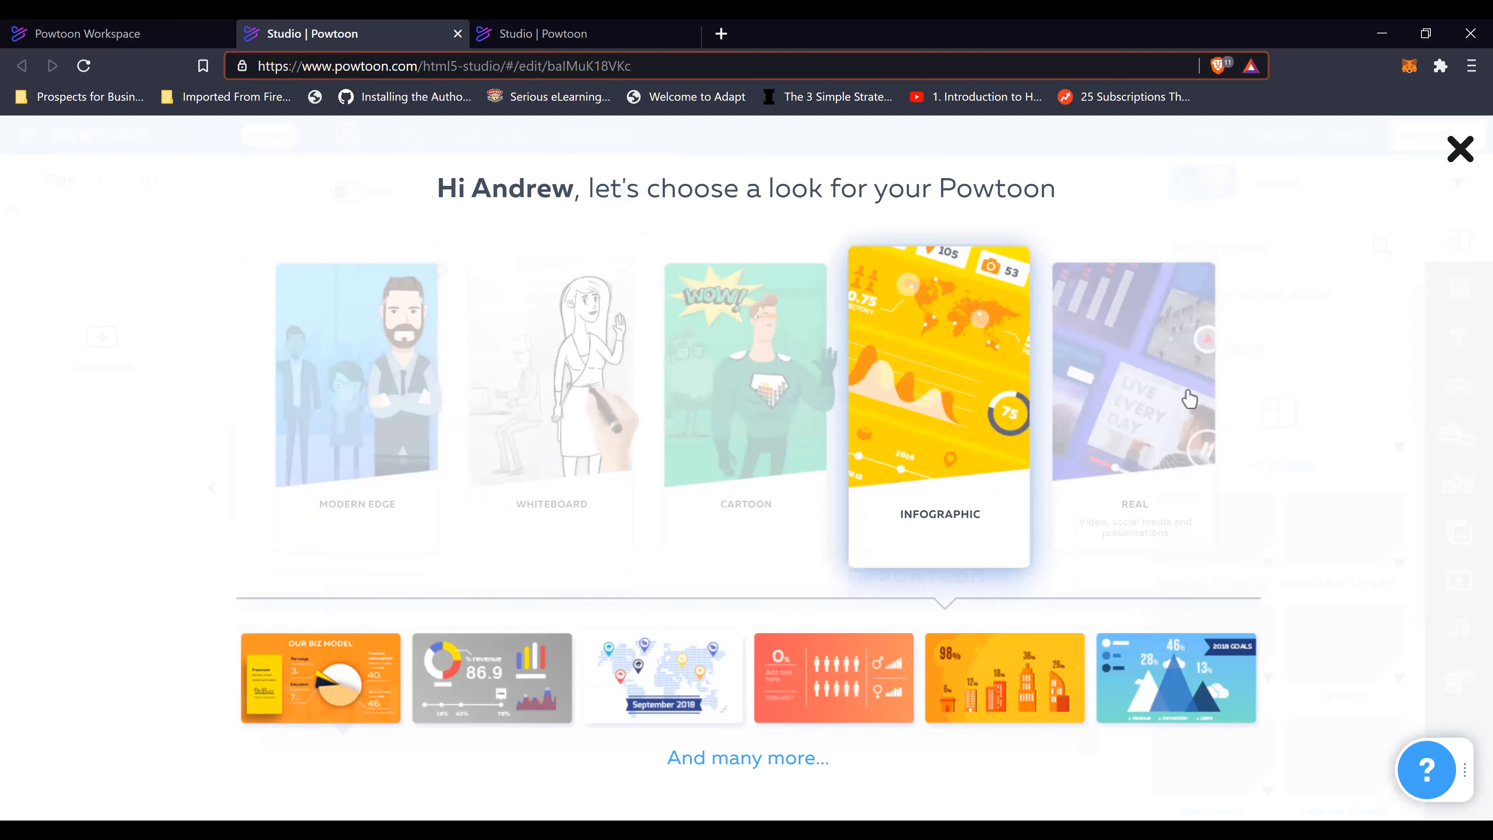
{"action": "mouse_move", "coordinate": [1190, 399]}
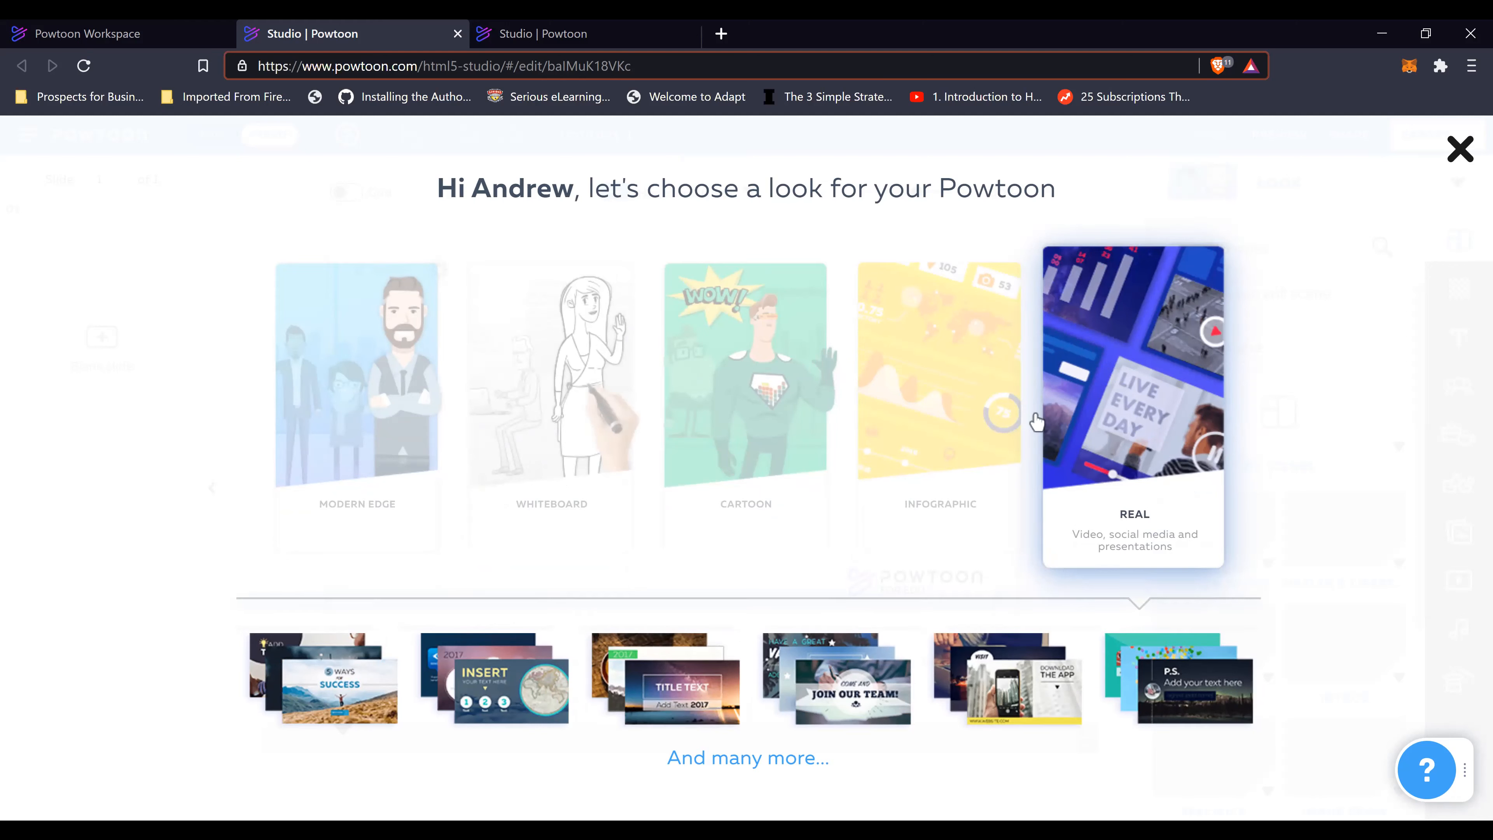
{"action": "mouse_move", "coordinate": [928, 432]}
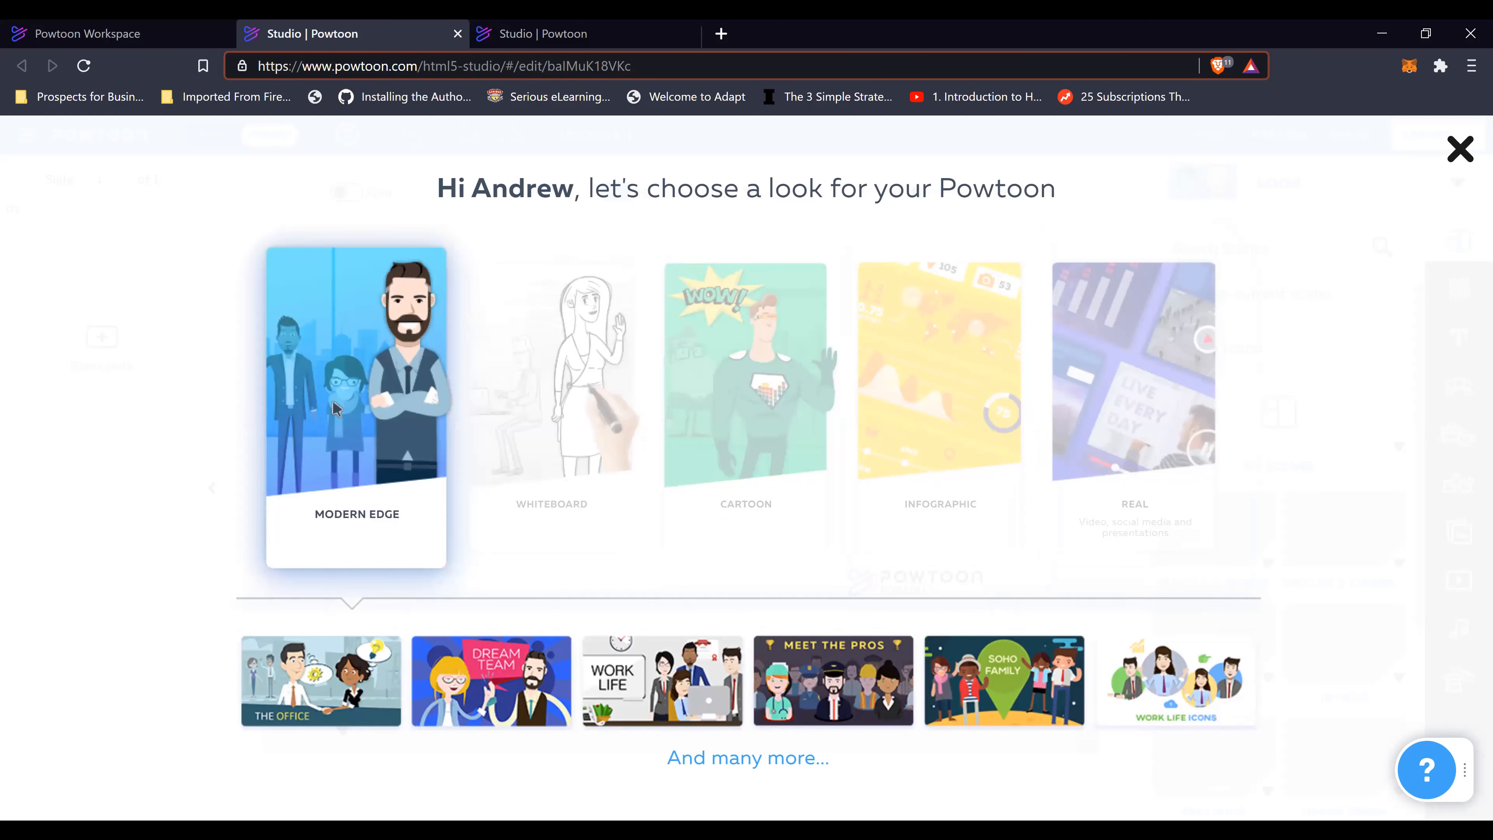
{"action": "left_click", "coordinate": [333, 403]}
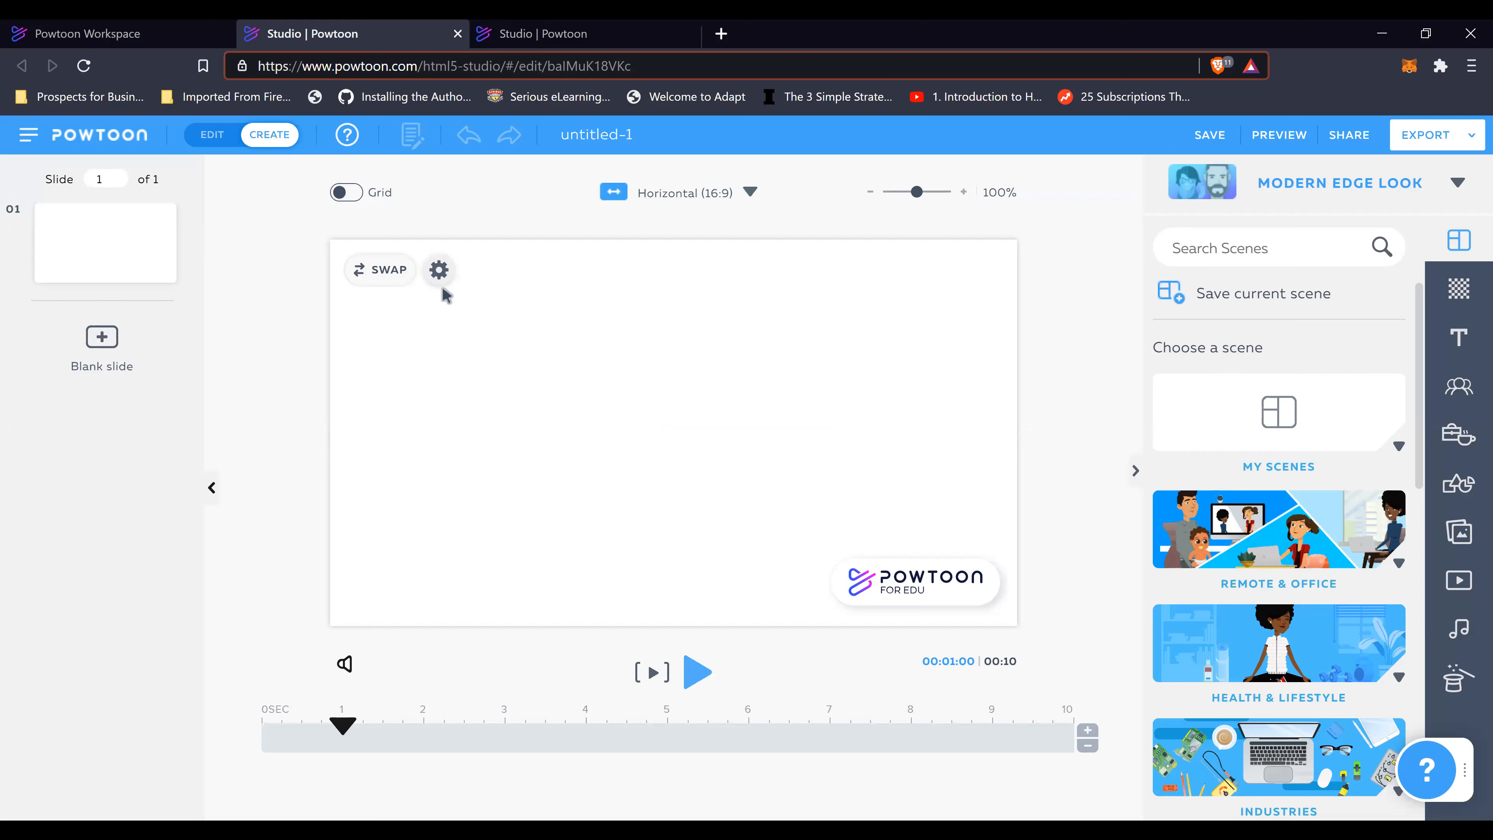
Step: Swap the blank slide's background for the desk photo with stationery from Image Backgrounds
{"action": "left_click", "coordinate": [388, 276]}
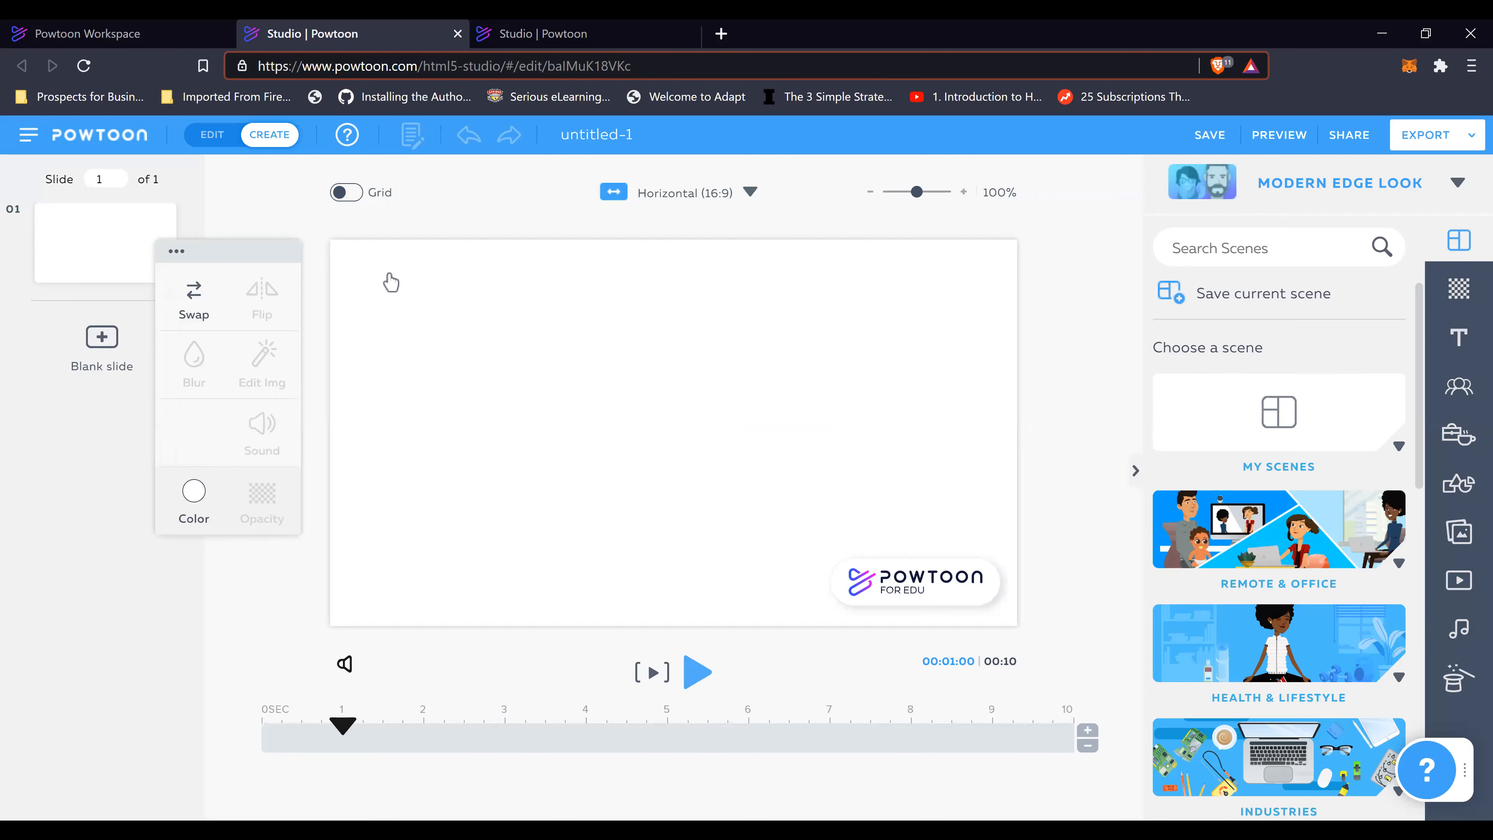
{"action": "left_click", "coordinate": [389, 273]}
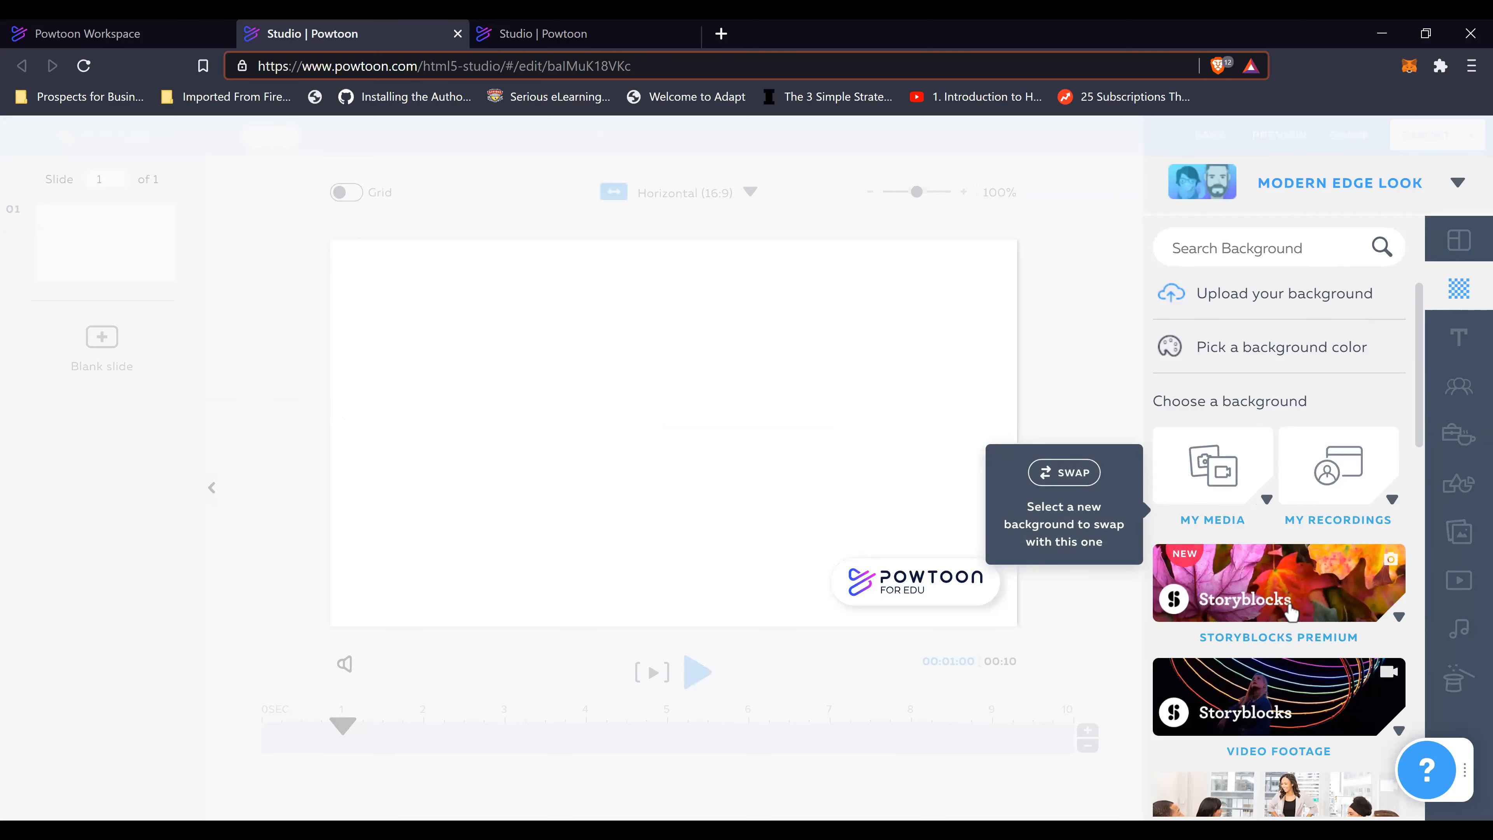
{"action": "scroll", "coordinate": [1290, 612], "scroll_direction": "down", "scroll_amount": 8}
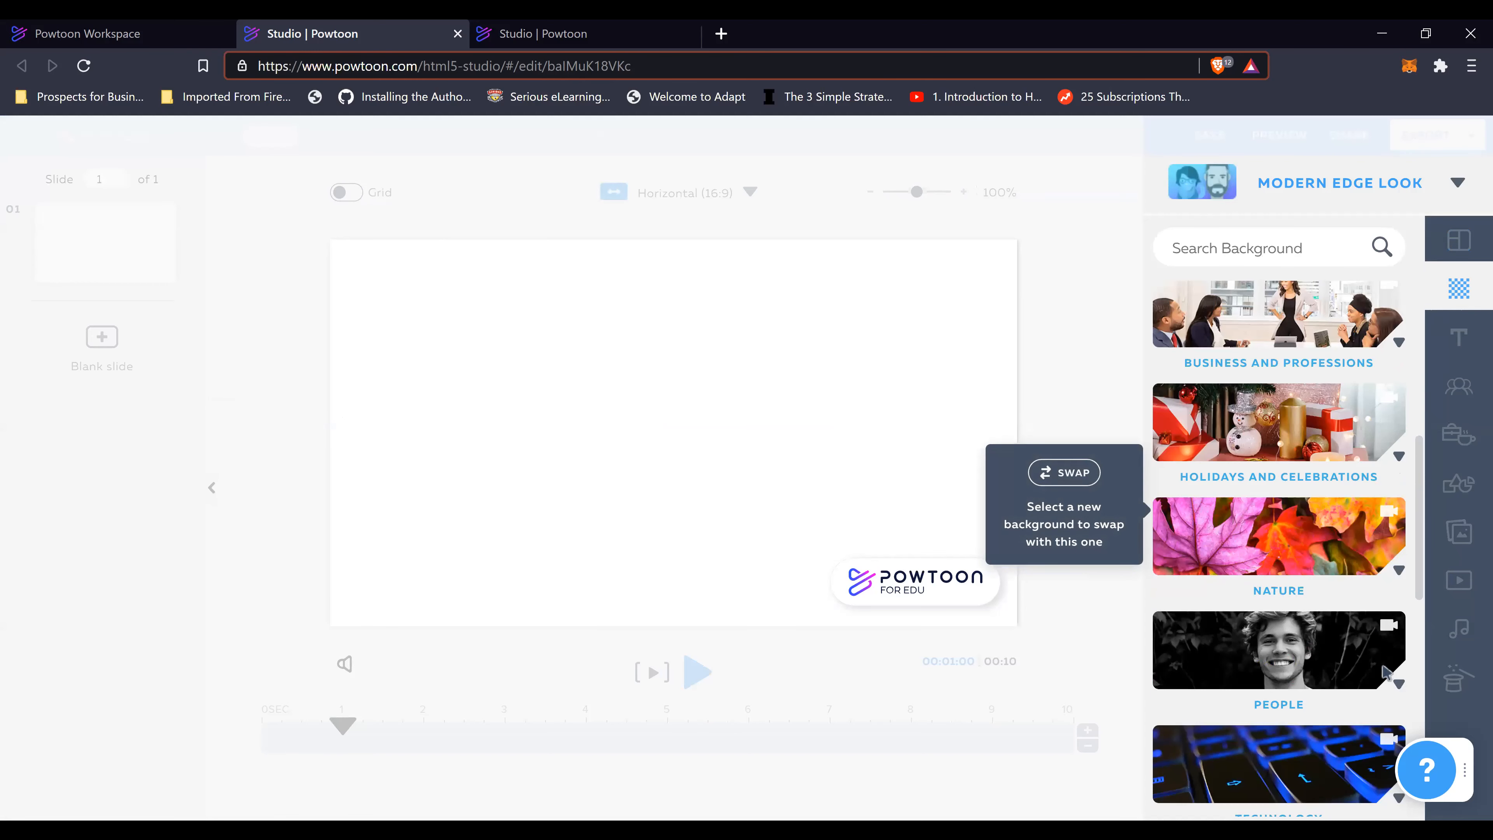
{"action": "scroll", "coordinate": [1385, 671], "scroll_direction": "down", "scroll_amount": 3}
{"action": "scroll", "coordinate": [1254, 695], "scroll_direction": "down", "scroll_amount": 6}
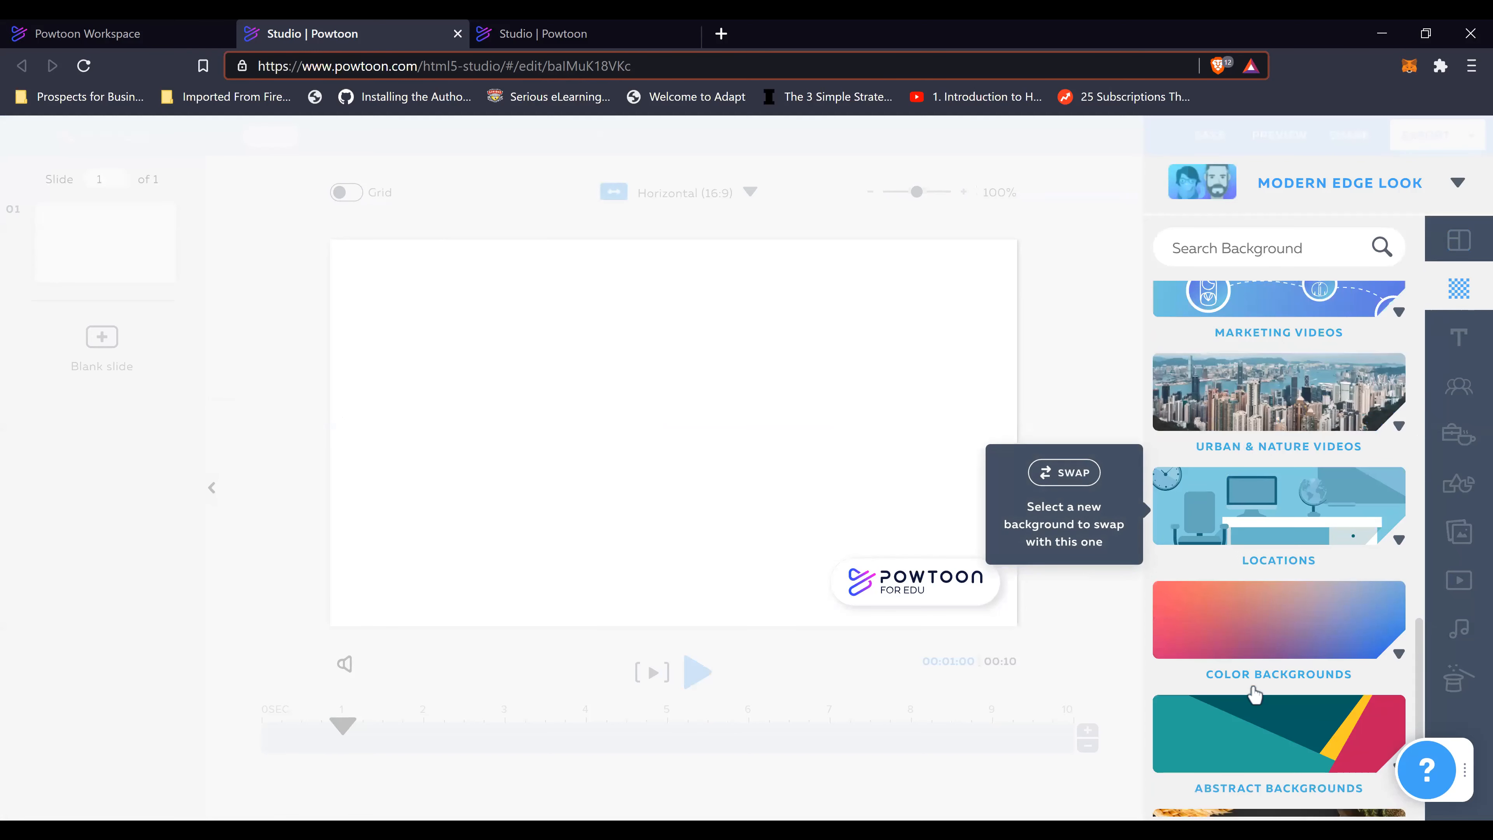
{"action": "scroll", "coordinate": [1254, 694], "scroll_direction": "down", "scroll_amount": 2}
{"action": "left_click", "coordinate": [1228, 765]}
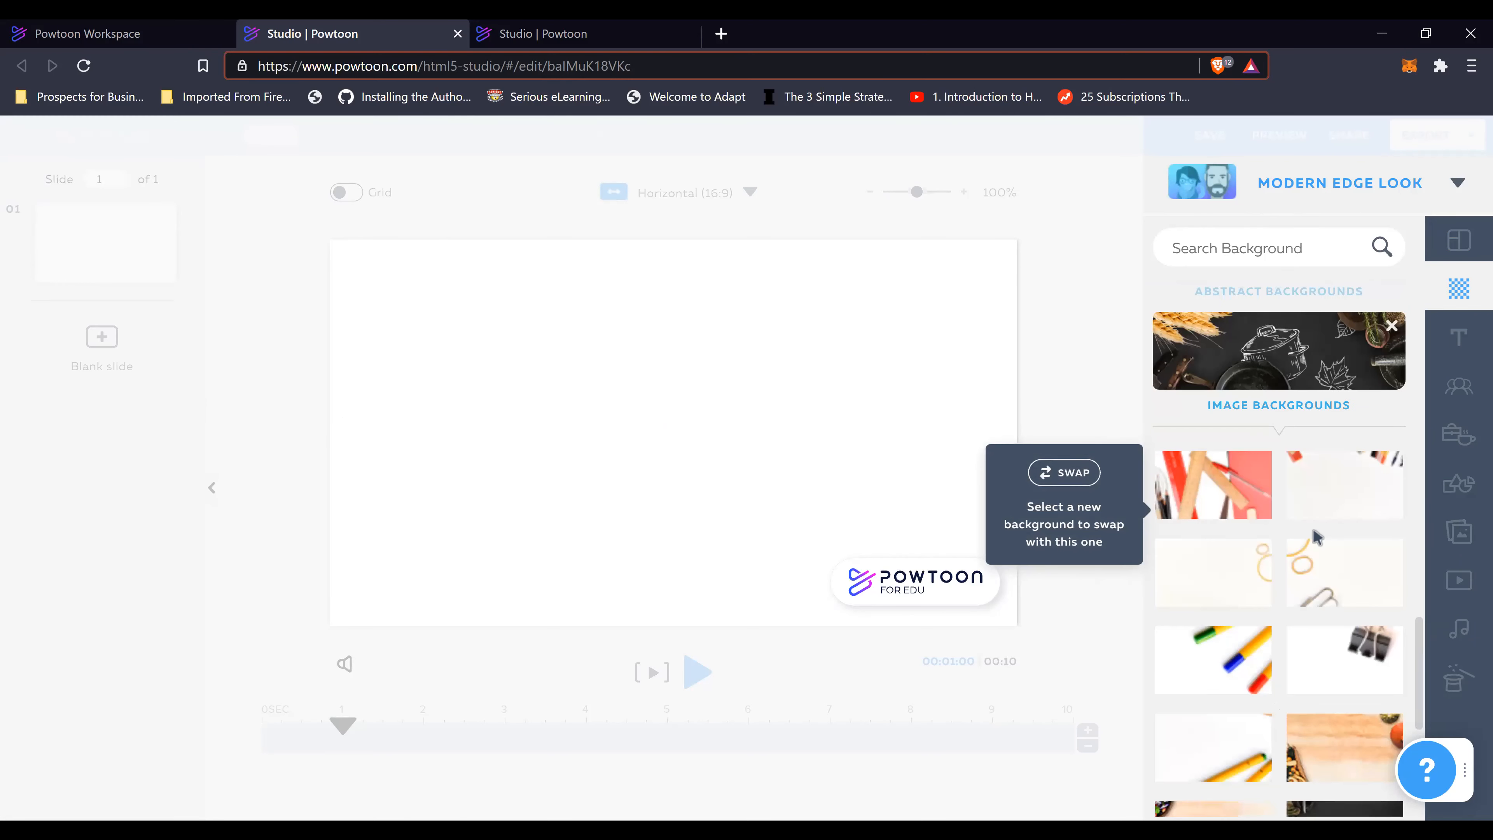
{"action": "mouse_move", "coordinate": [1331, 487]}
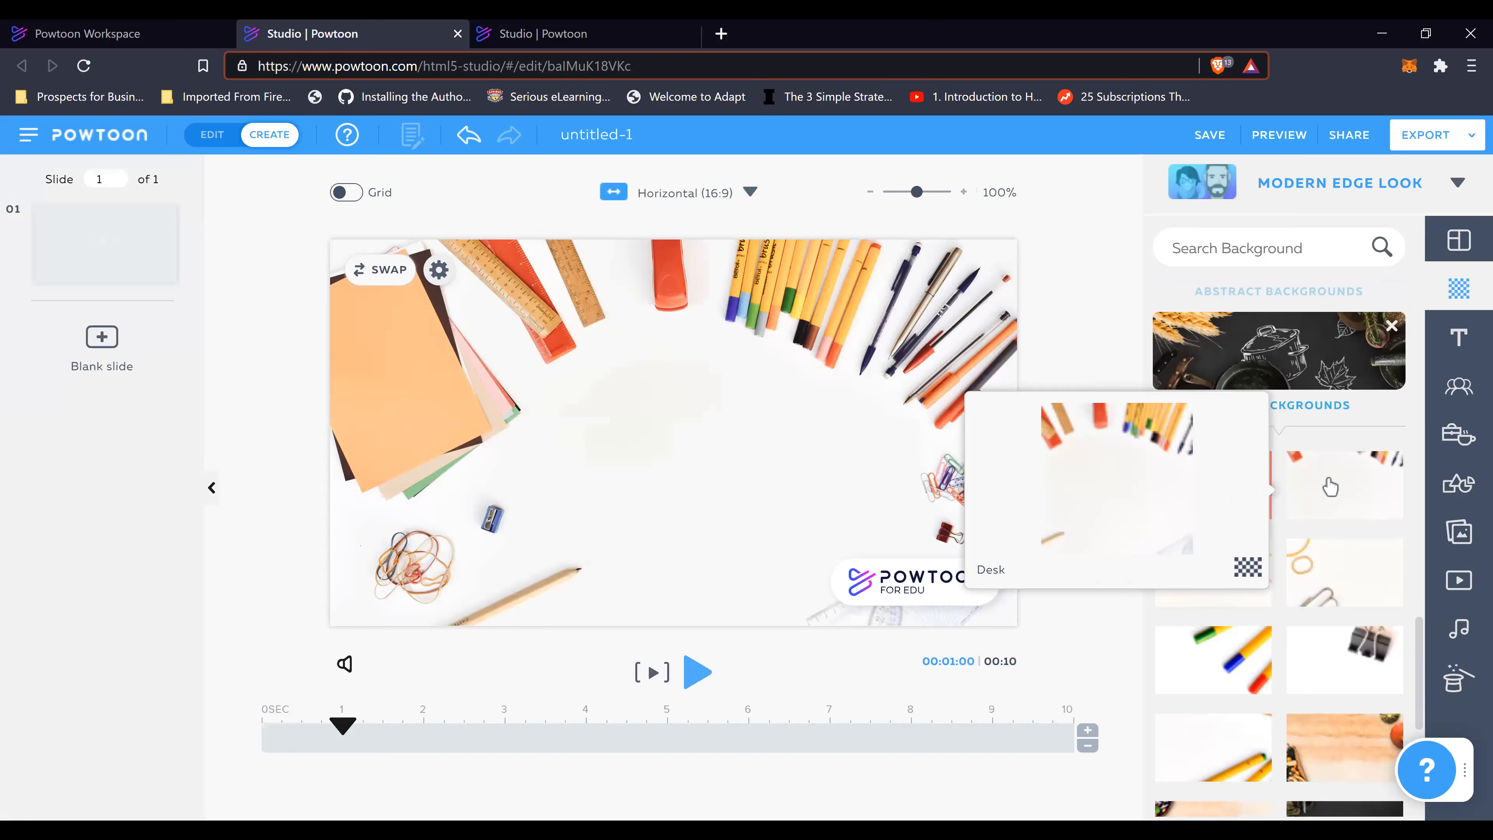
Step: Replace the slide's background with the grey, teal and yellow design from Abstract Backgrounds
{"action": "scroll", "coordinate": [1334, 529], "scroll_direction": "down", "scroll_amount": 6}
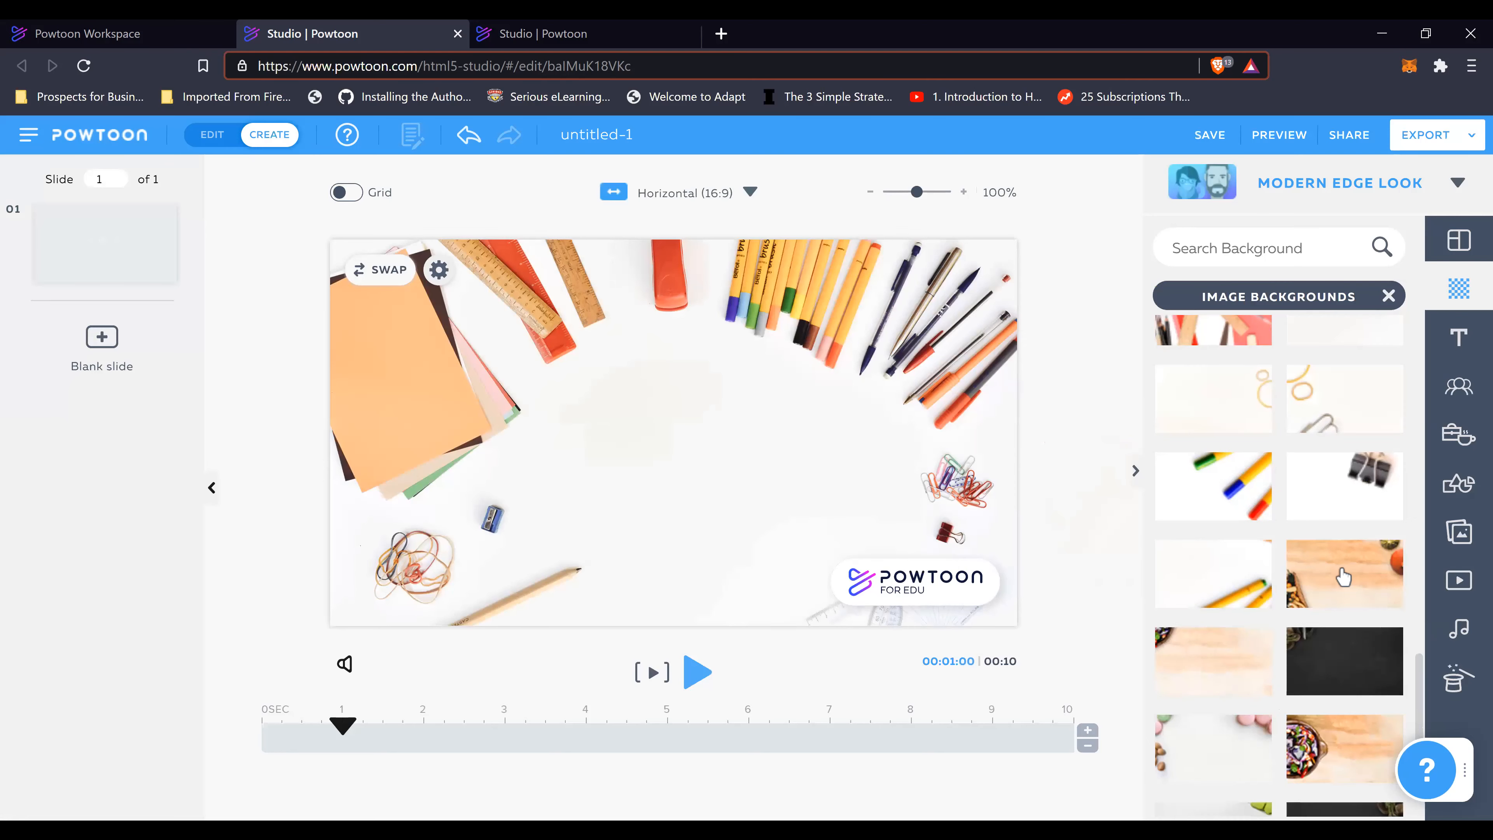
{"action": "scroll", "coordinate": [1329, 582], "scroll_direction": "up", "scroll_amount": 6}
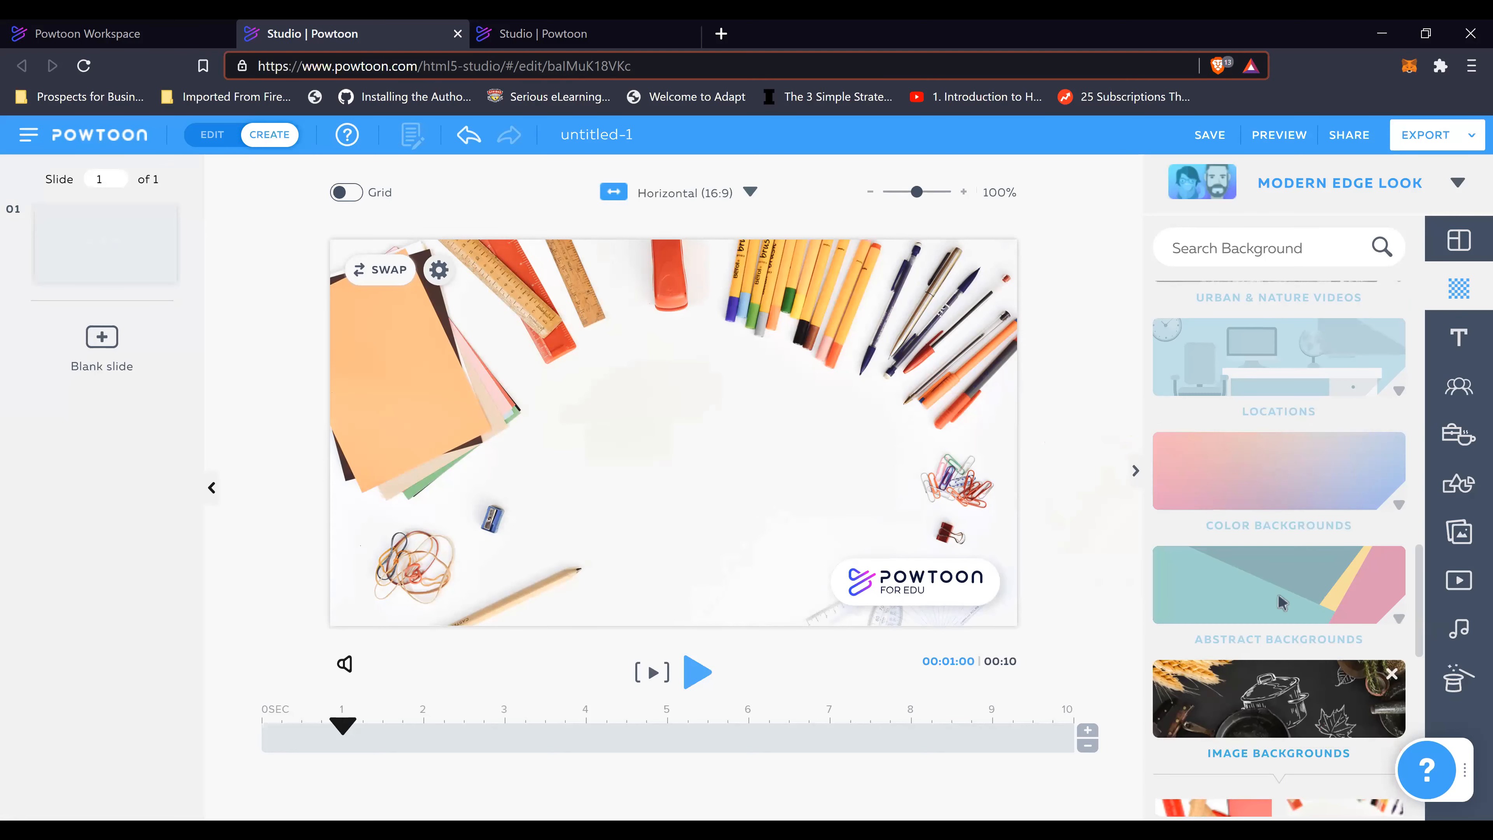
{"action": "left_click", "coordinate": [1282, 601]}
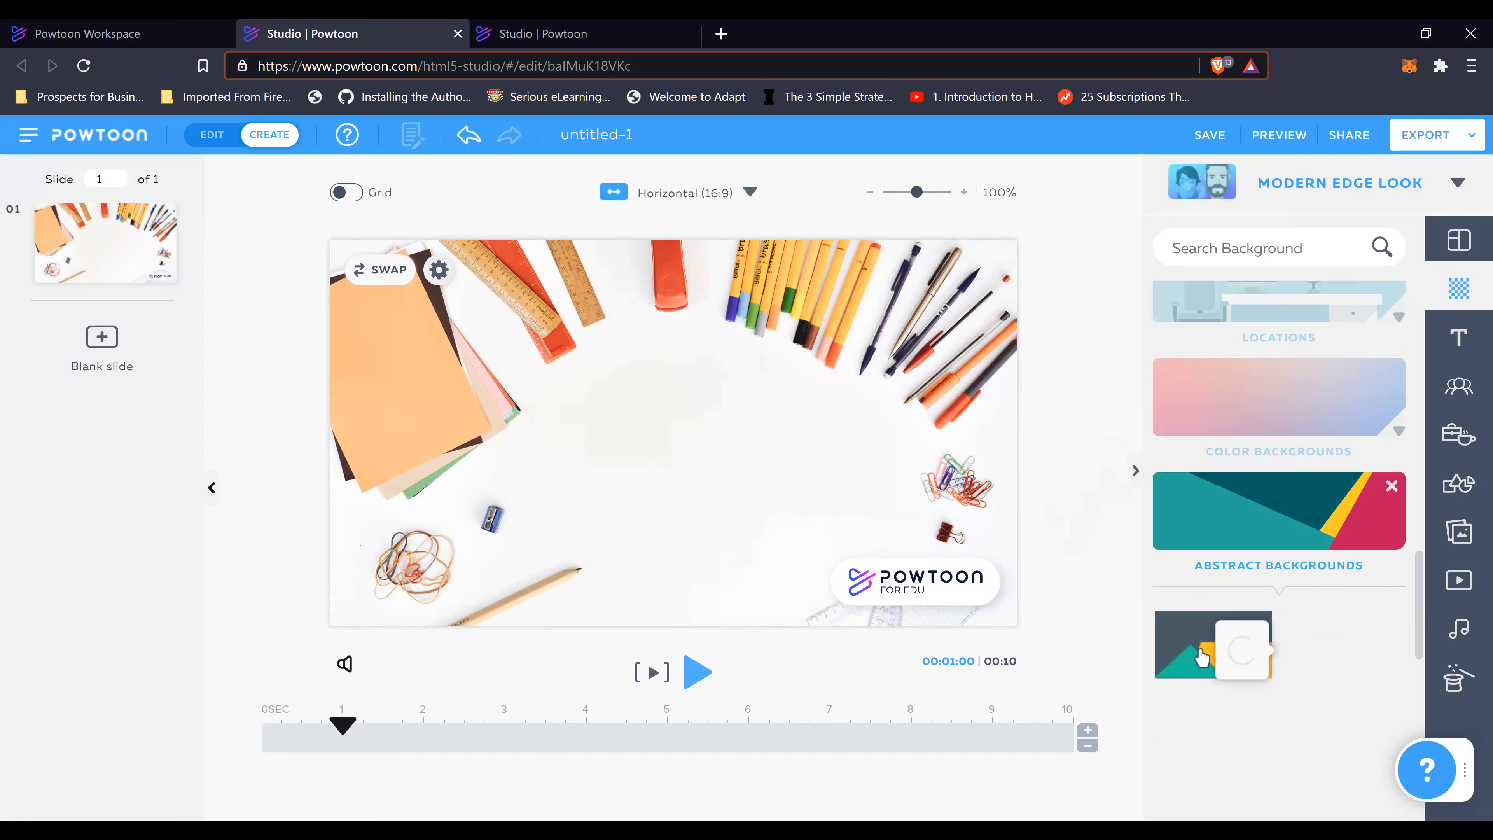
{"action": "left_click", "coordinate": [1200, 653]}
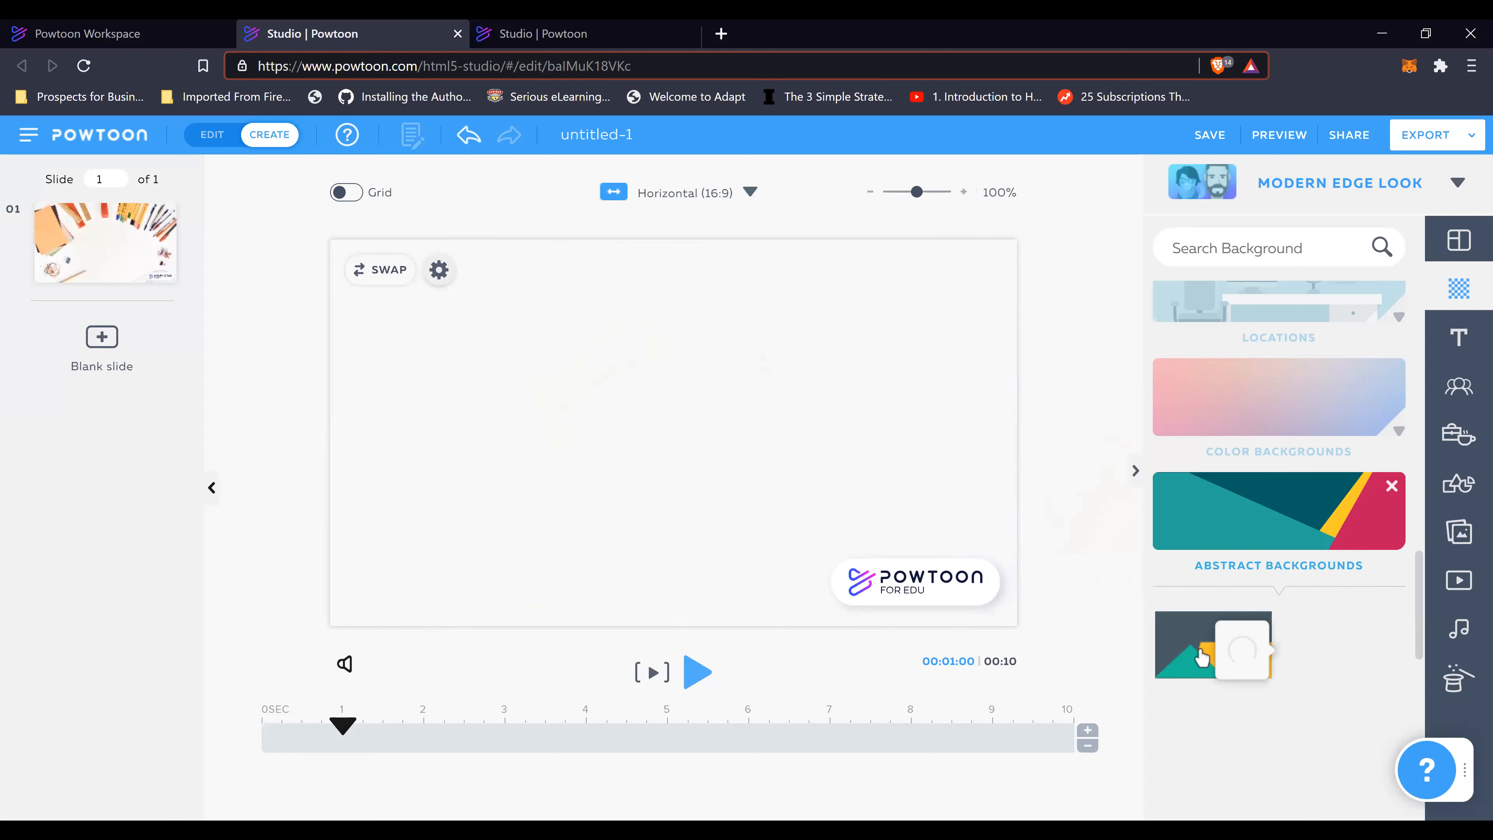
Step: Set the slide's background to the blue office with desk and whiteboard from Locations, and open the Scenes library
{"action": "left_click", "coordinate": [1326, 316]}
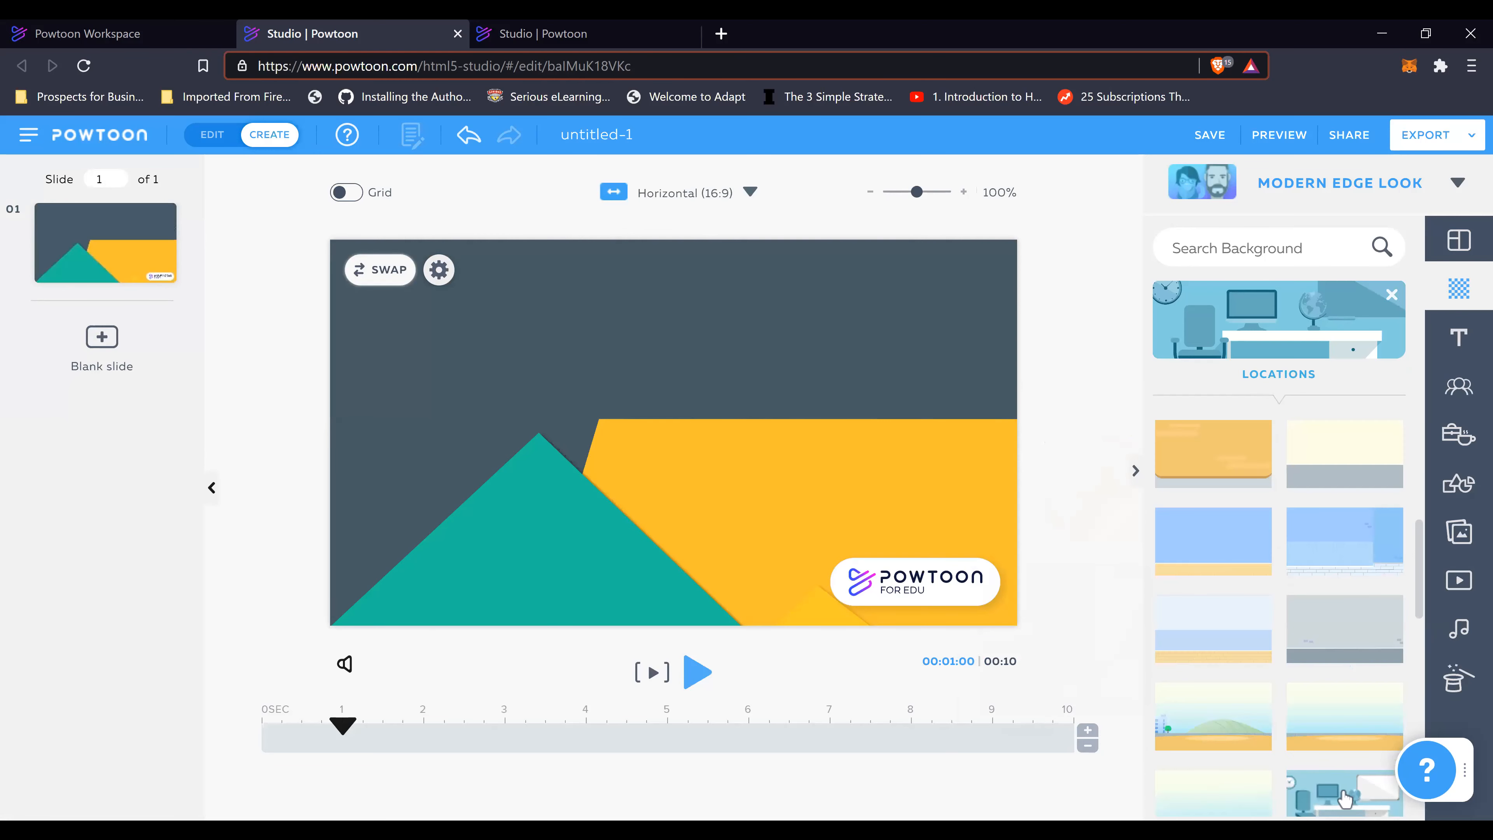
{"action": "mouse_move", "coordinate": [1346, 799]}
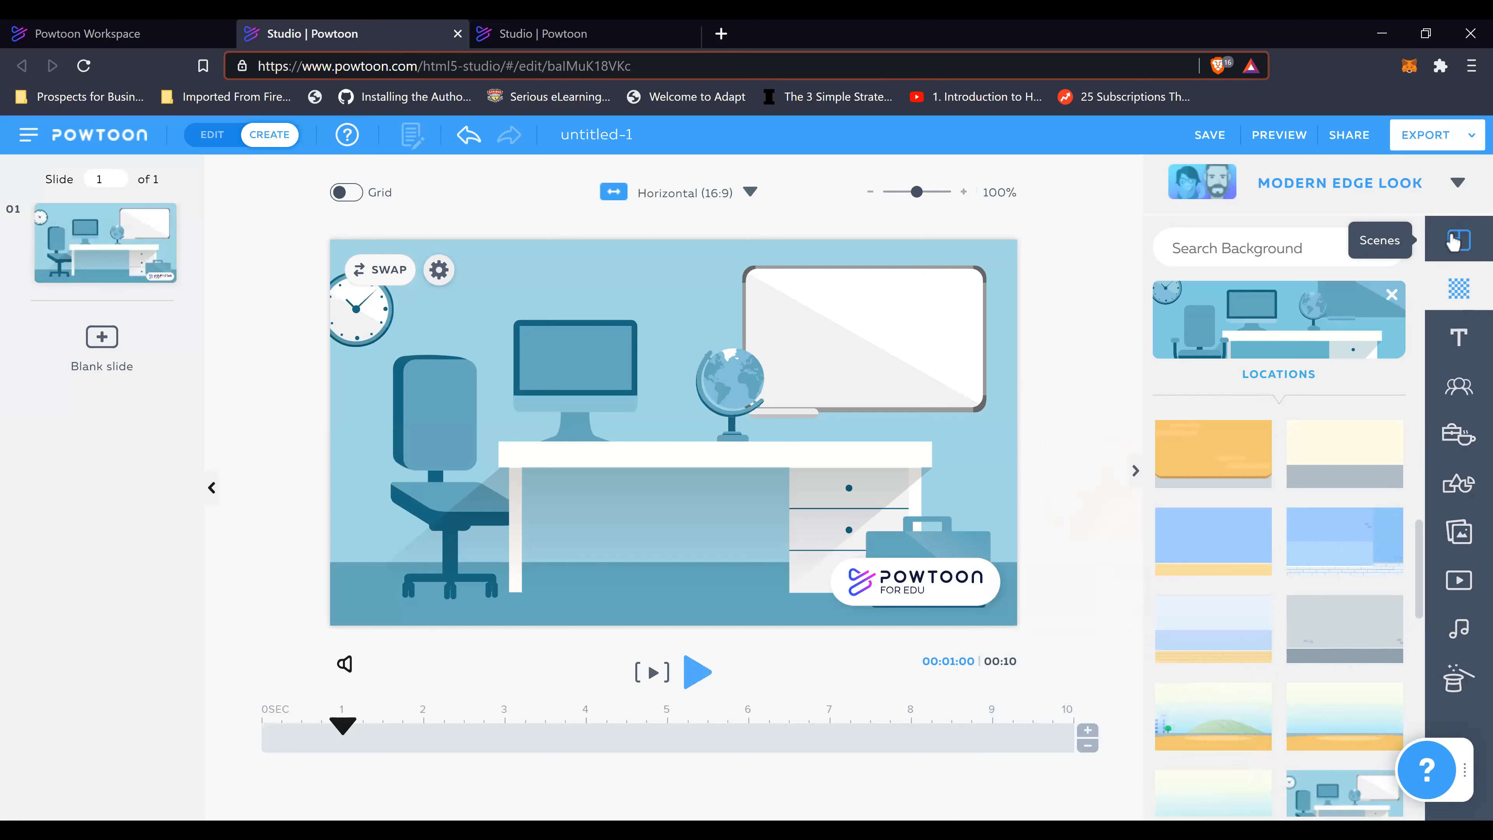
{"action": "left_click", "coordinate": [1454, 241]}
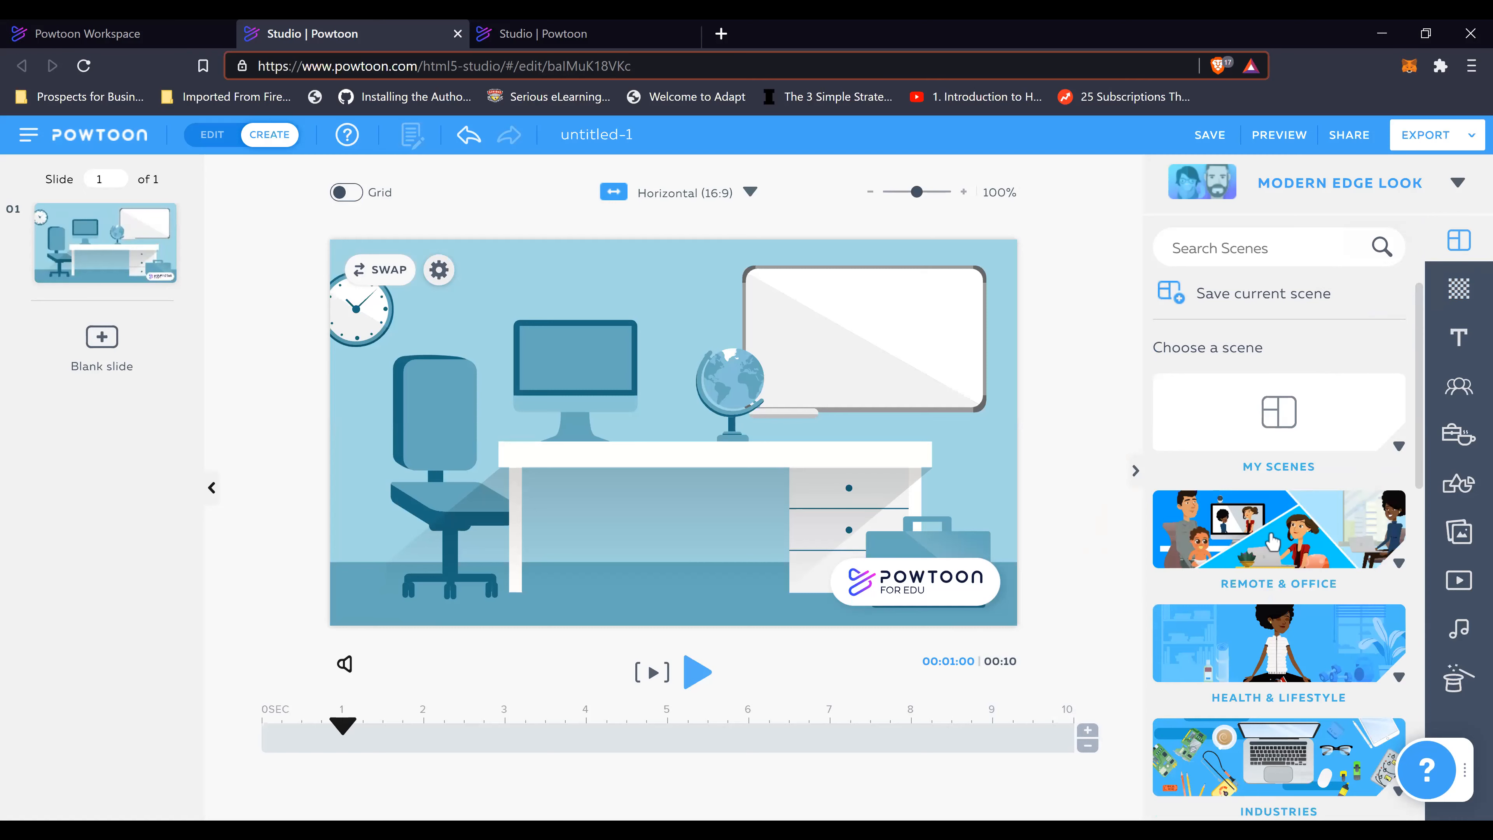
Step: Replace the slide's content with the Intros scene showing a globe, a yellow title ribbon and a ring of stars
{"action": "scroll", "coordinate": [1304, 571], "scroll_direction": "down", "scroll_amount": 2}
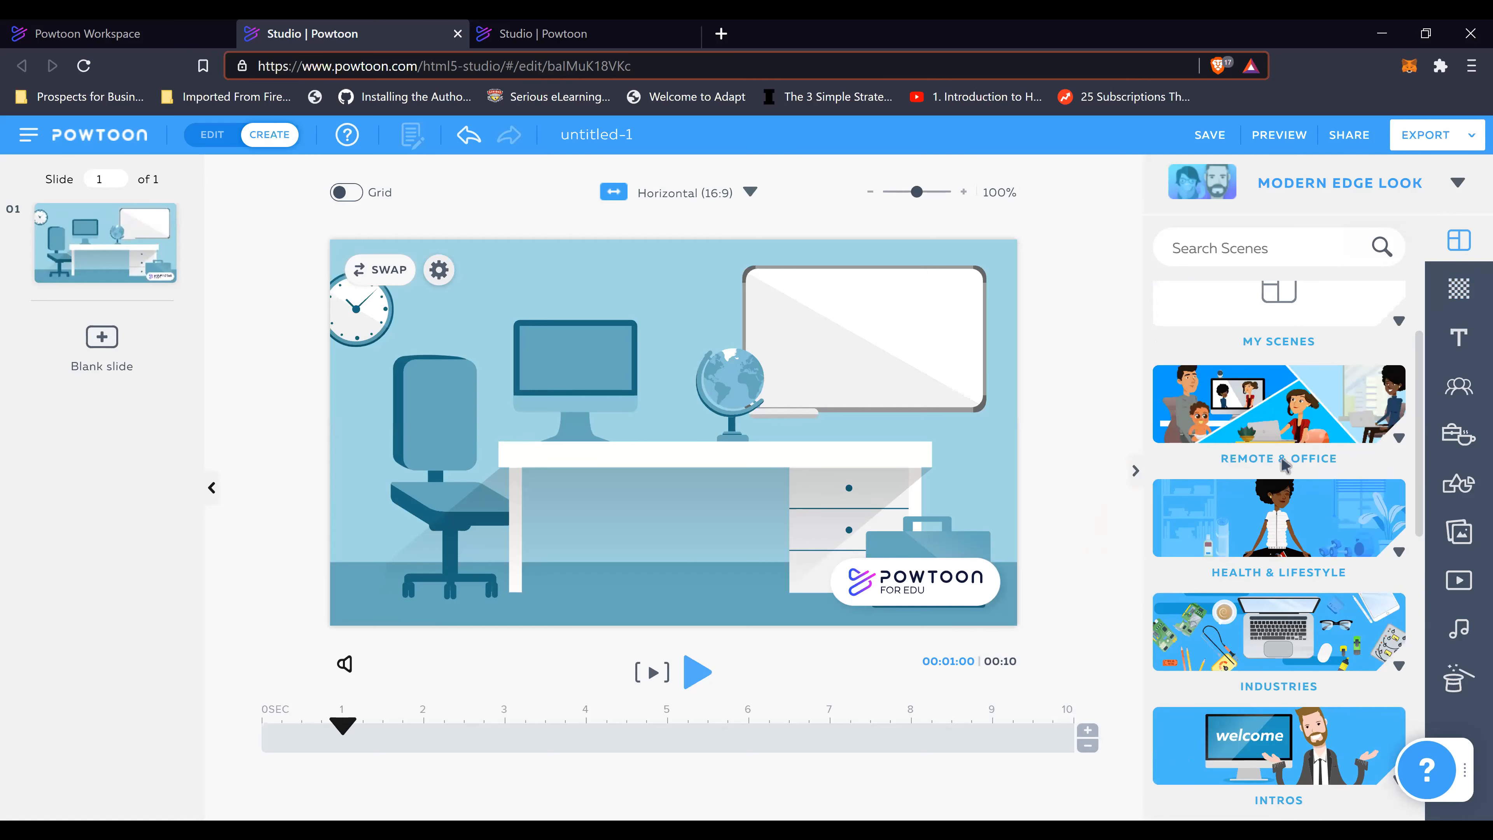
{"action": "scroll", "coordinate": [1282, 531], "scroll_direction": "down", "scroll_amount": 2}
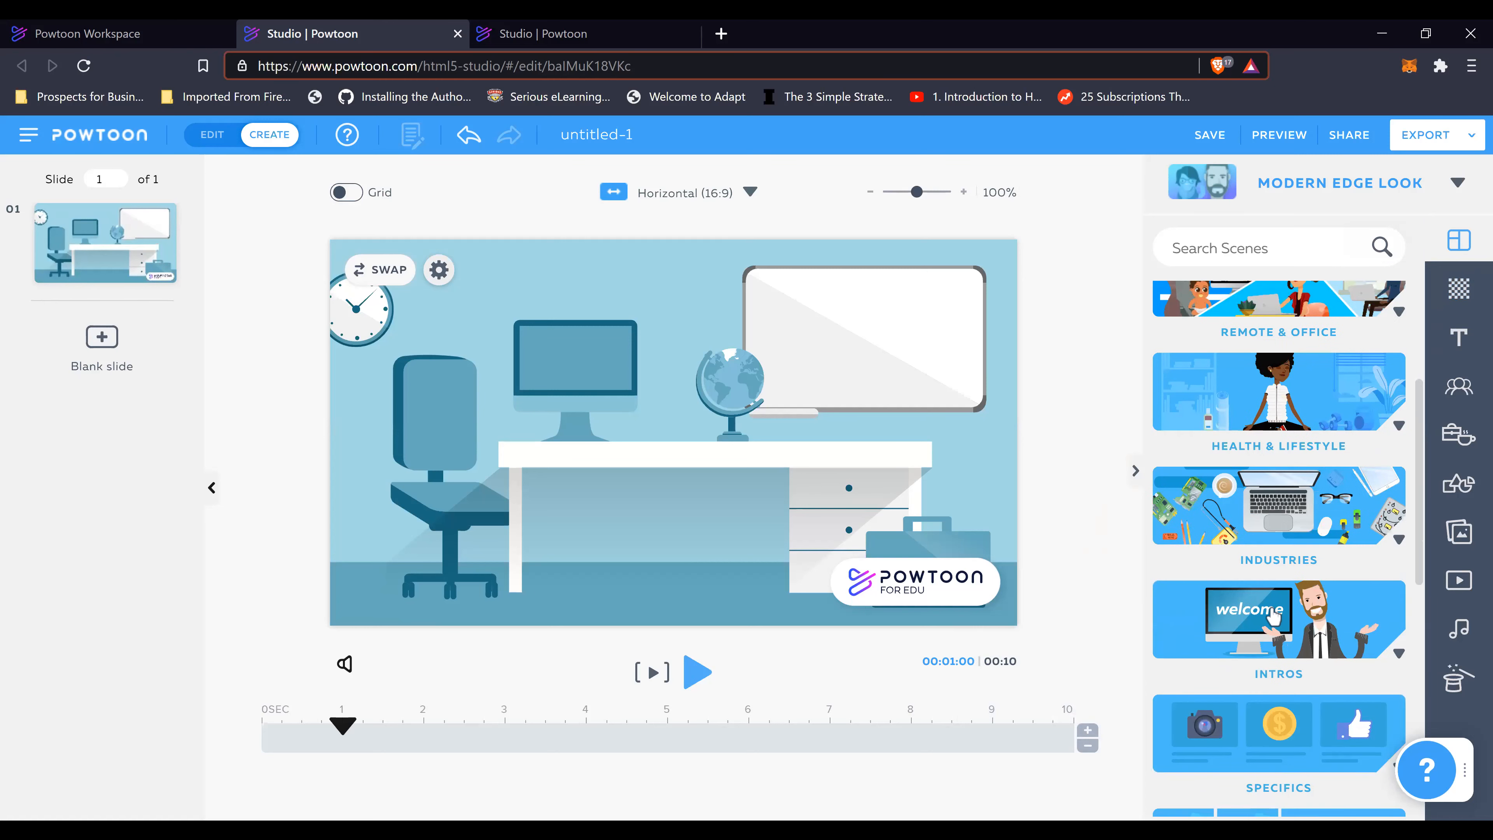
{"action": "left_click", "coordinate": [1273, 616]}
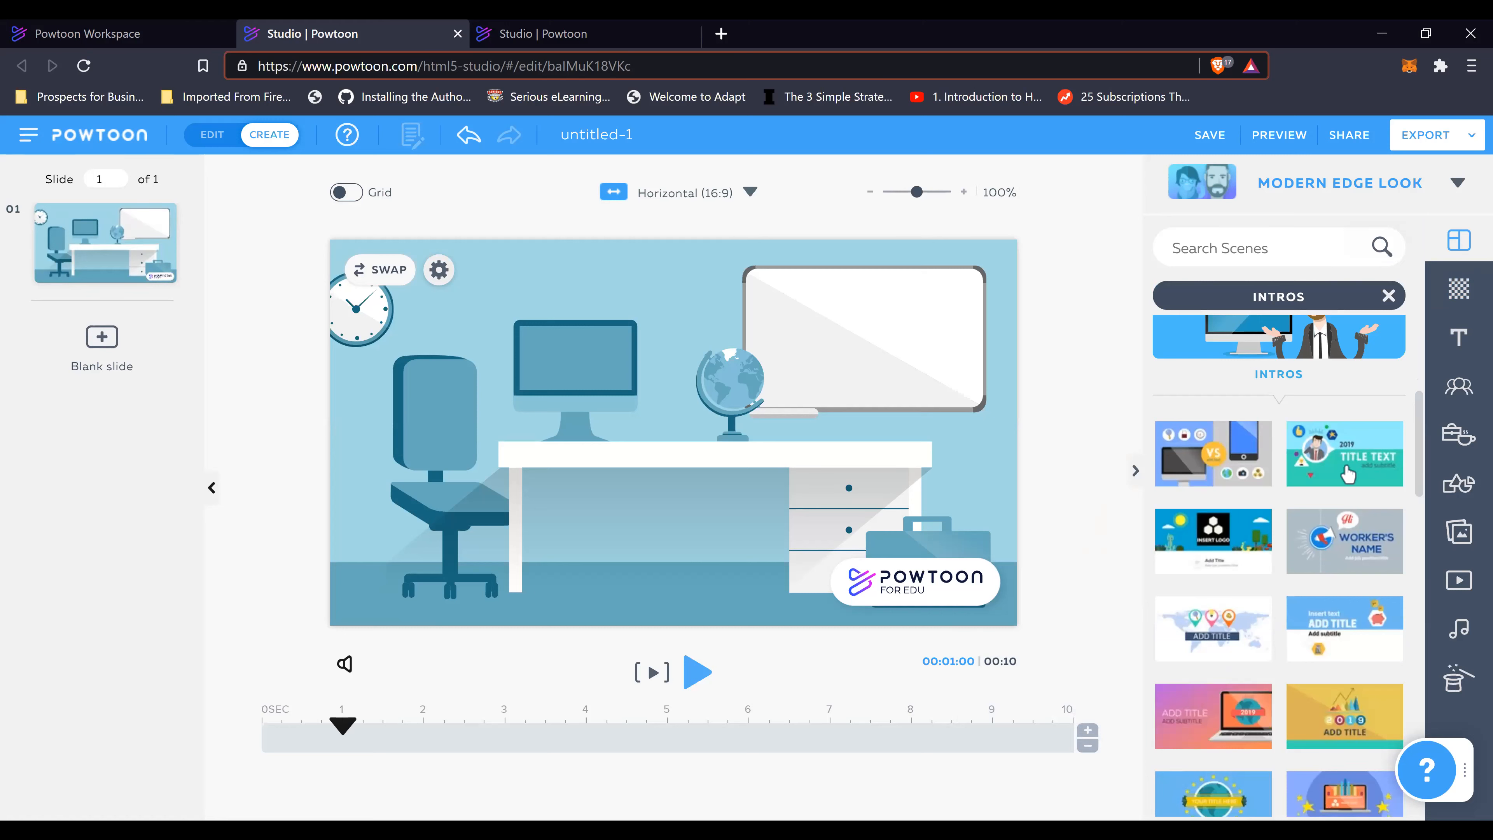
{"action": "scroll", "coordinate": [1347, 474], "scroll_direction": "down", "scroll_amount": 1}
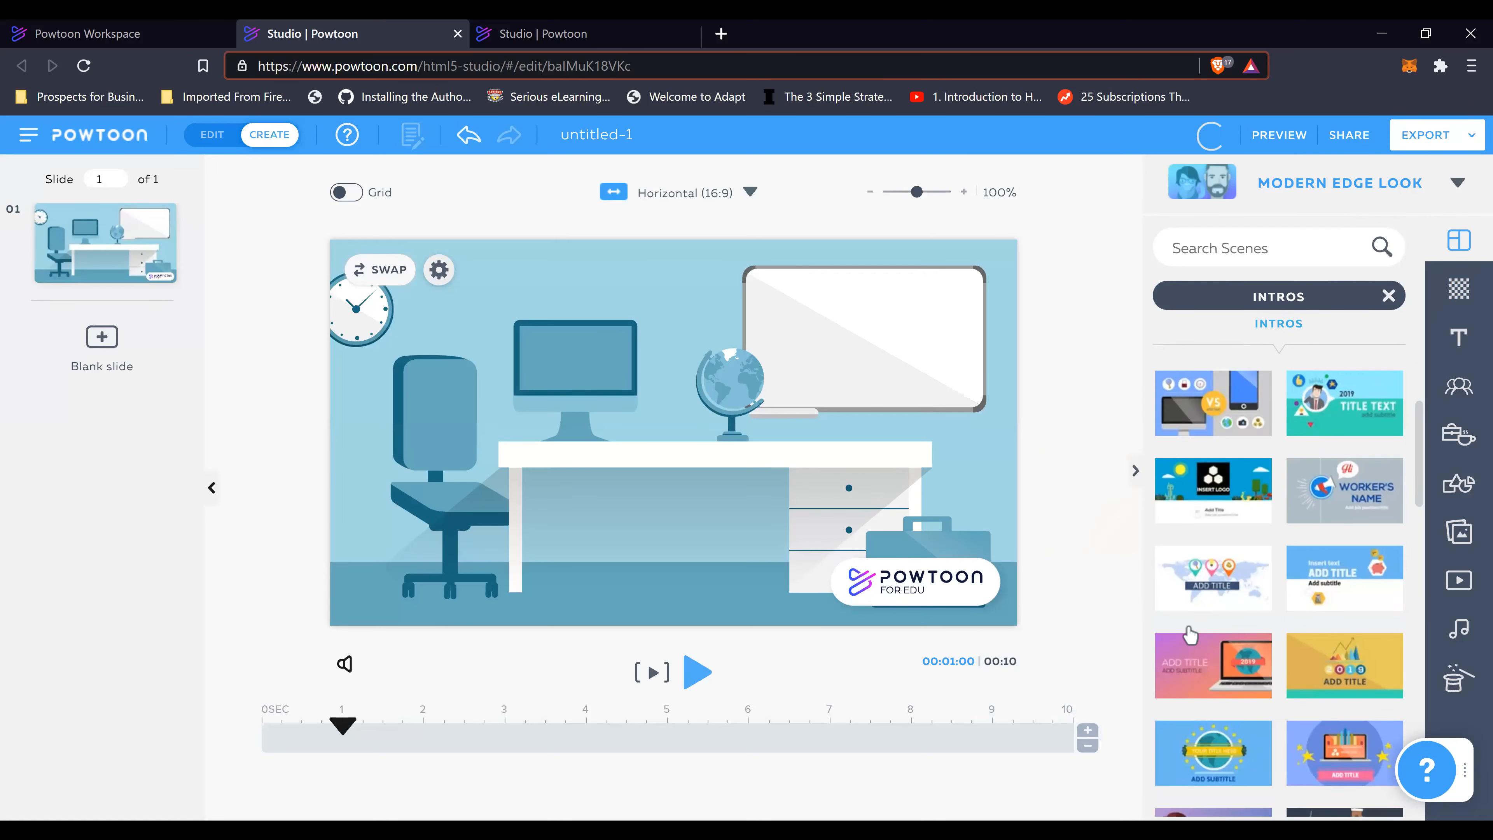
{"action": "scroll", "coordinate": [1191, 635], "scroll_direction": "down", "scroll_amount": 8}
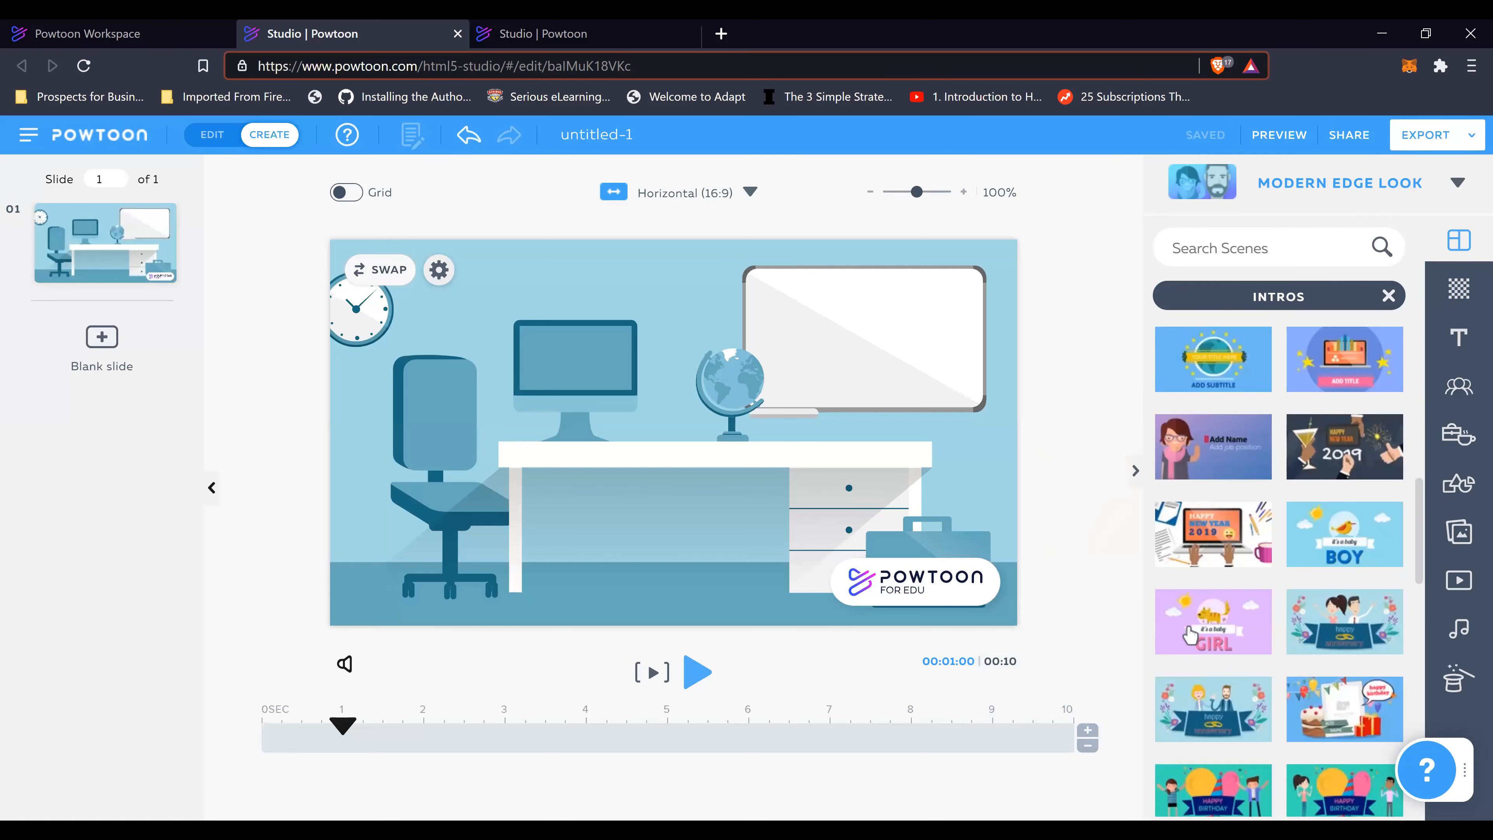
{"action": "scroll", "coordinate": [1230, 605], "scroll_direction": "up", "scroll_amount": 6}
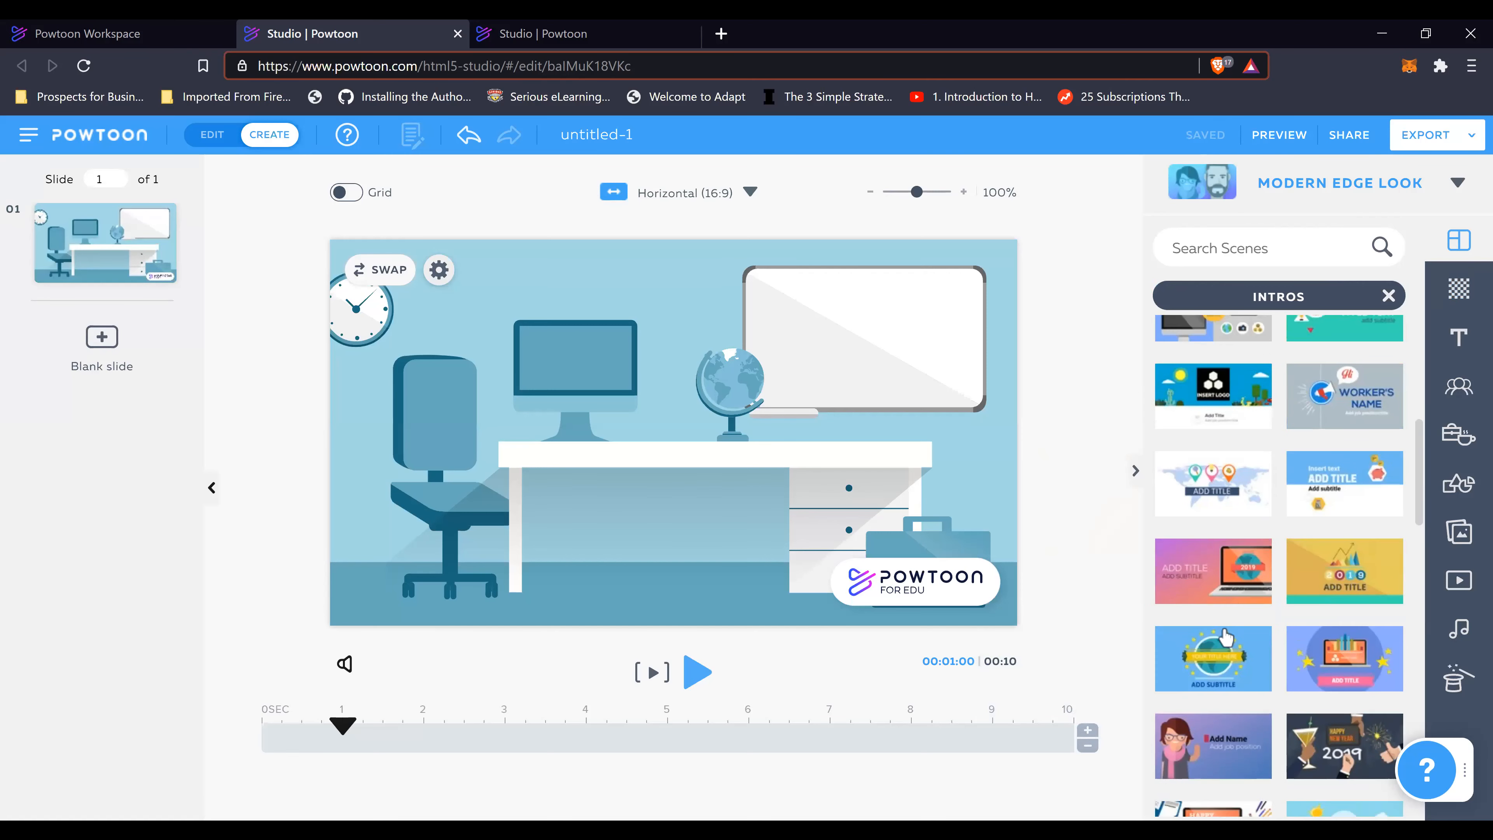
{"action": "left_click", "coordinate": [1196, 668]}
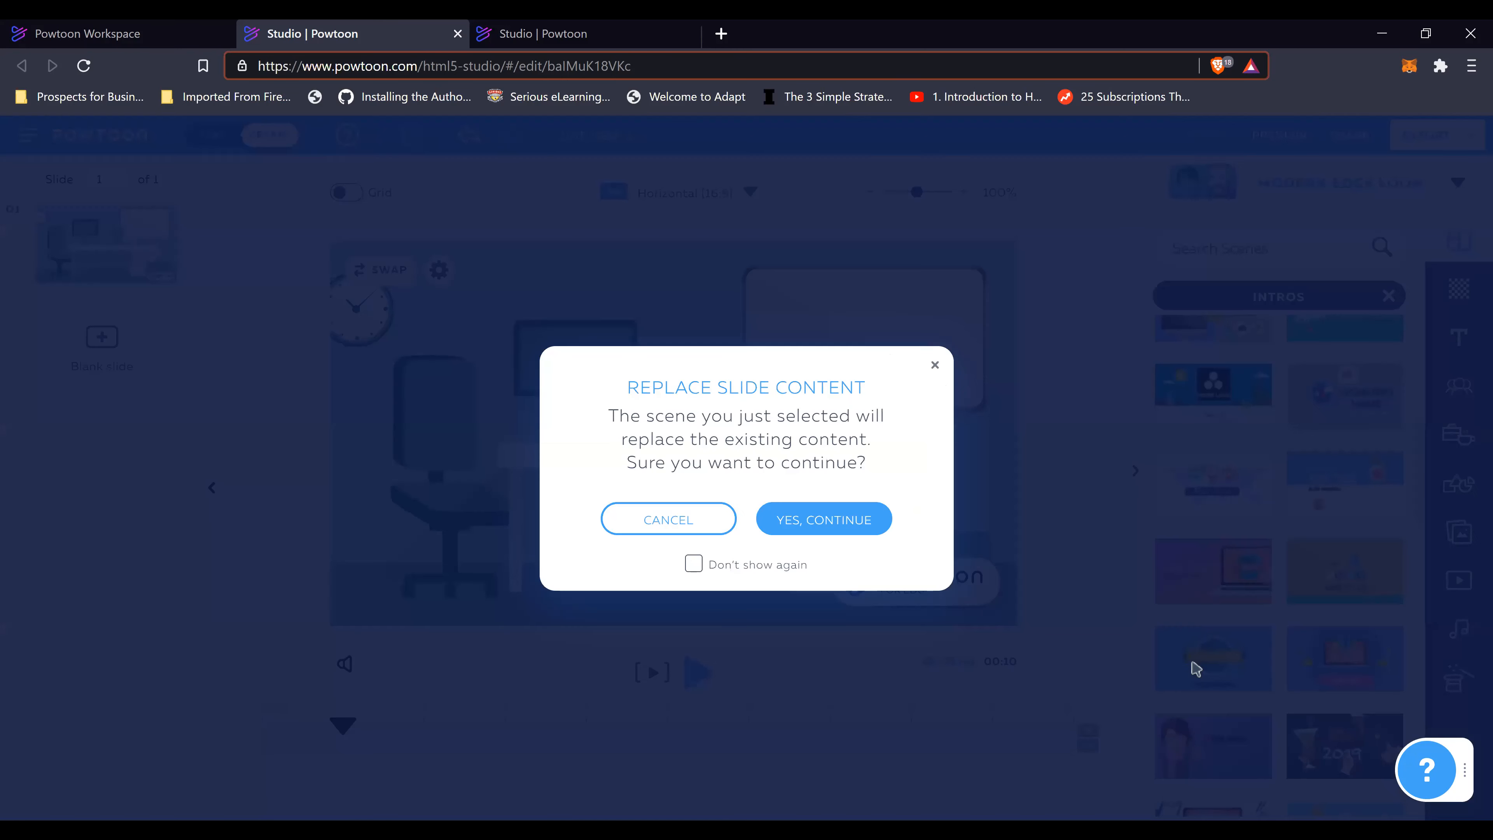
{"action": "left_click", "coordinate": [815, 522]}
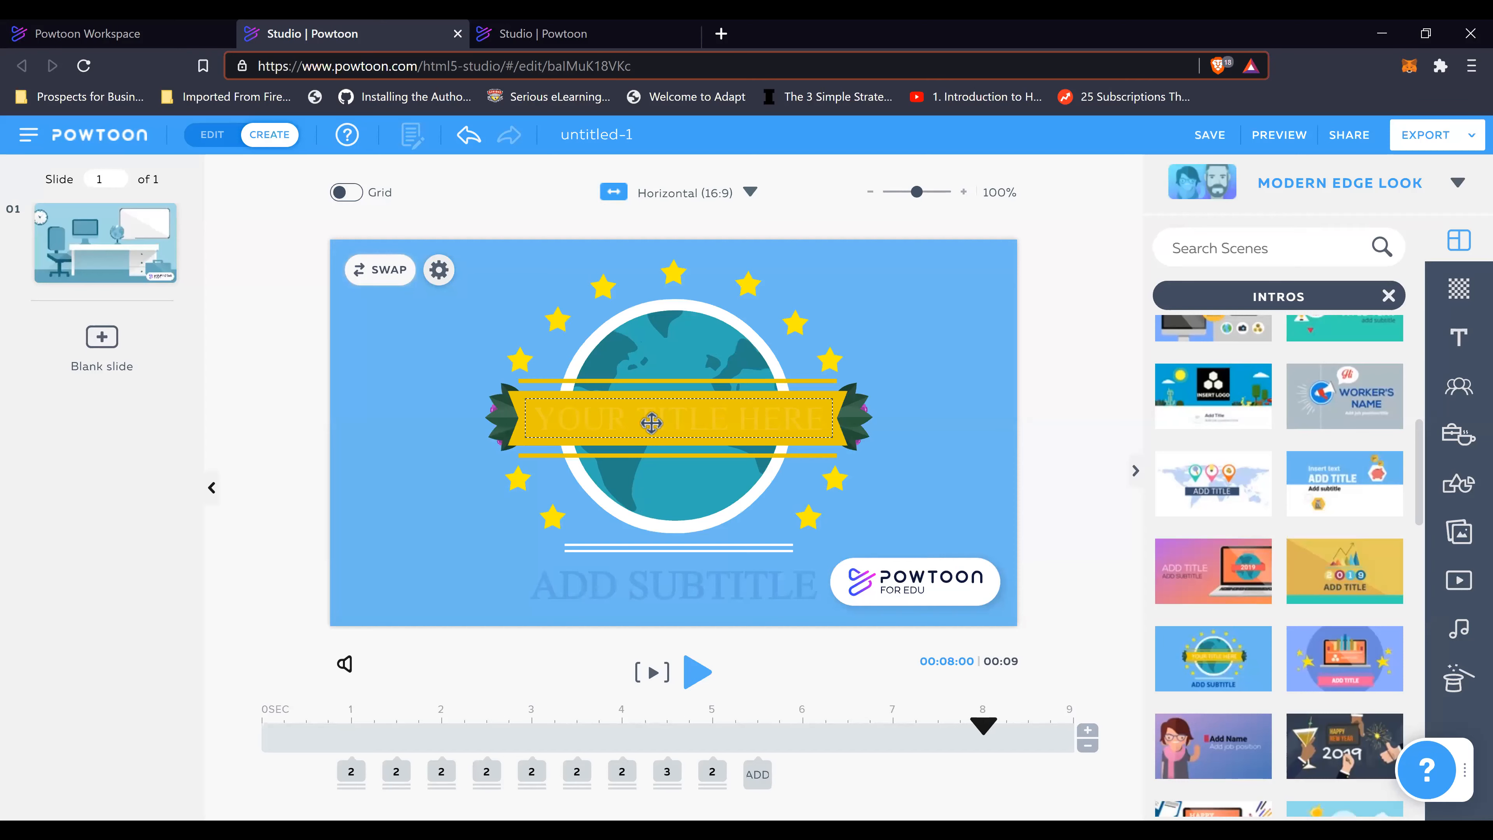
Step: Change the title text on the yellow ribbon to "My Video"
{"action": "left_click", "coordinate": [673, 416]}
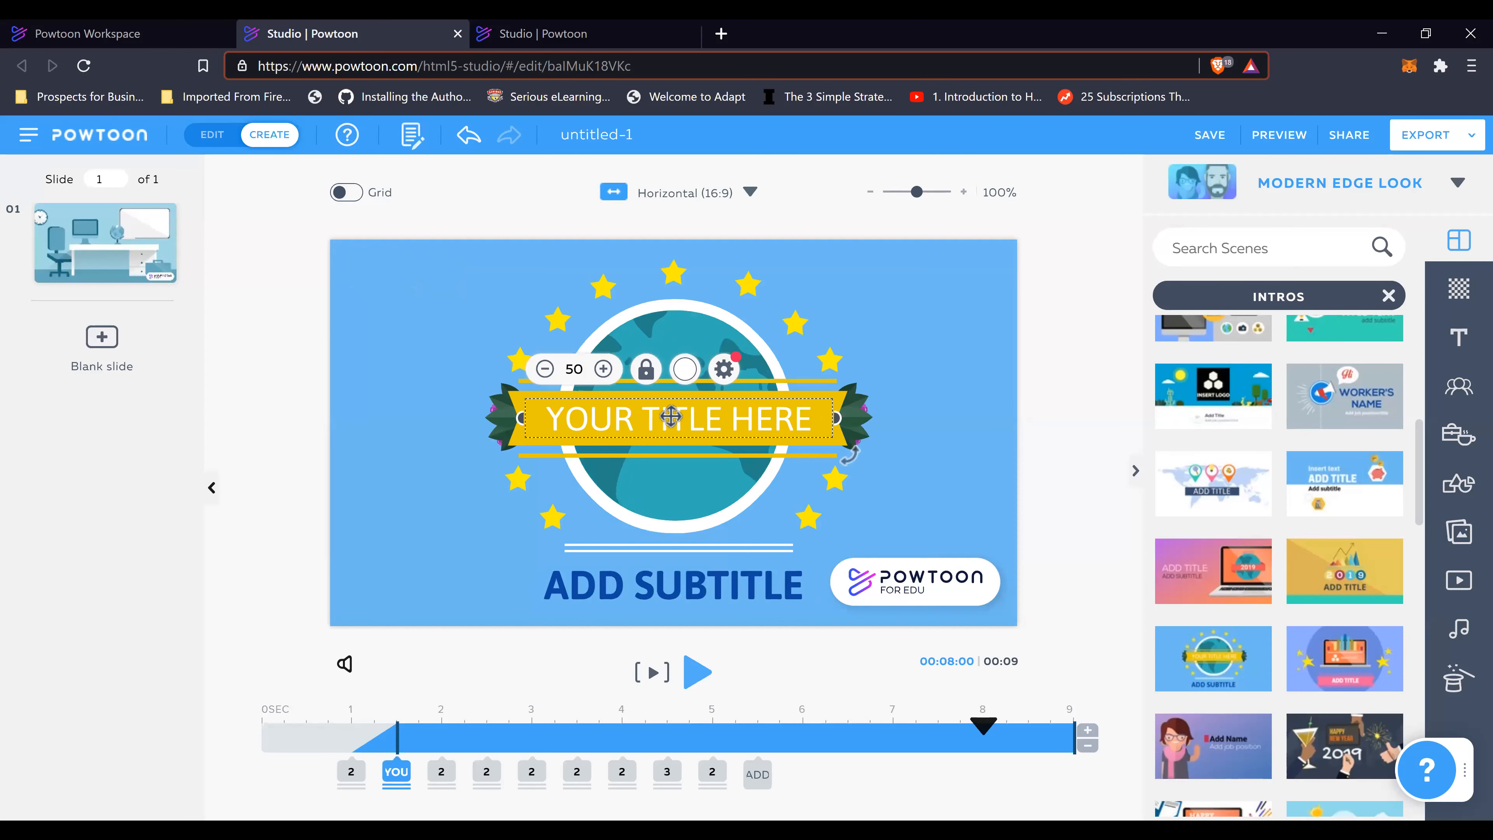
{"action": "double_click", "coordinate": [671, 417]}
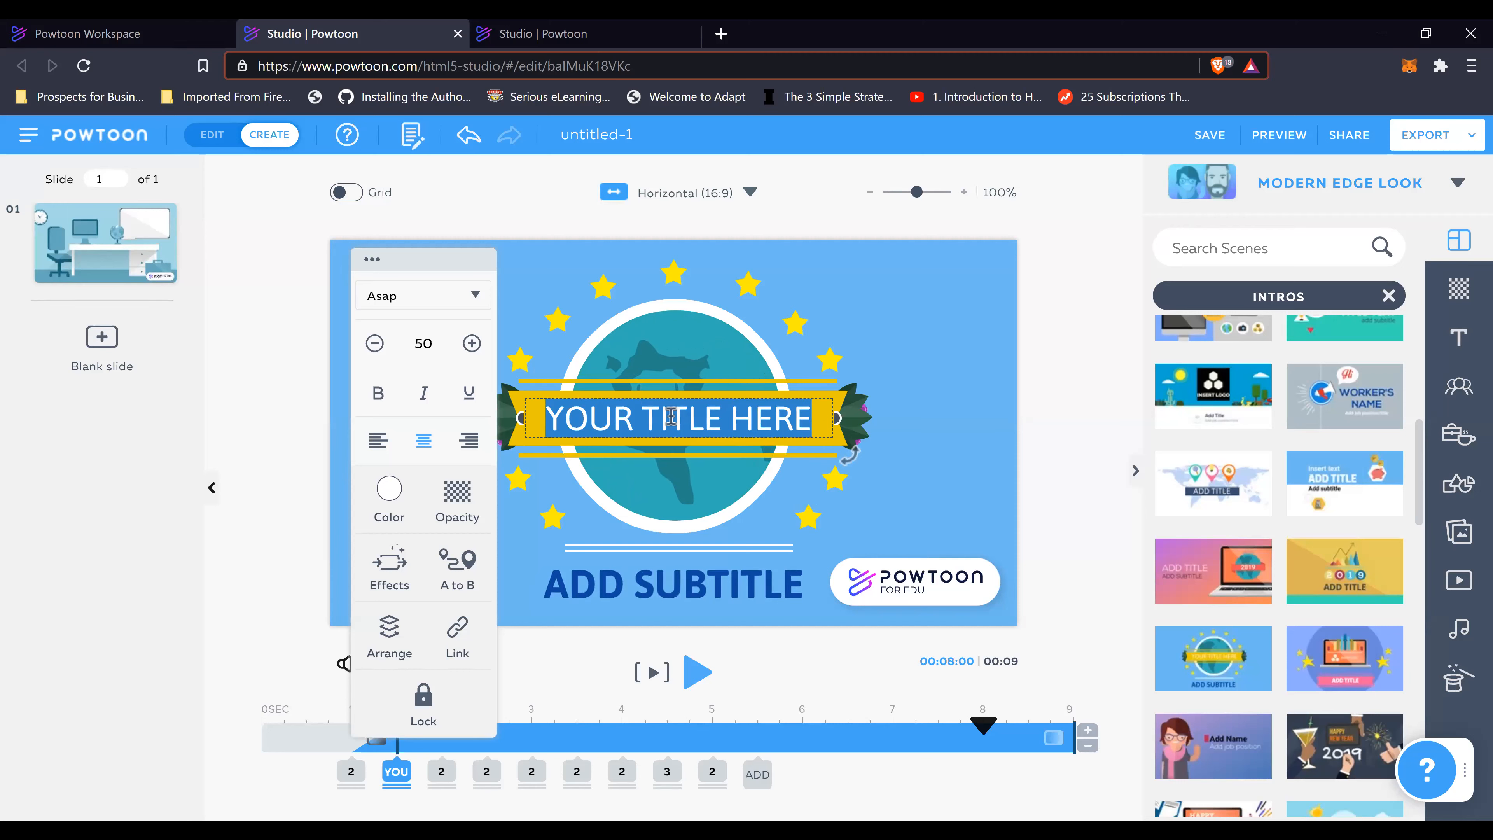
{"action": "type", "text": "M"}
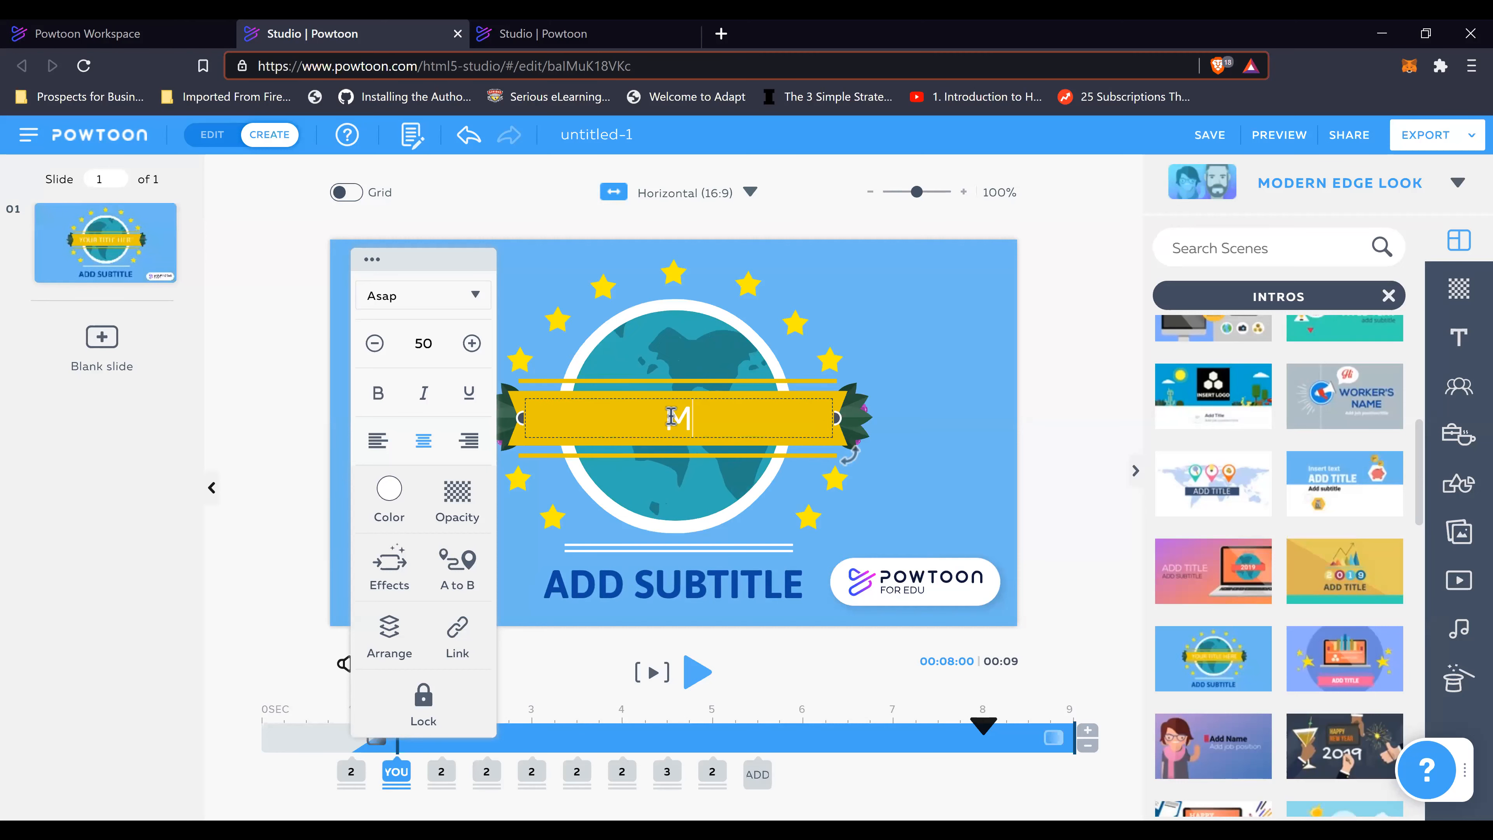
{"action": "type", "text": "y PRese"}
{"action": "key", "text": "BackSpace"}
{"action": "key", "text": "BackSpace"}
{"action": "key", "text": "BackSpace"}
{"action": "key", "text": "BackSpace"}
{"action": "key", "text": "BackSpace"}
{"action": "type", "text": "Video"}
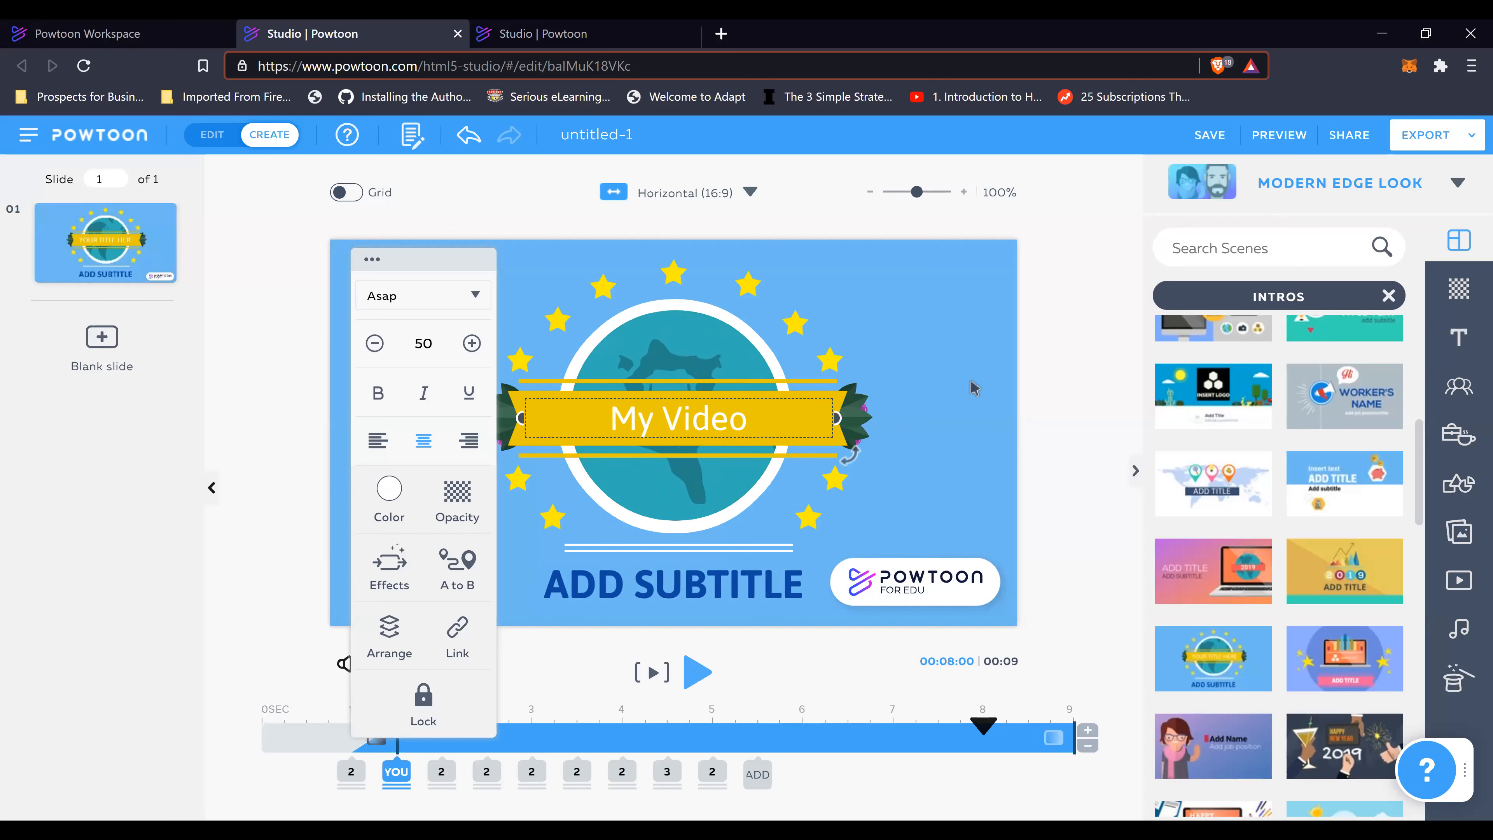